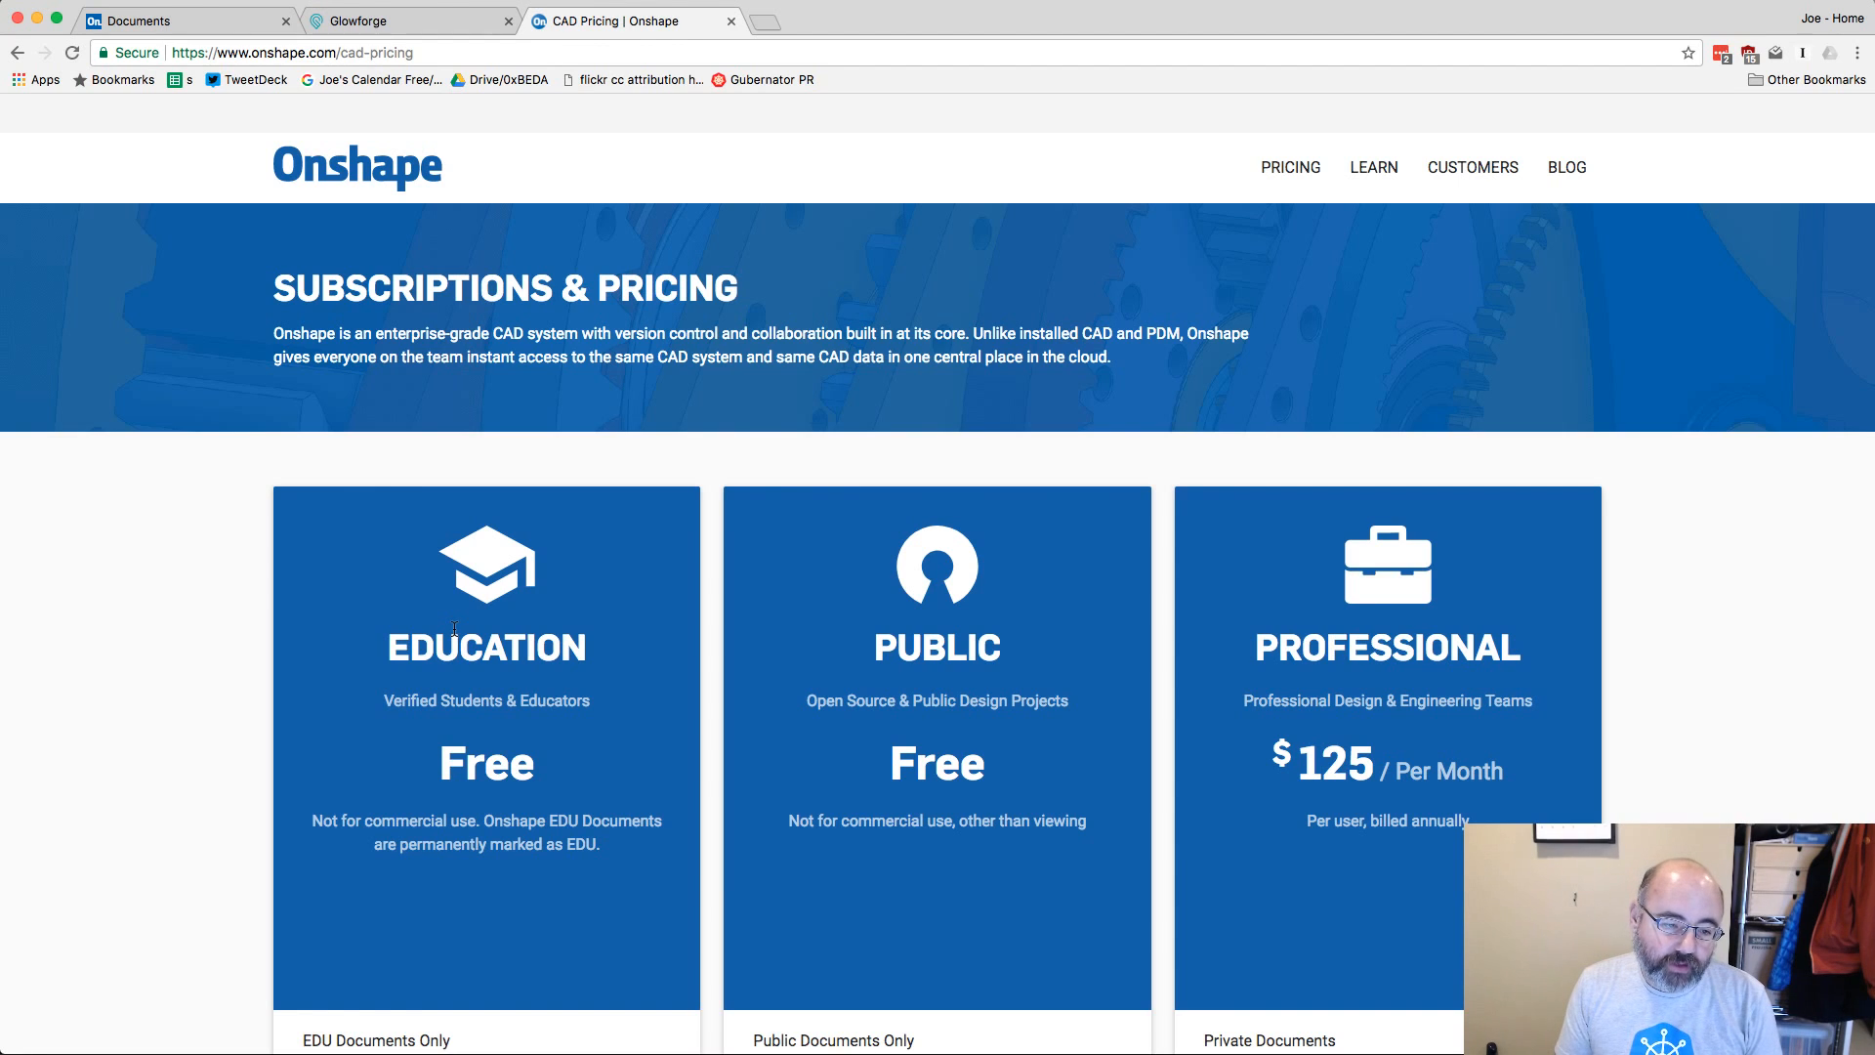
Examine the Education, Public and Professional plans on the Onshape pricing page.
scroll(454, 629, down, 5)
scroll(454, 629, up, 4)
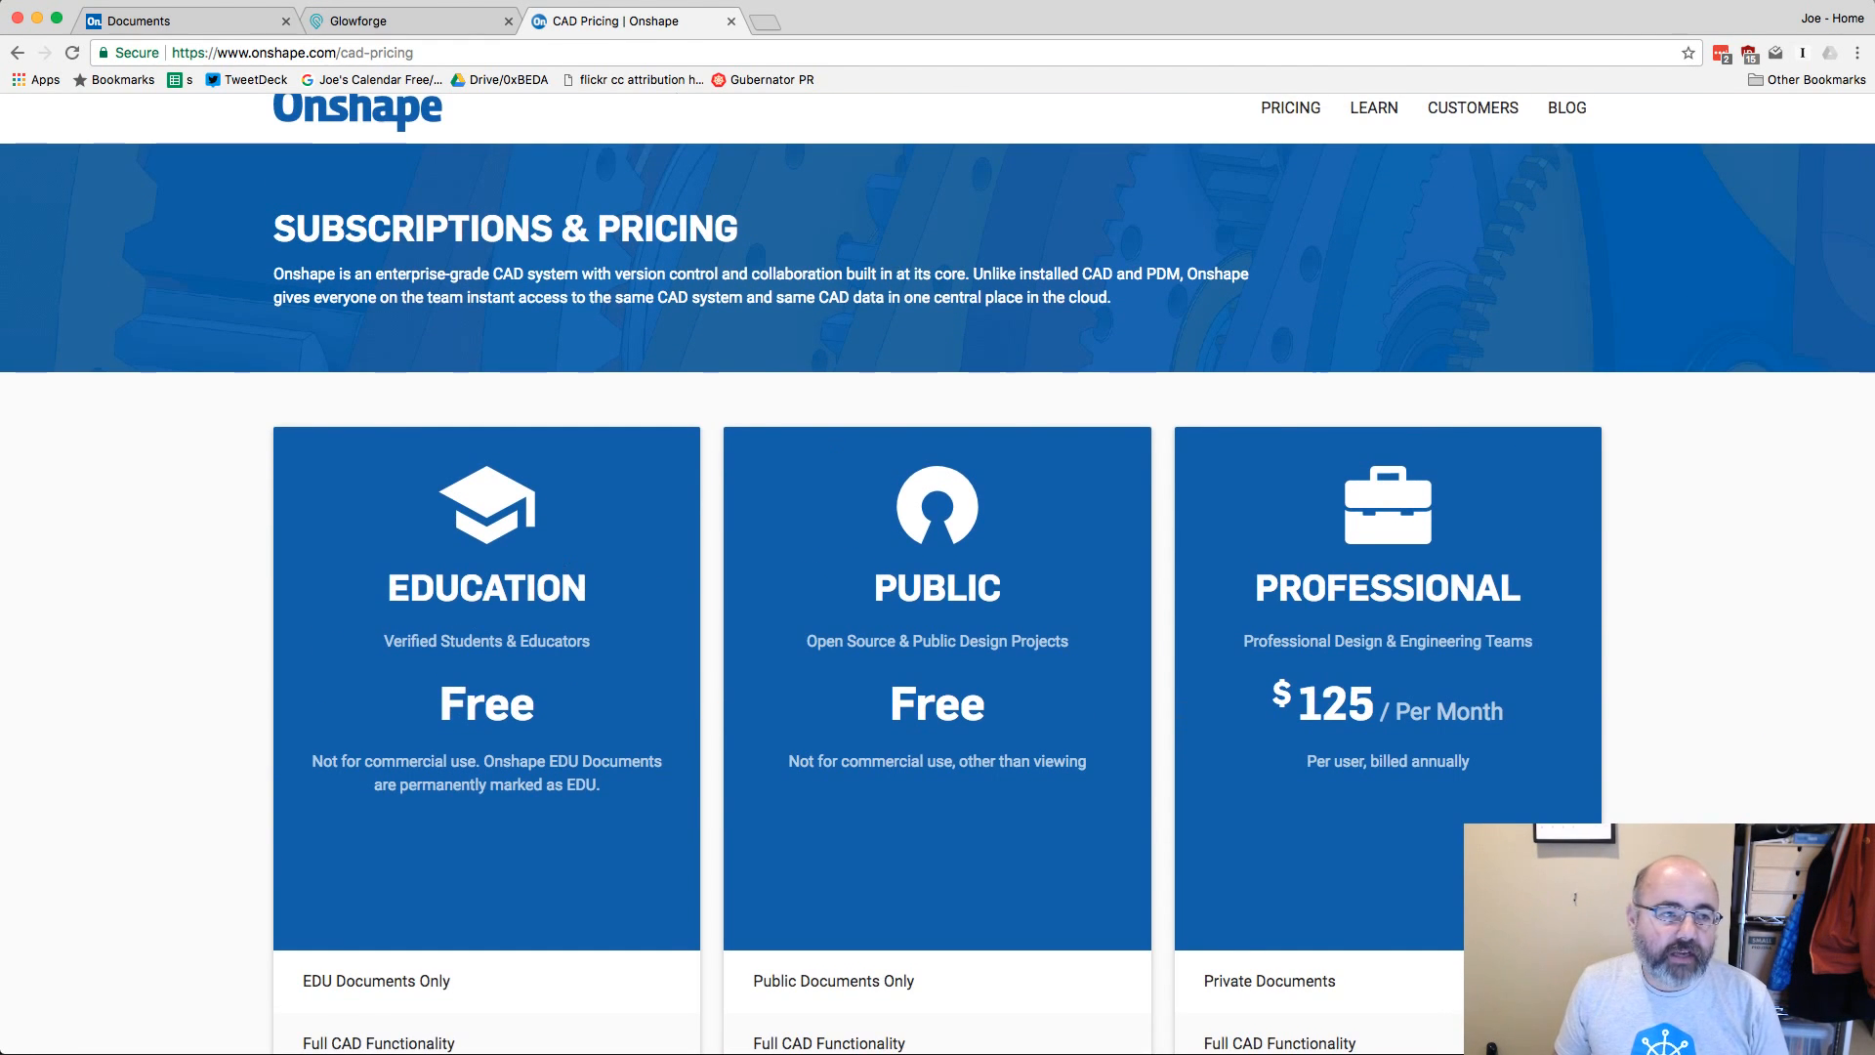
scroll(271, 107, up, 2)
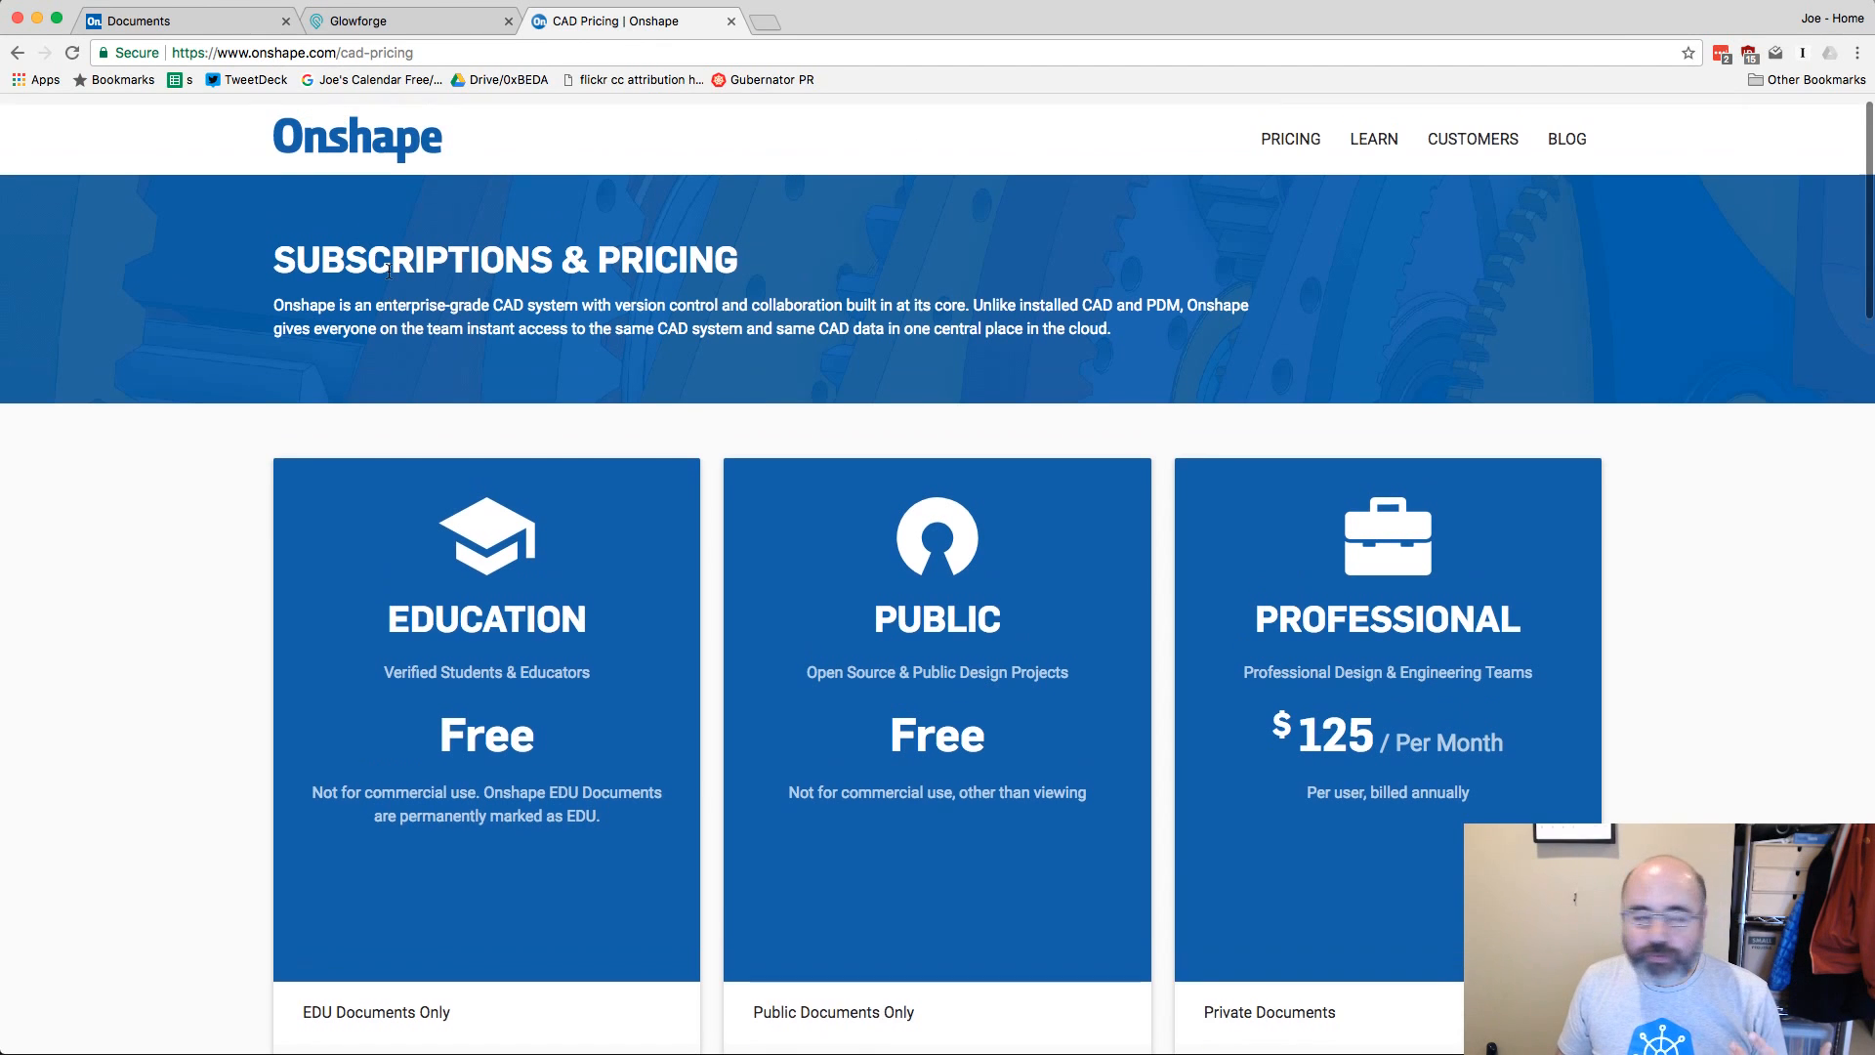
Switch to the Onshape Documents page and look through the list of existing documents.
click(208, 21)
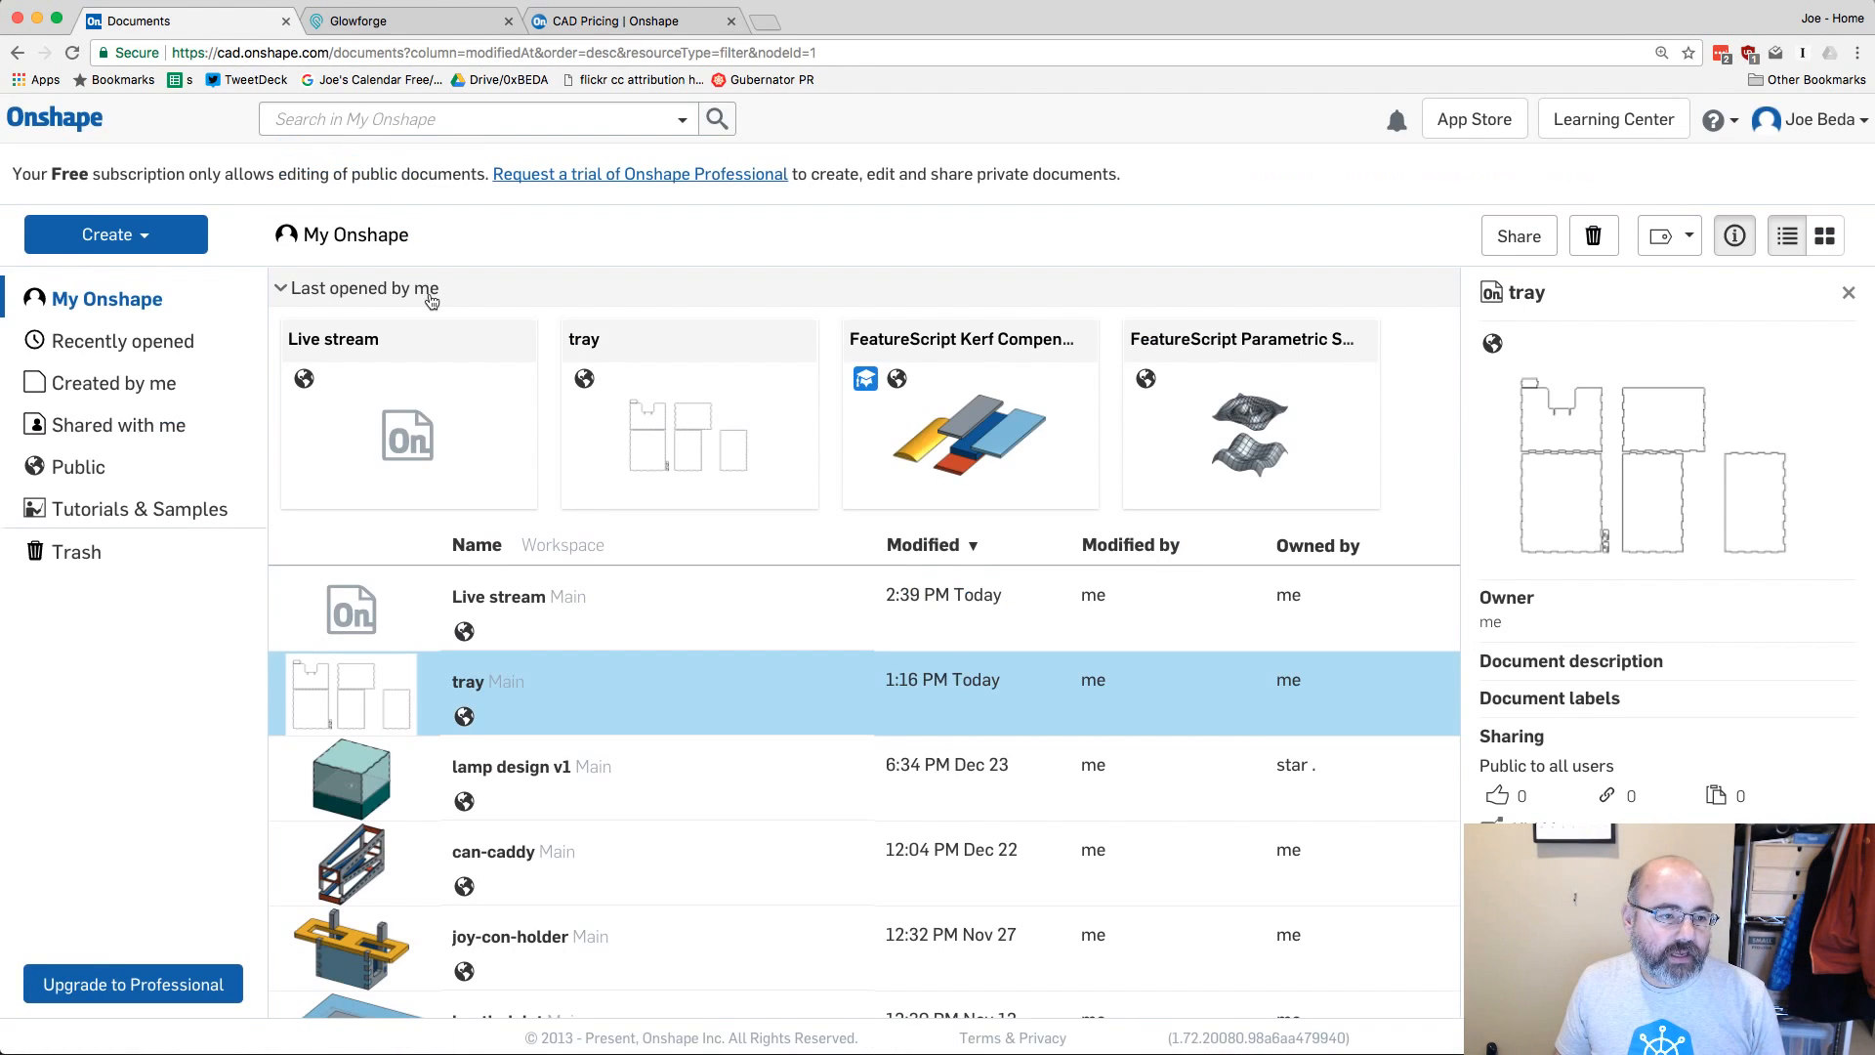
scroll(698, 574, down, 2)
scroll(698, 574, up, 2)
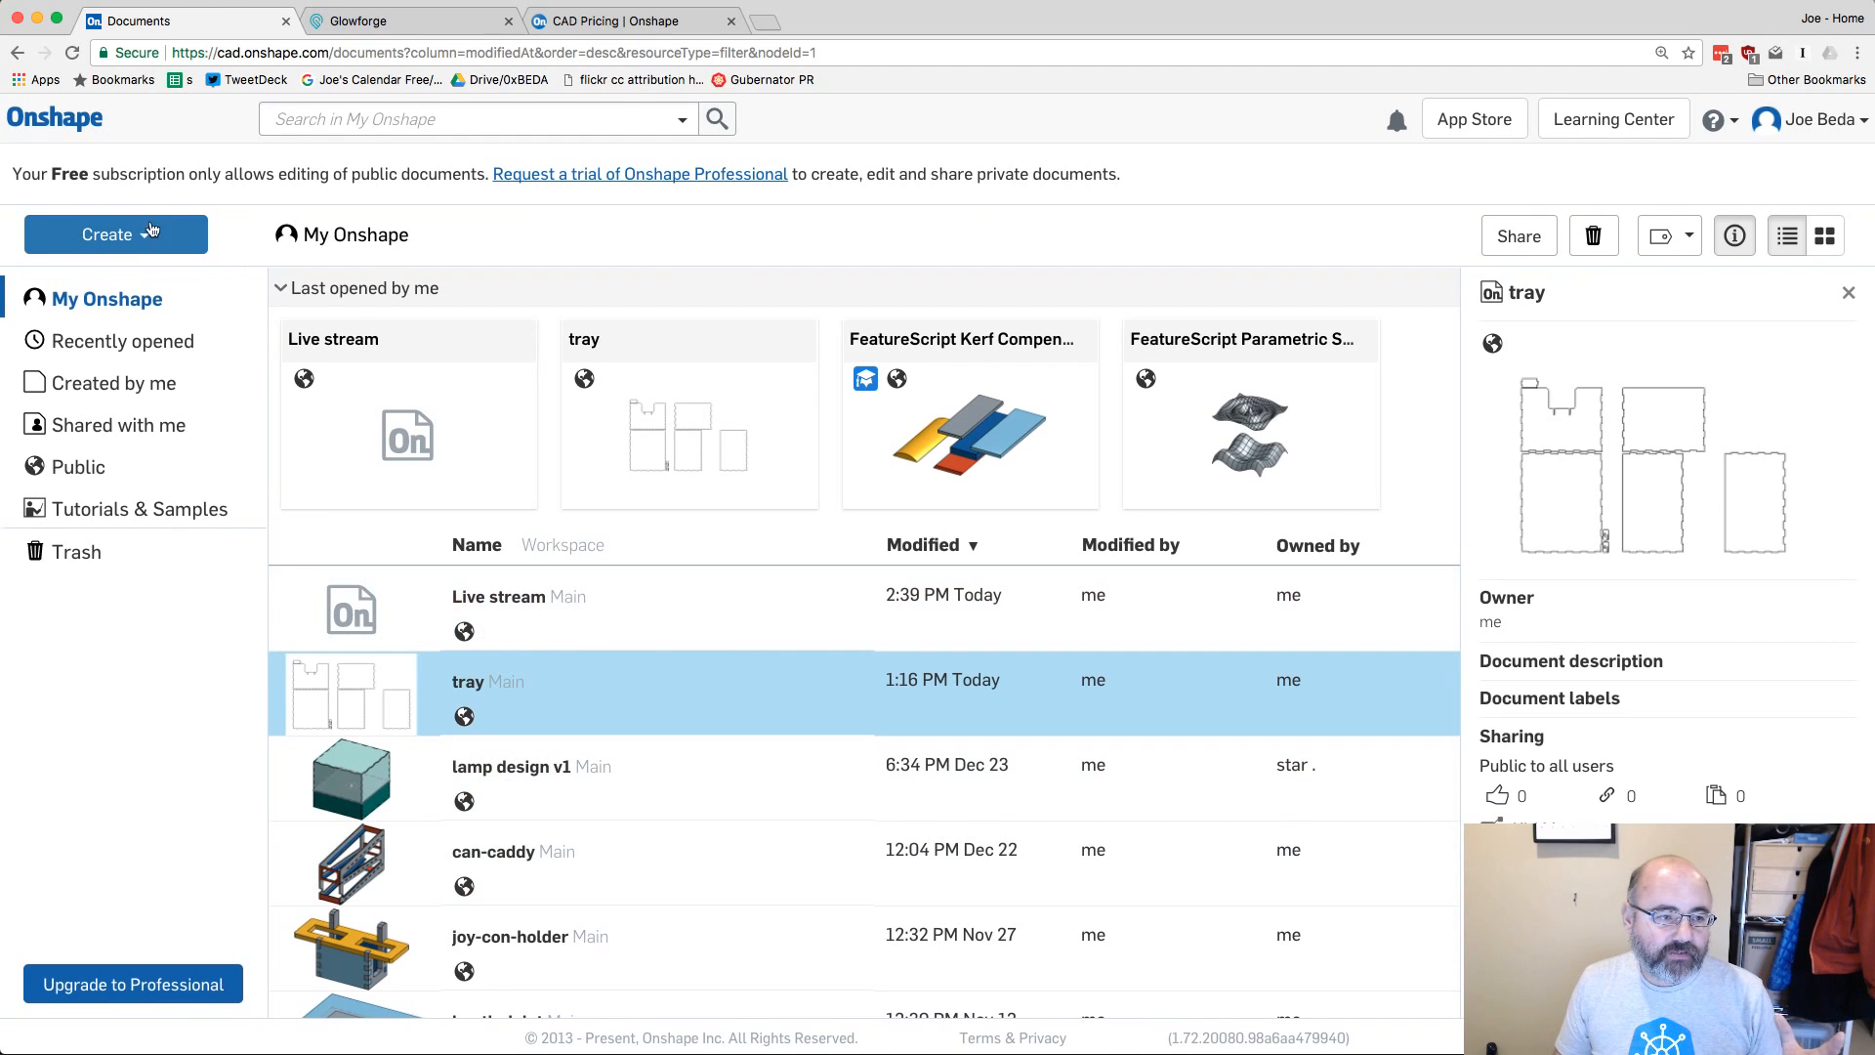
click(141, 234)
click(133, 282)
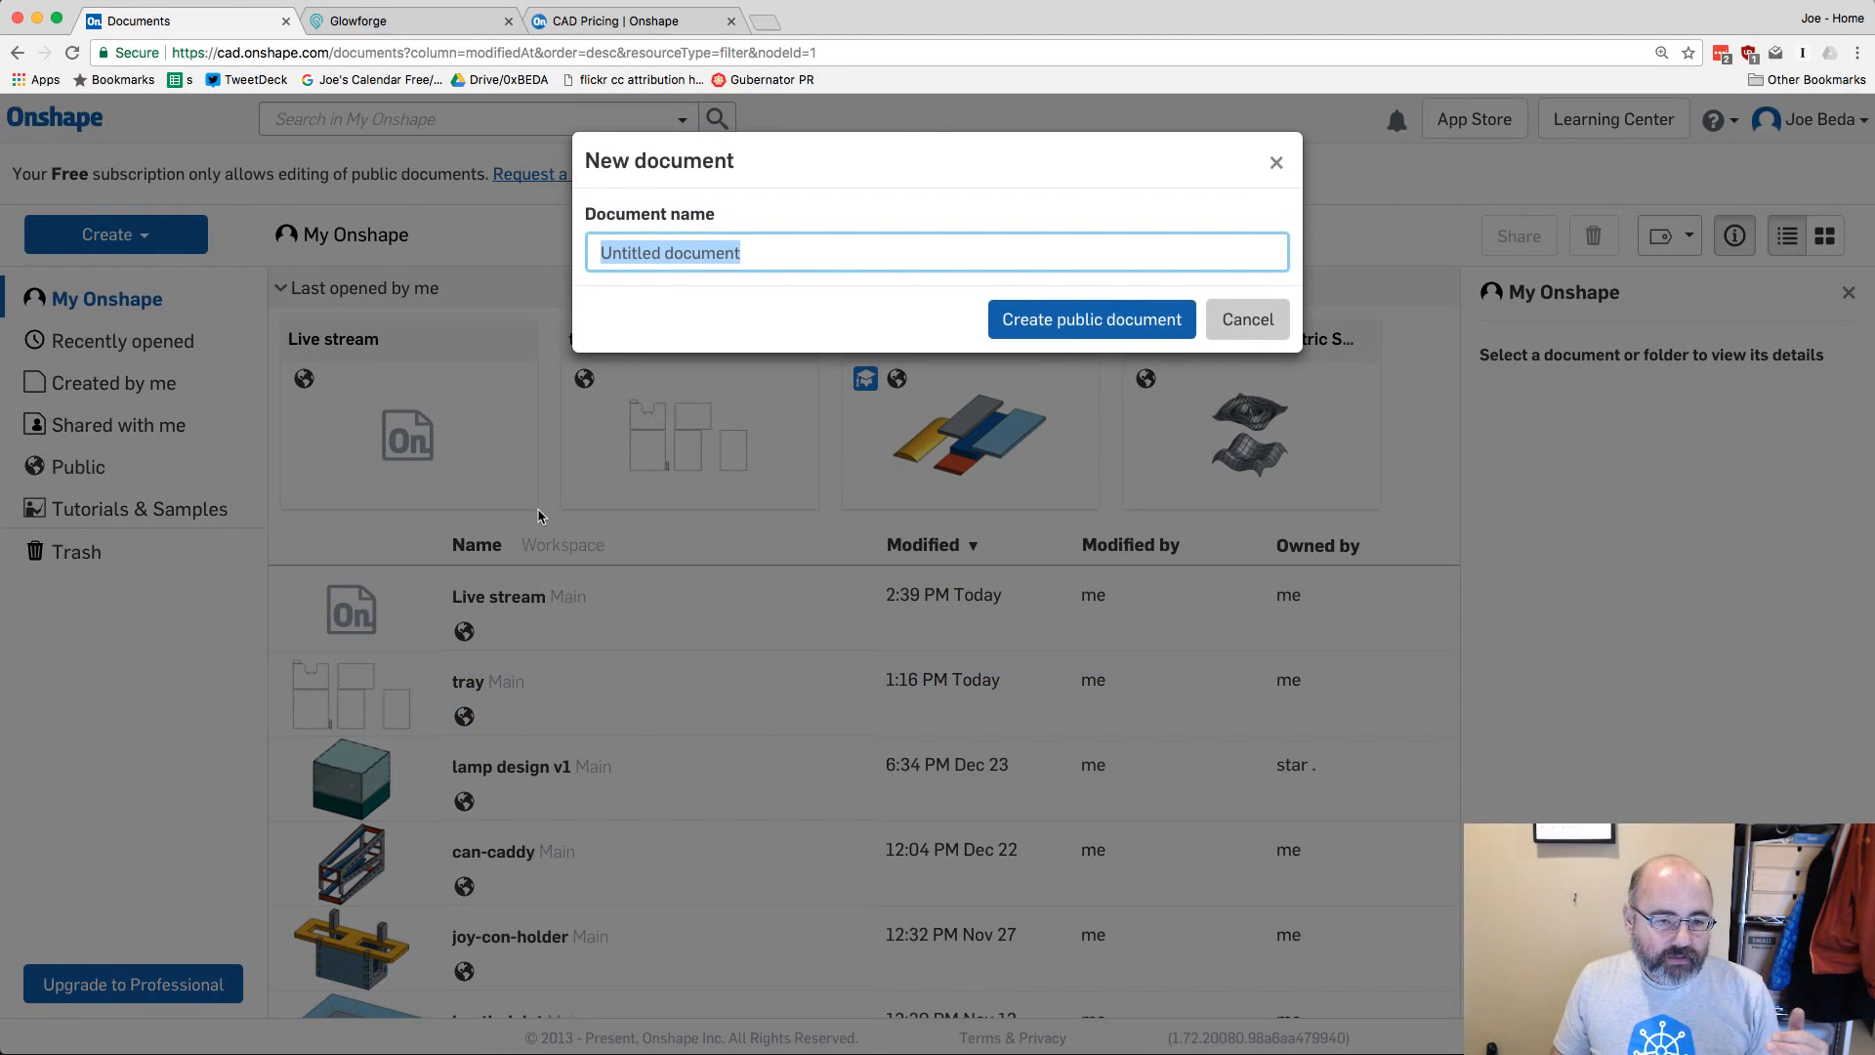
click(1247, 319)
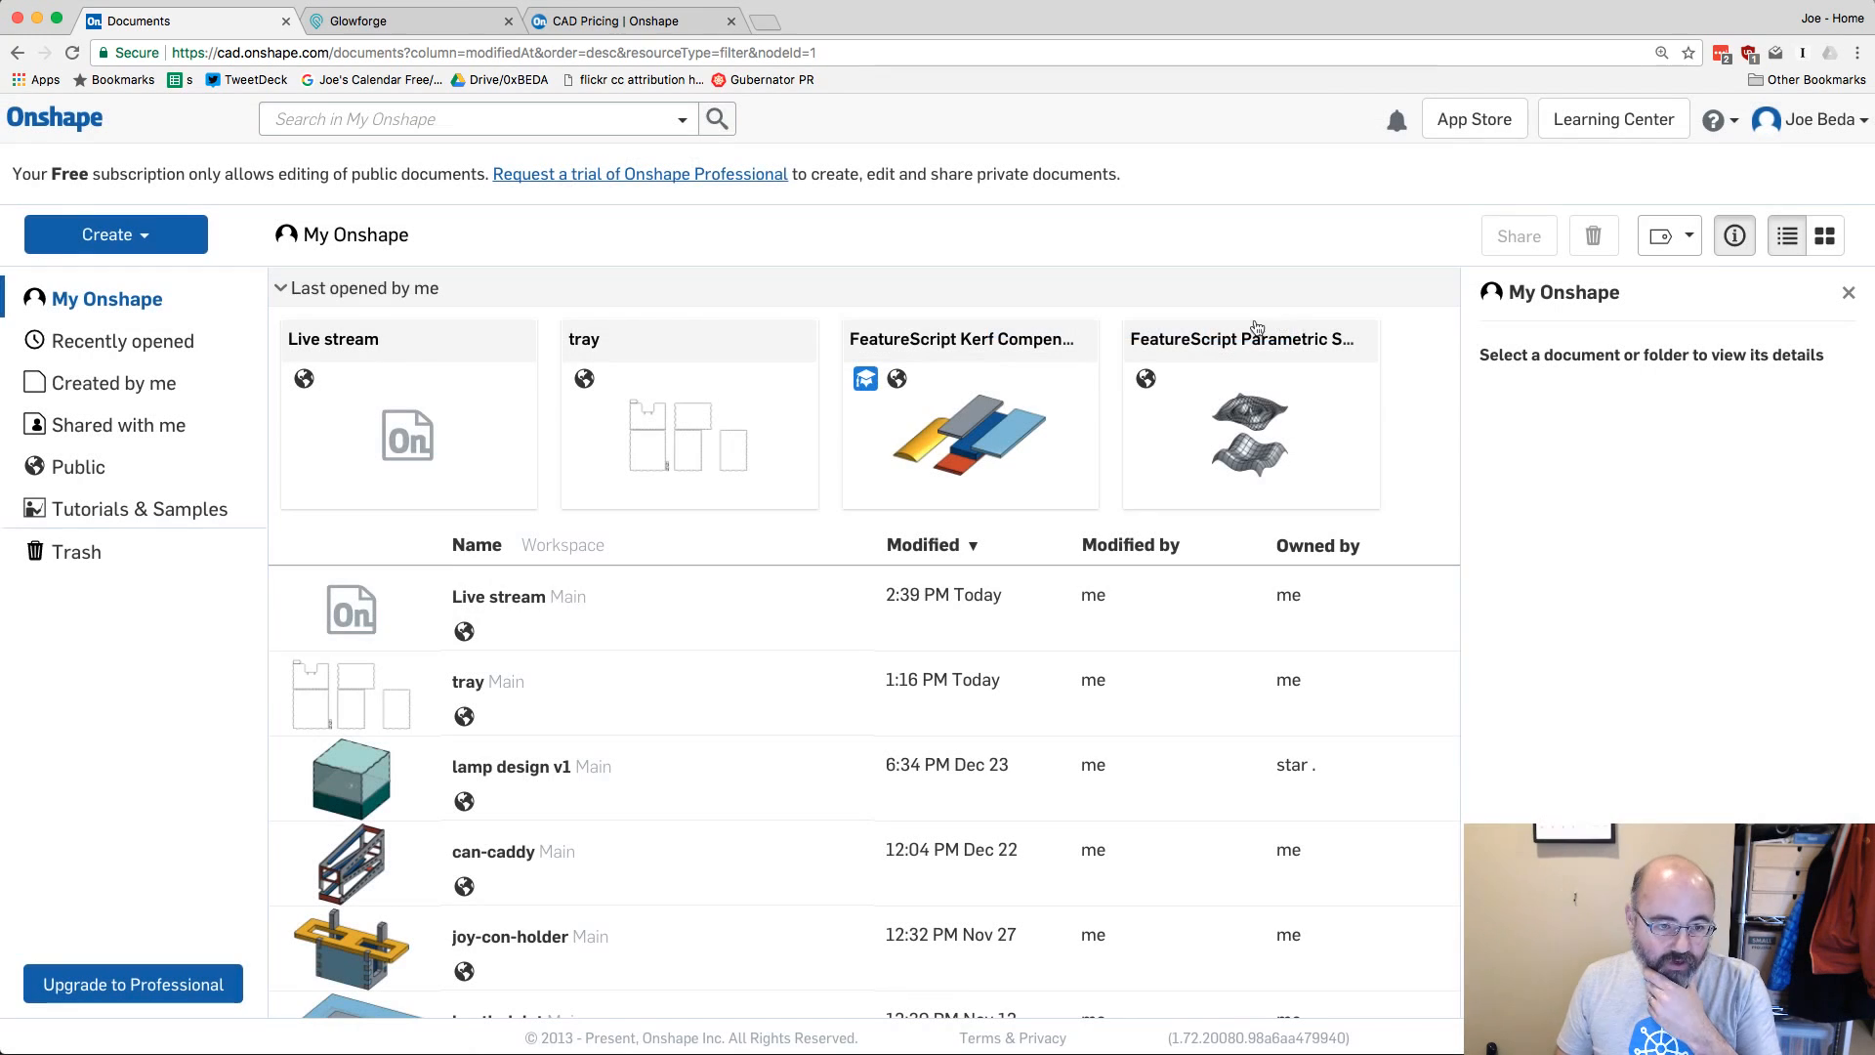
Open the Live stream document and orbit around its default planes in Part Studio 1.
click(517, 603)
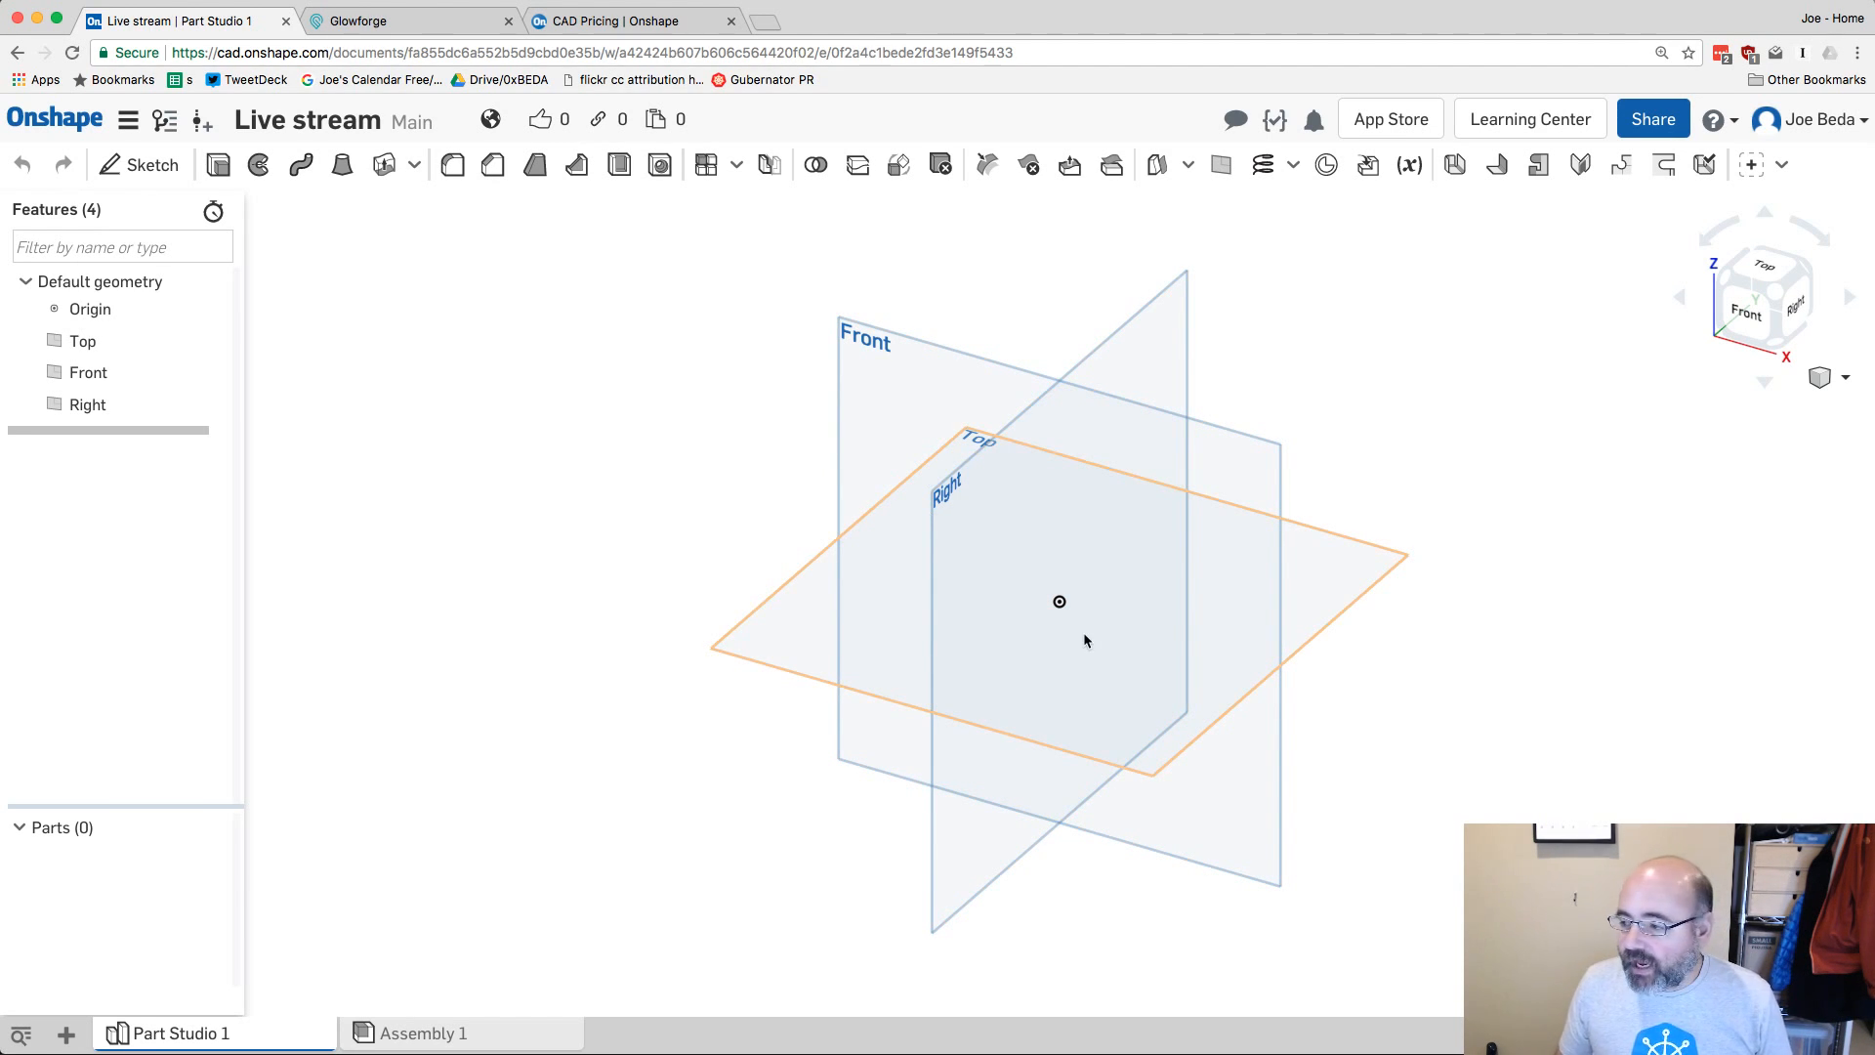
right_drag(1086, 626, 1011, 549)
mouse_move(1011, 552)
middle_down()
mouse_move(804, 544)
mouse_move(946, 507)
mouse_move(975, 657)
mouse_move(1021, 560)
mouse_move(996, 536)
middle_up()
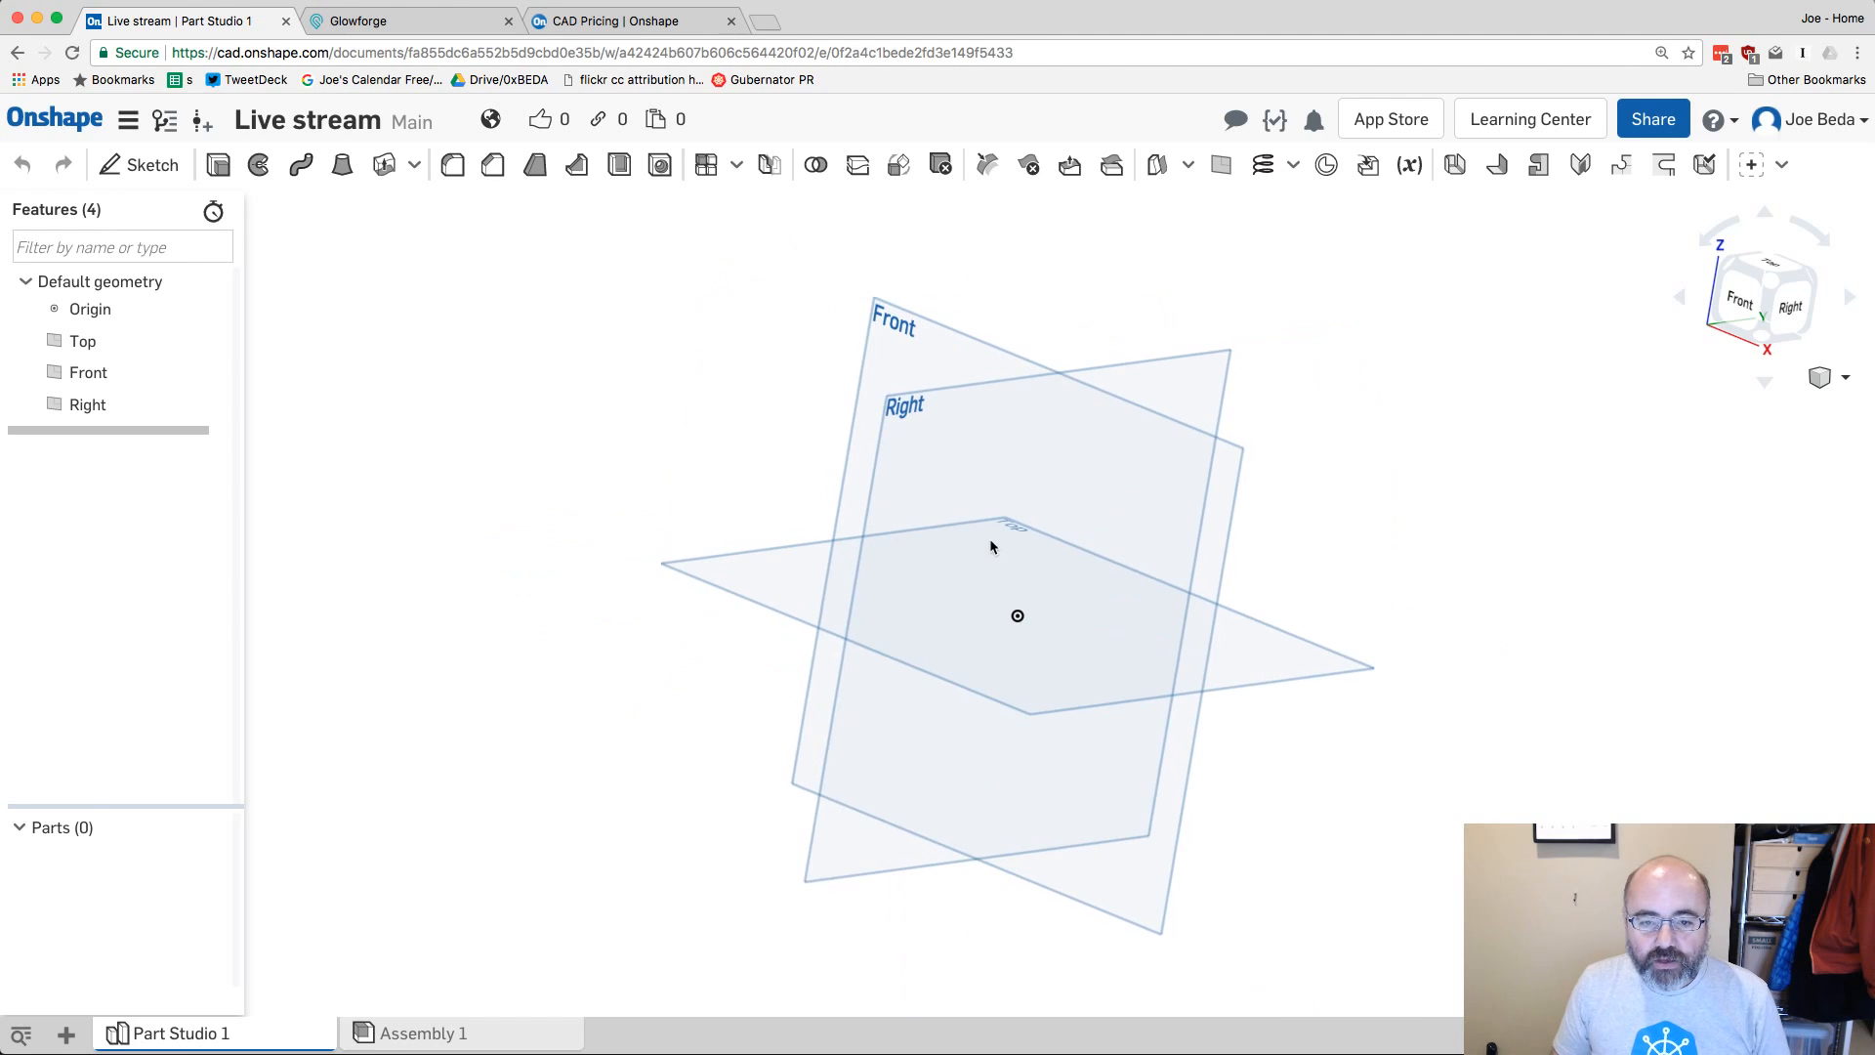
Rotate the view back and forth around the default planes and return it to the trimetric orientation.
key(Right)
key(Right)
key(Right)
key(Left)
key(Left)
key(Left)
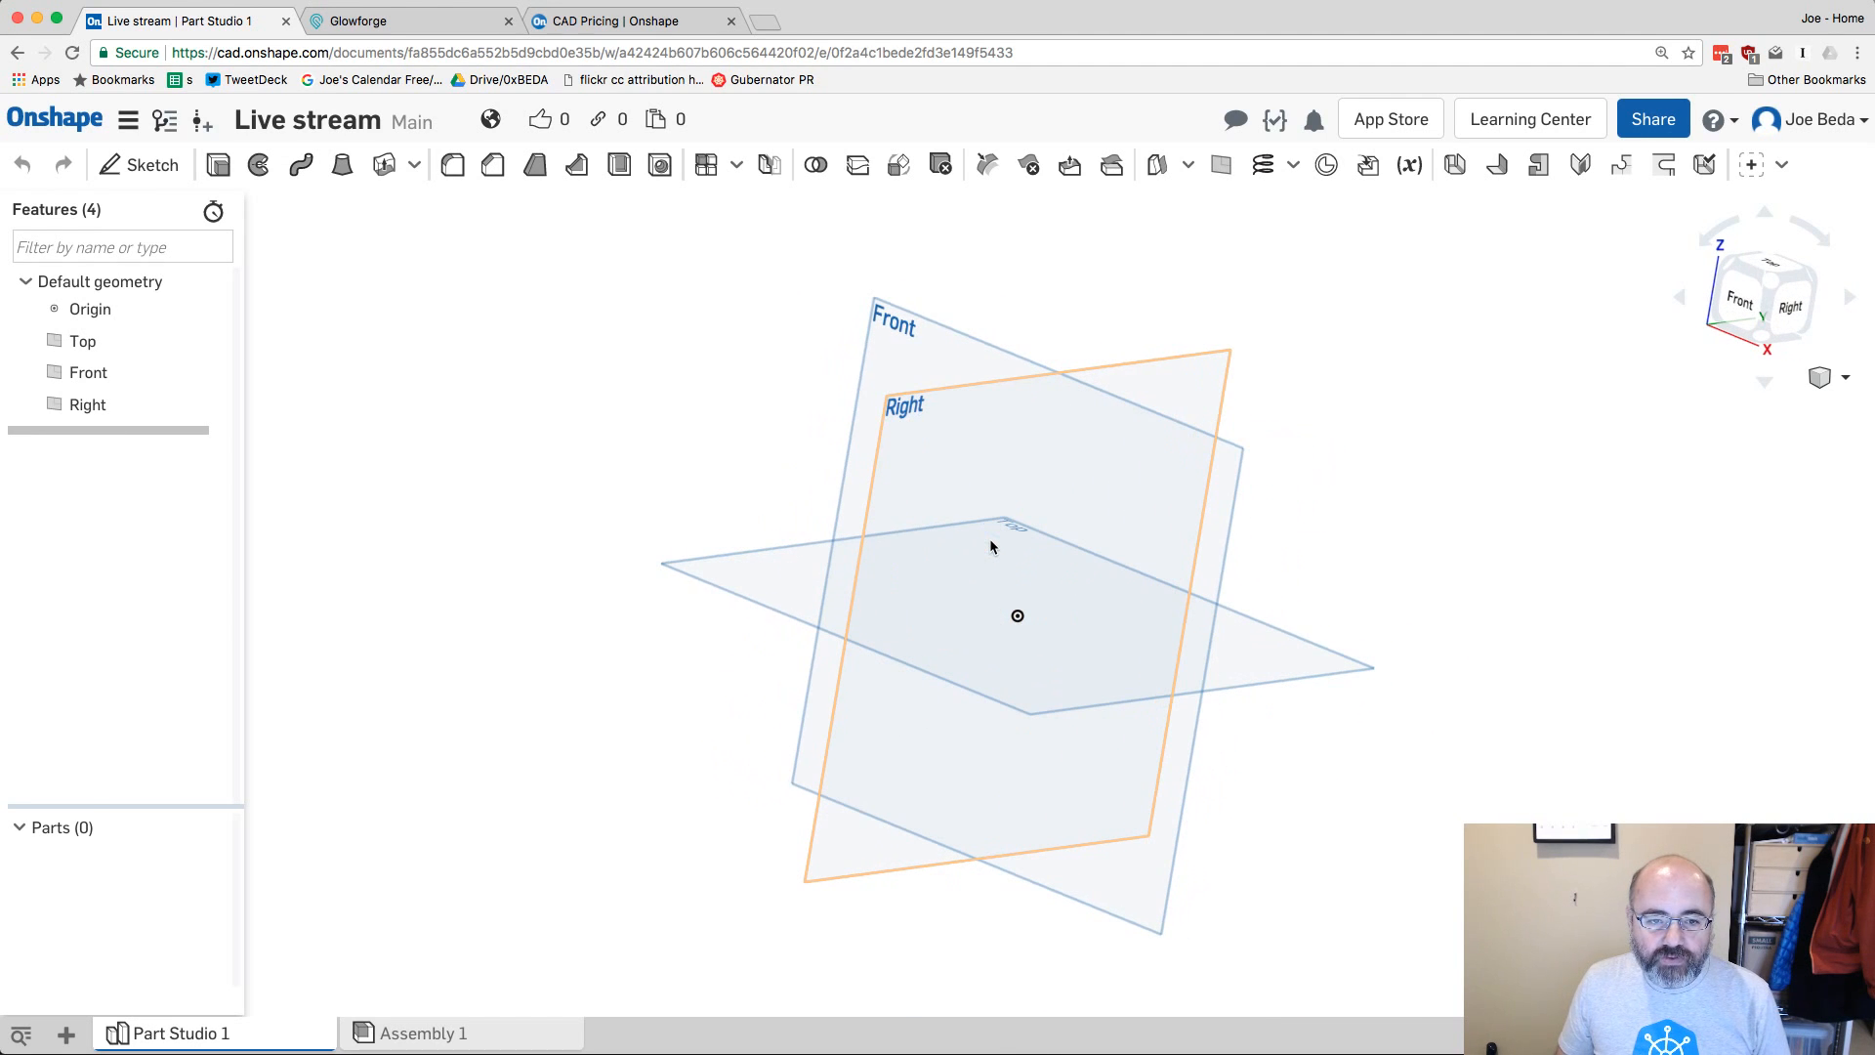
key(ctrl+shift+Right)
key(ctrl+shift+Left)
key(ctrl+shift+Right)
key(Left)
key(Left)
key(Left)
key(Right)
key(Right)
key(Right)
key(Right)
key(Right)
key(Right)
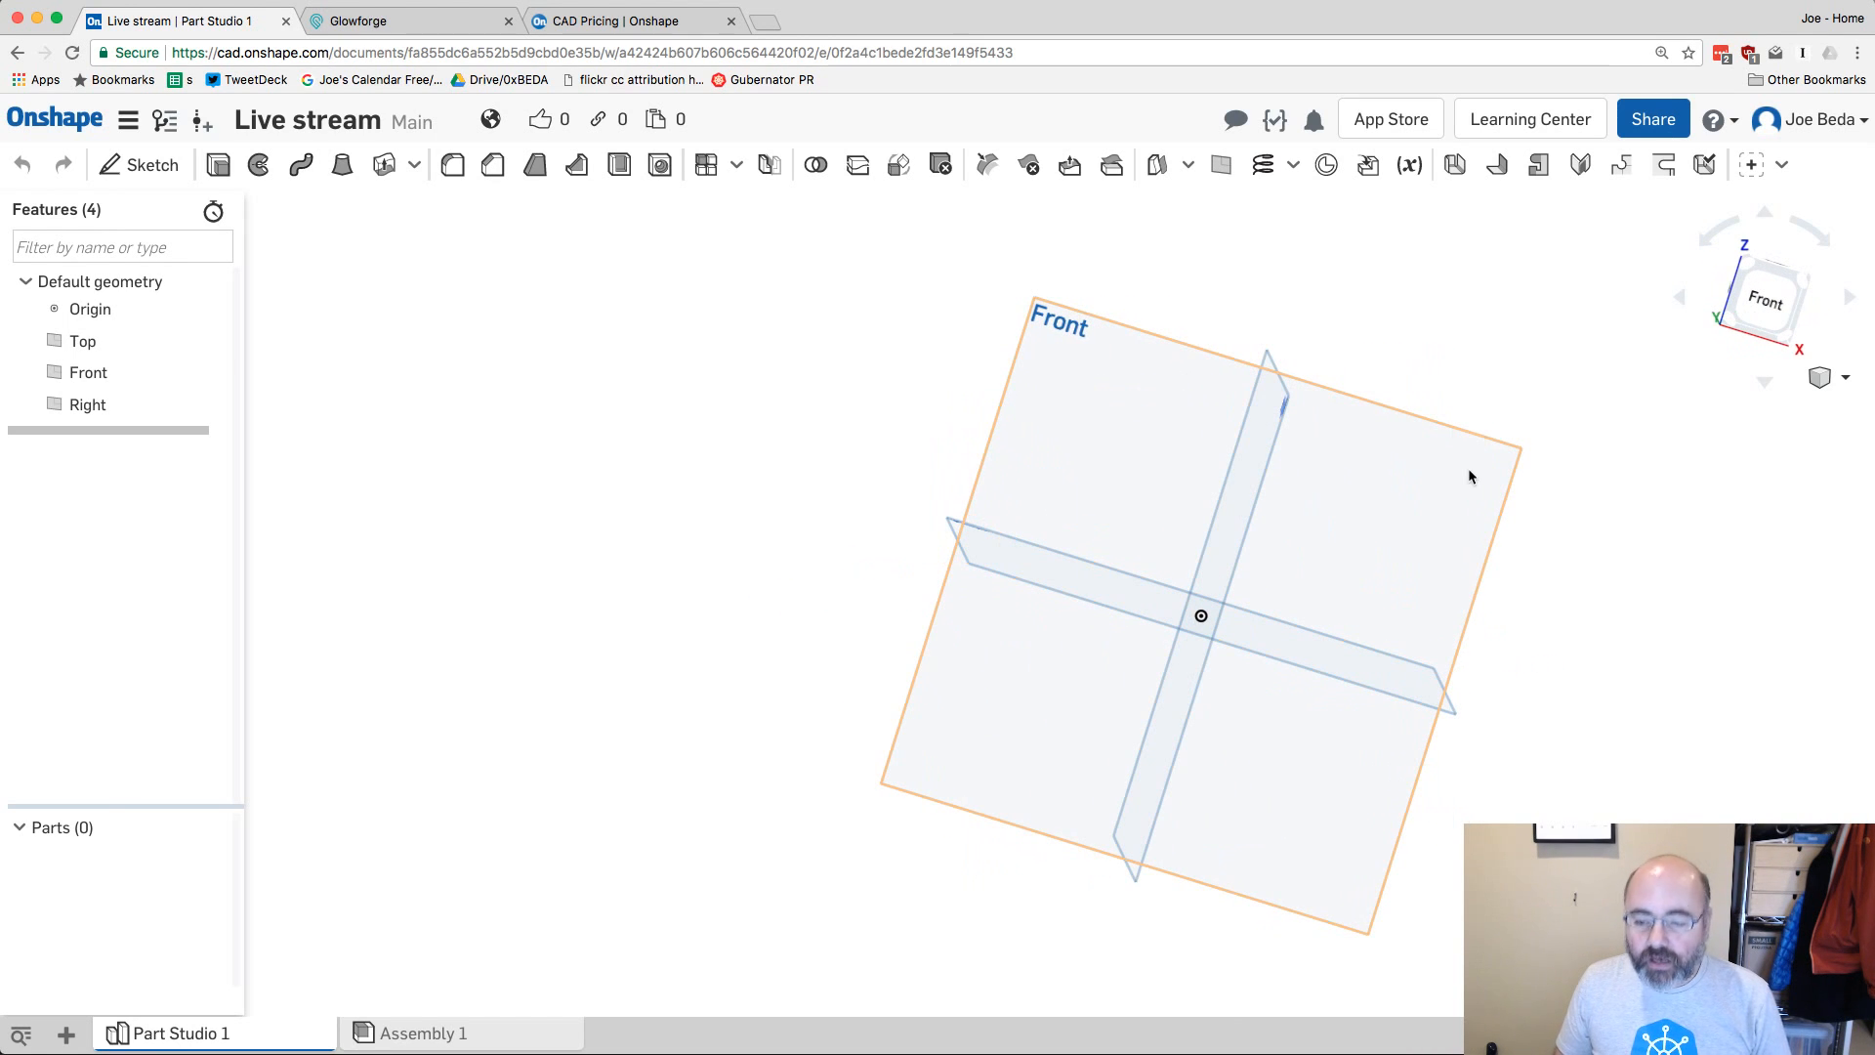
click(1822, 381)
click(1799, 453)
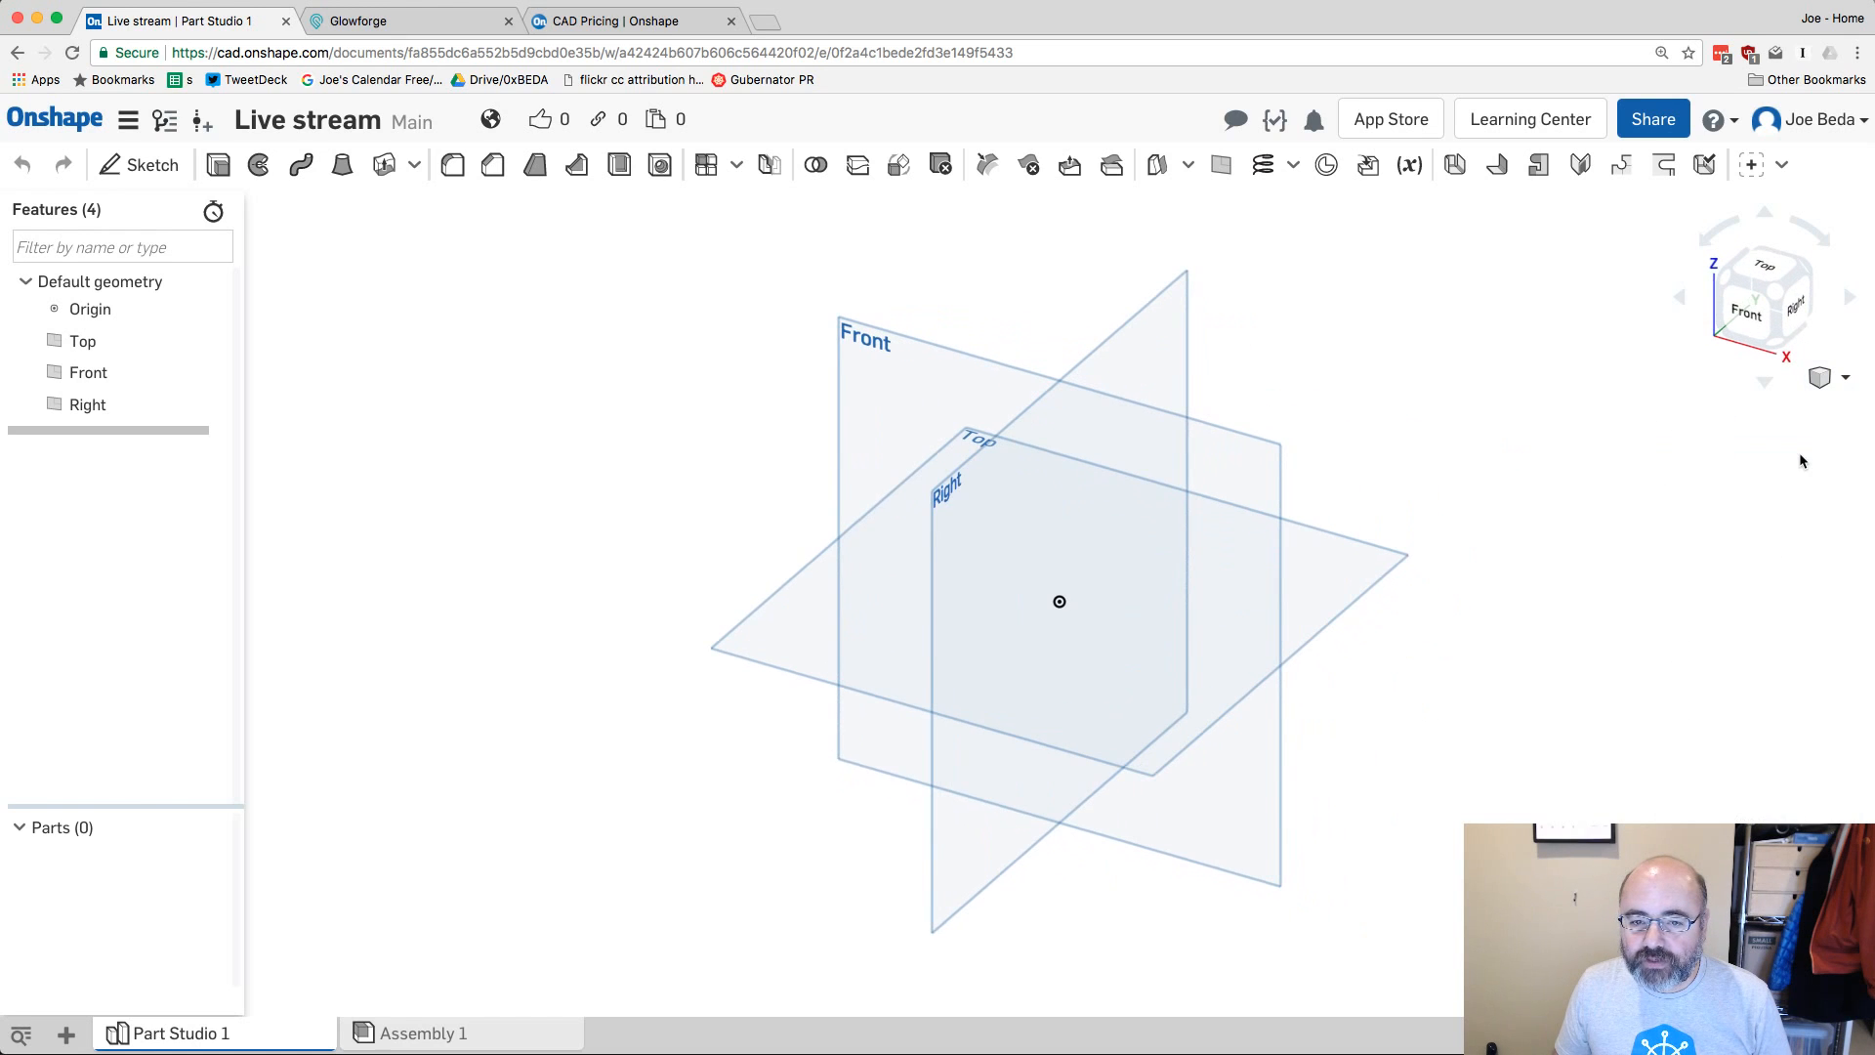
Try the Shaded with hidden edges display style and switch back to Shaded.
click(1822, 379)
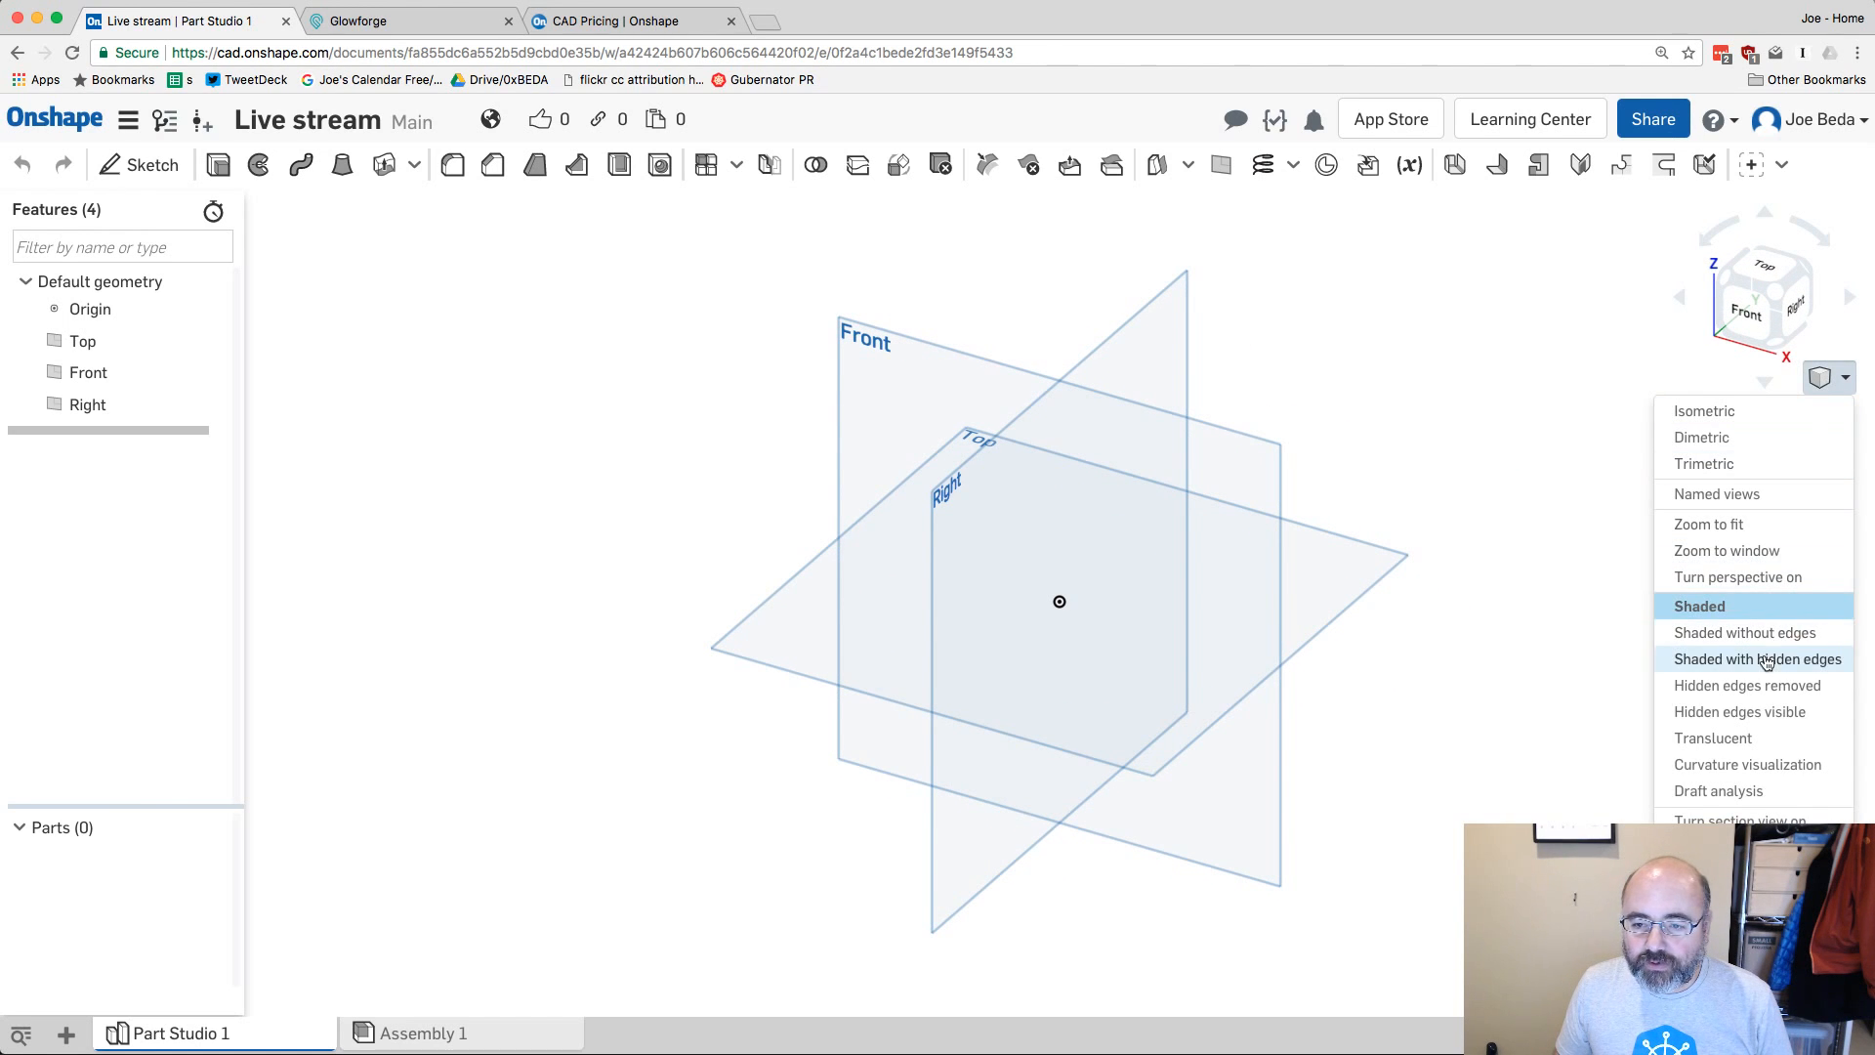
click(1765, 661)
click(1822, 379)
click(1739, 605)
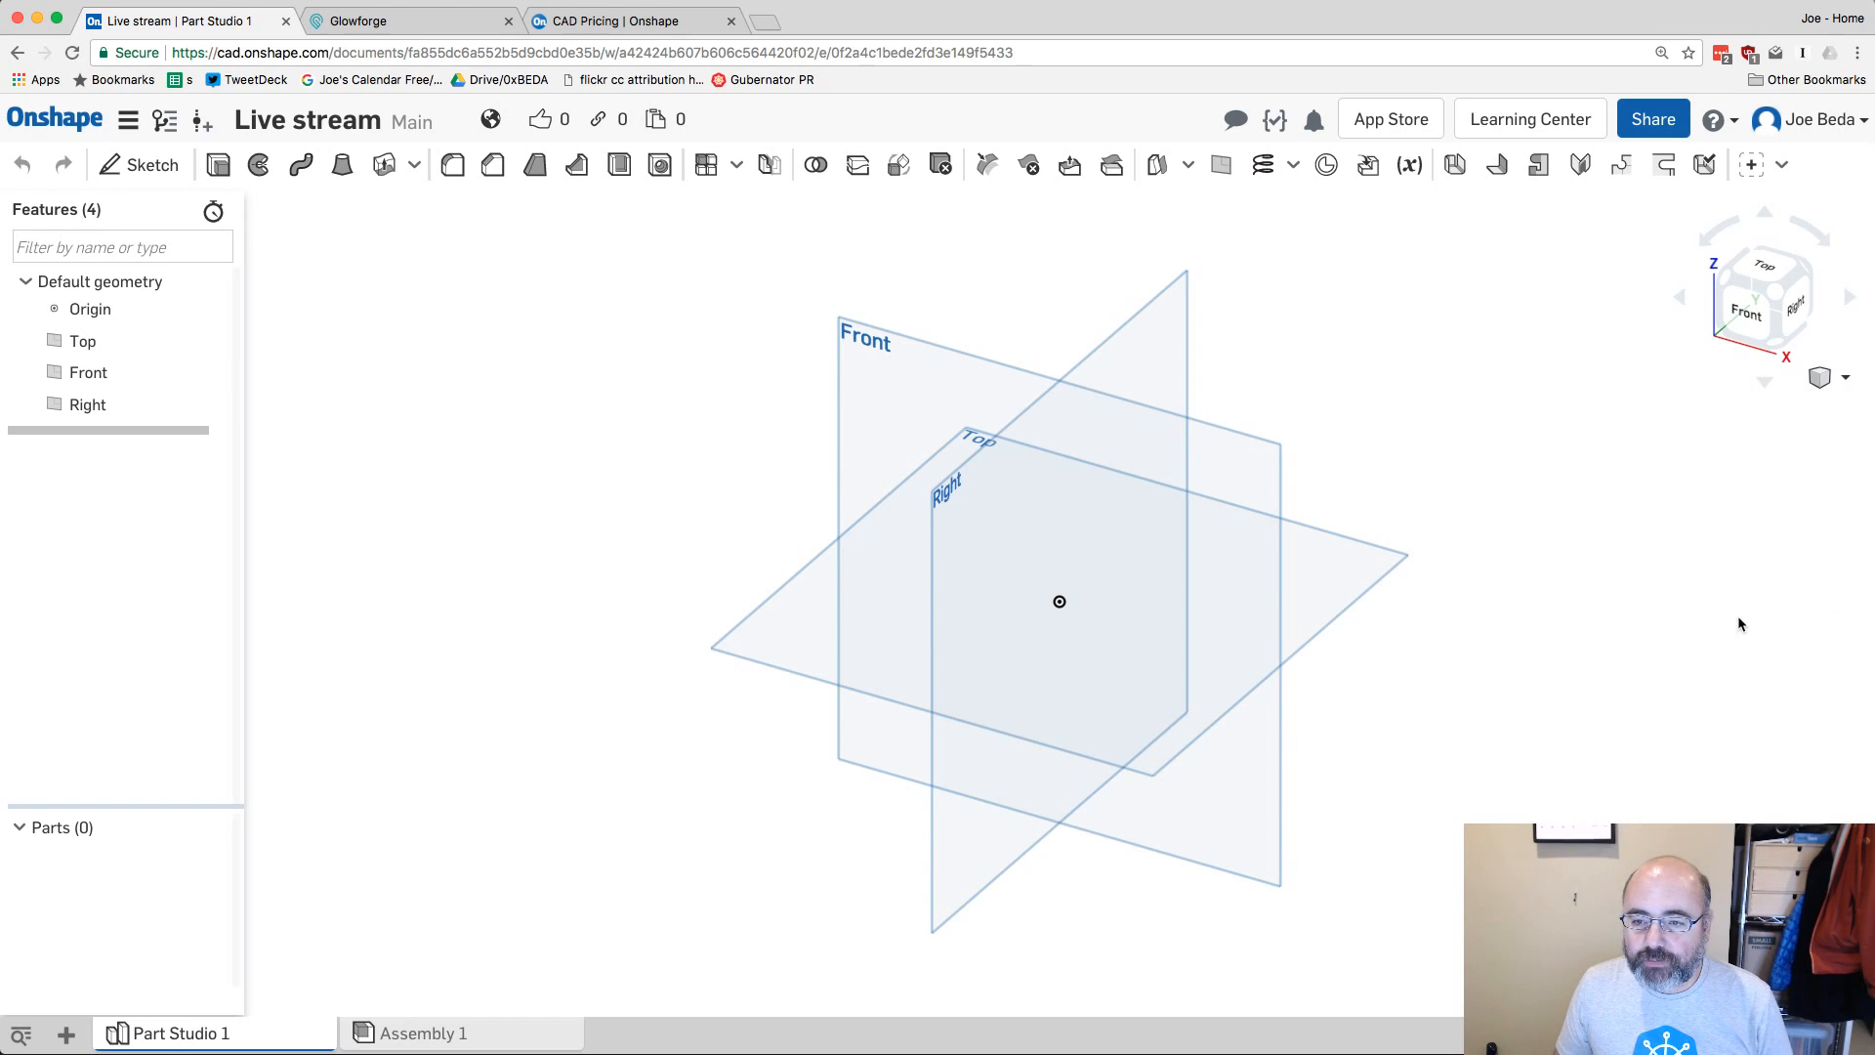
Zoom to fit the default planes and set the view to trimetric.
click(1822, 379)
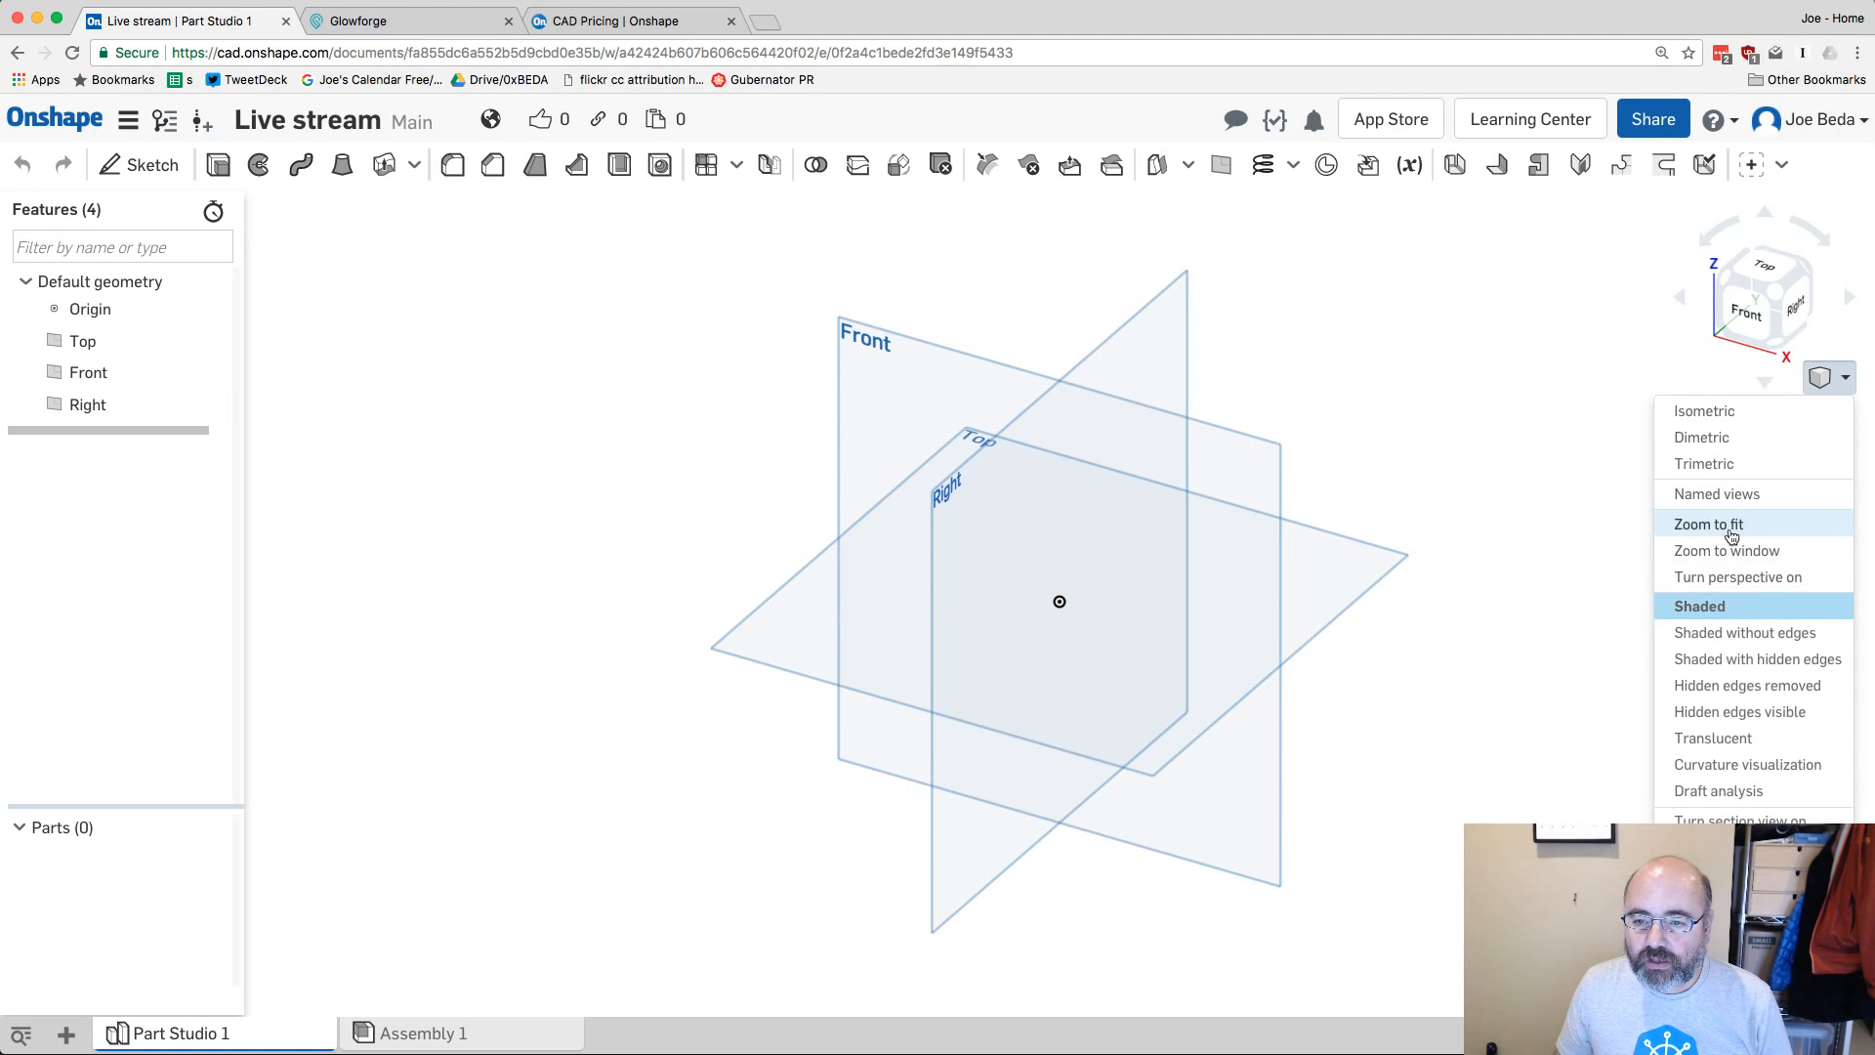
click(1731, 528)
click(1823, 379)
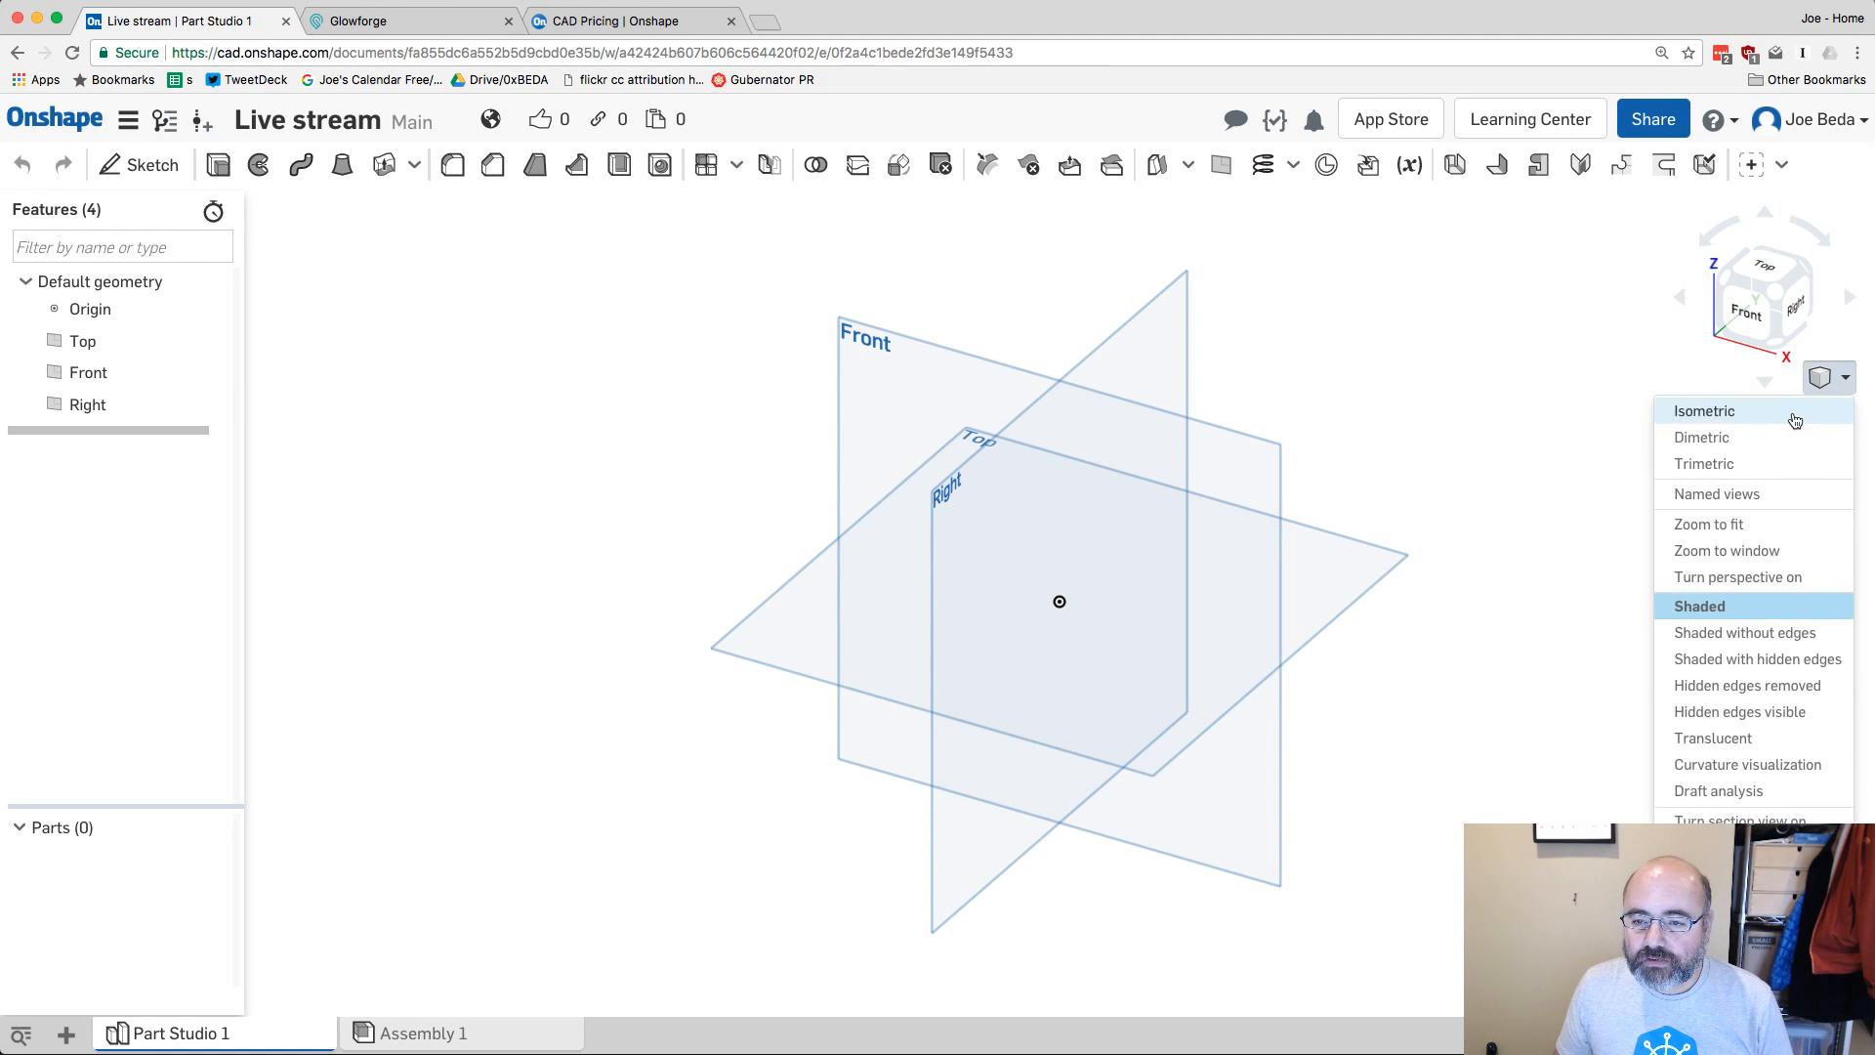
click(1782, 465)
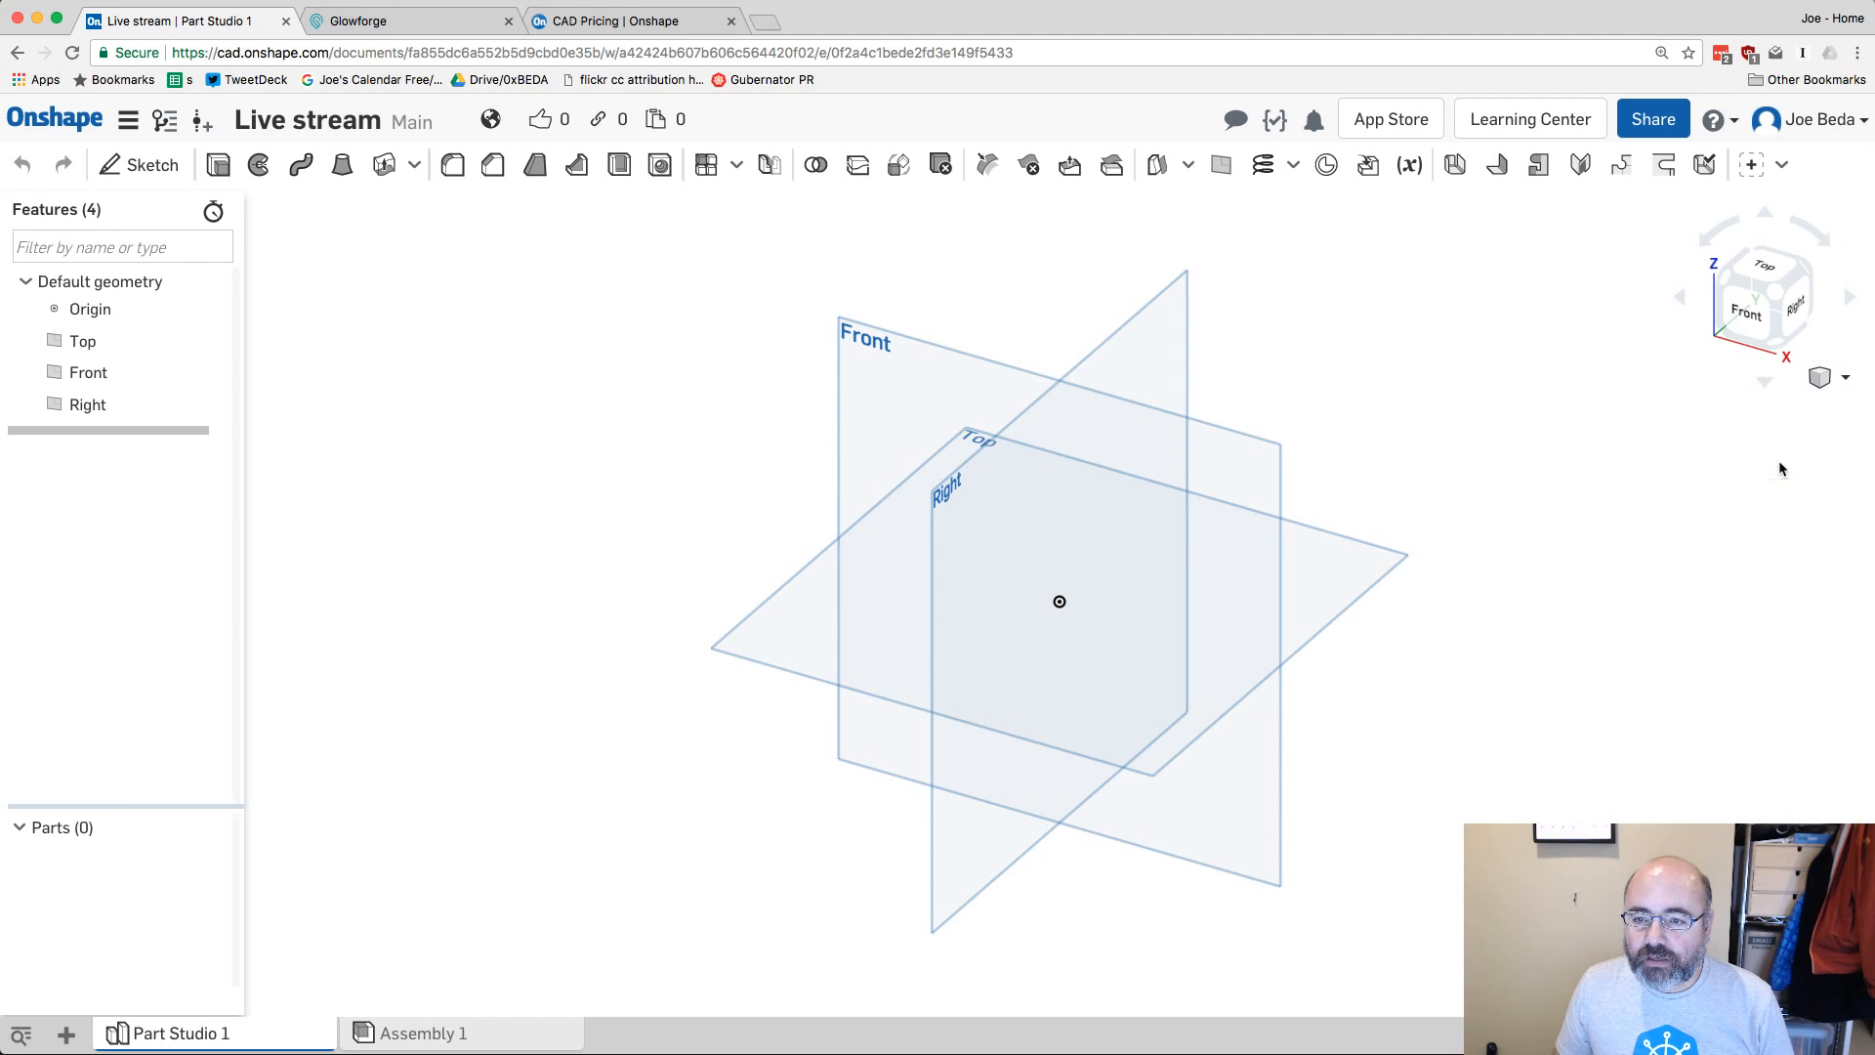
Examine the default planes face-on from the front and back, and from an angled corner view.
click(1748, 313)
click(1772, 265)
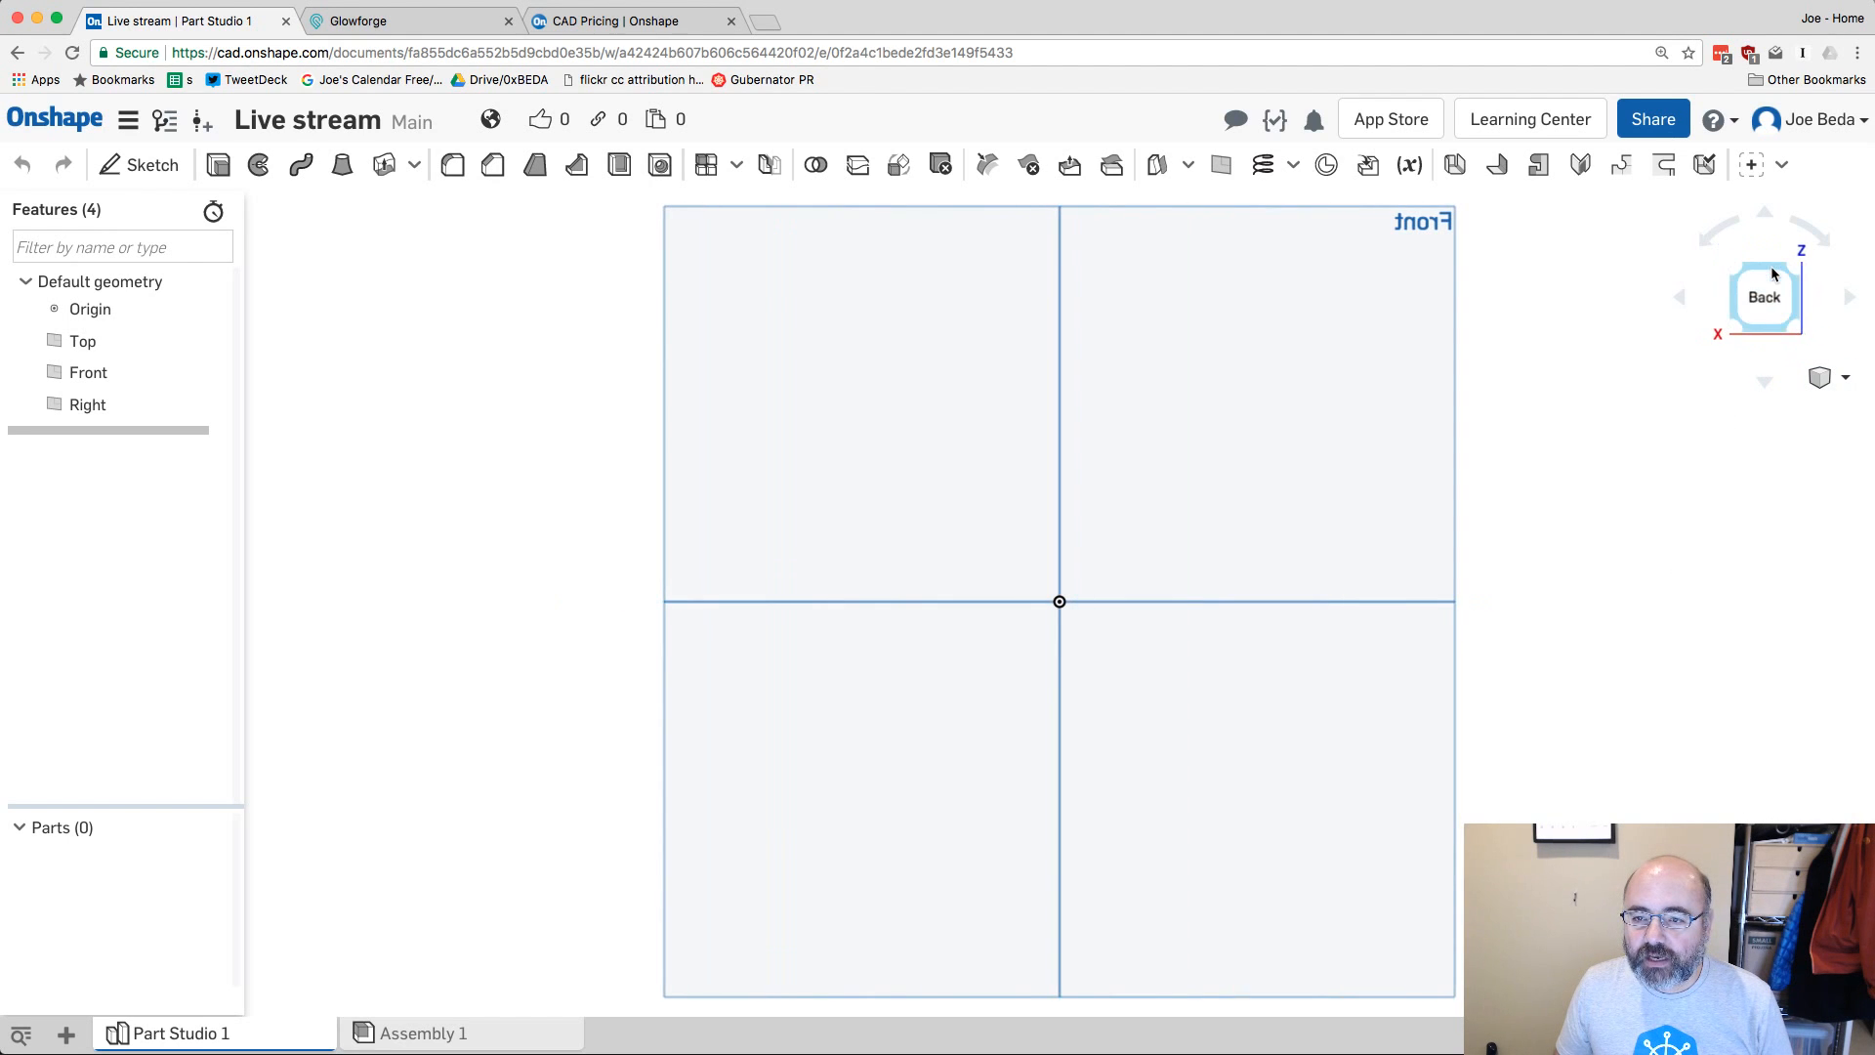
click(1735, 267)
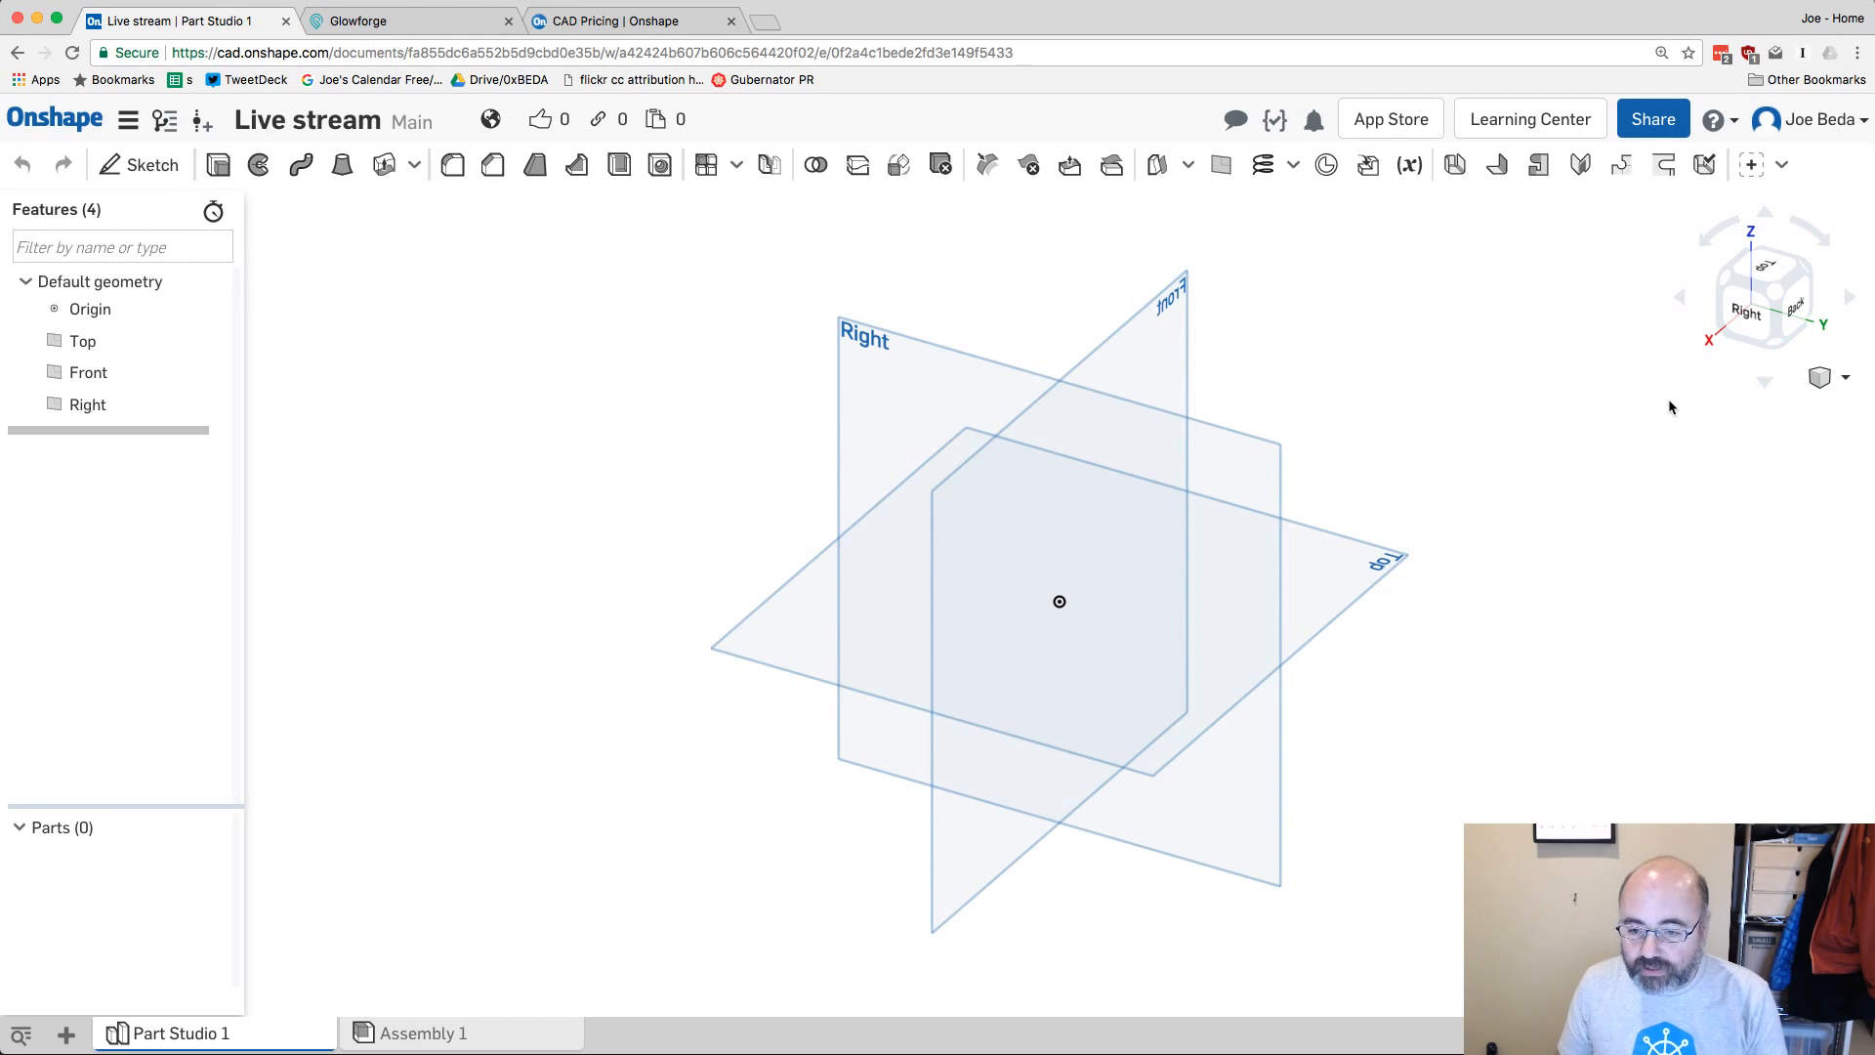
Look through the keyboard shortcuts reference, including the 3D view commands, and close it.
key(shift+slash)
scroll(727, 660, down, 3)
scroll(727, 661, up, 3)
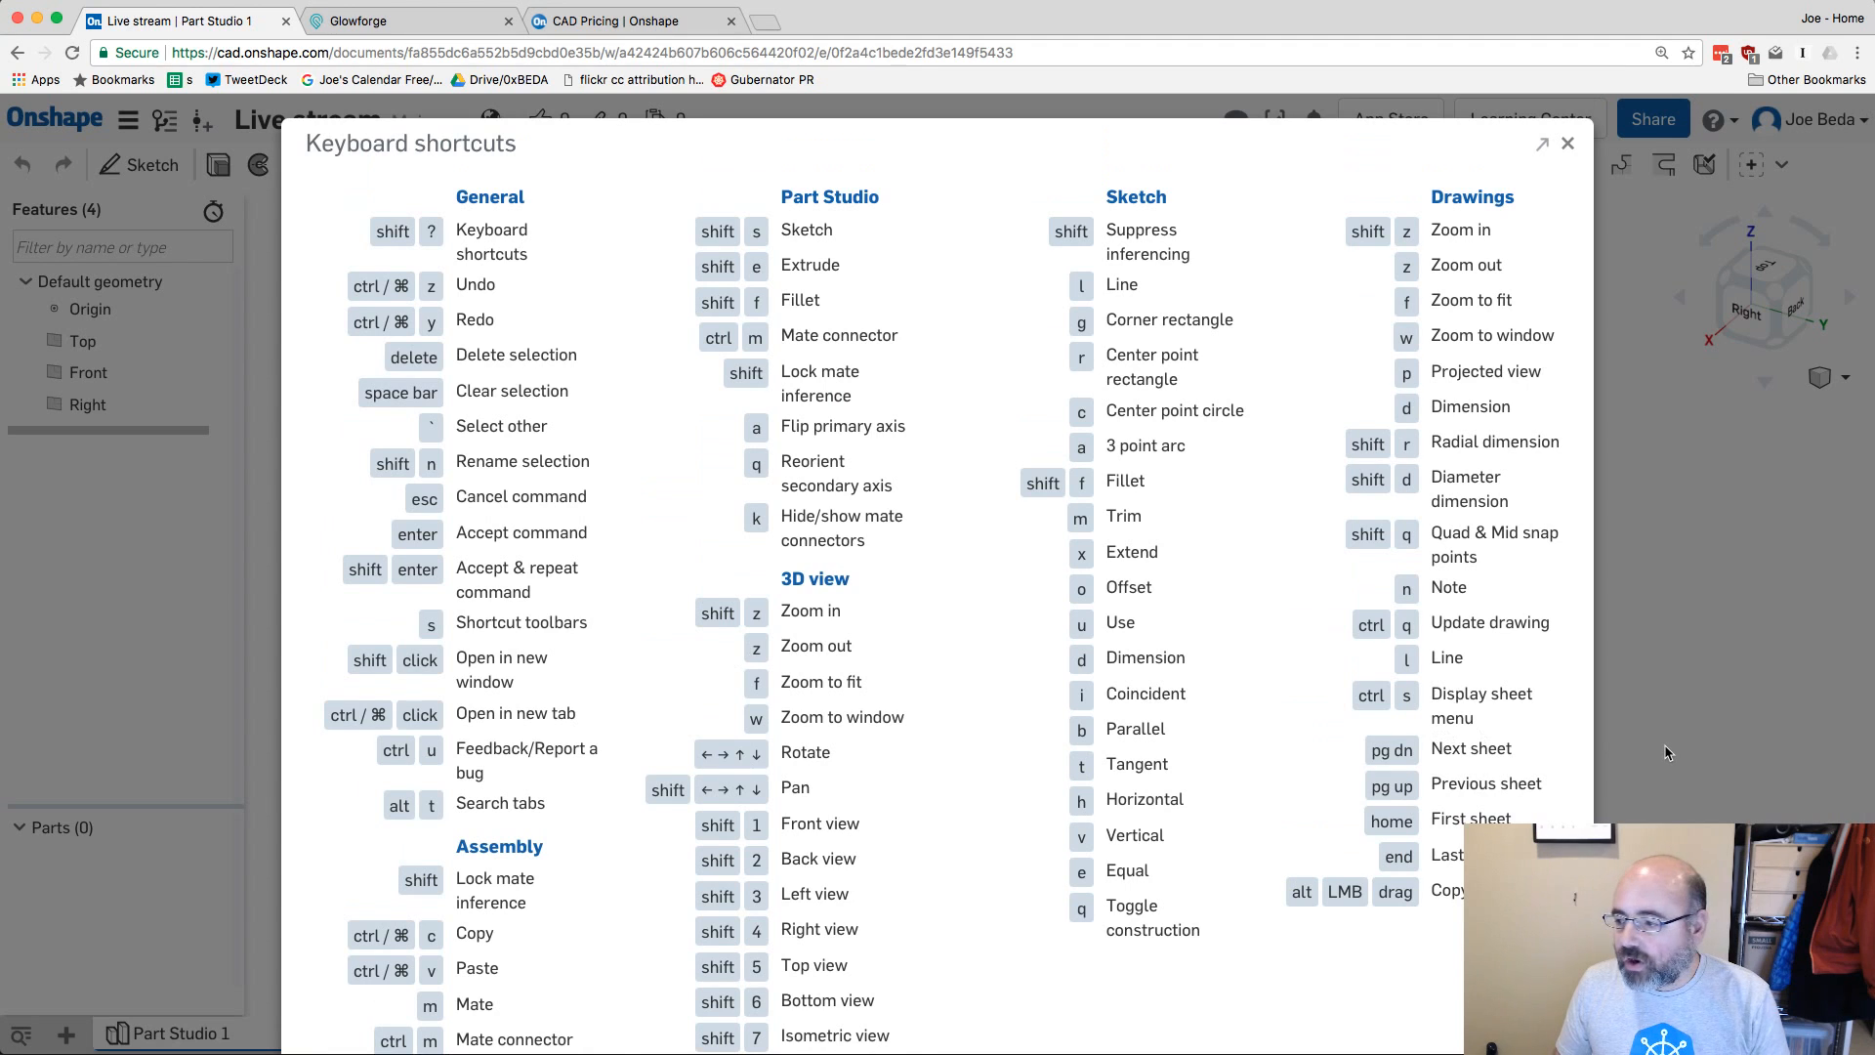
click(1568, 143)
Cycle through the front, back, left, right, top, bottom and isometric views, ending in the angled front-top-right corner view.
key(shift+1)
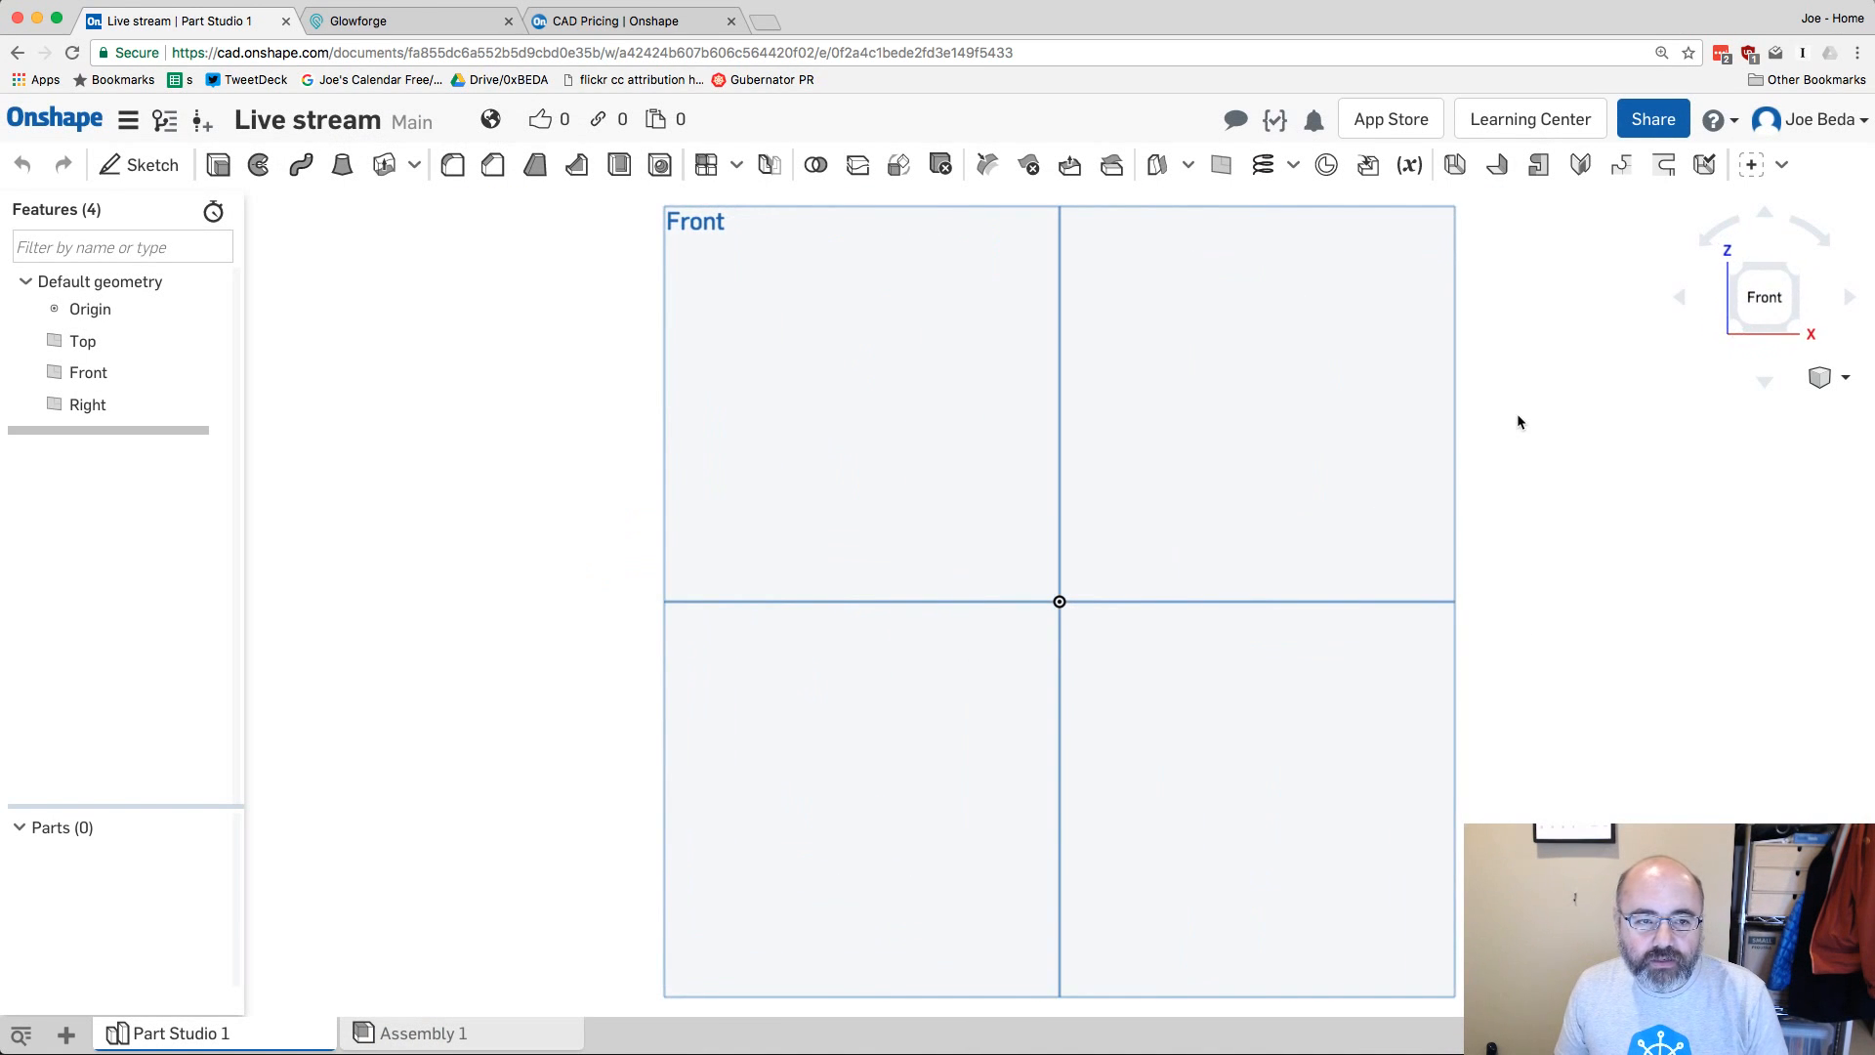
key(shift+2)
key(shift+3)
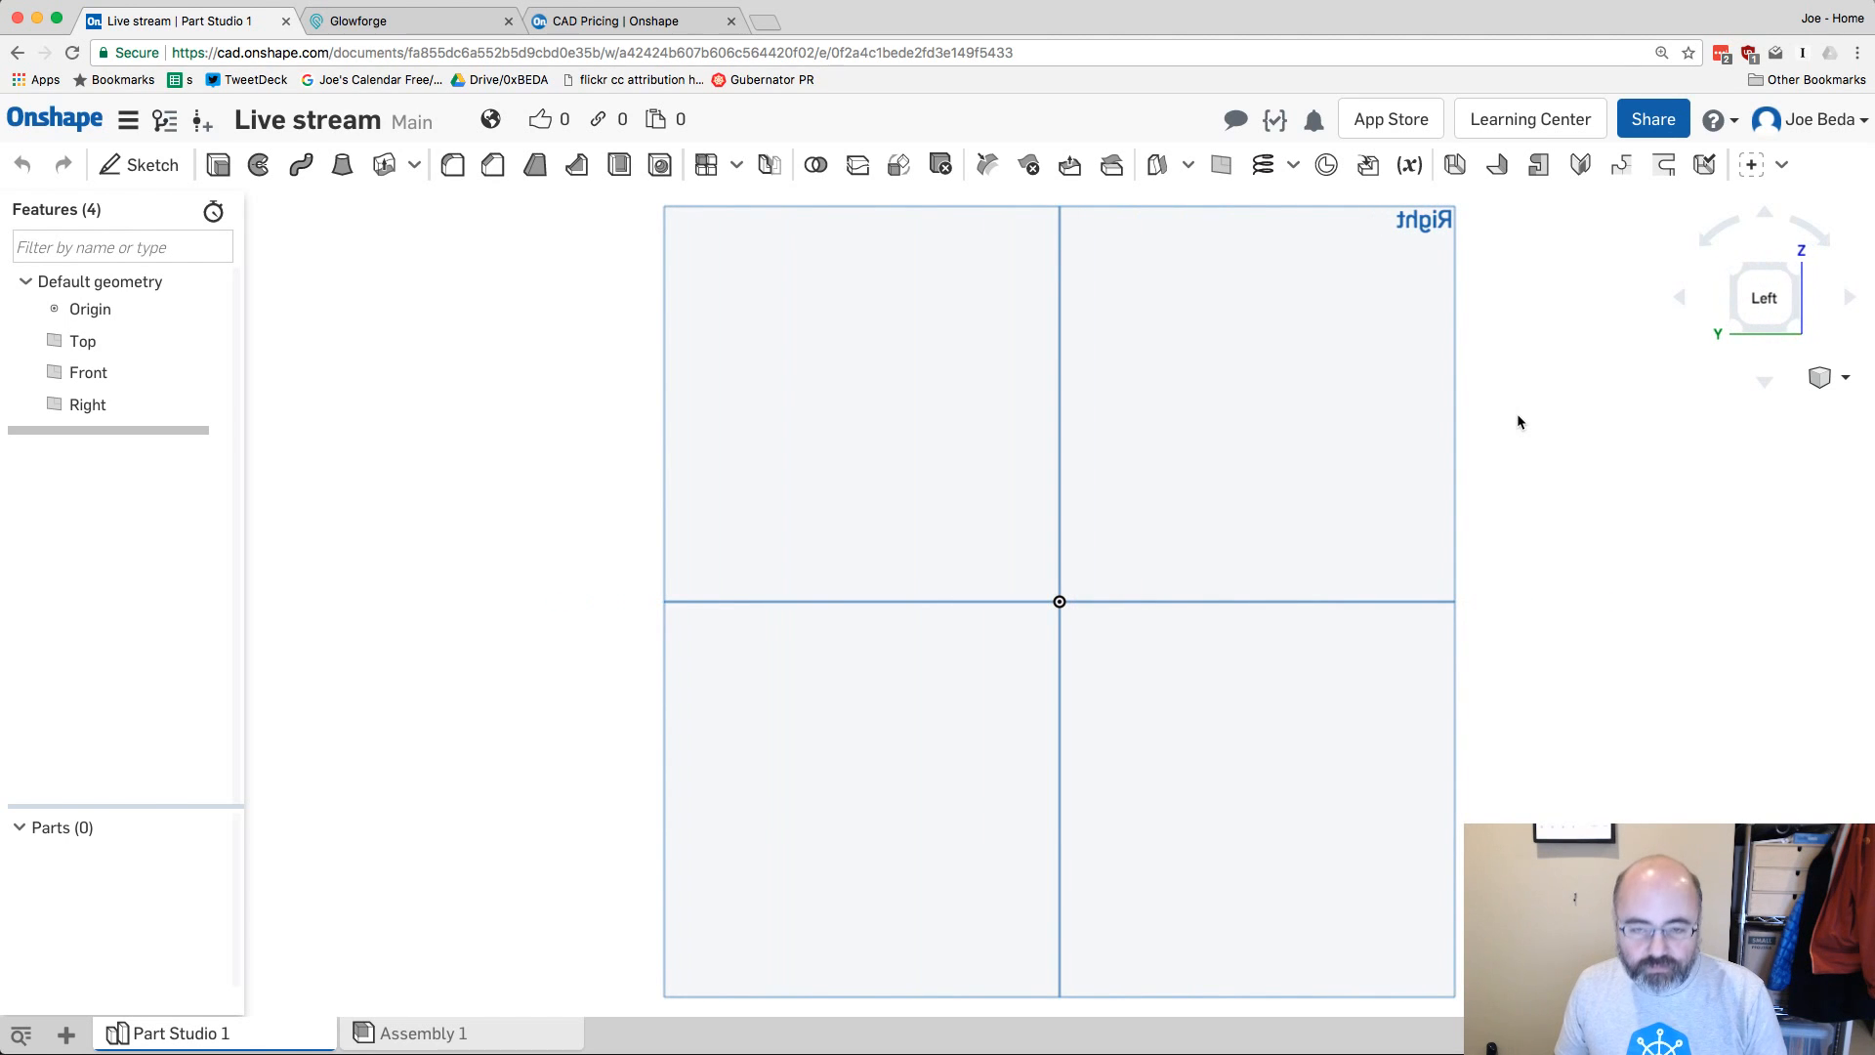
key(shift+4)
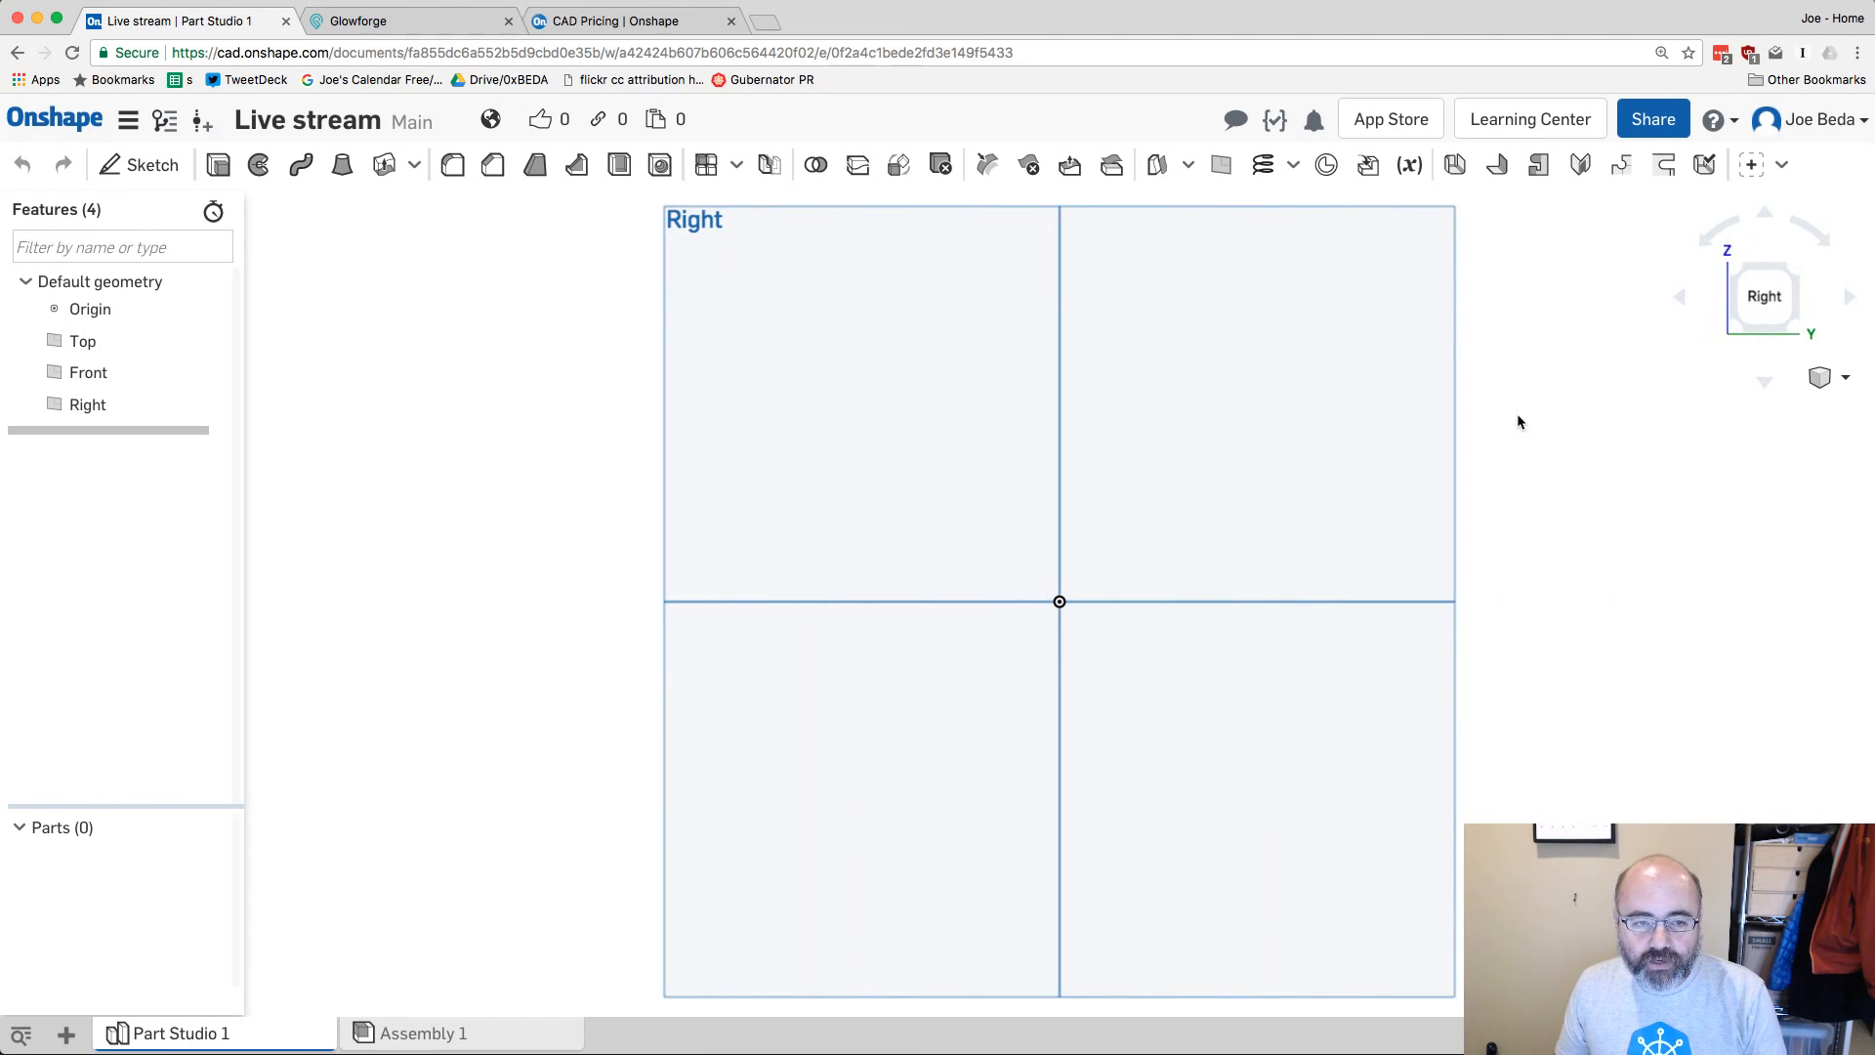
key(shift+5)
key(shift+6)
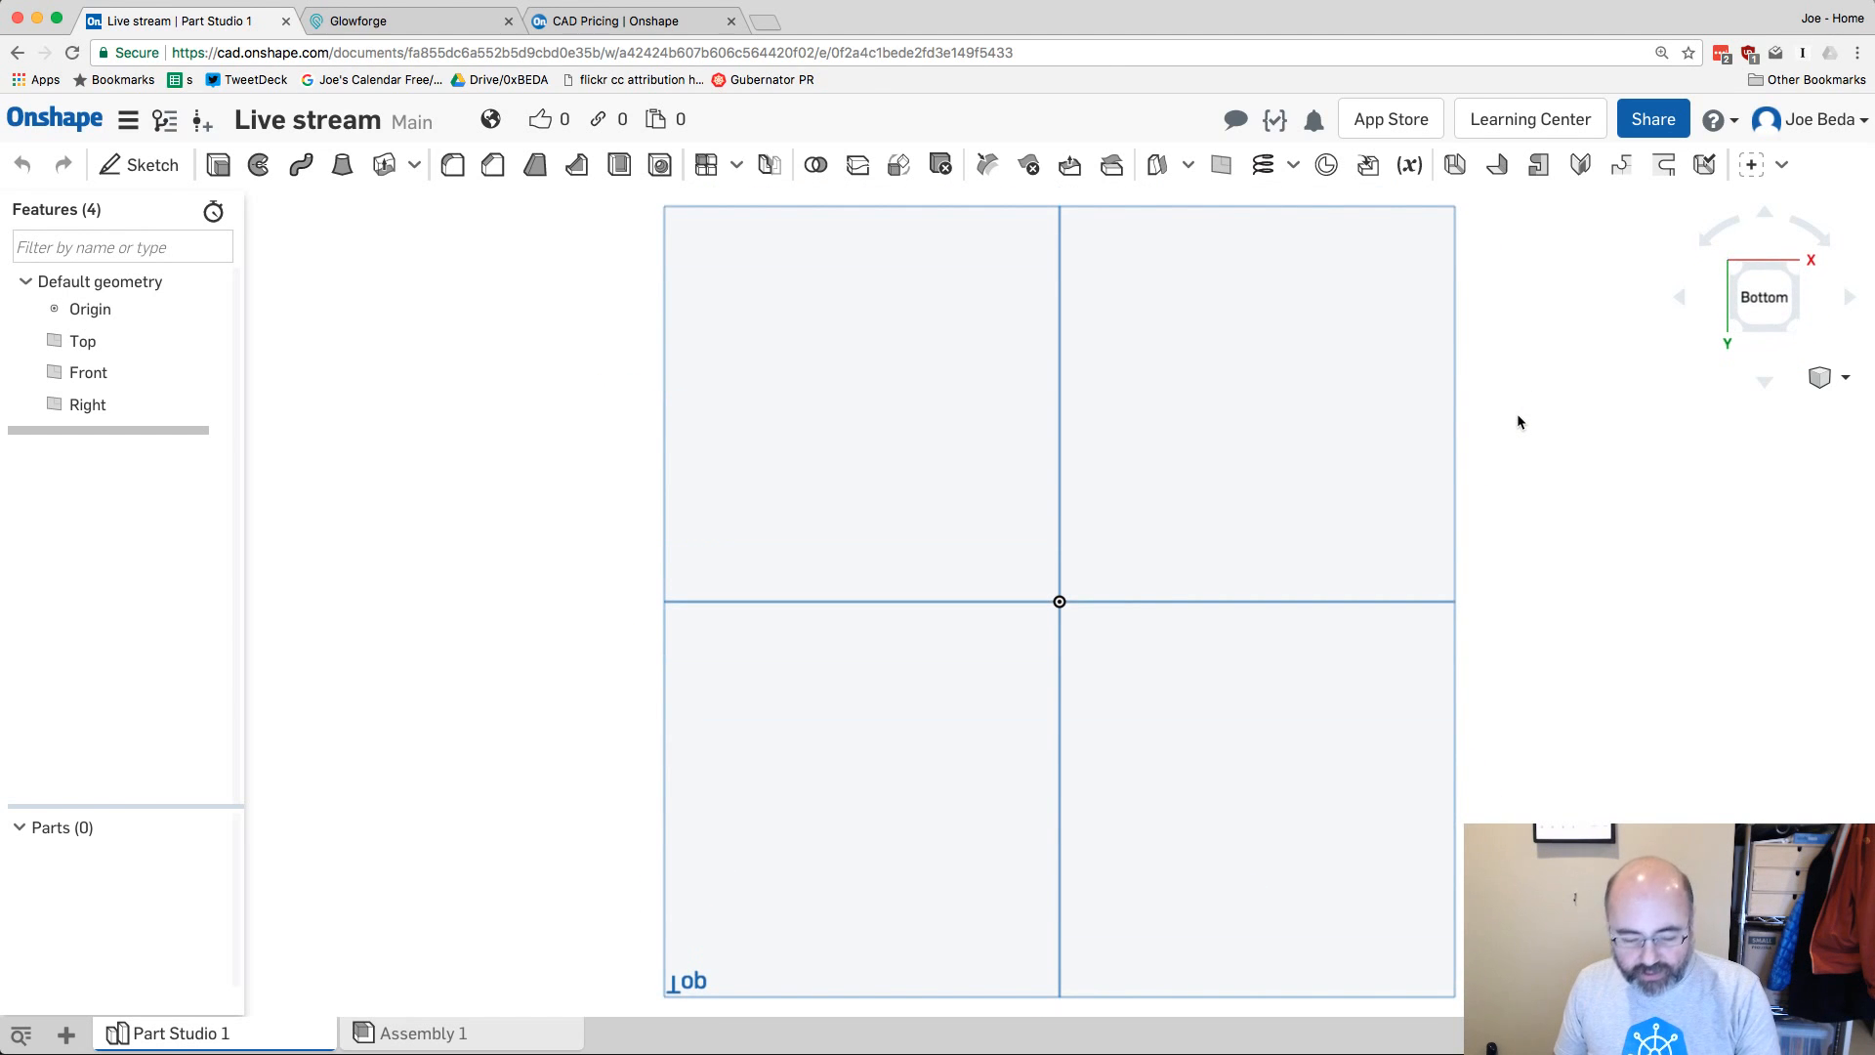
key(shift+7)
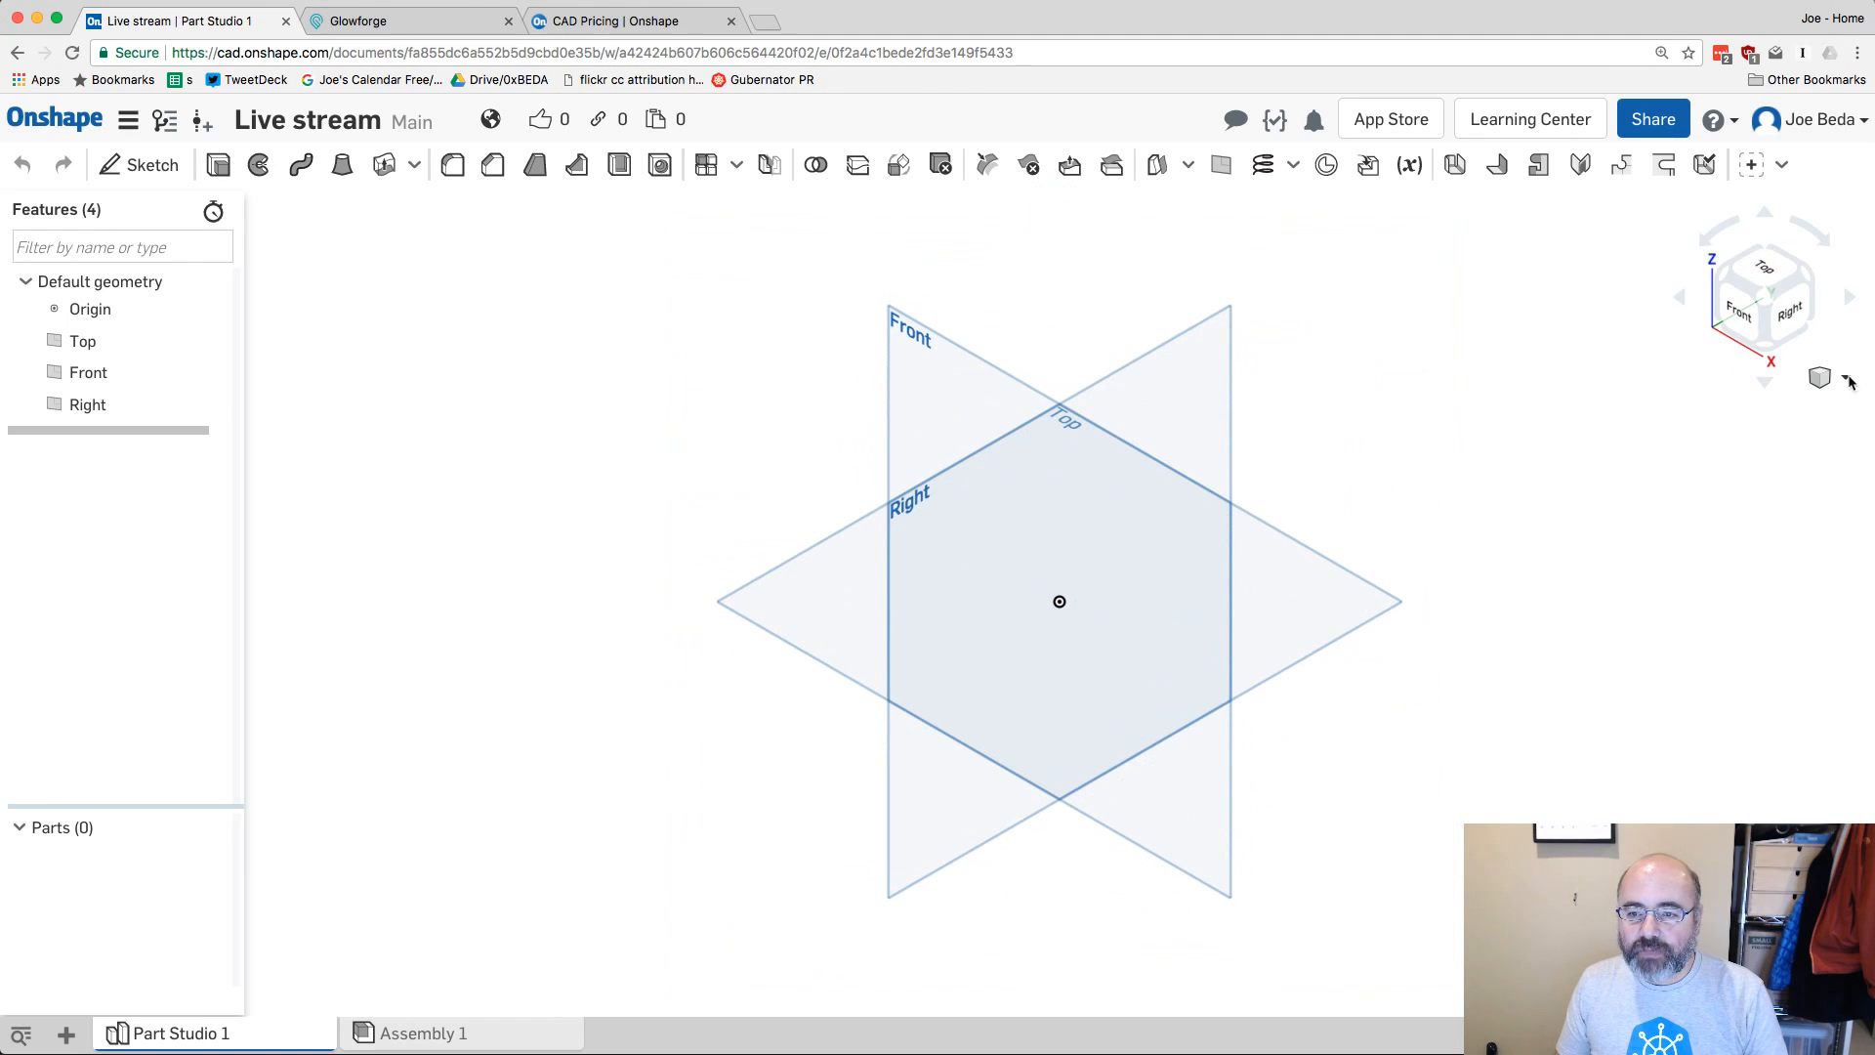
click(1770, 299)
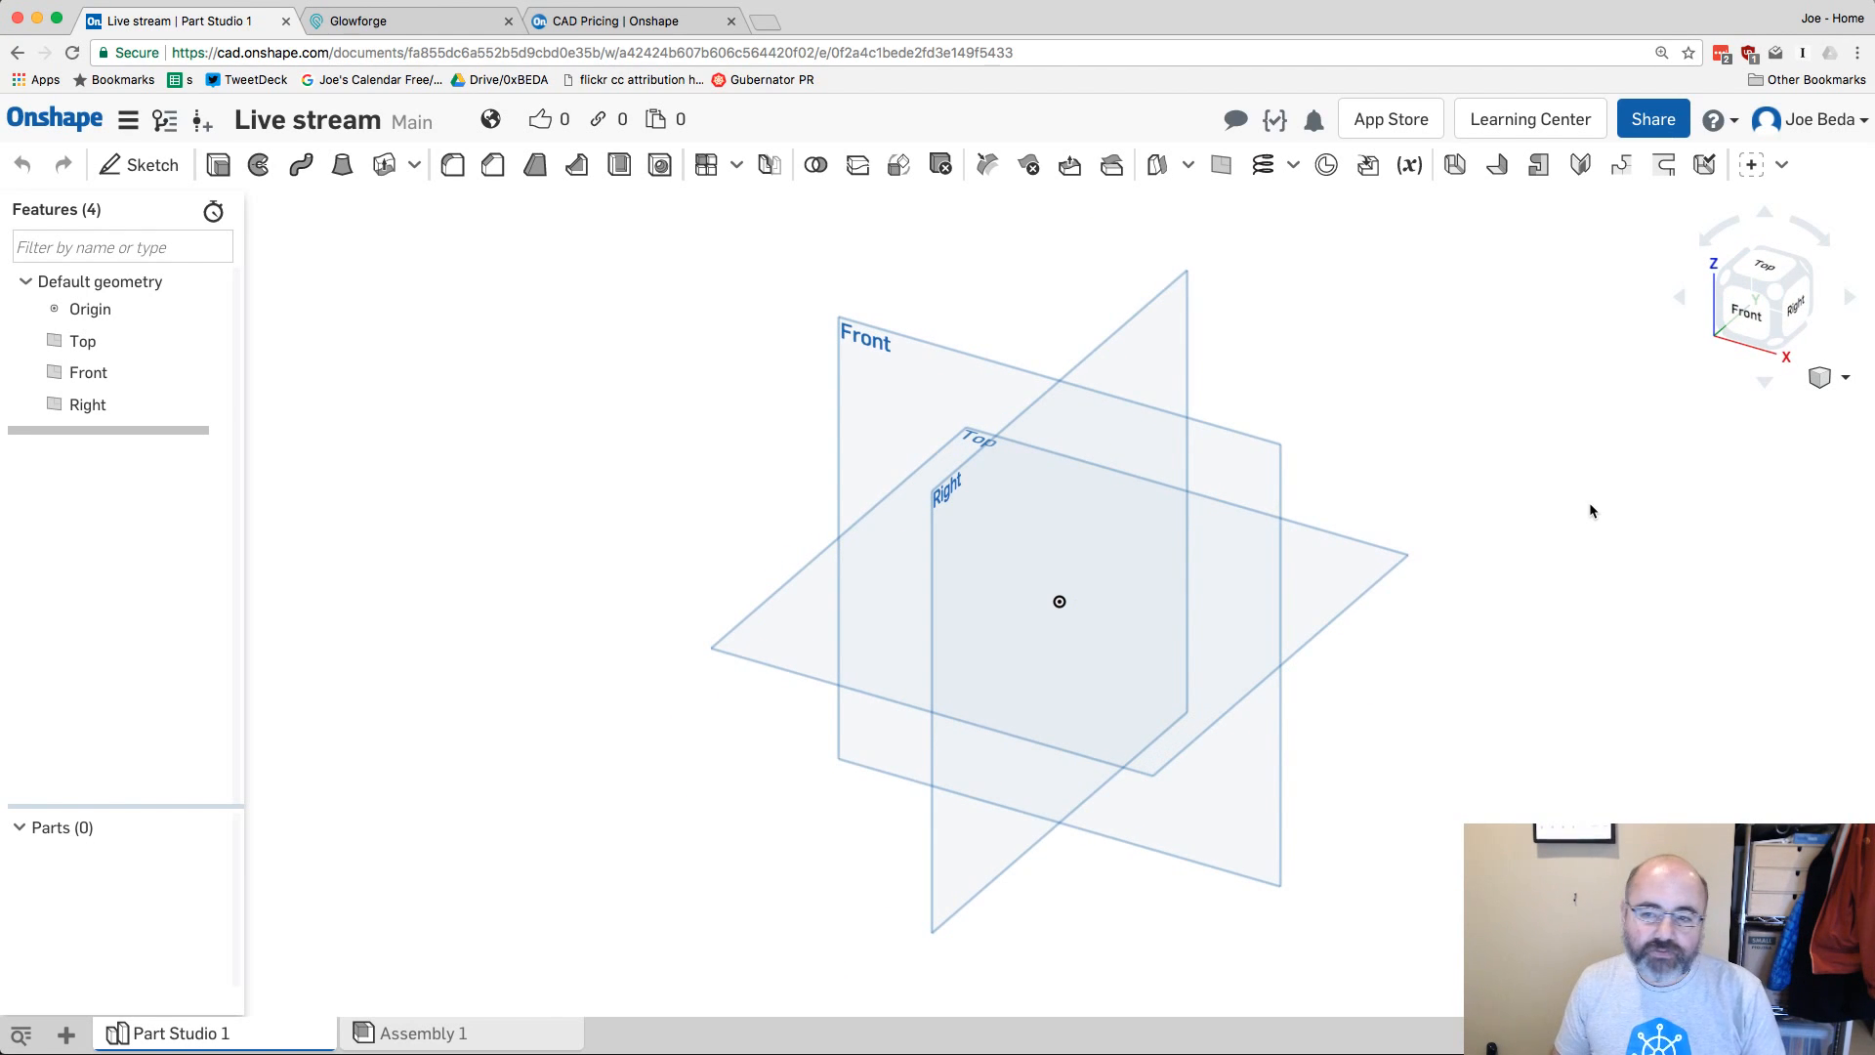
click(1847, 377)
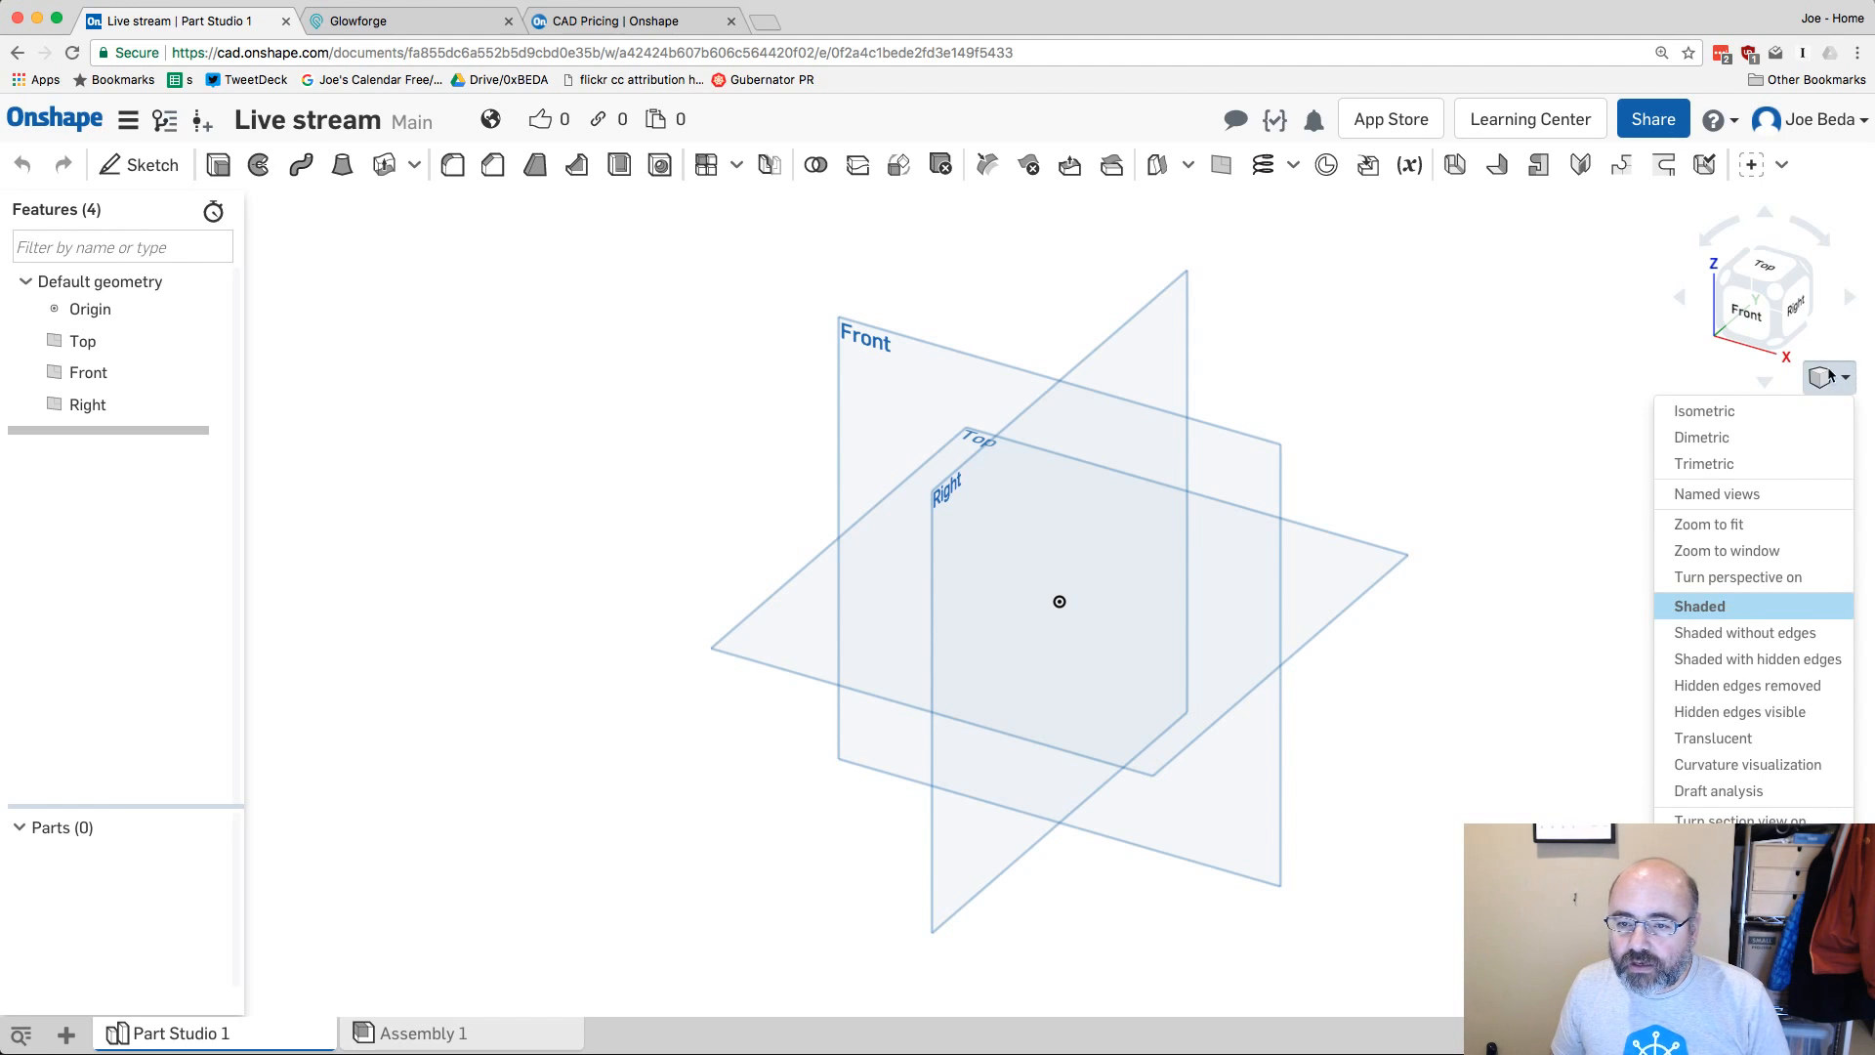
click(1551, 431)
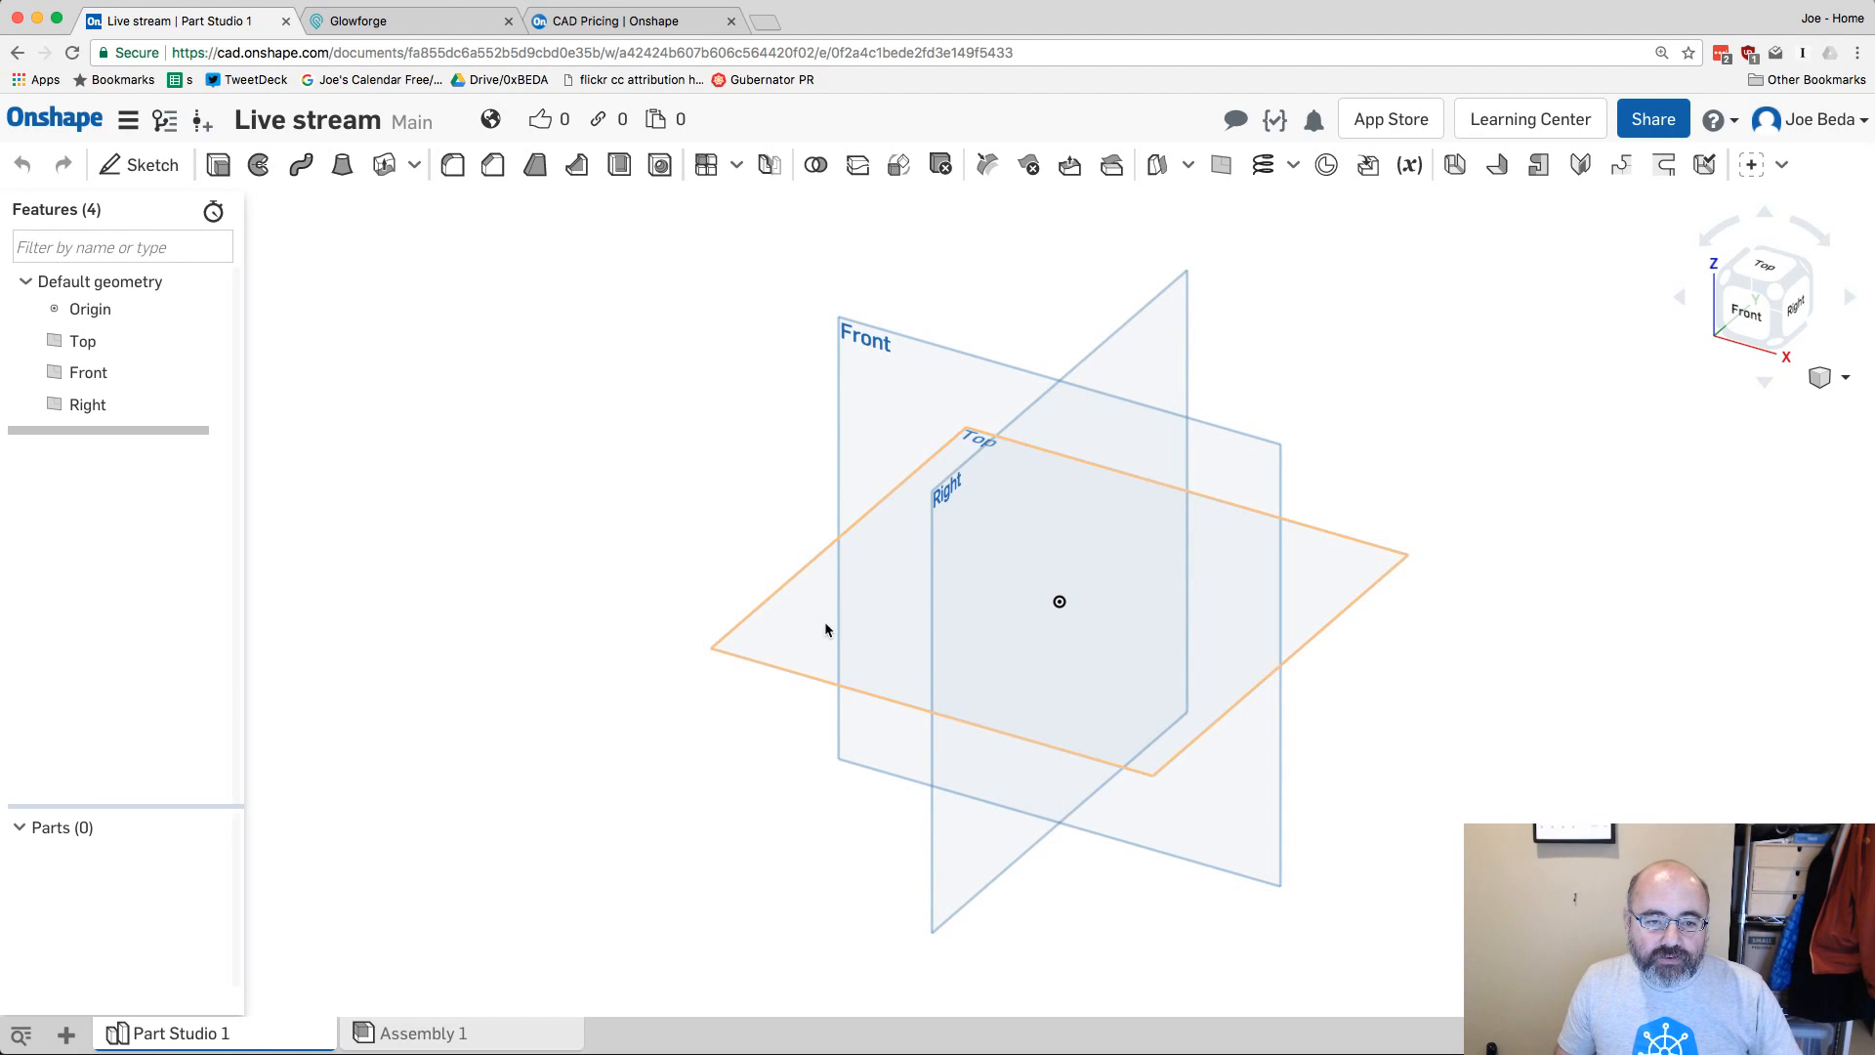
Select the Top plane among the default geometry.
click(796, 636)
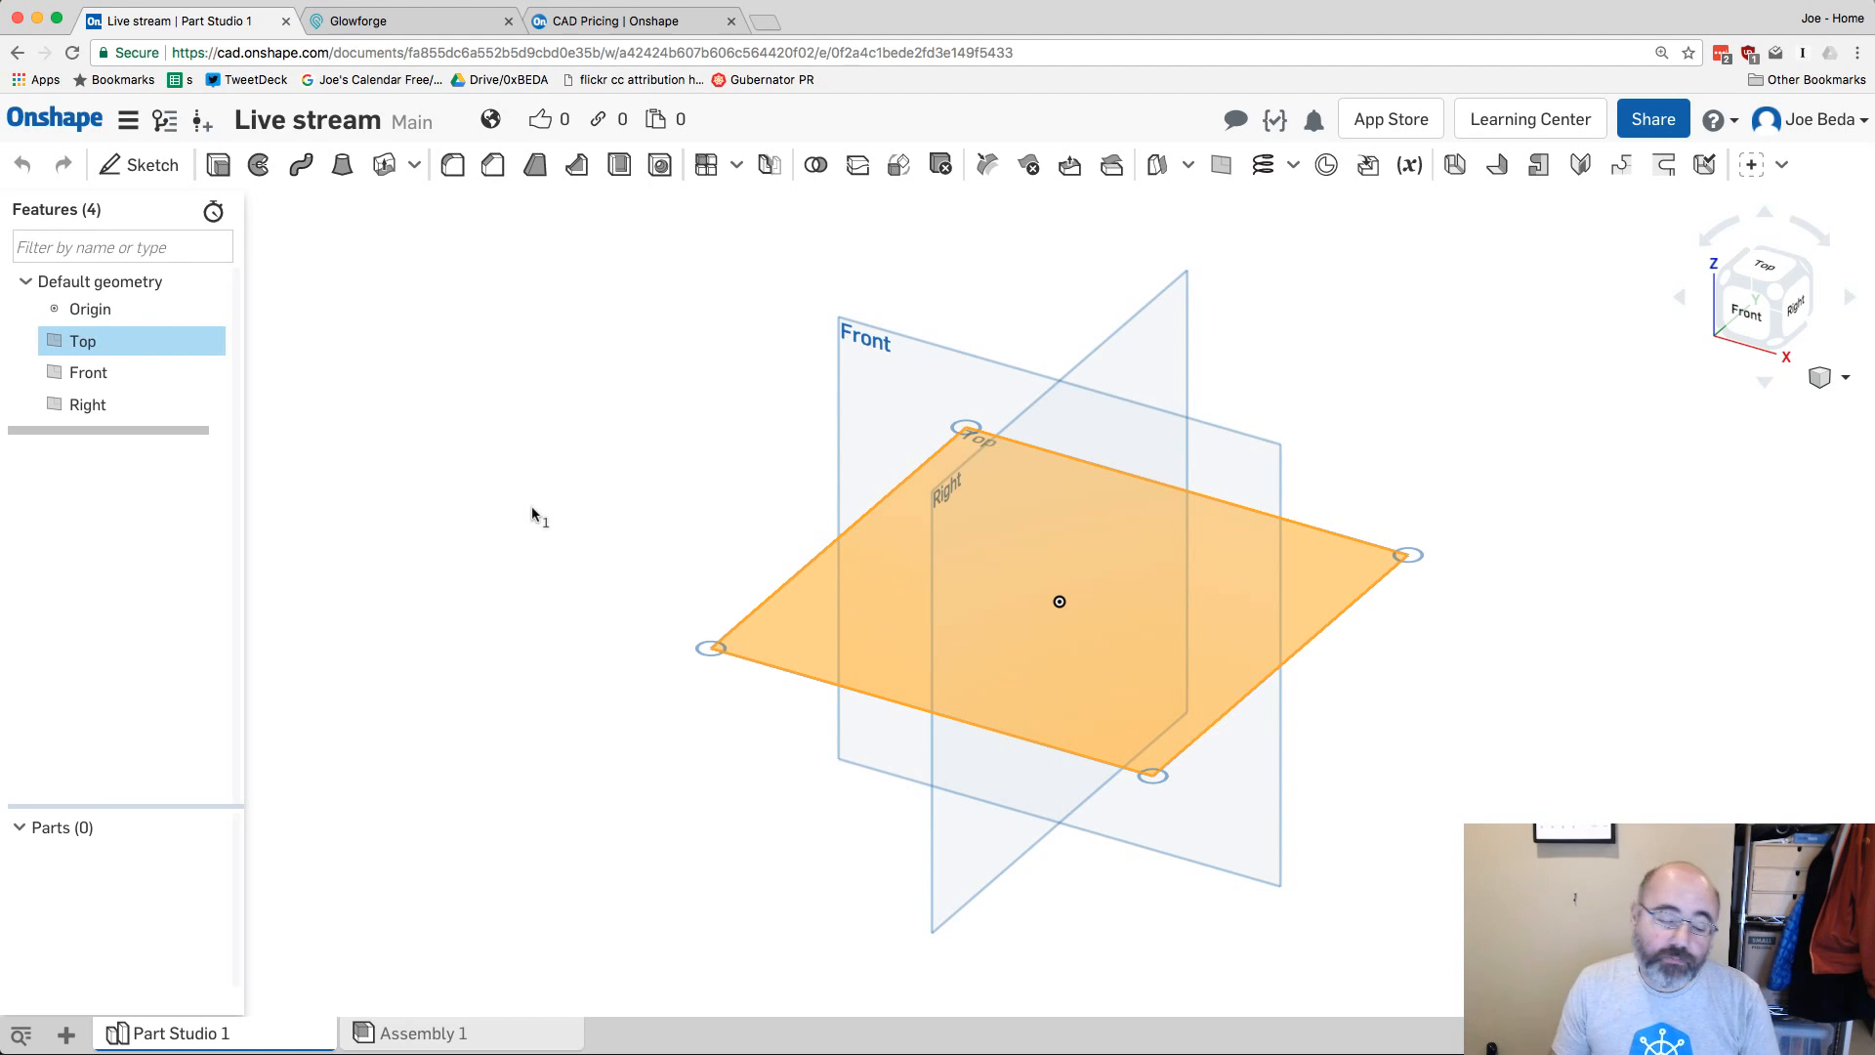
click(149, 332)
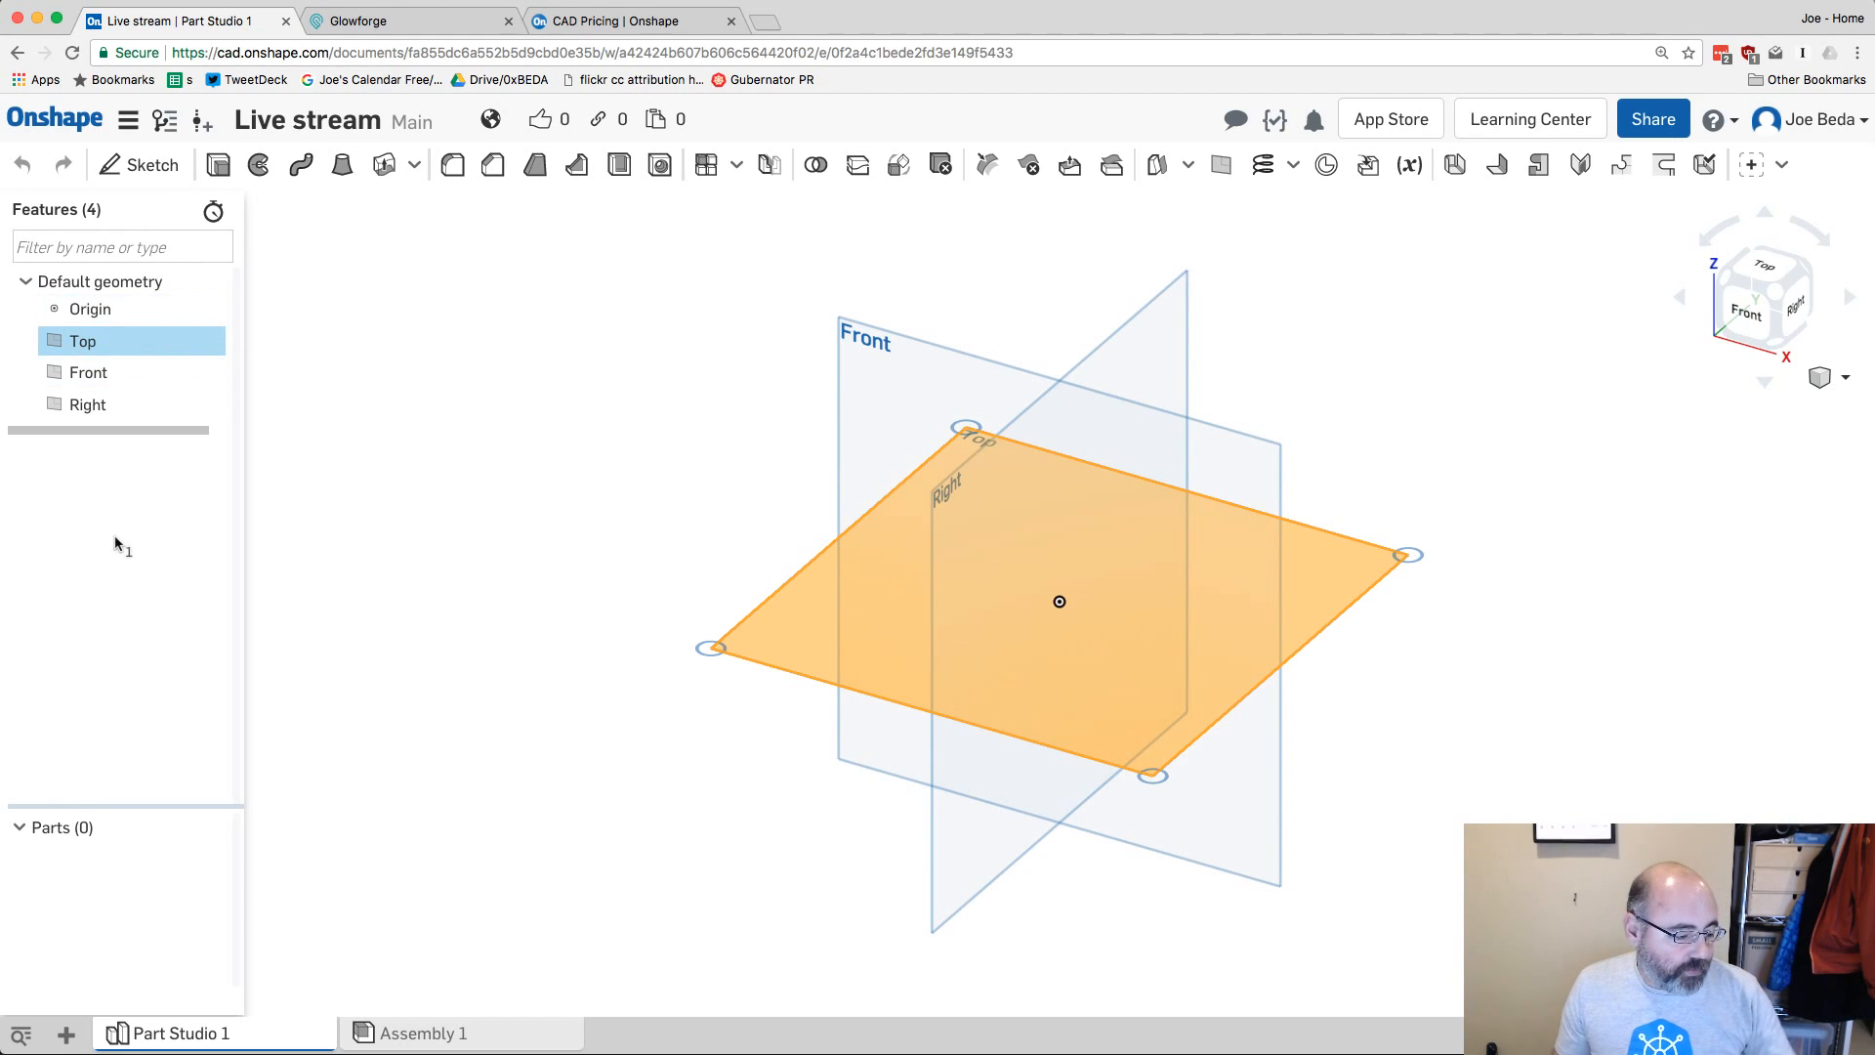
Create a length variable named t with a value of 0.123 in.
click(1409, 166)
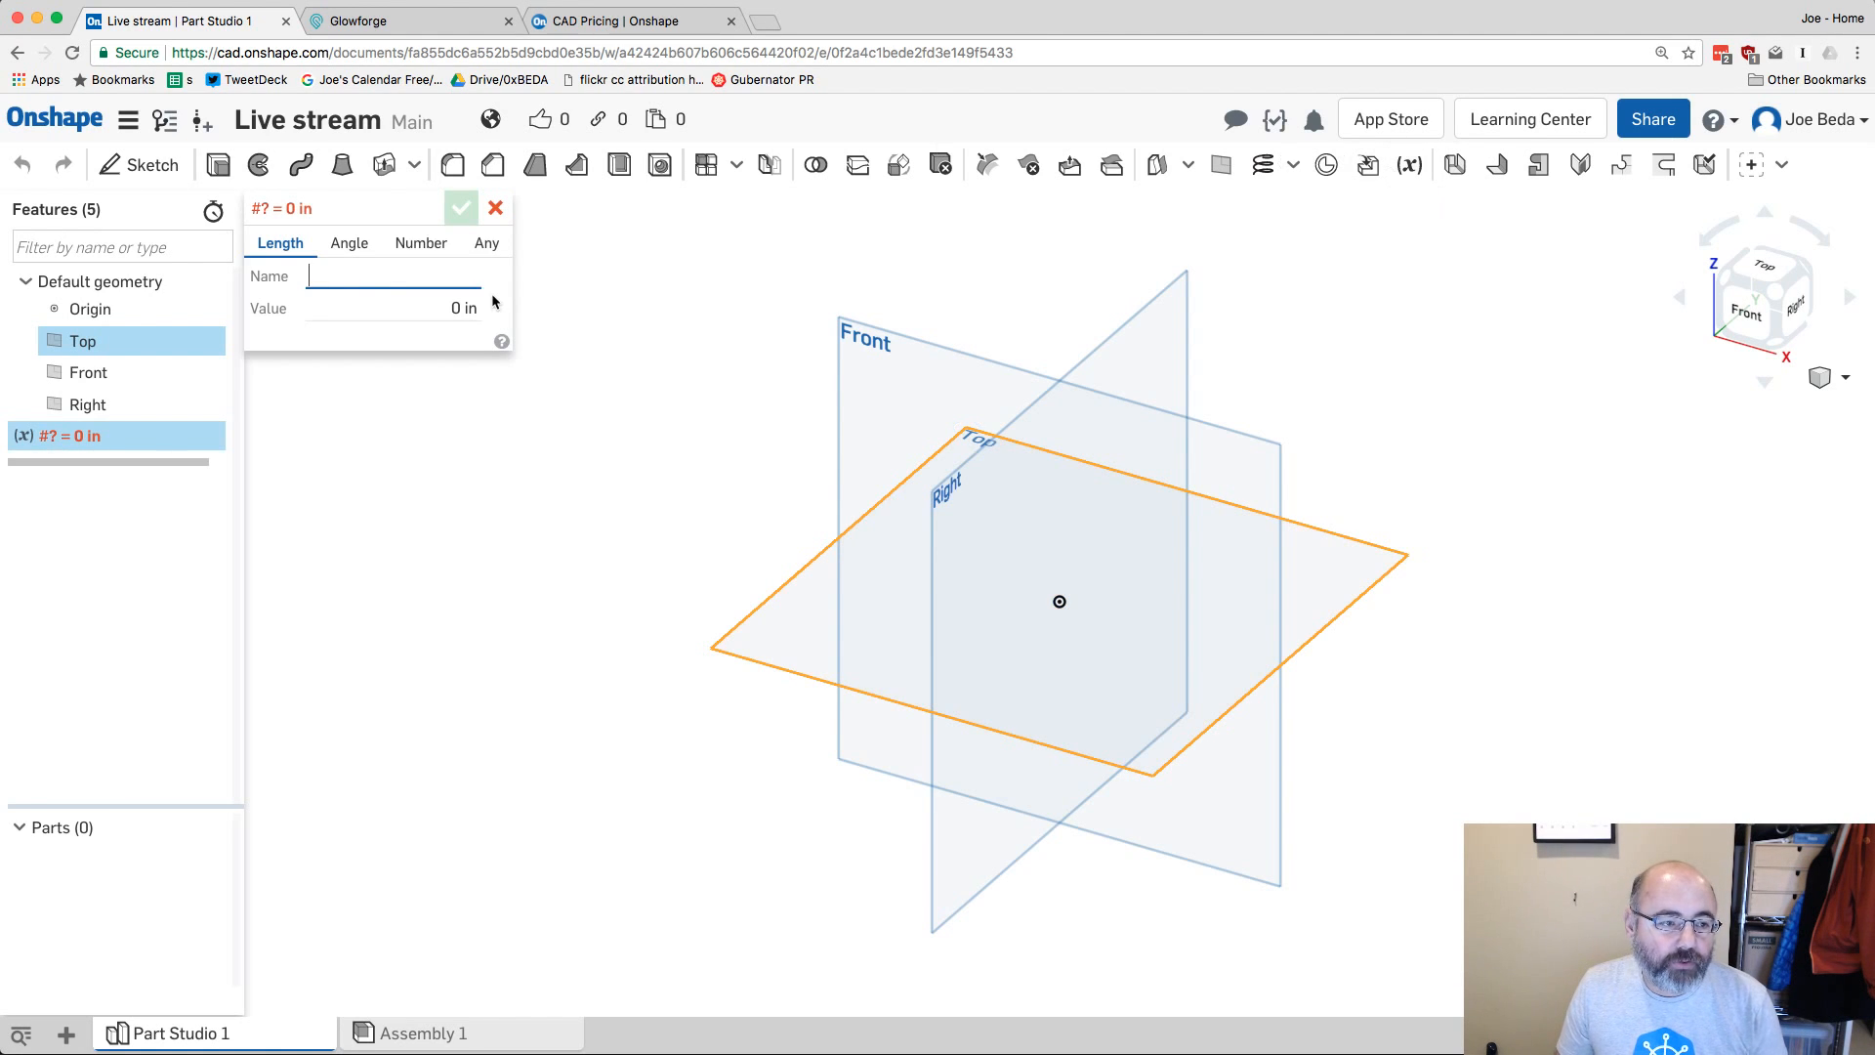
text(t)
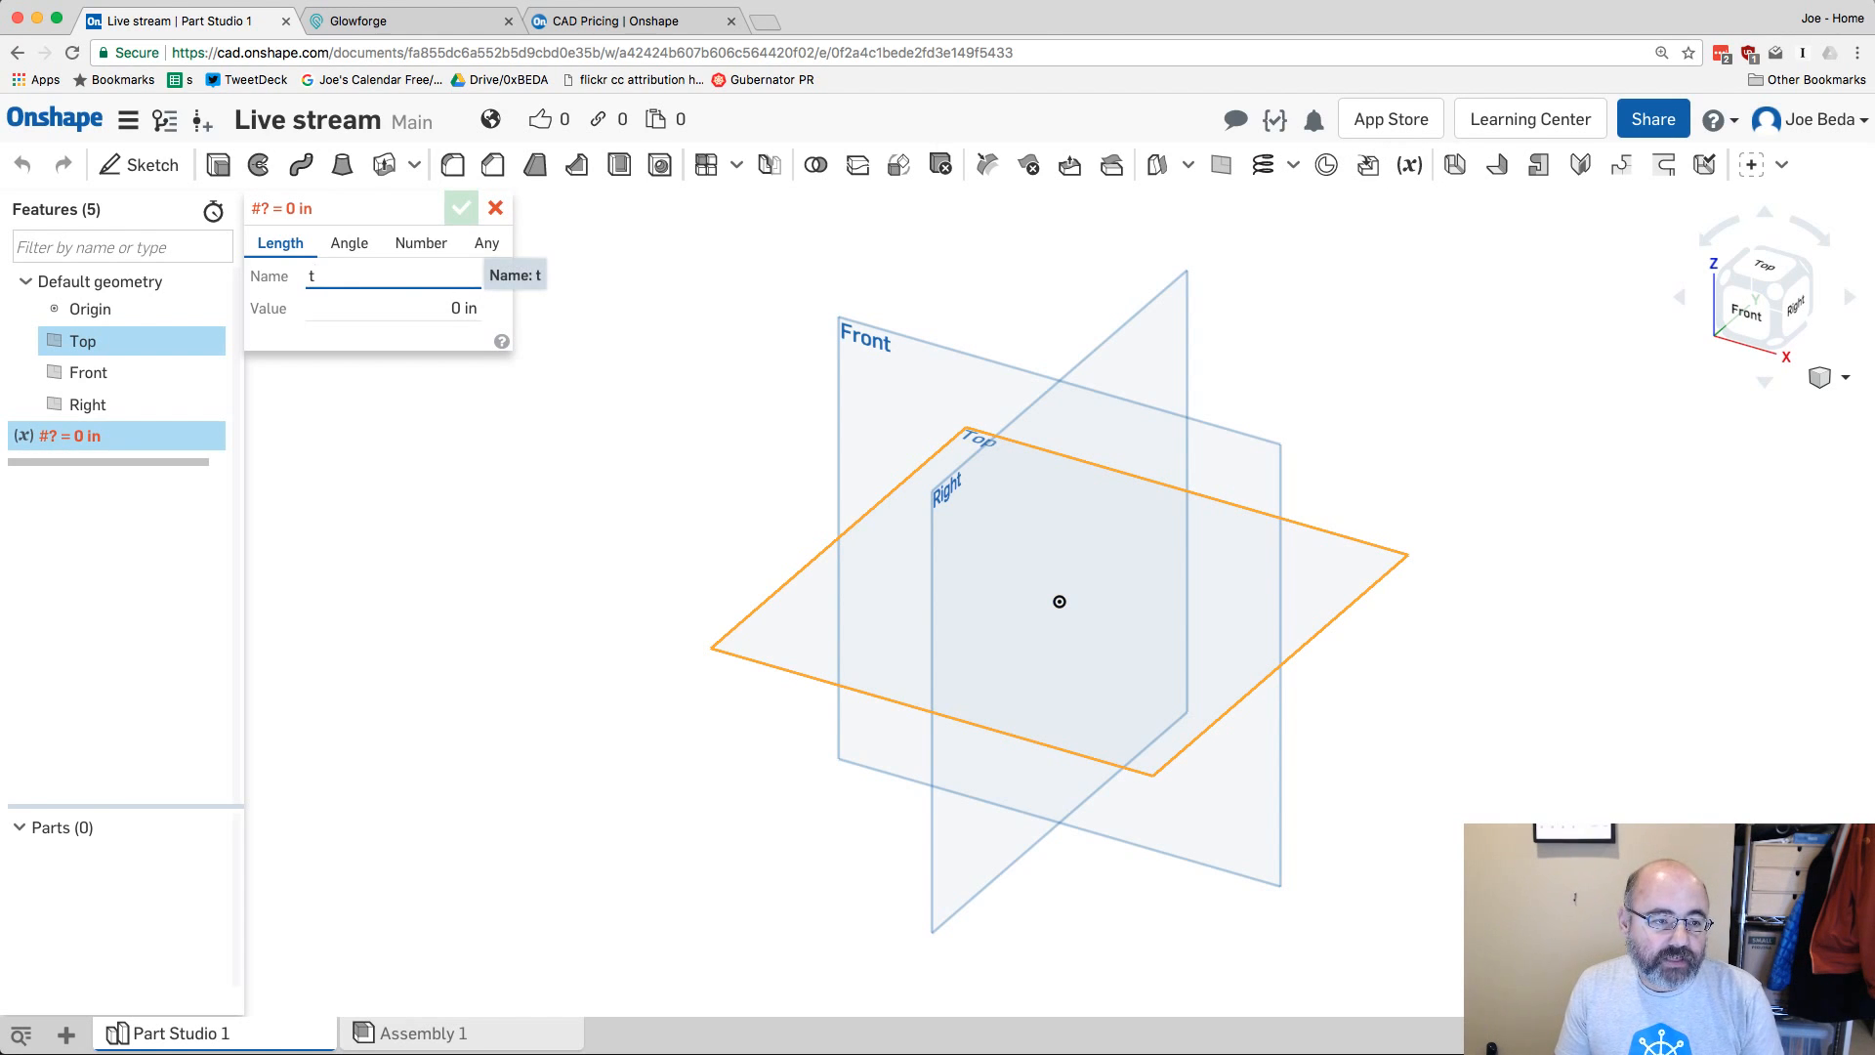
key(Tab)
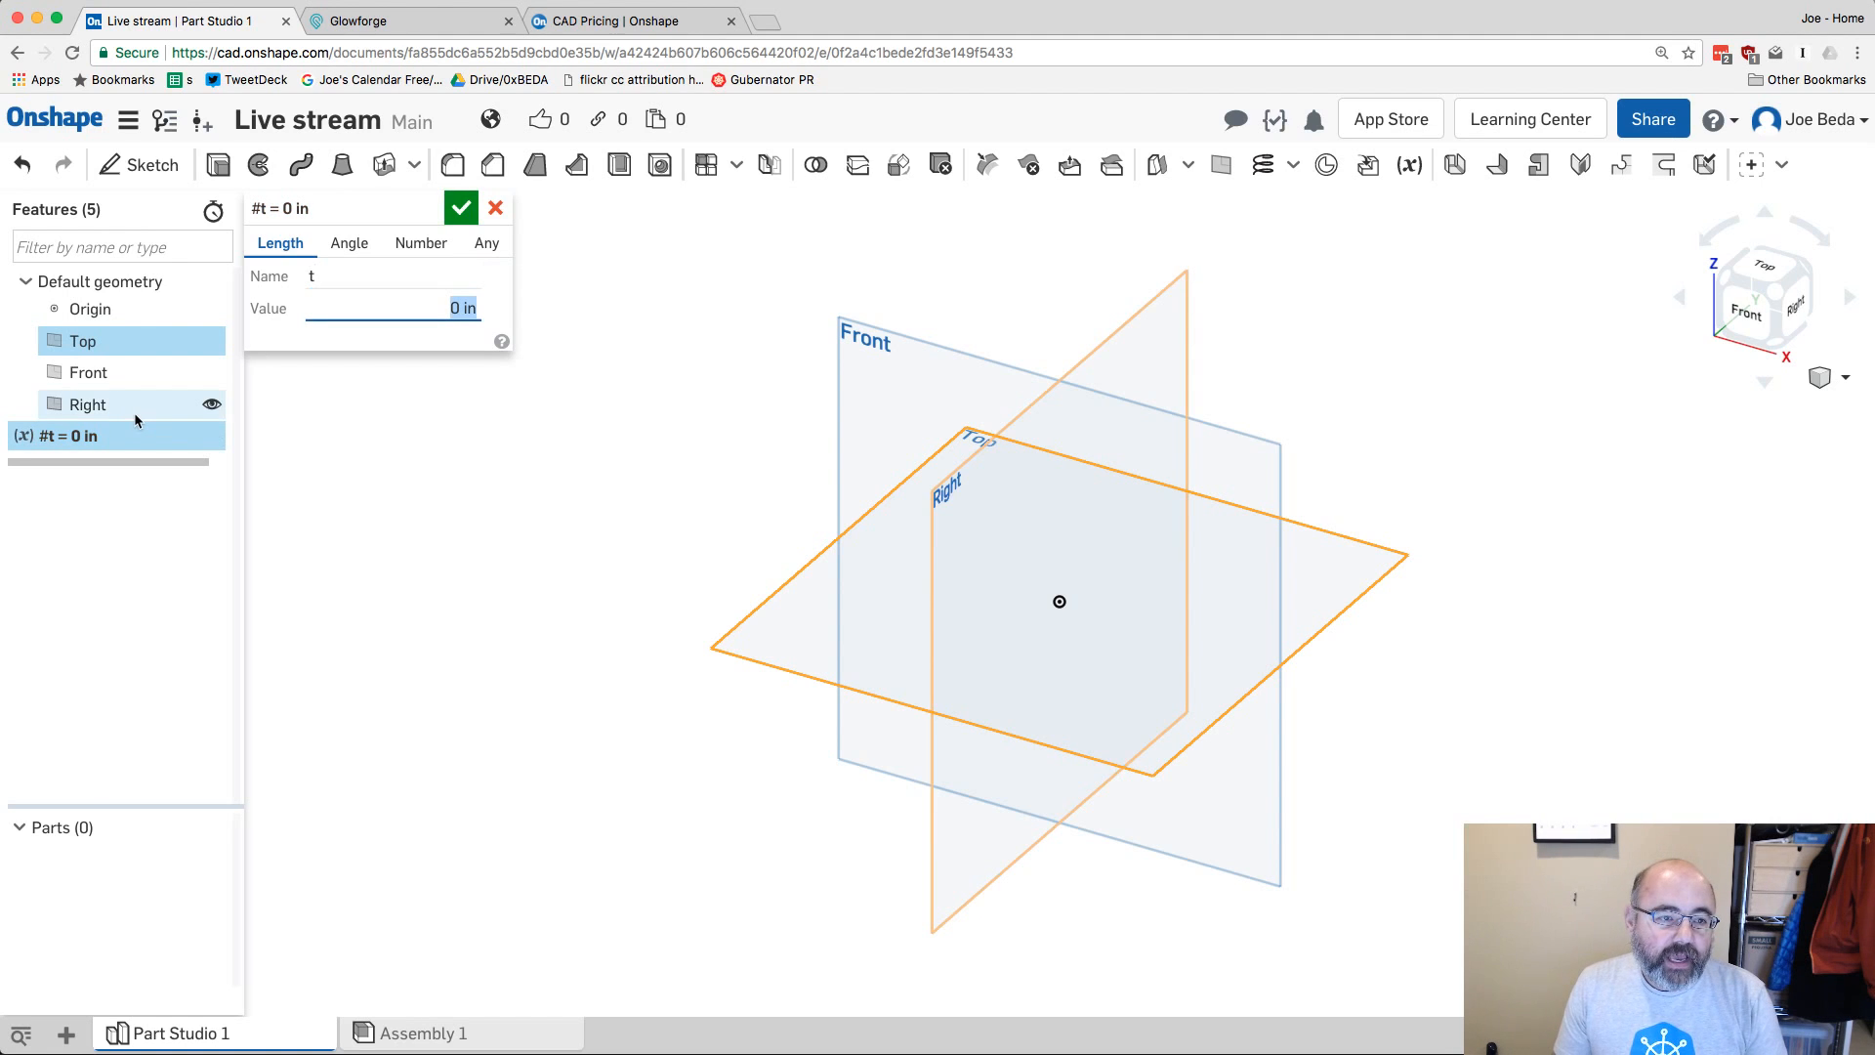
text(.1)
key(BackSpace)
key(BackSpace)
text(.123)
key(Return)
click(57, 558)
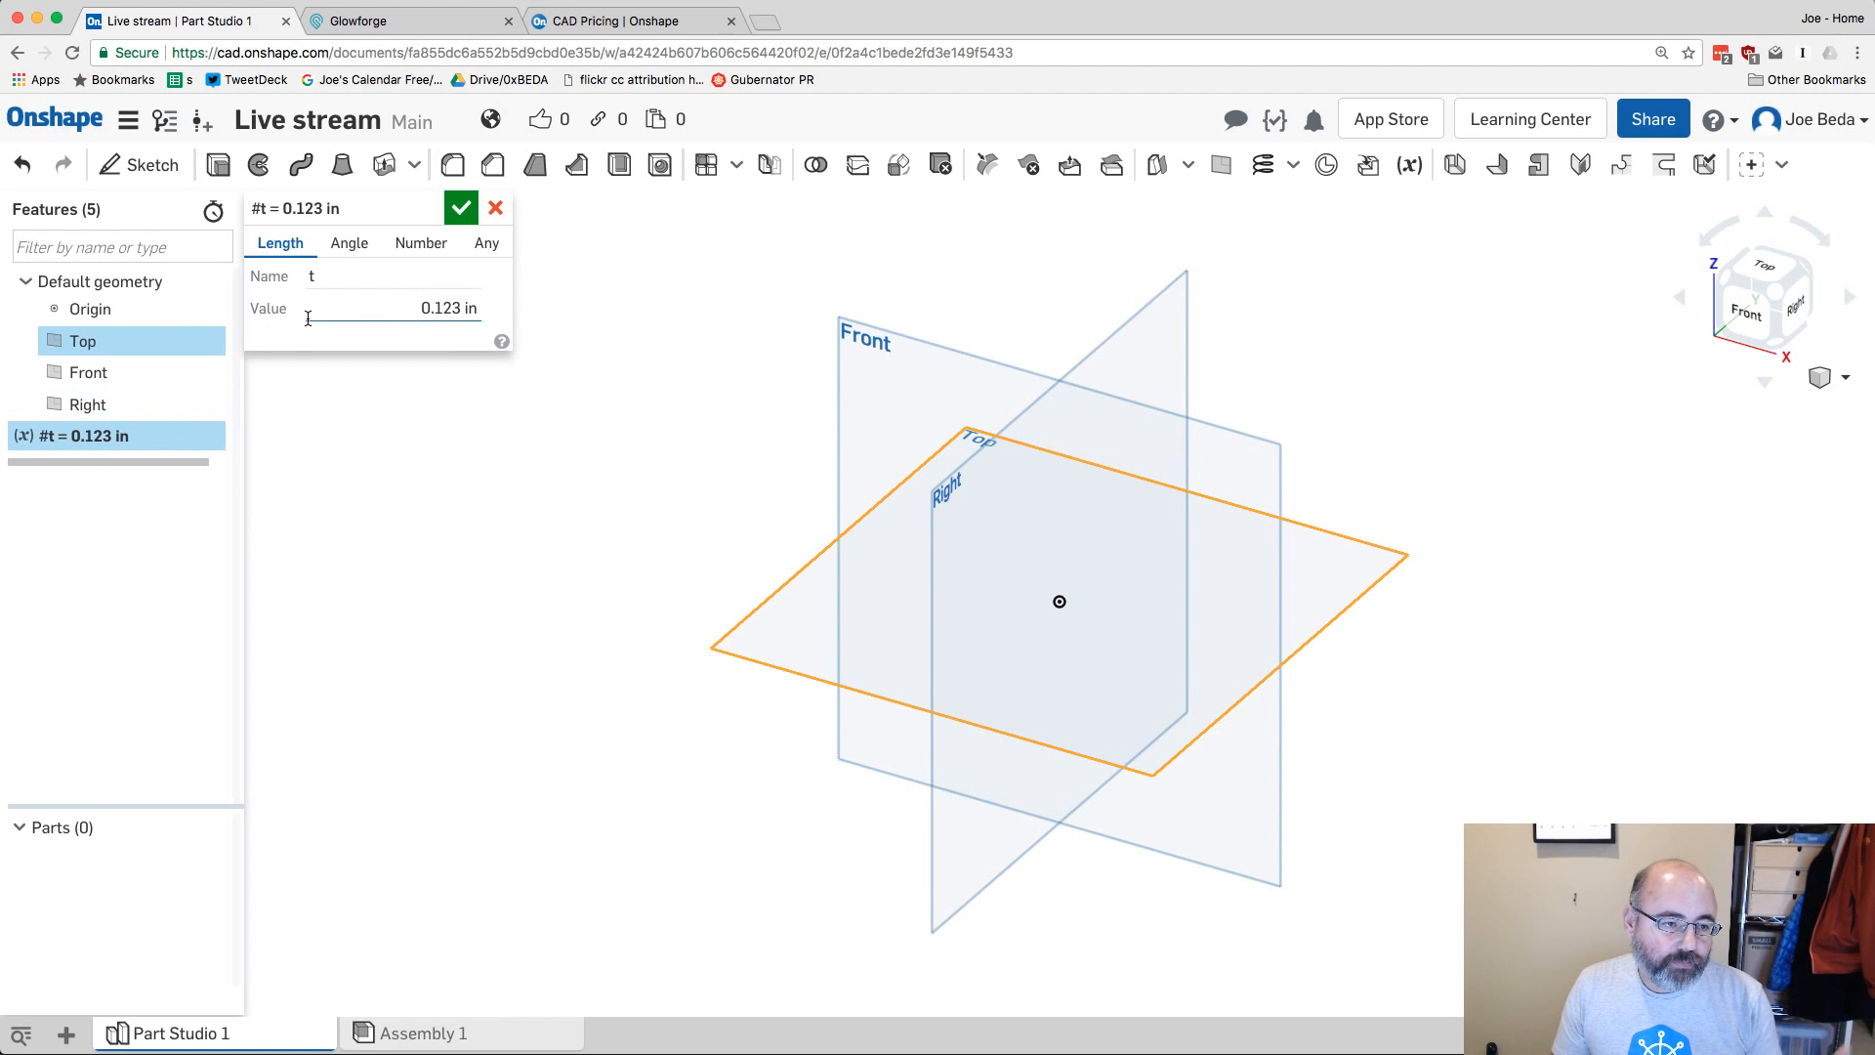
click(462, 217)
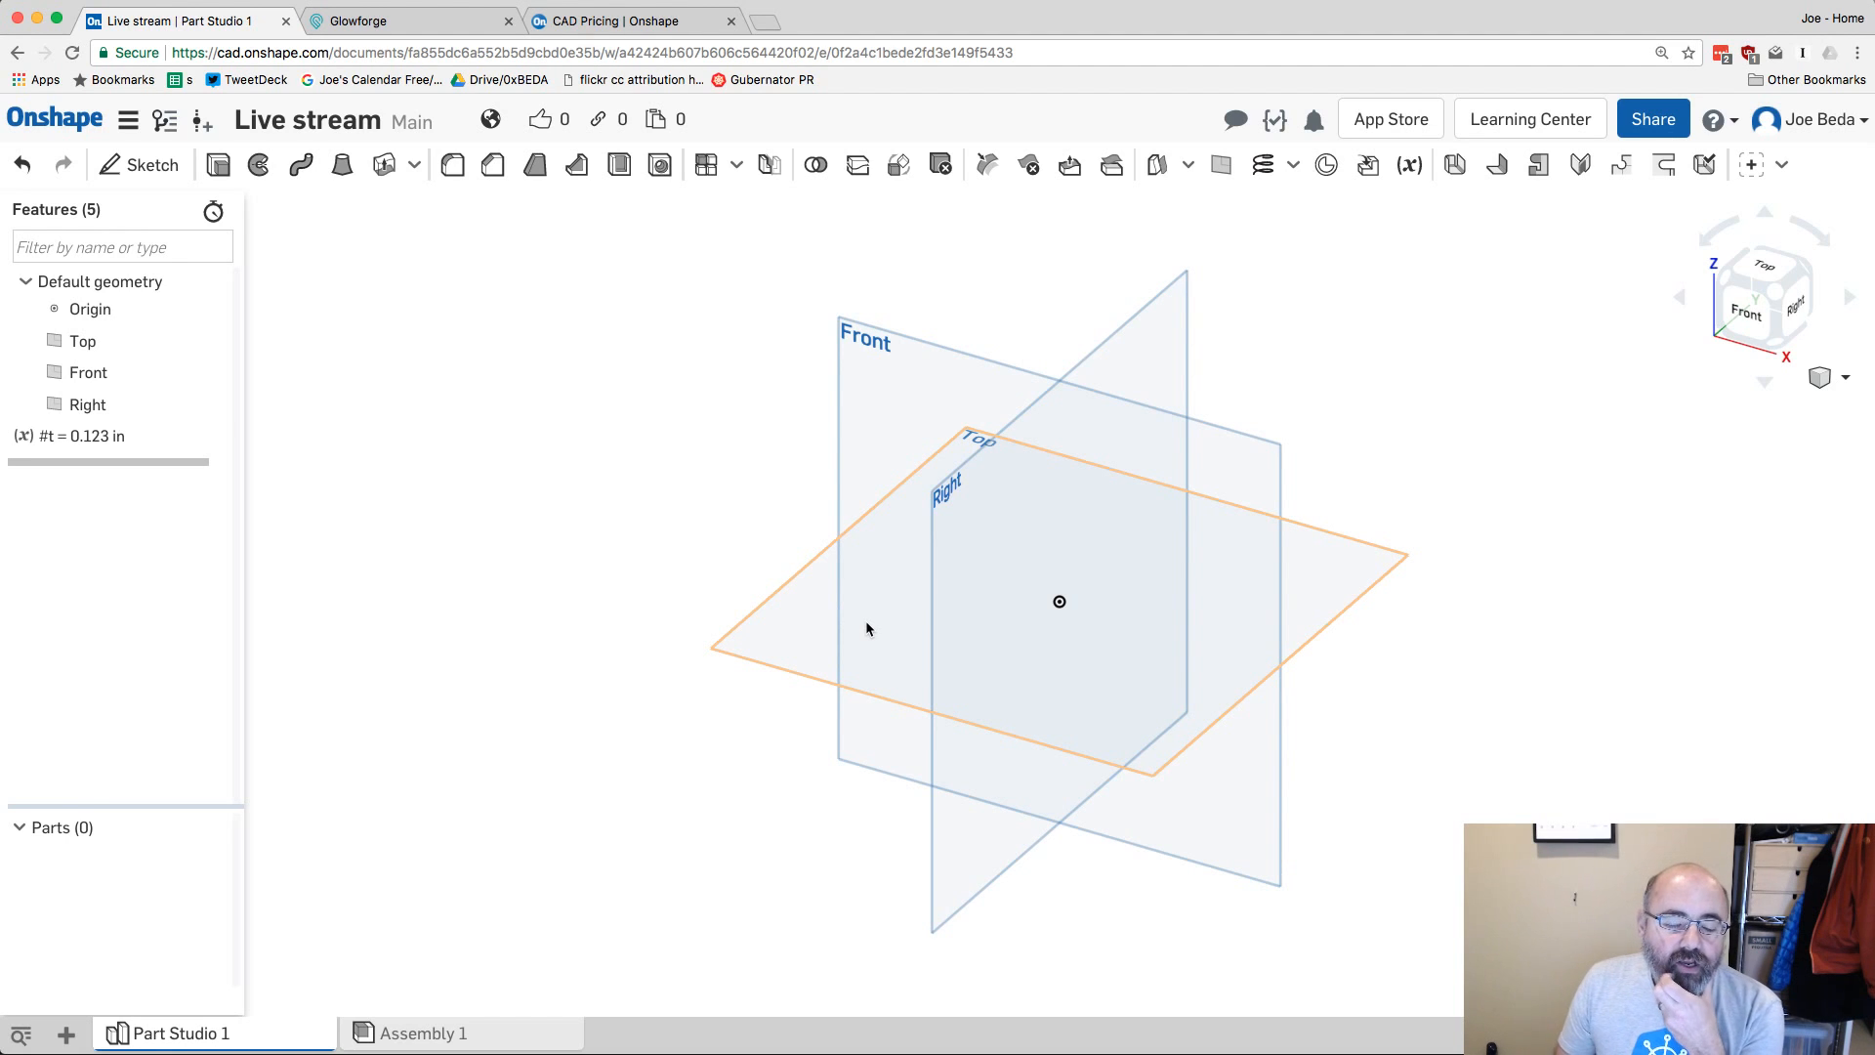
click(819, 640)
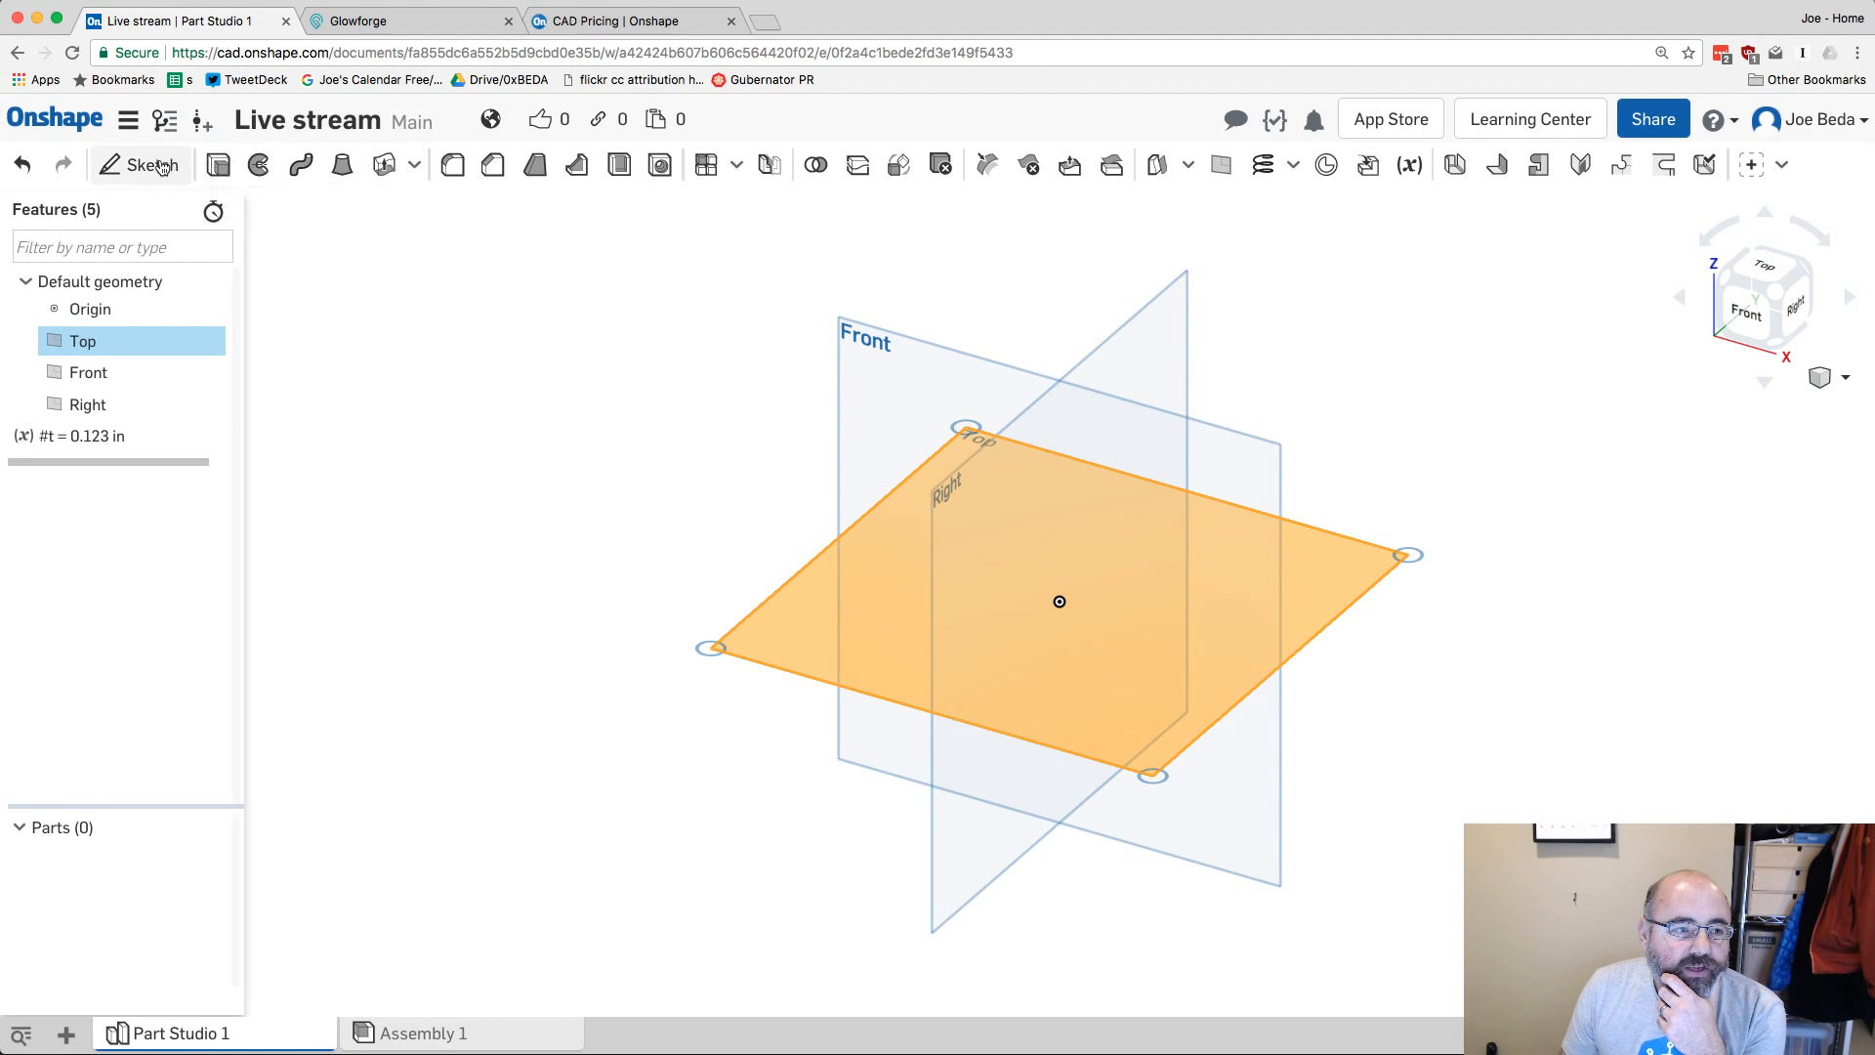
click(139, 164)
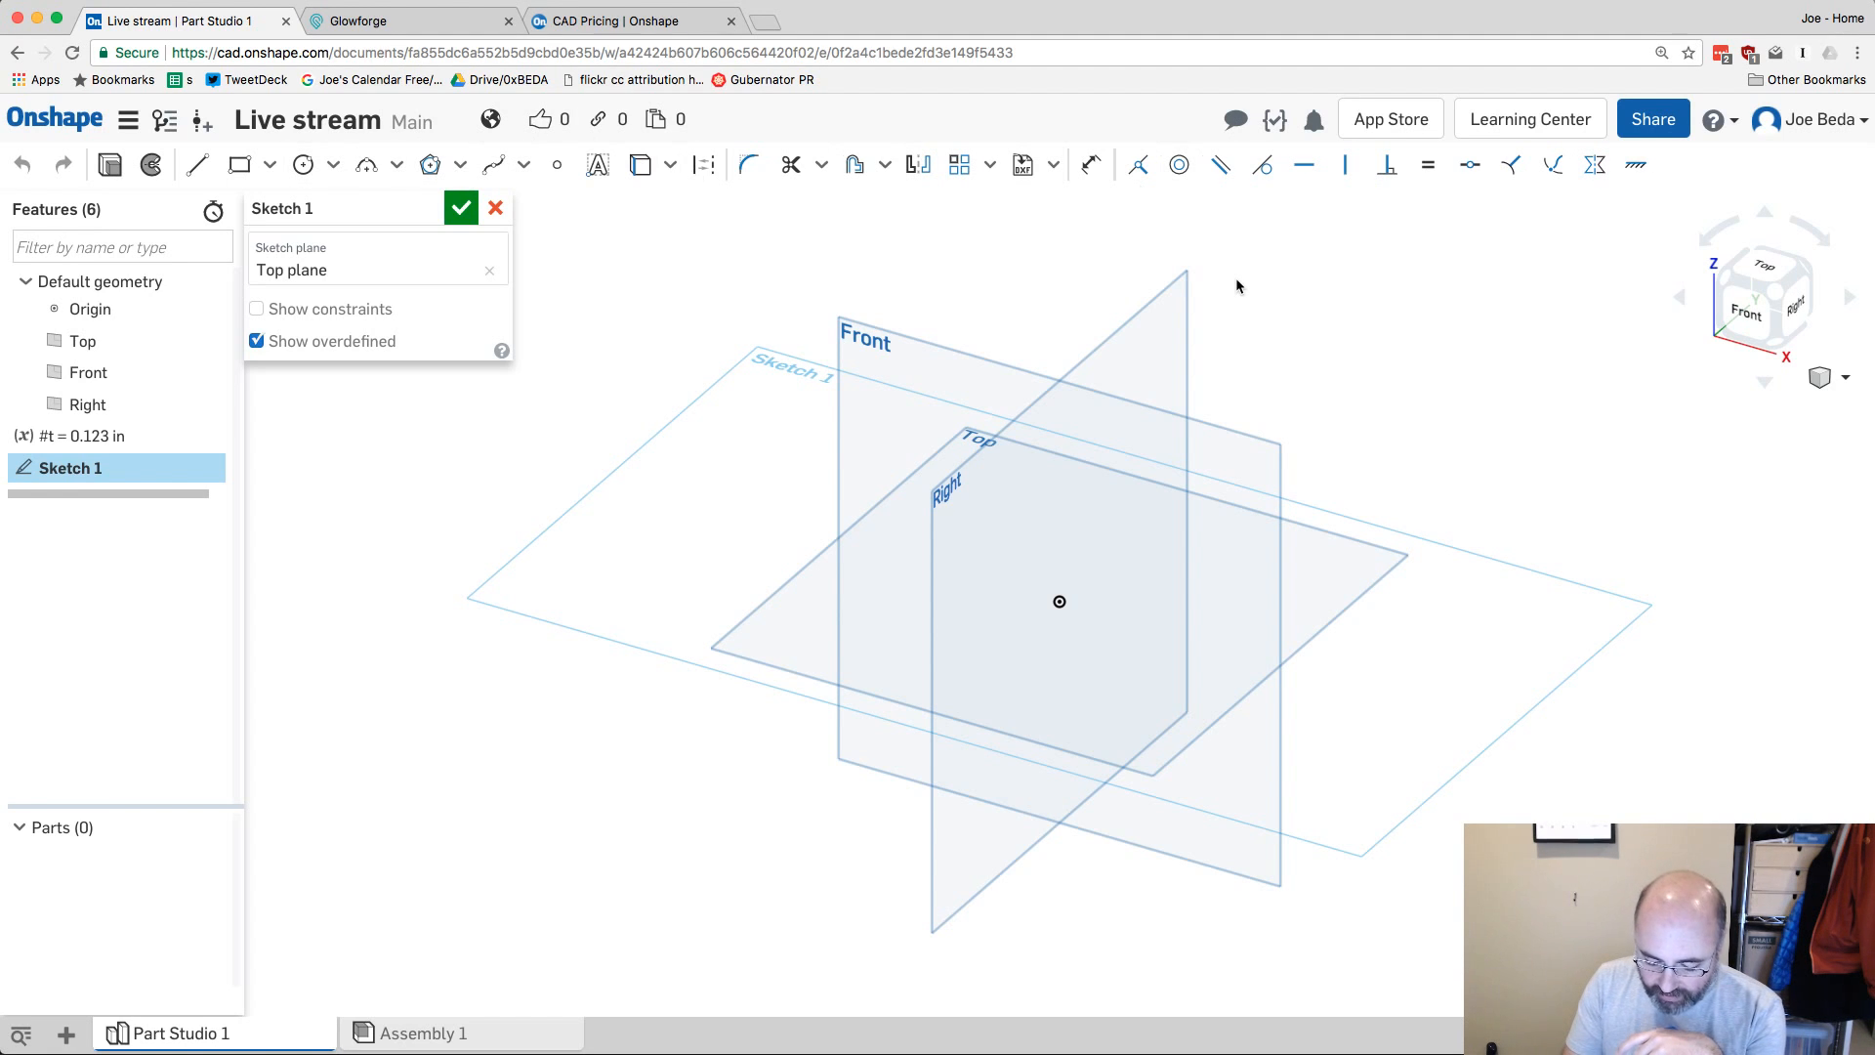
key(n)
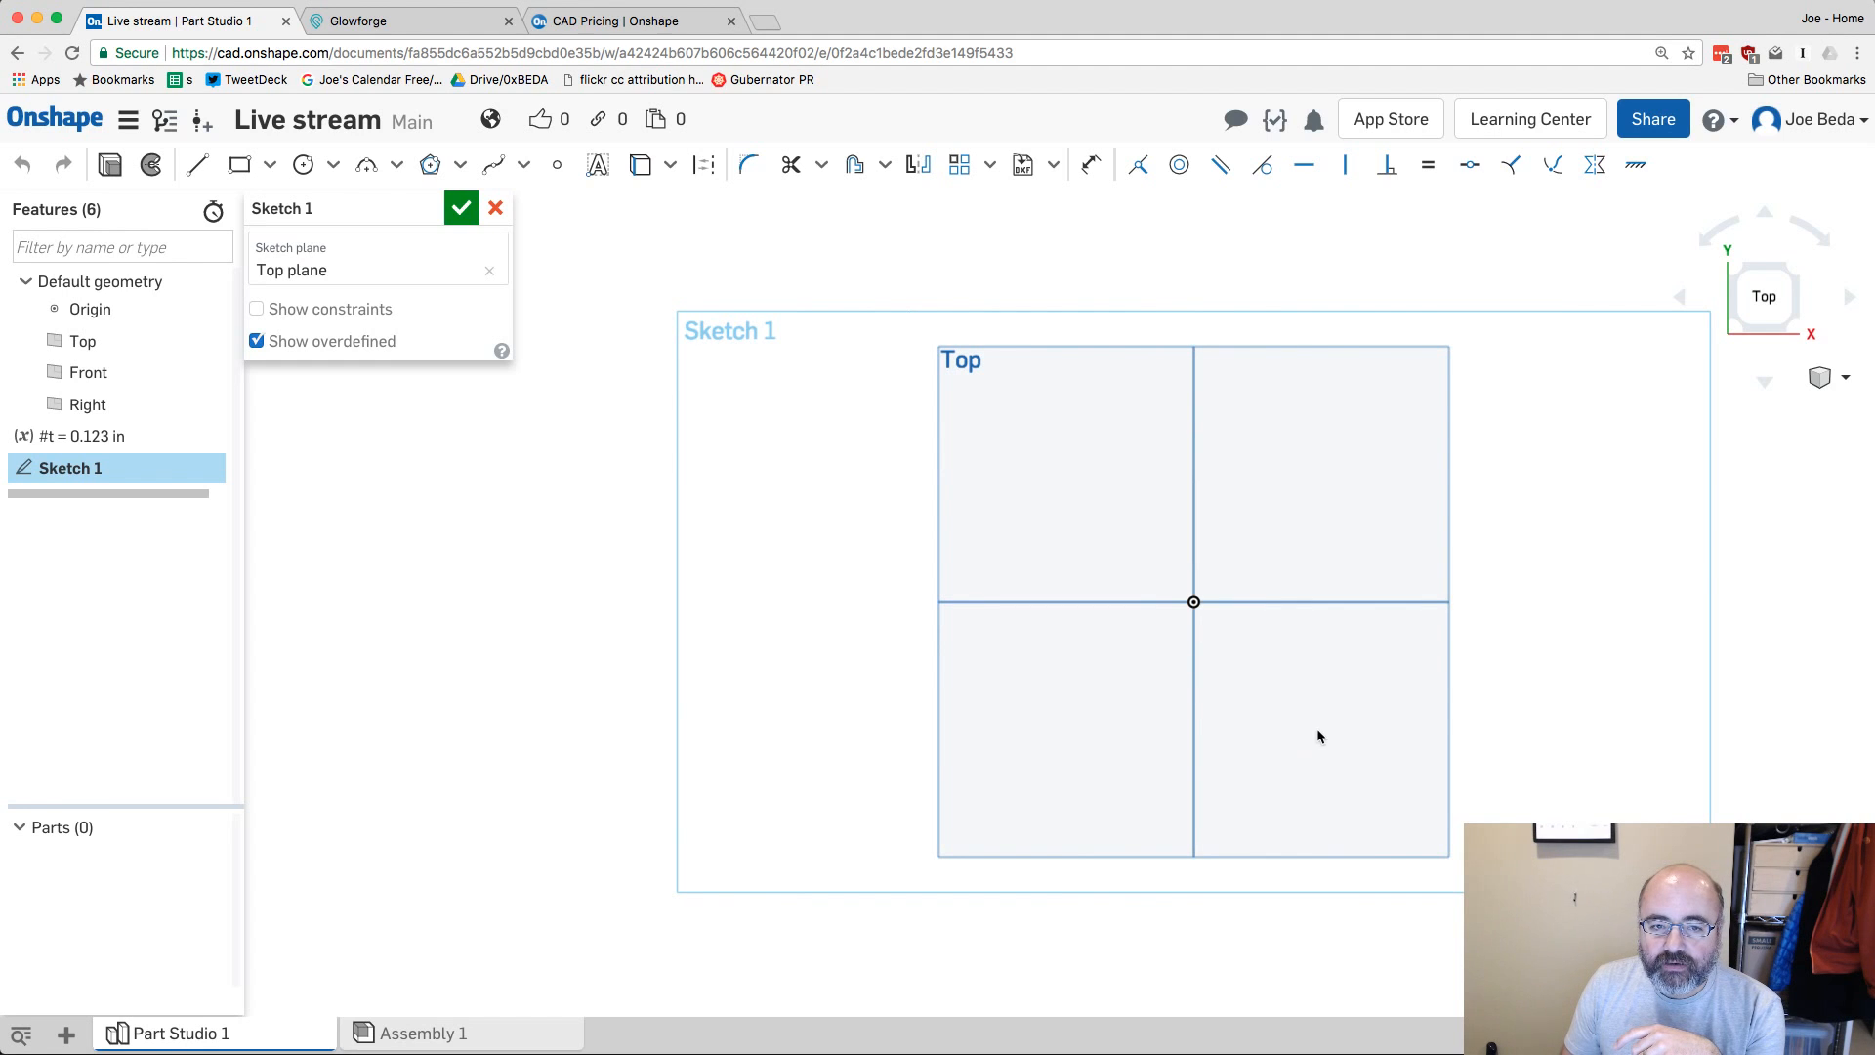
click(495, 209)
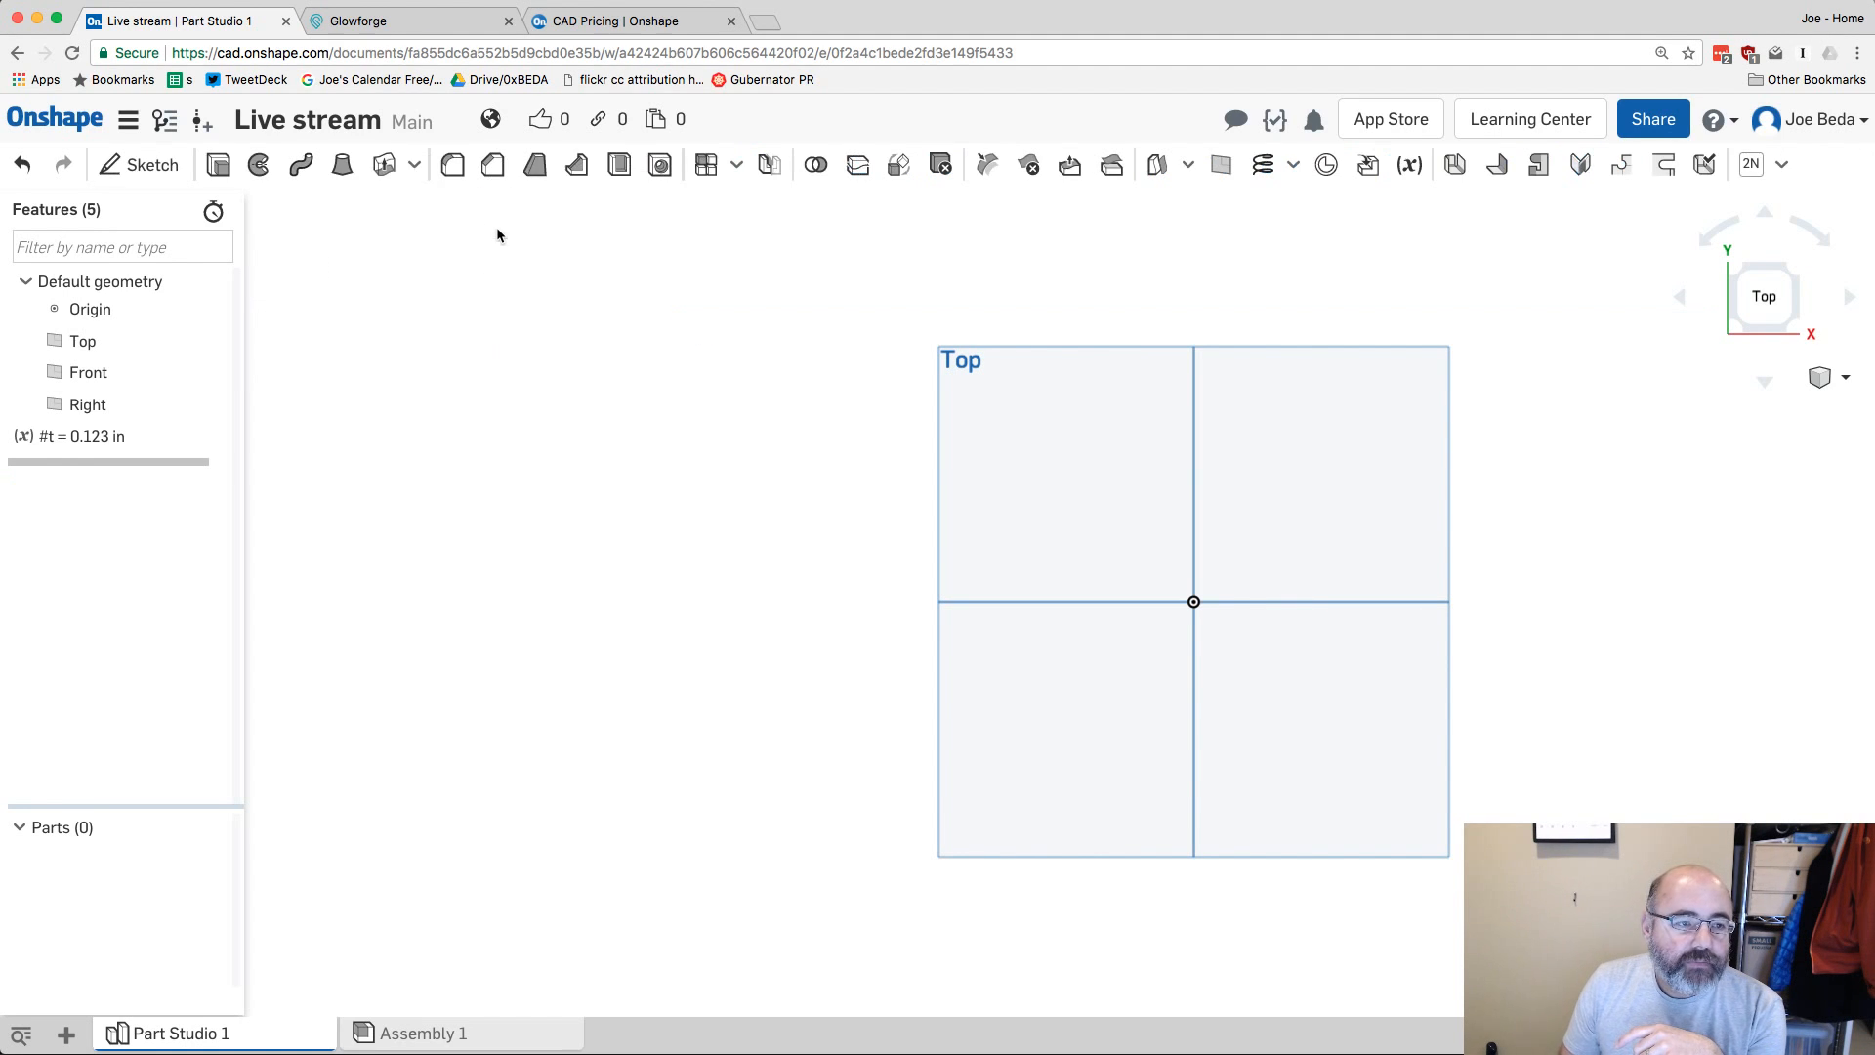
key(shift+7)
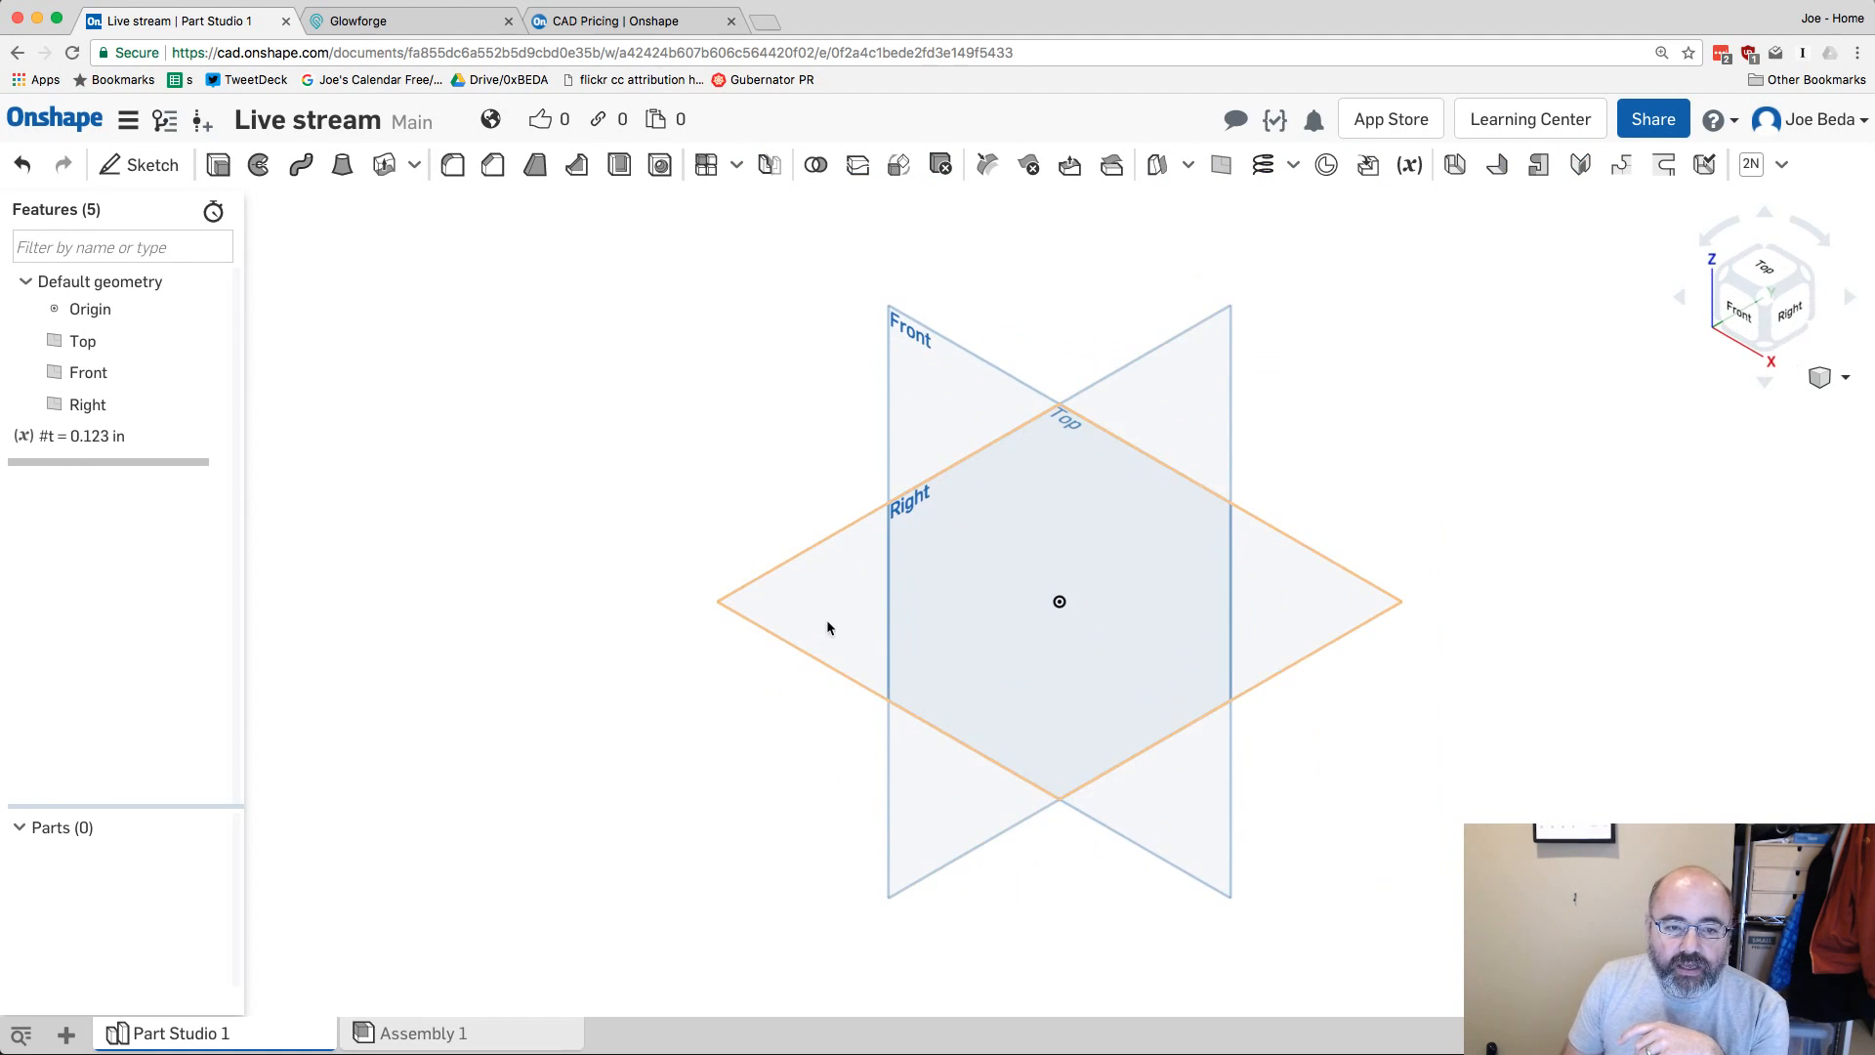
click(1762, 302)
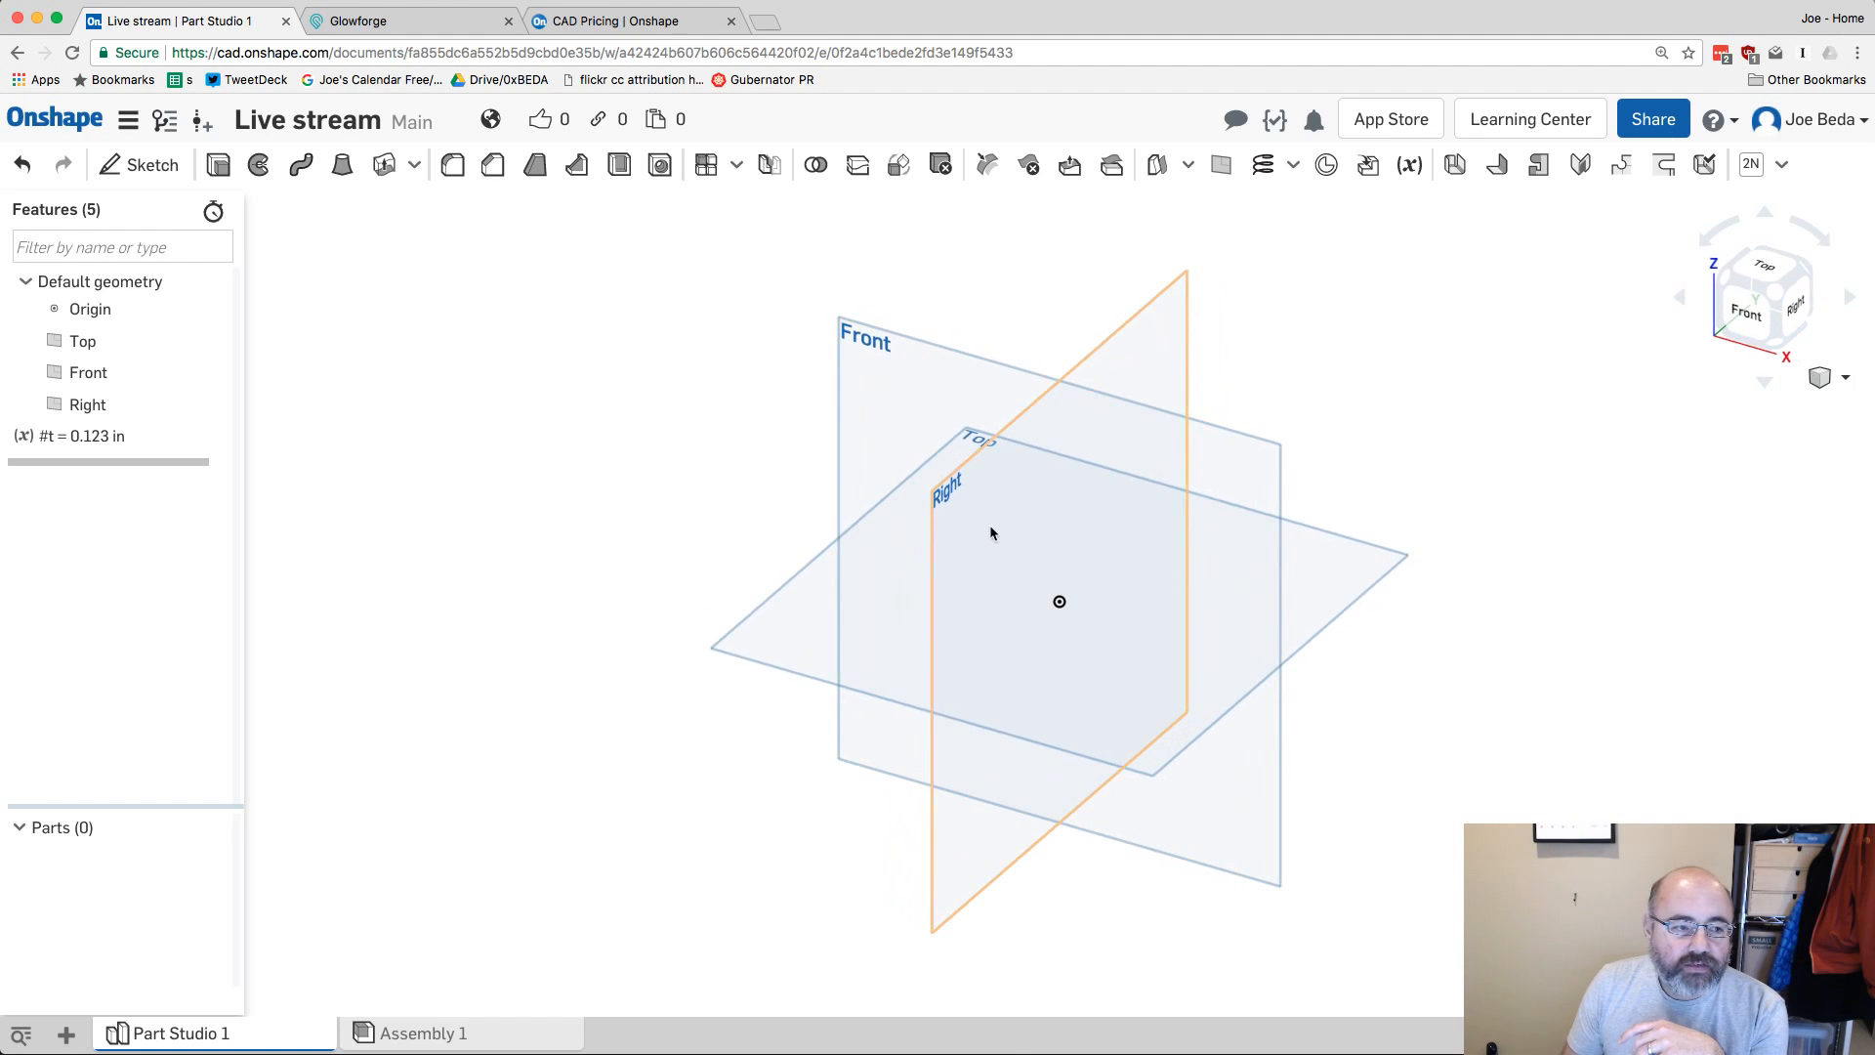
Start a new sketch on the Top plane and view it straight on.
click(768, 638)
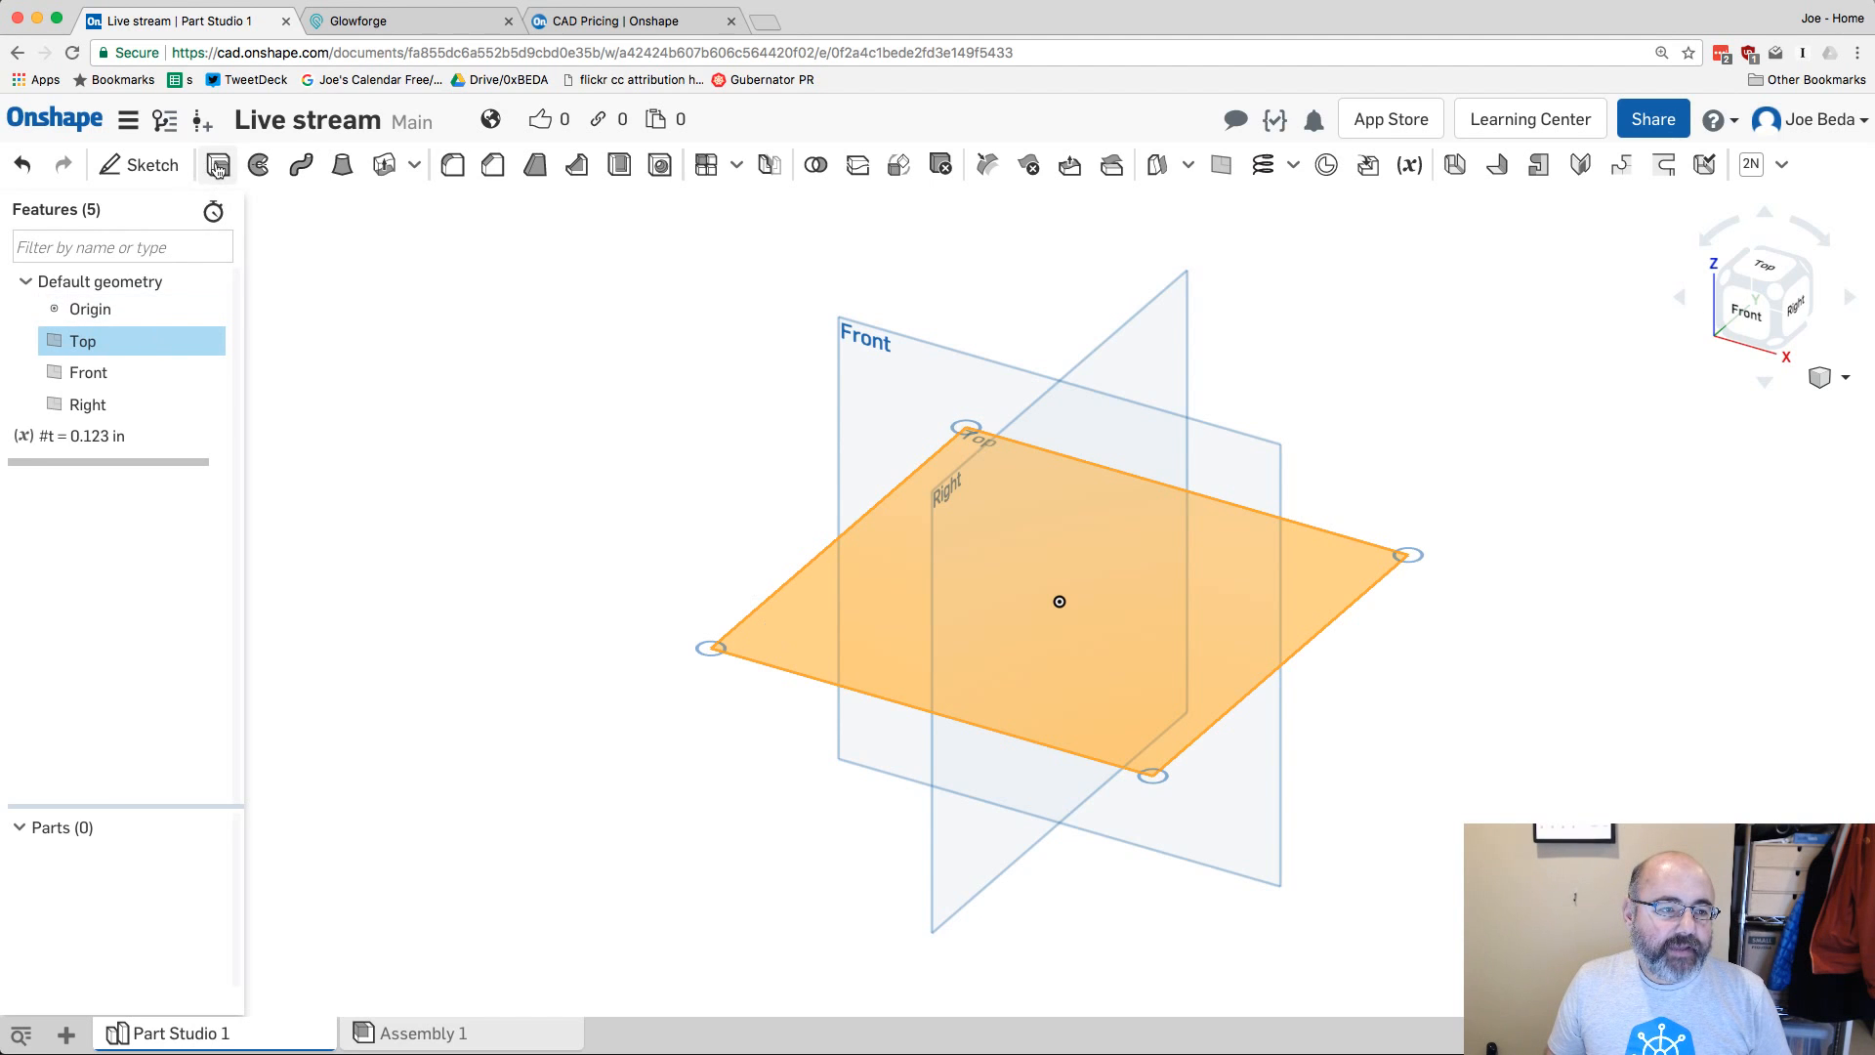
click(144, 166)
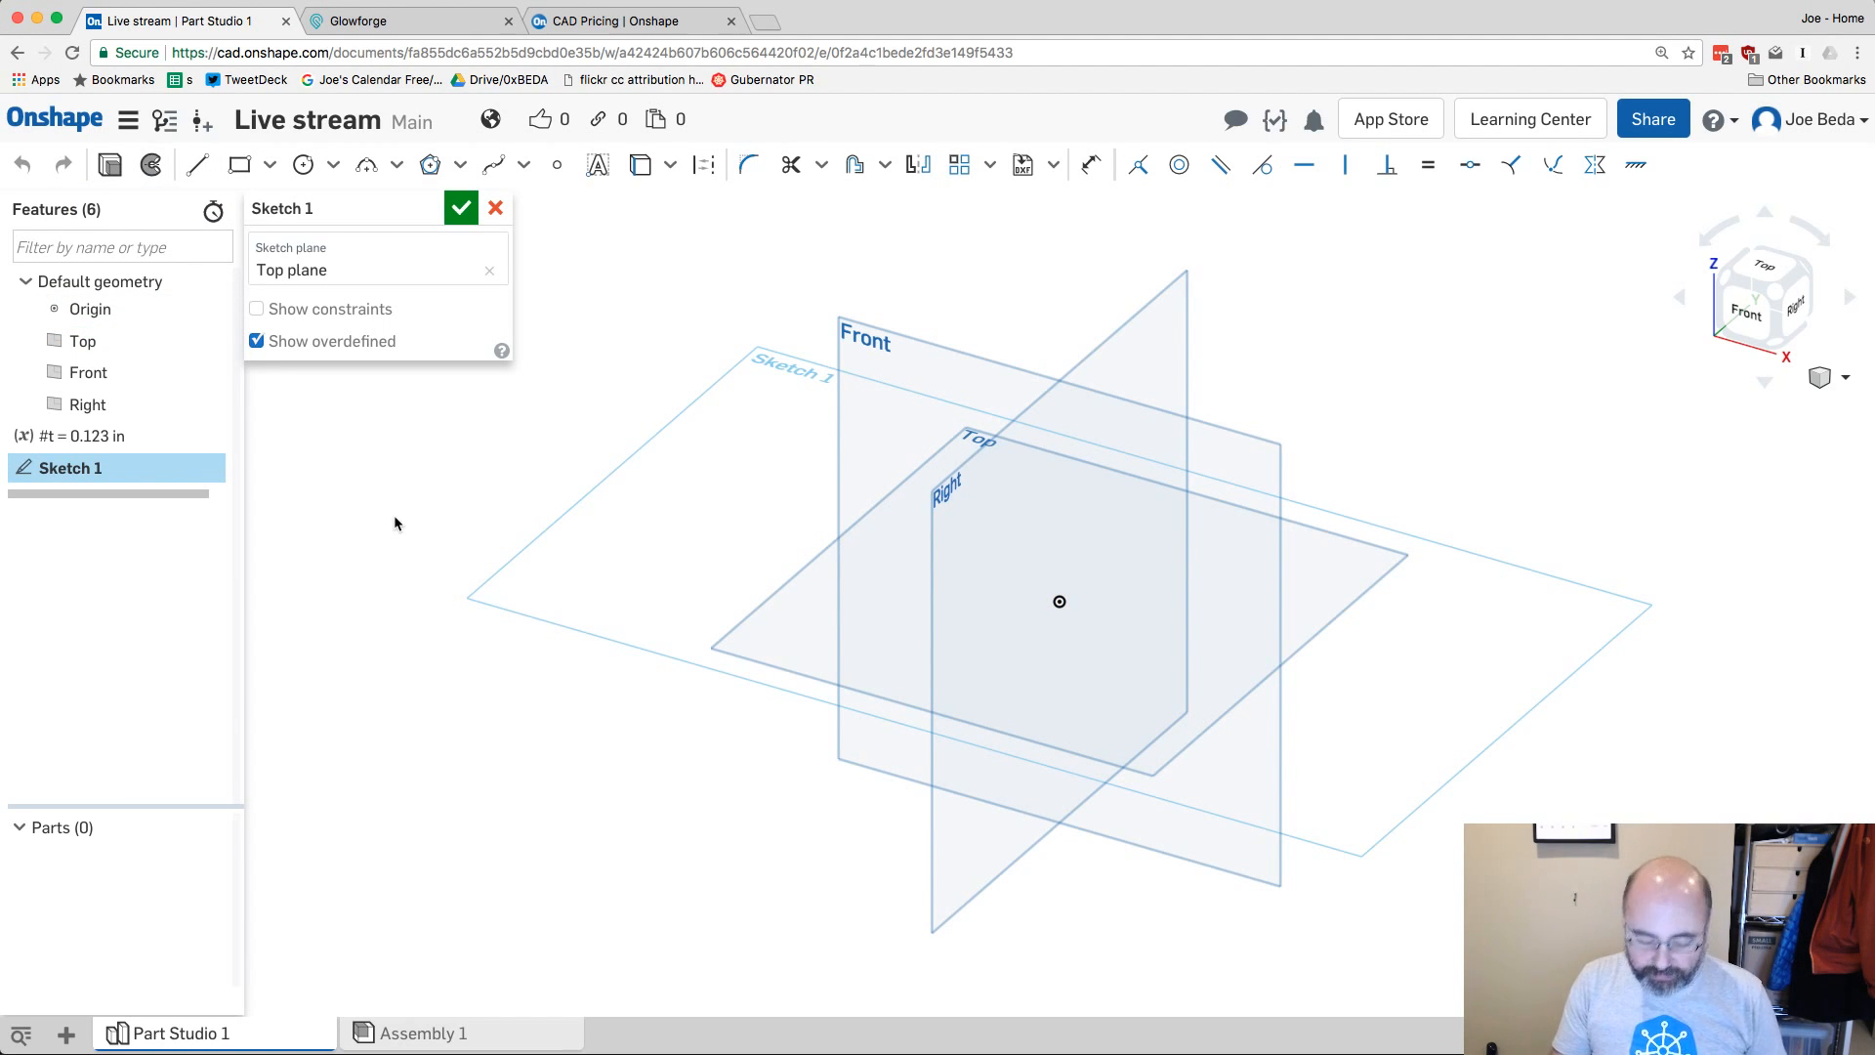
key(n)
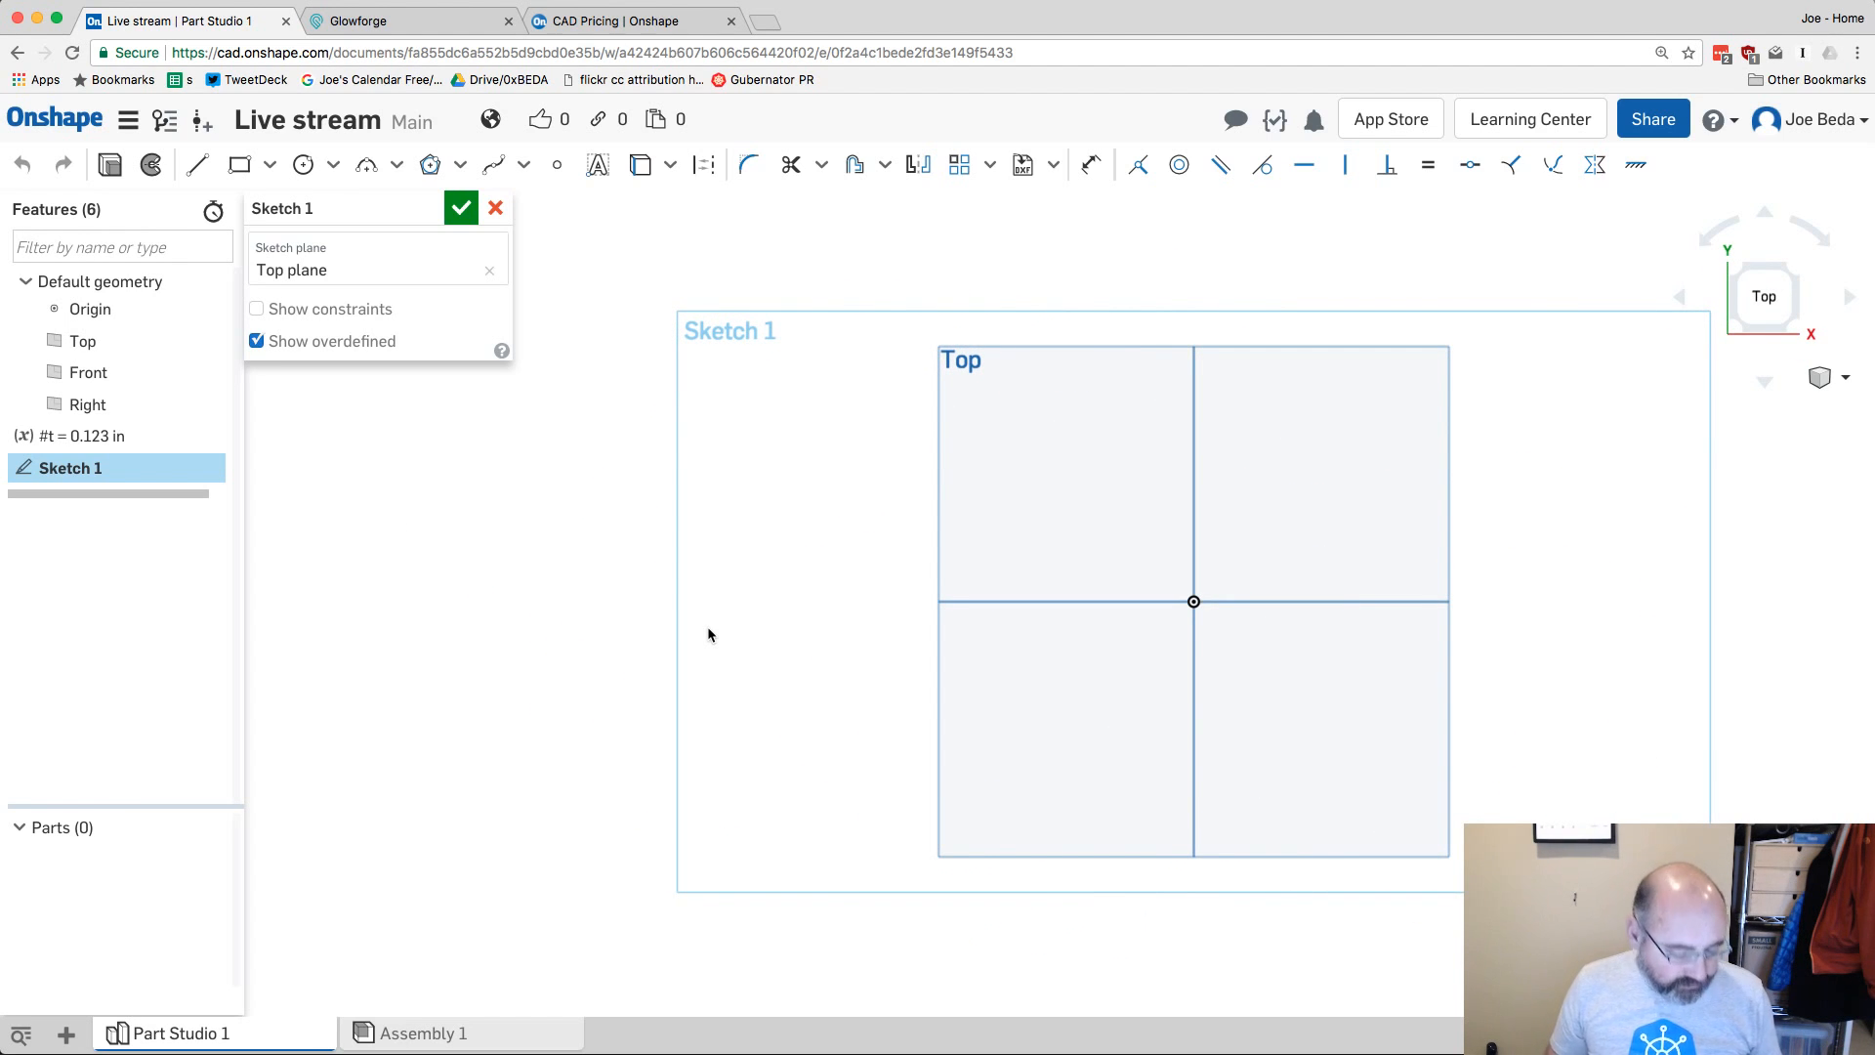
Draw a center point rectangle about 2.37 in wide by 3.46 in high on the origin, and stretch it slightly taller by a corner.
click(239, 171)
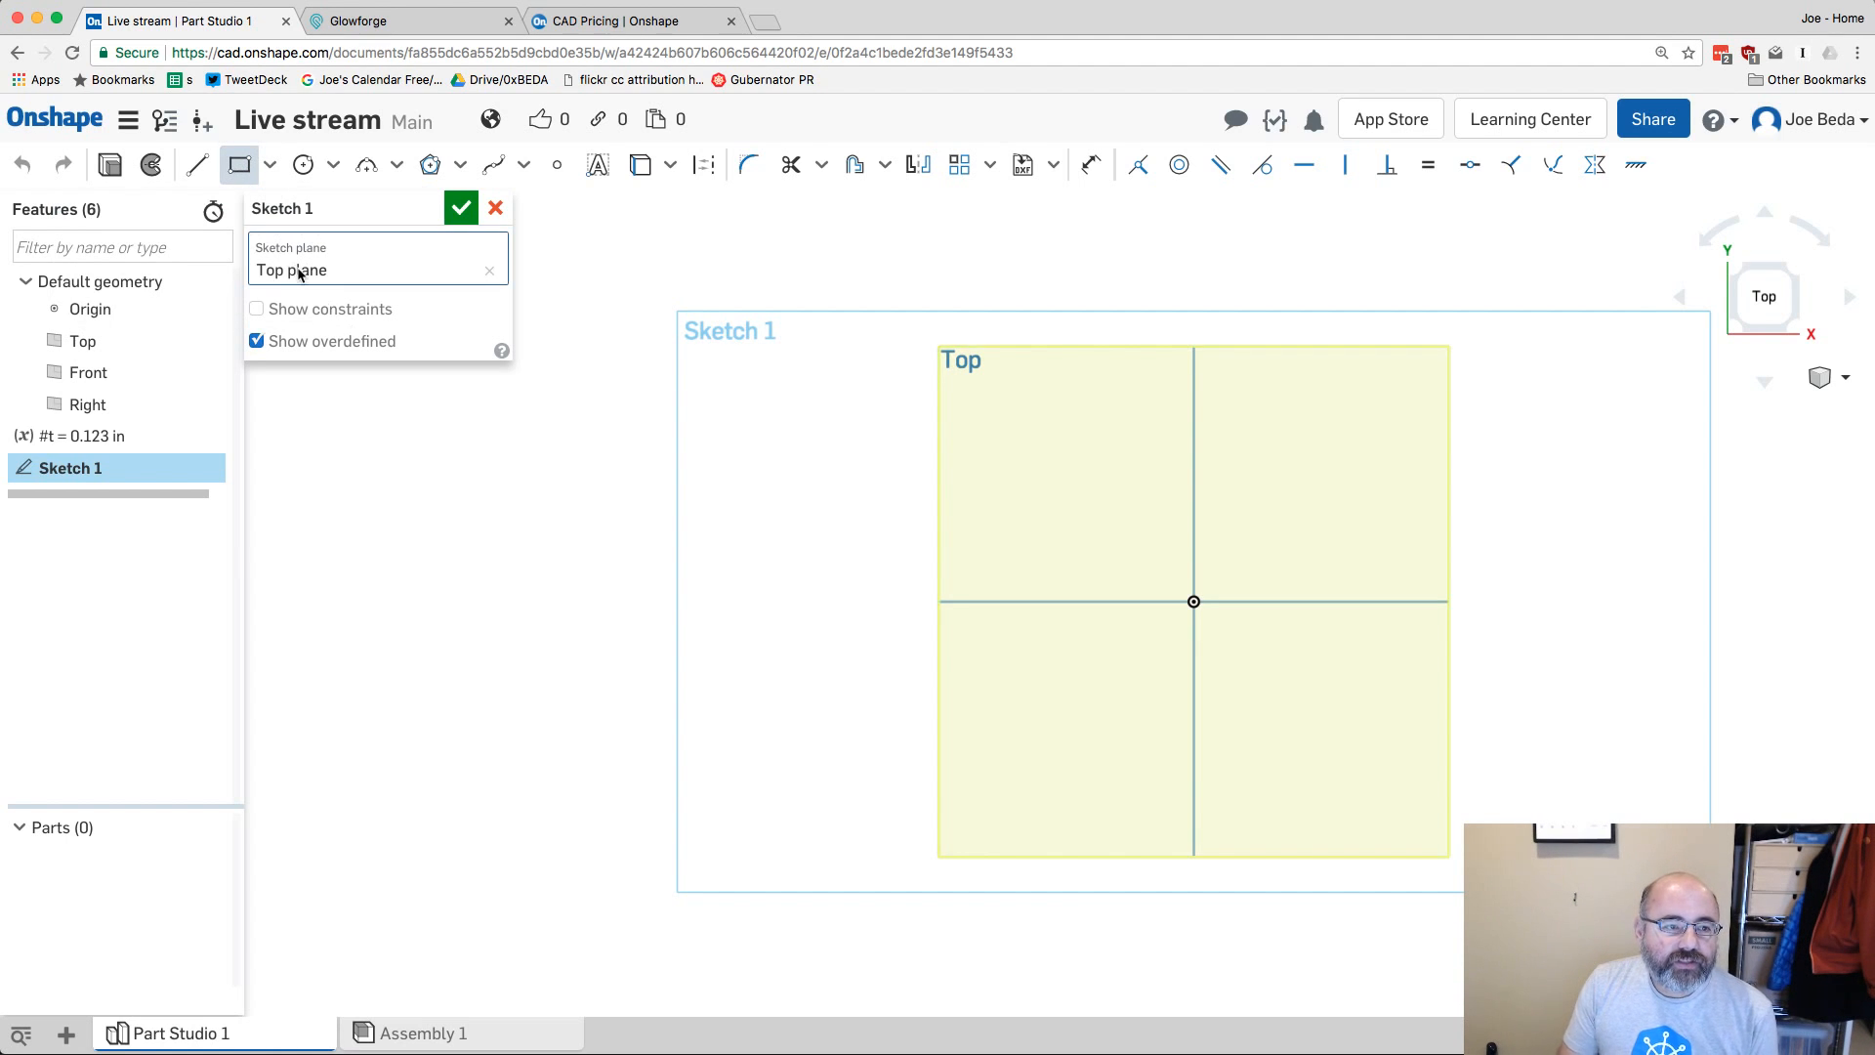
click(269, 165)
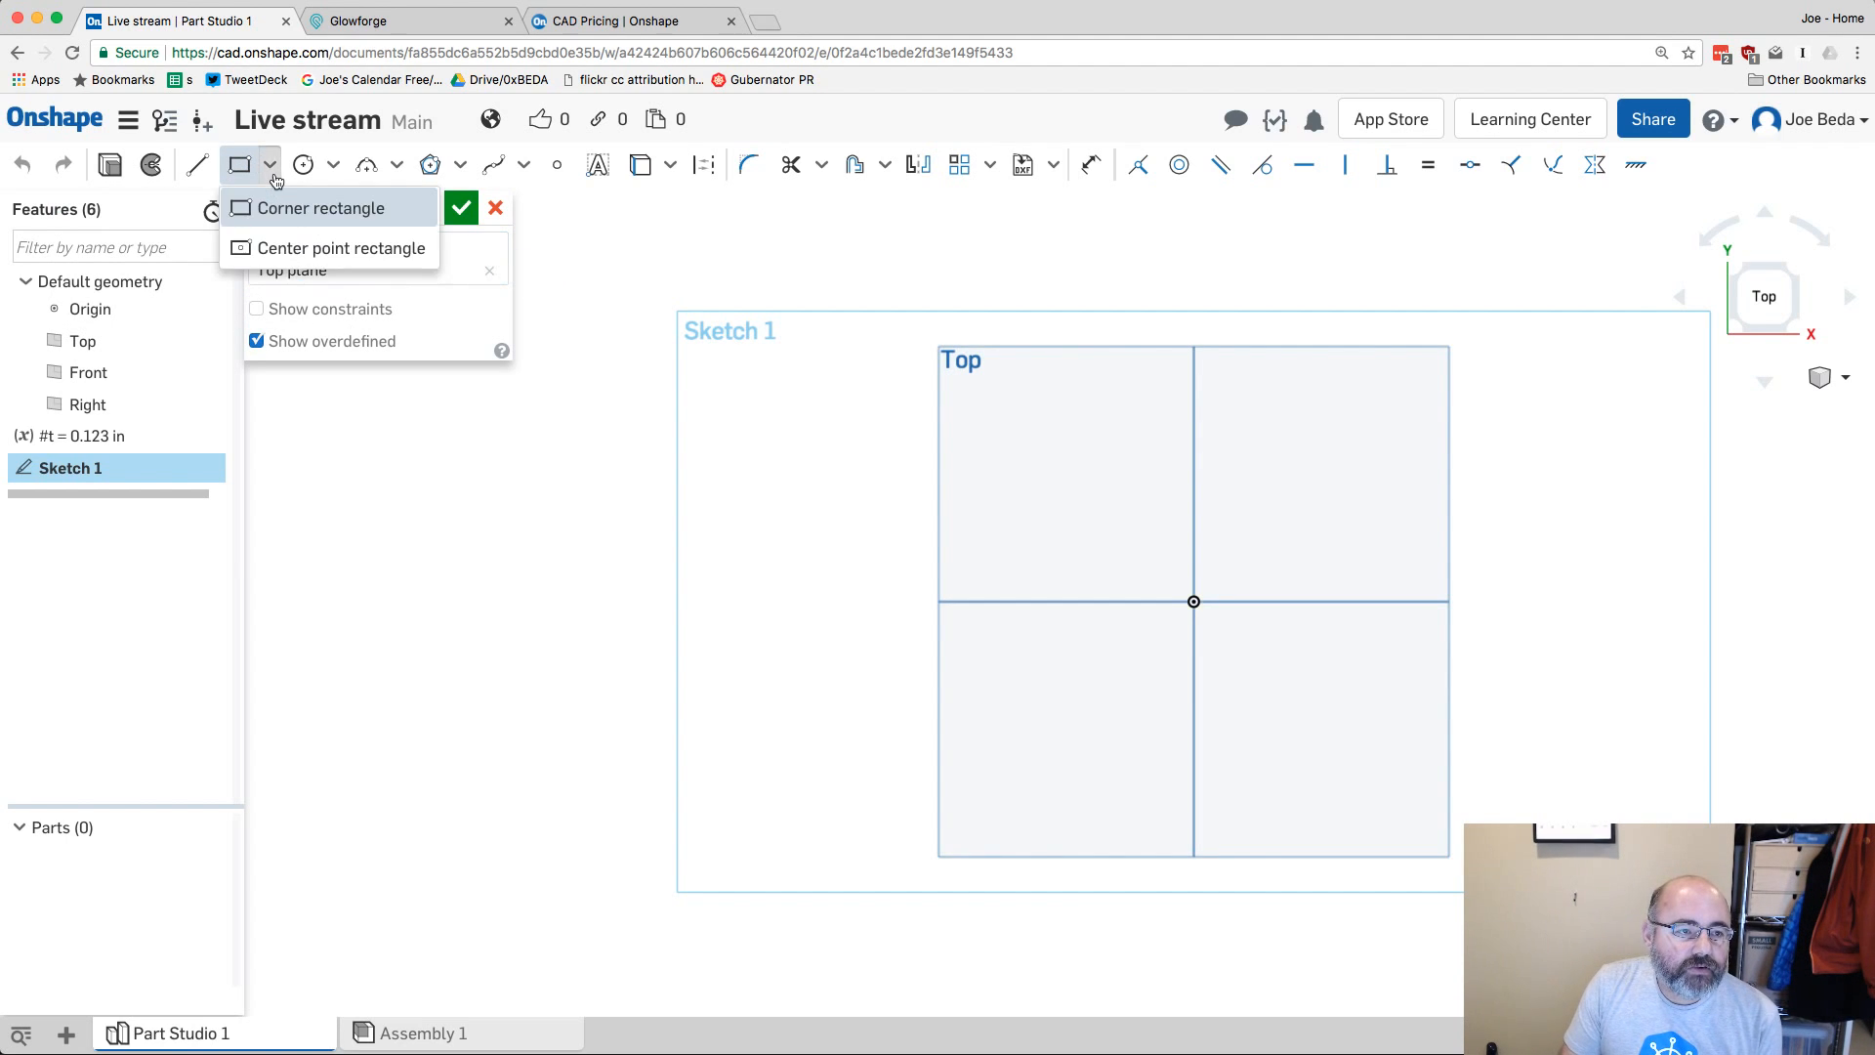
click(293, 247)
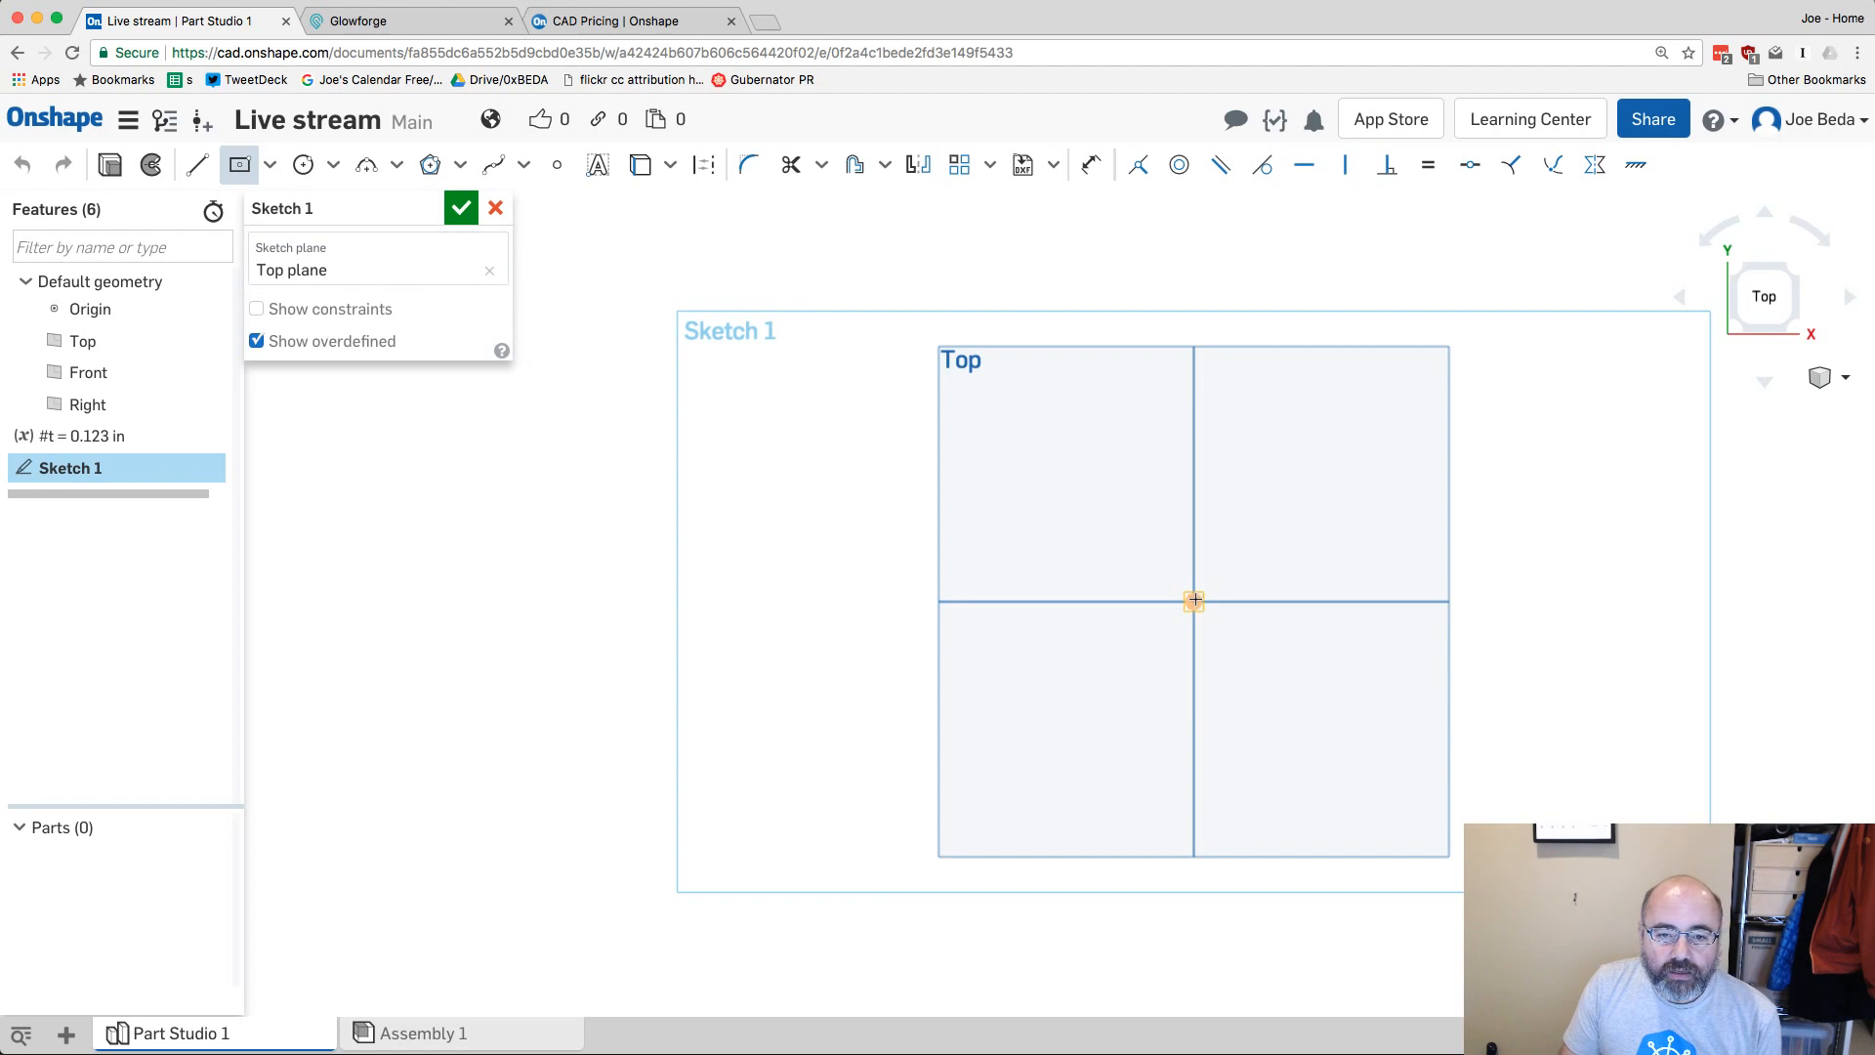
click(1194, 601)
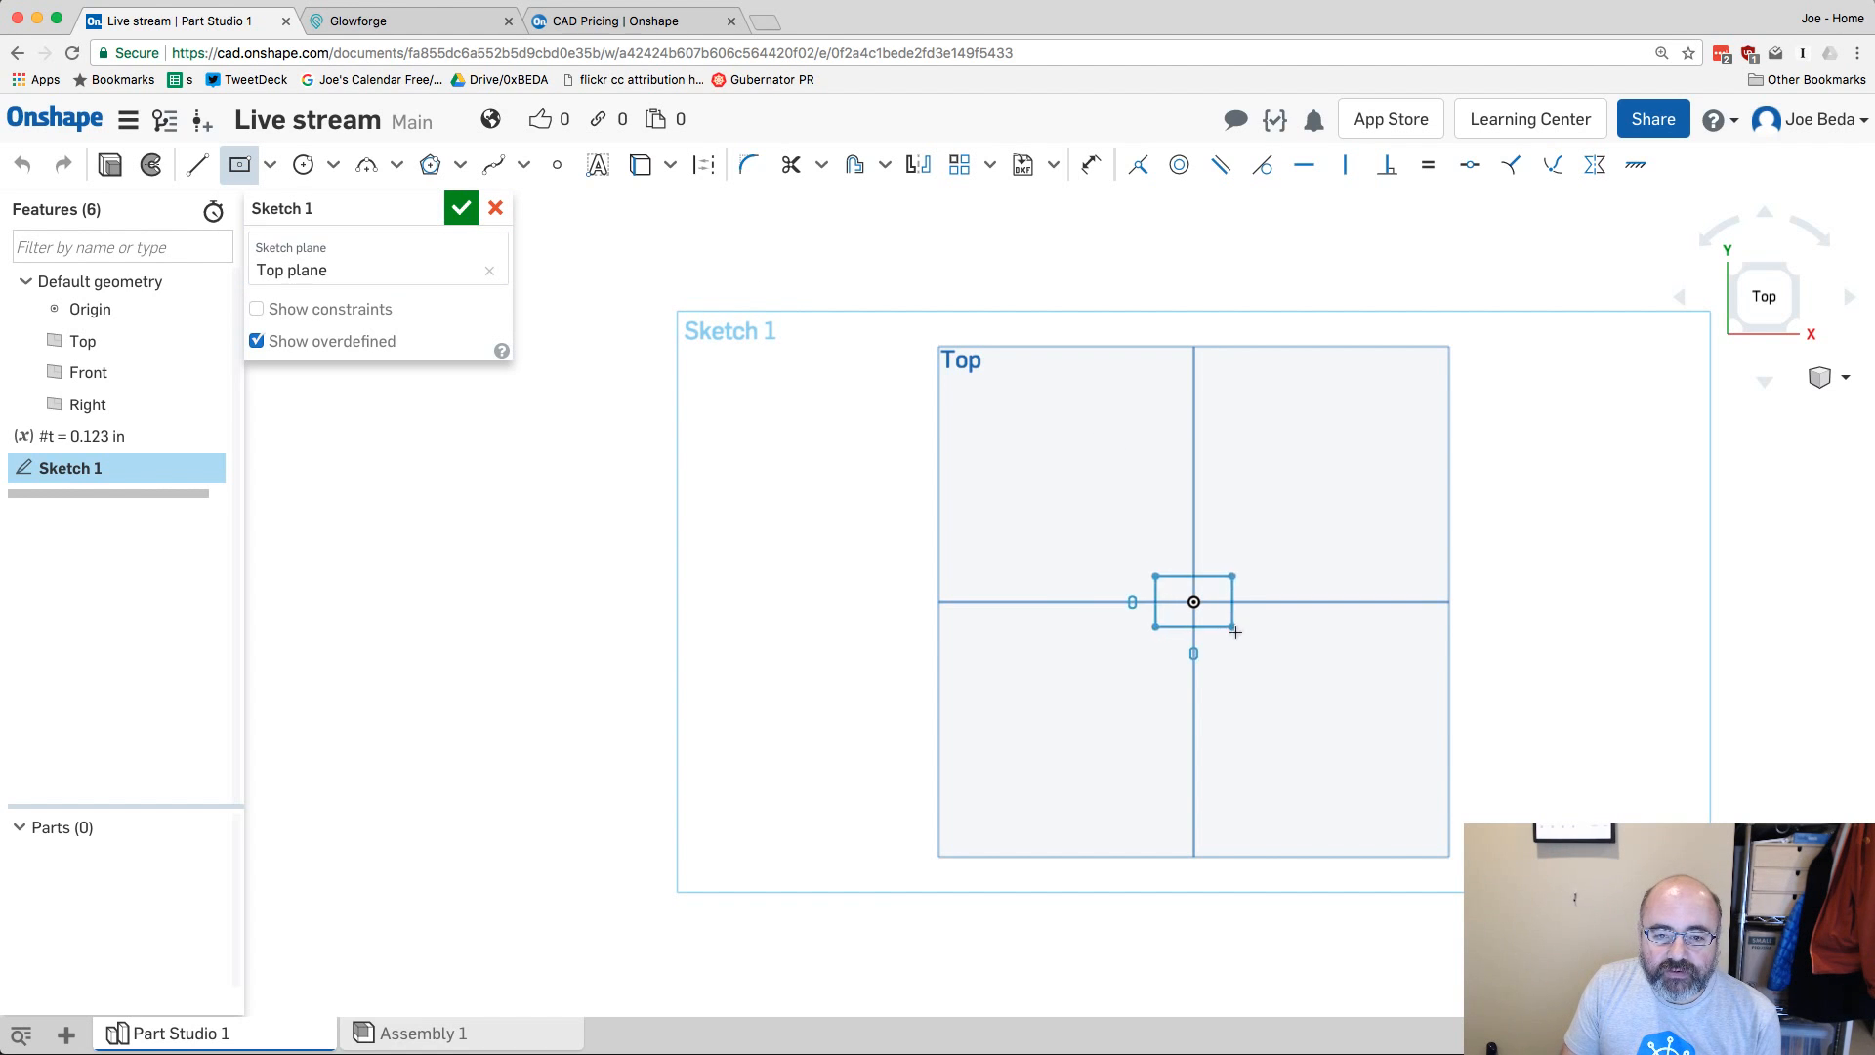
click(1294, 749)
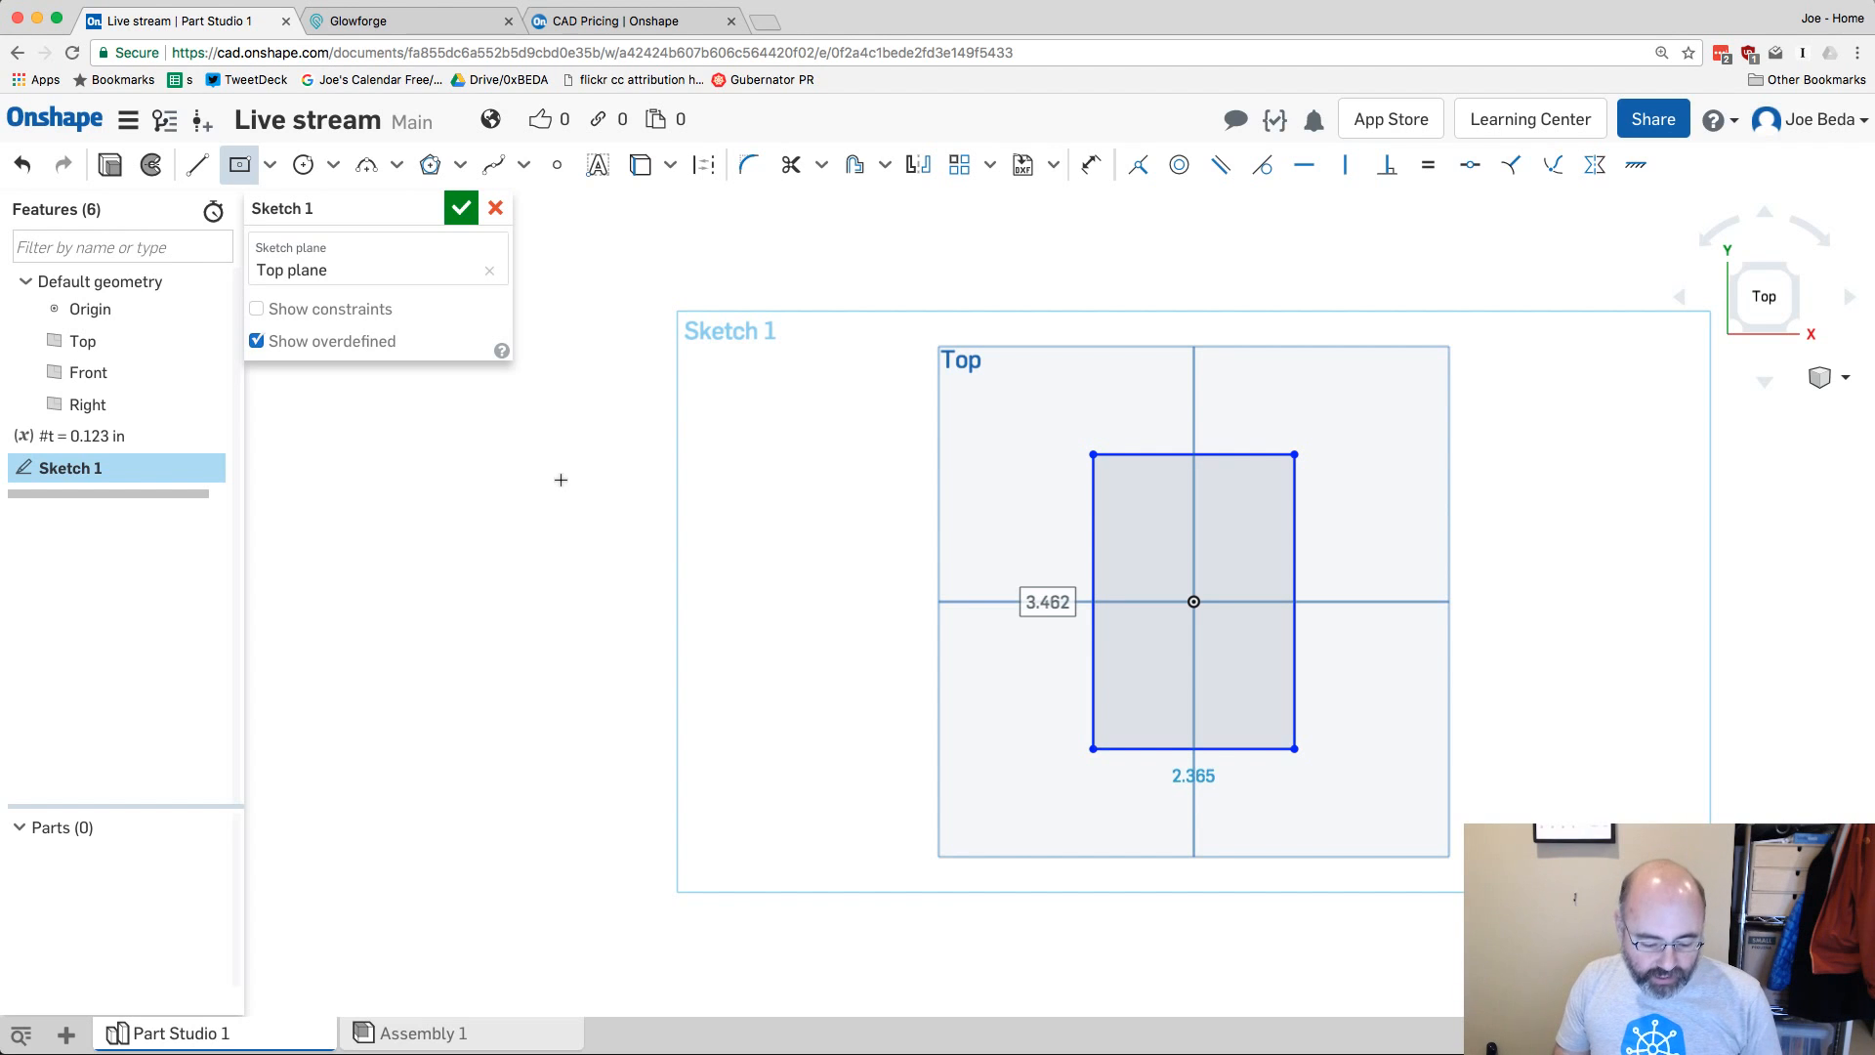
key(Escape)
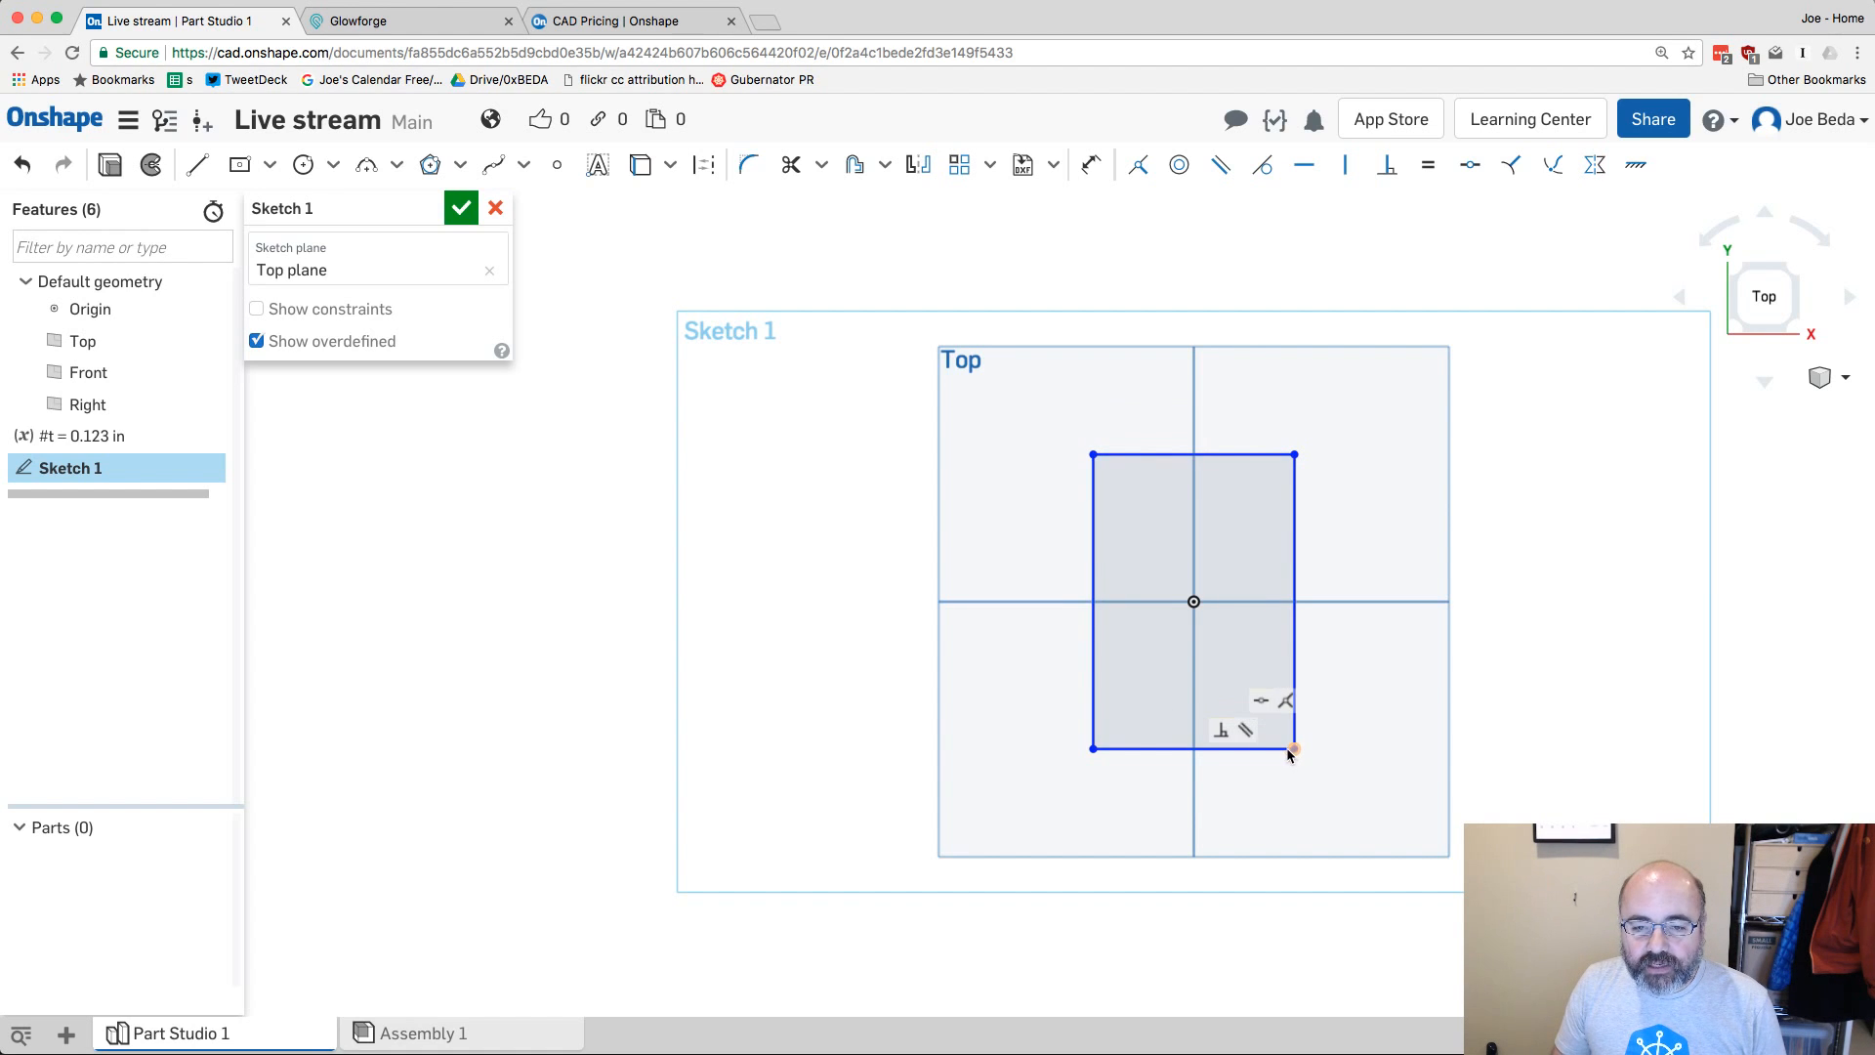
mouse_move(1291, 753)
mouse_down()
mouse_move(1222, 720)
mouse_move(1323, 749)
mouse_move(1269, 764)
mouse_move(1307, 744)
mouse_move(1294, 772)
mouse_up()
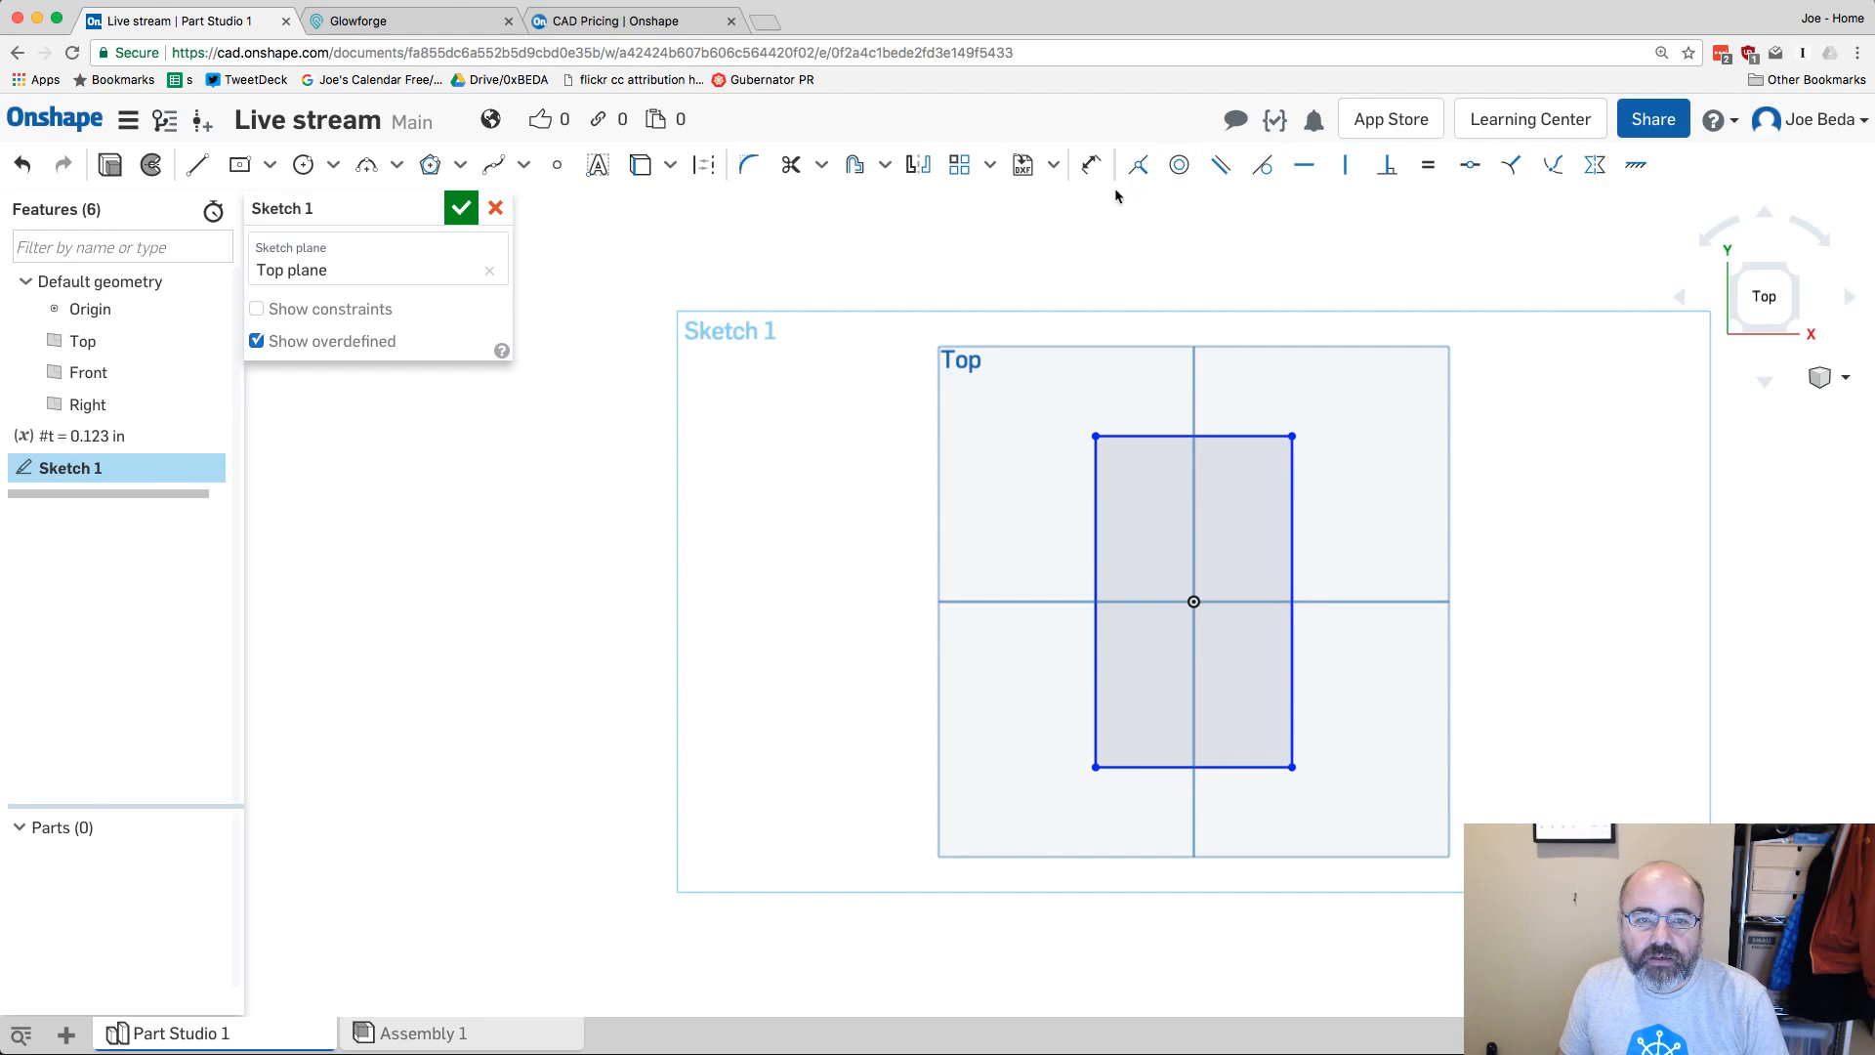
Dimension the rectangle's top edge and set its width to 5 in.
click(1094, 165)
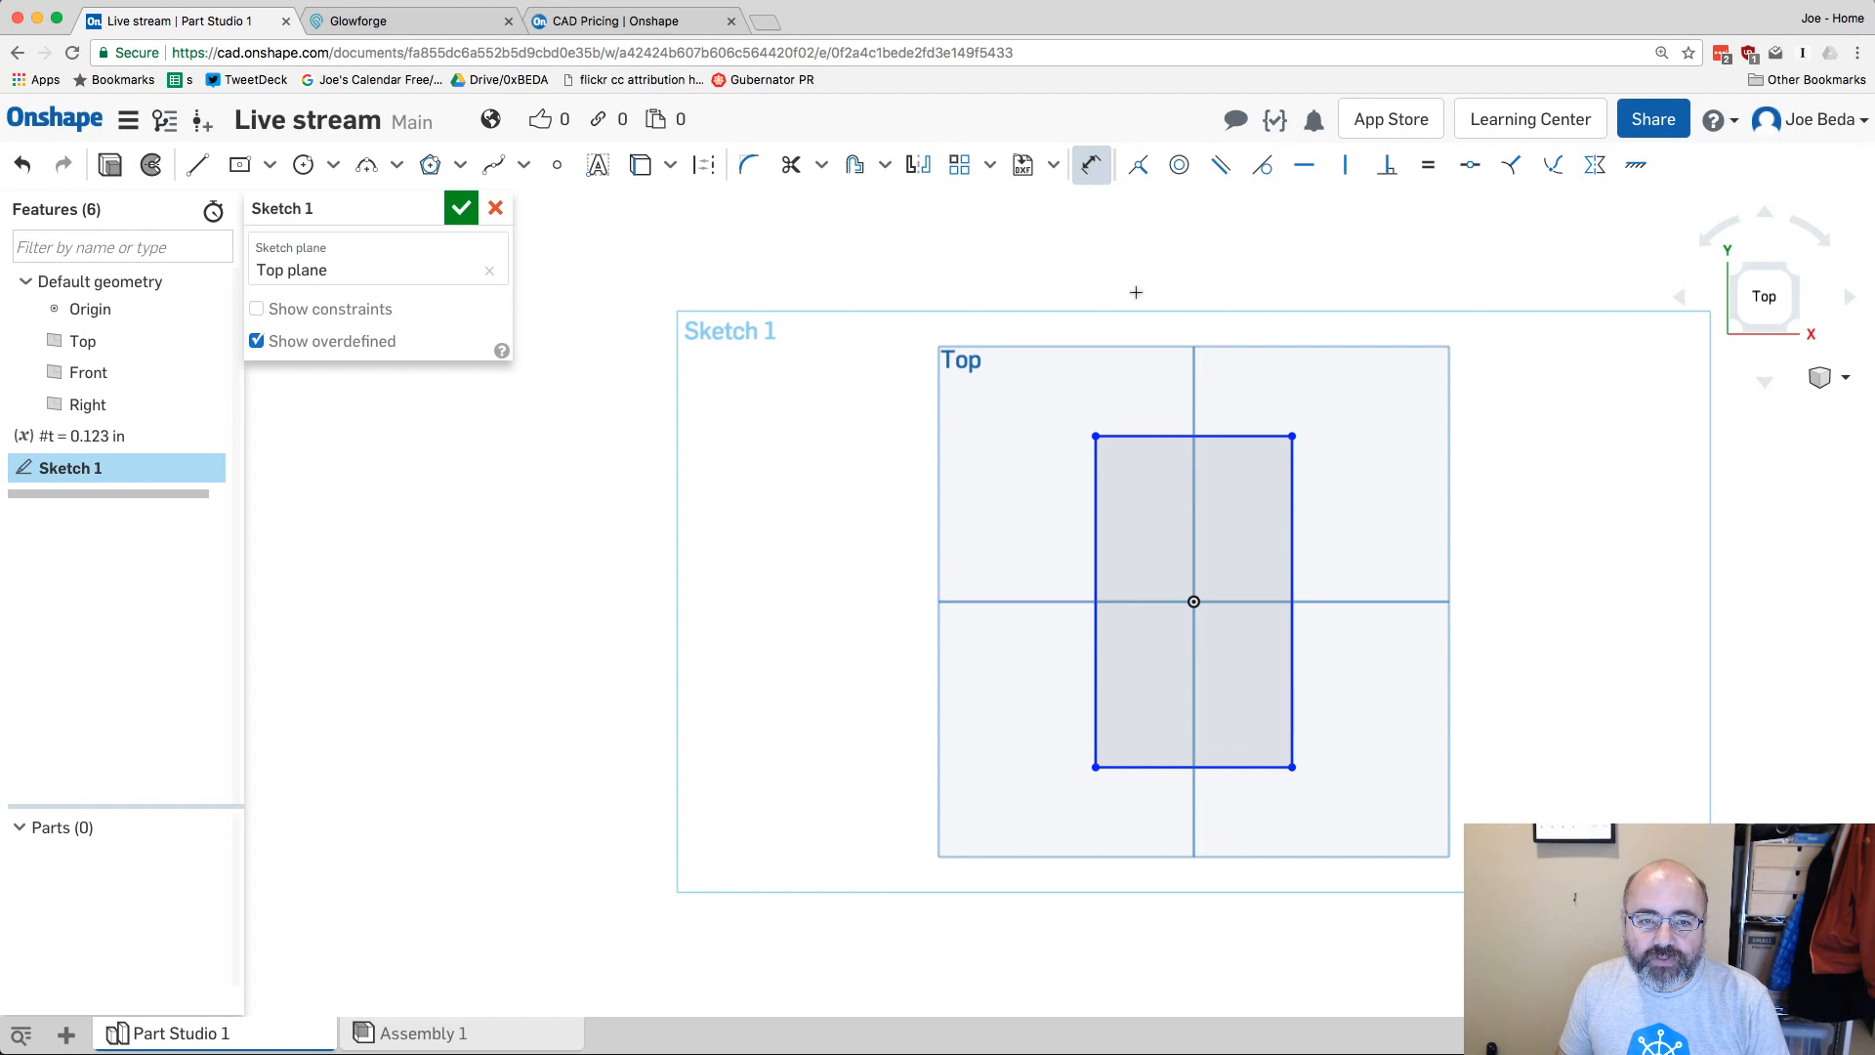
click(1170, 435)
click(1192, 325)
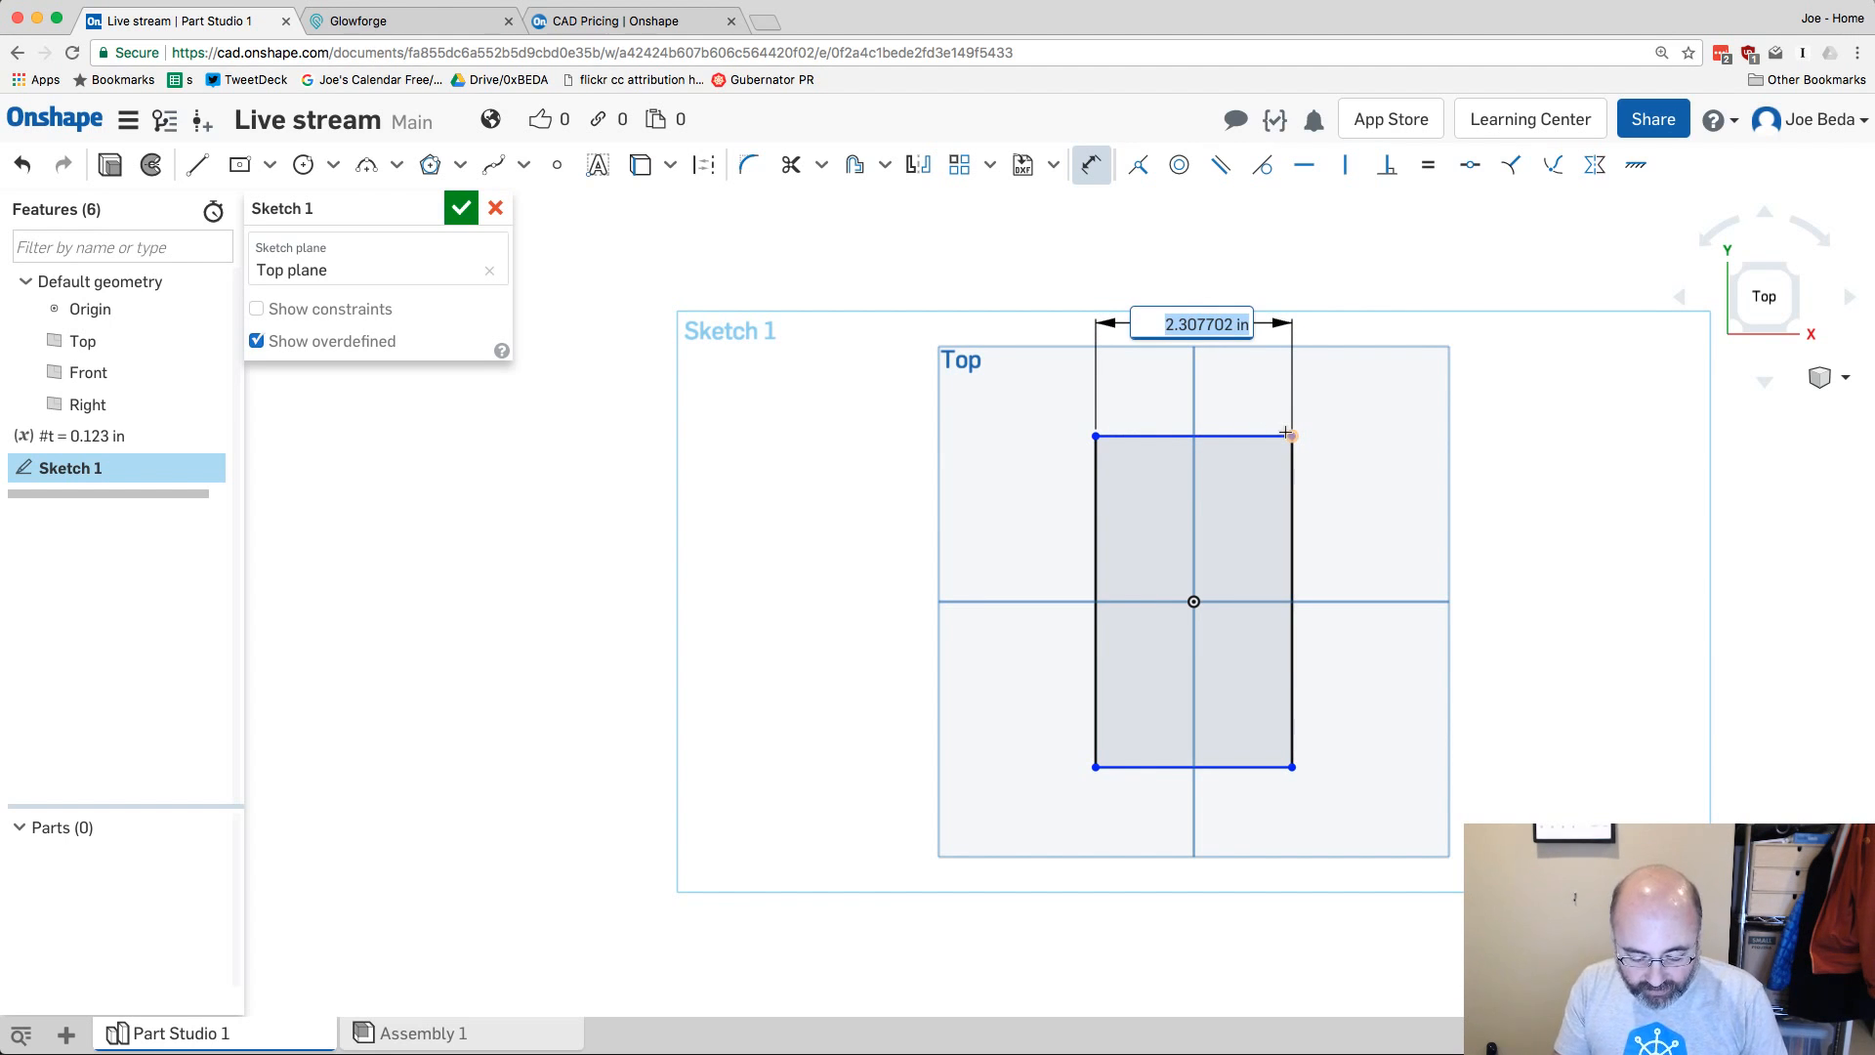
text(5)
key(Return)
scroll(1308, 527, down, 3)
scroll(1308, 528, down, 2)
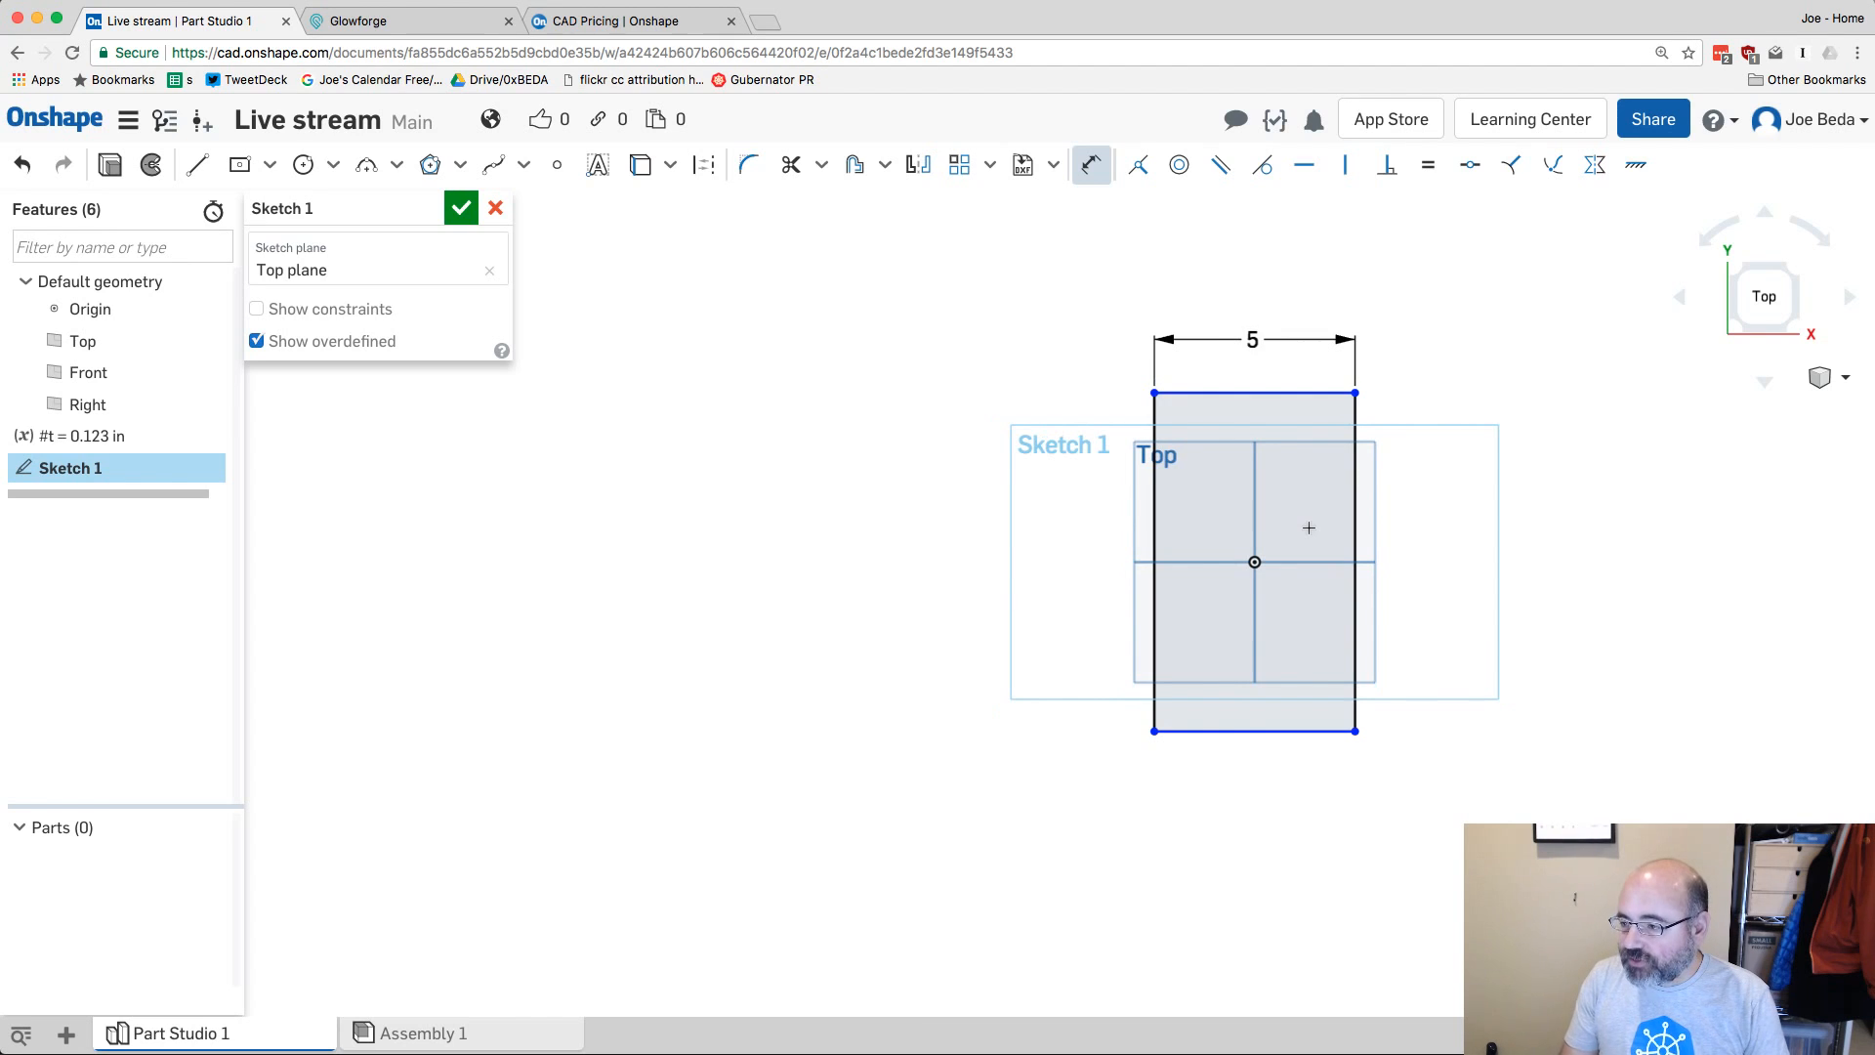
scroll(1309, 527, up, 4)
scroll(1308, 527, down, 6)
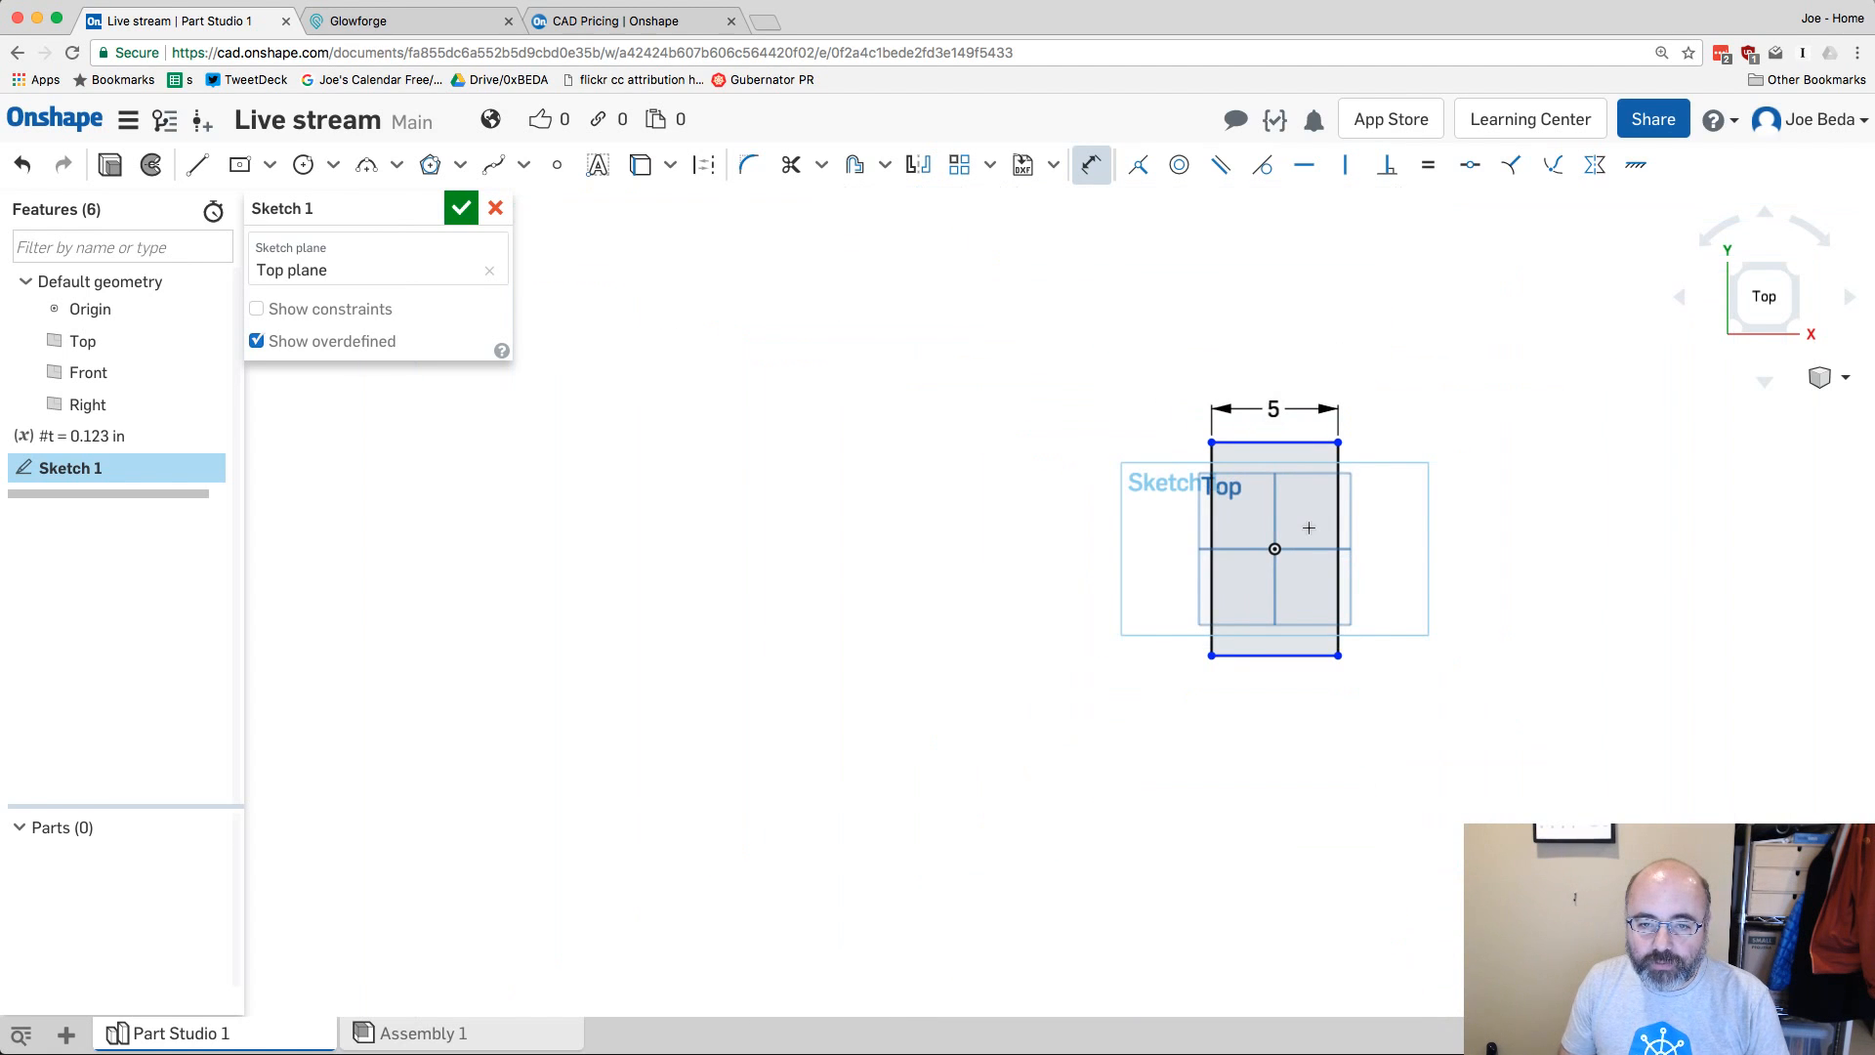
scroll(1309, 528, up, 2)
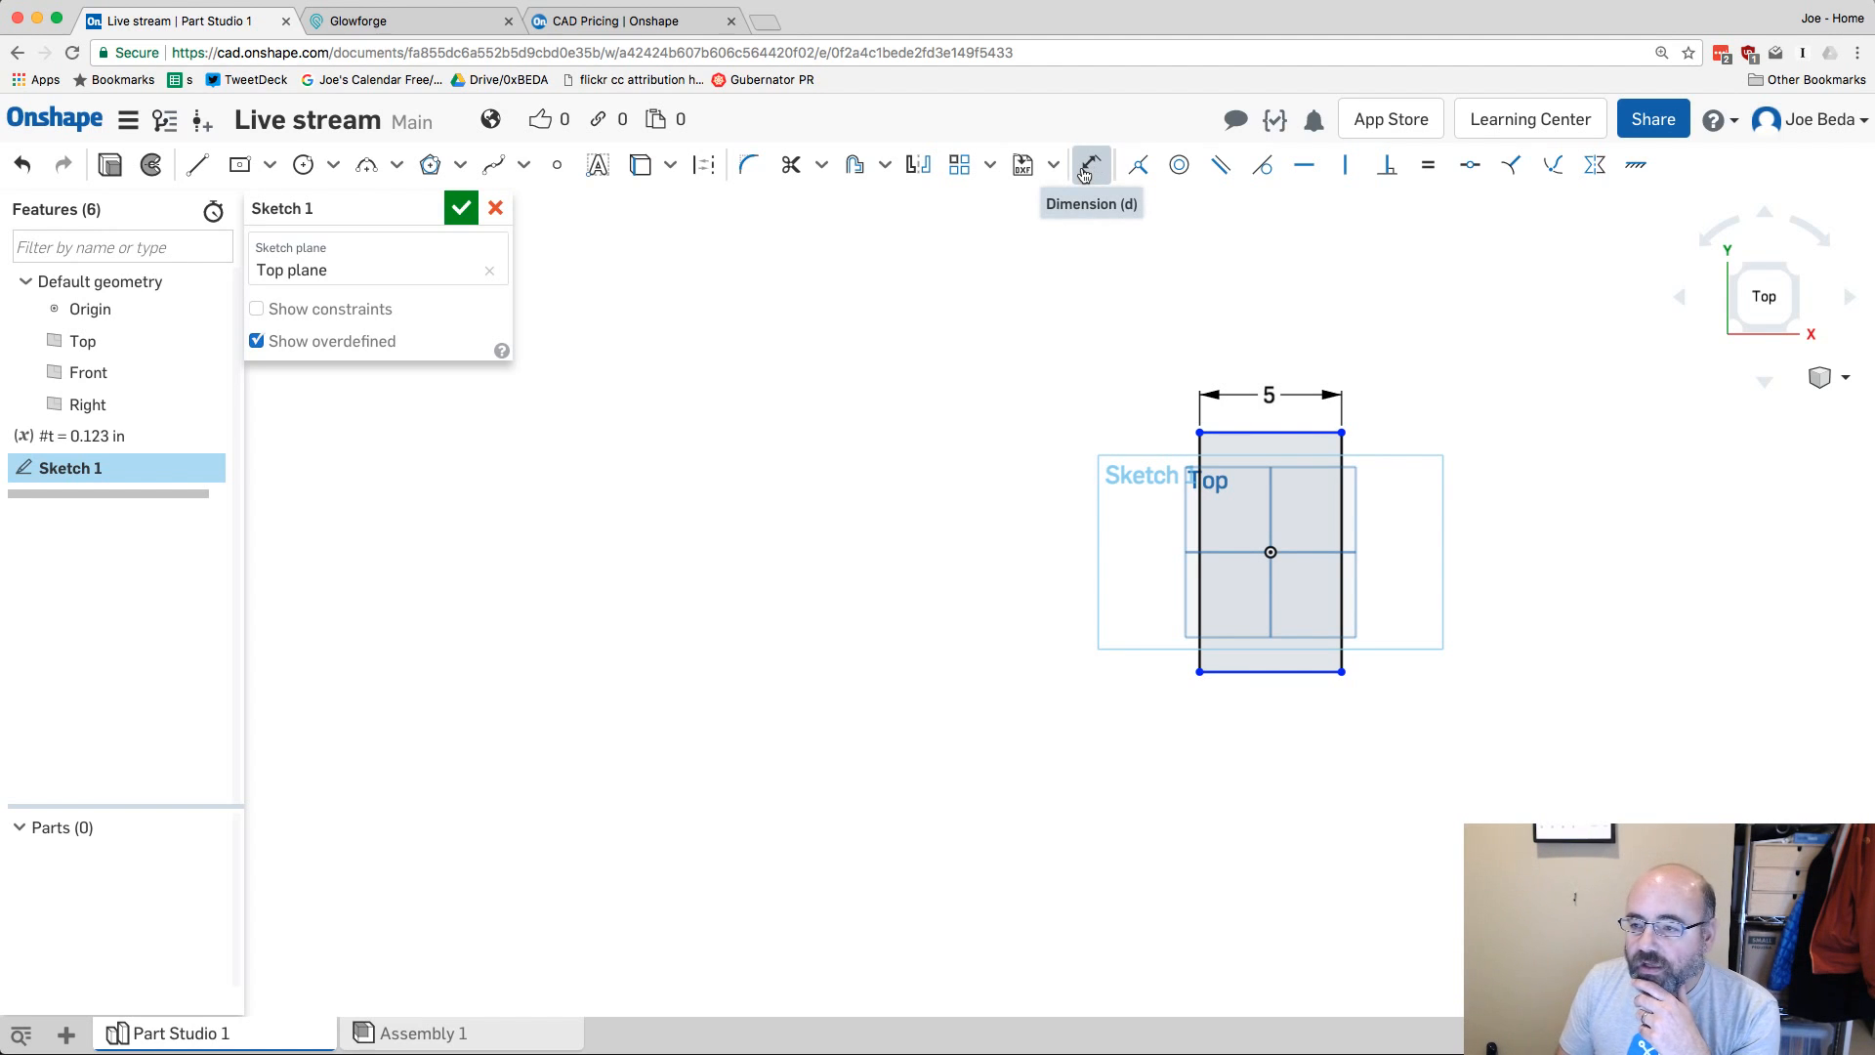
mouse_move(1526, 584)
middle_down()
mouse_move(1352, 589)
mouse_move(1377, 582)
middle_up()
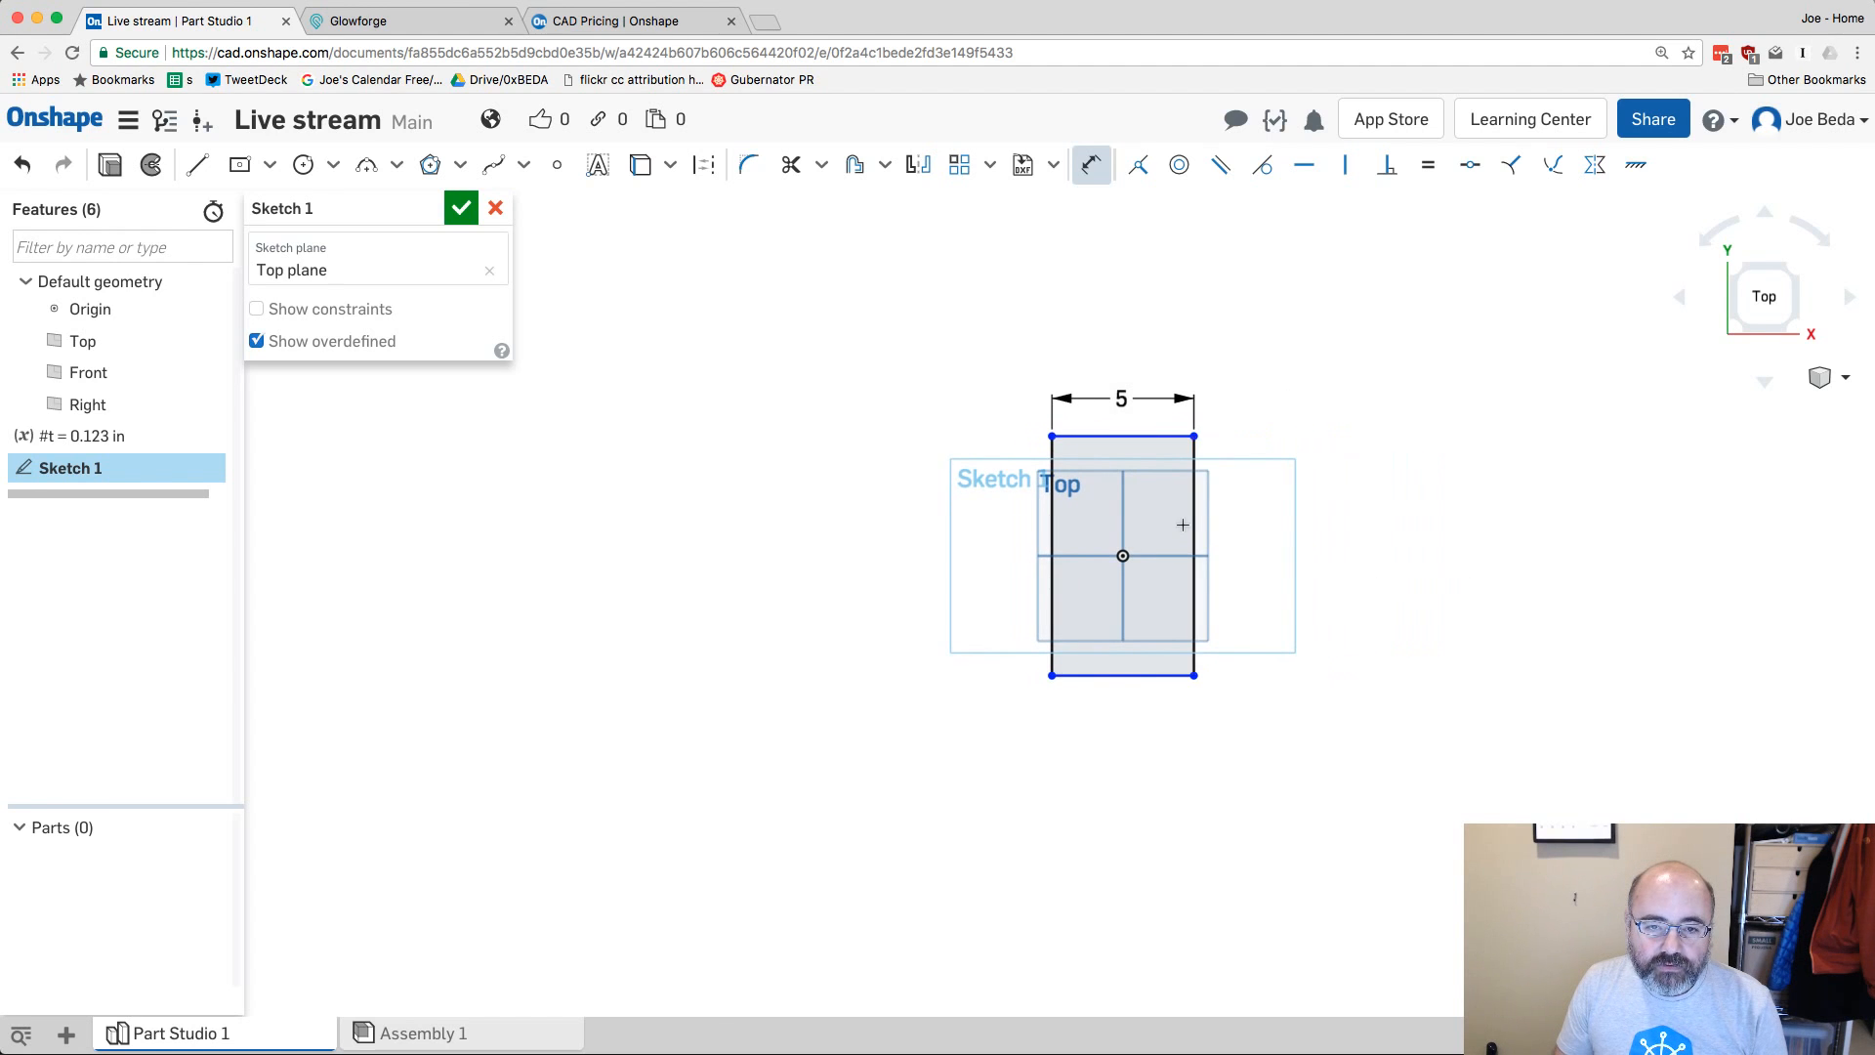
scroll(1183, 525, up, 5)
scroll(1183, 525, down, 3)
scroll(1183, 525, up, 1)
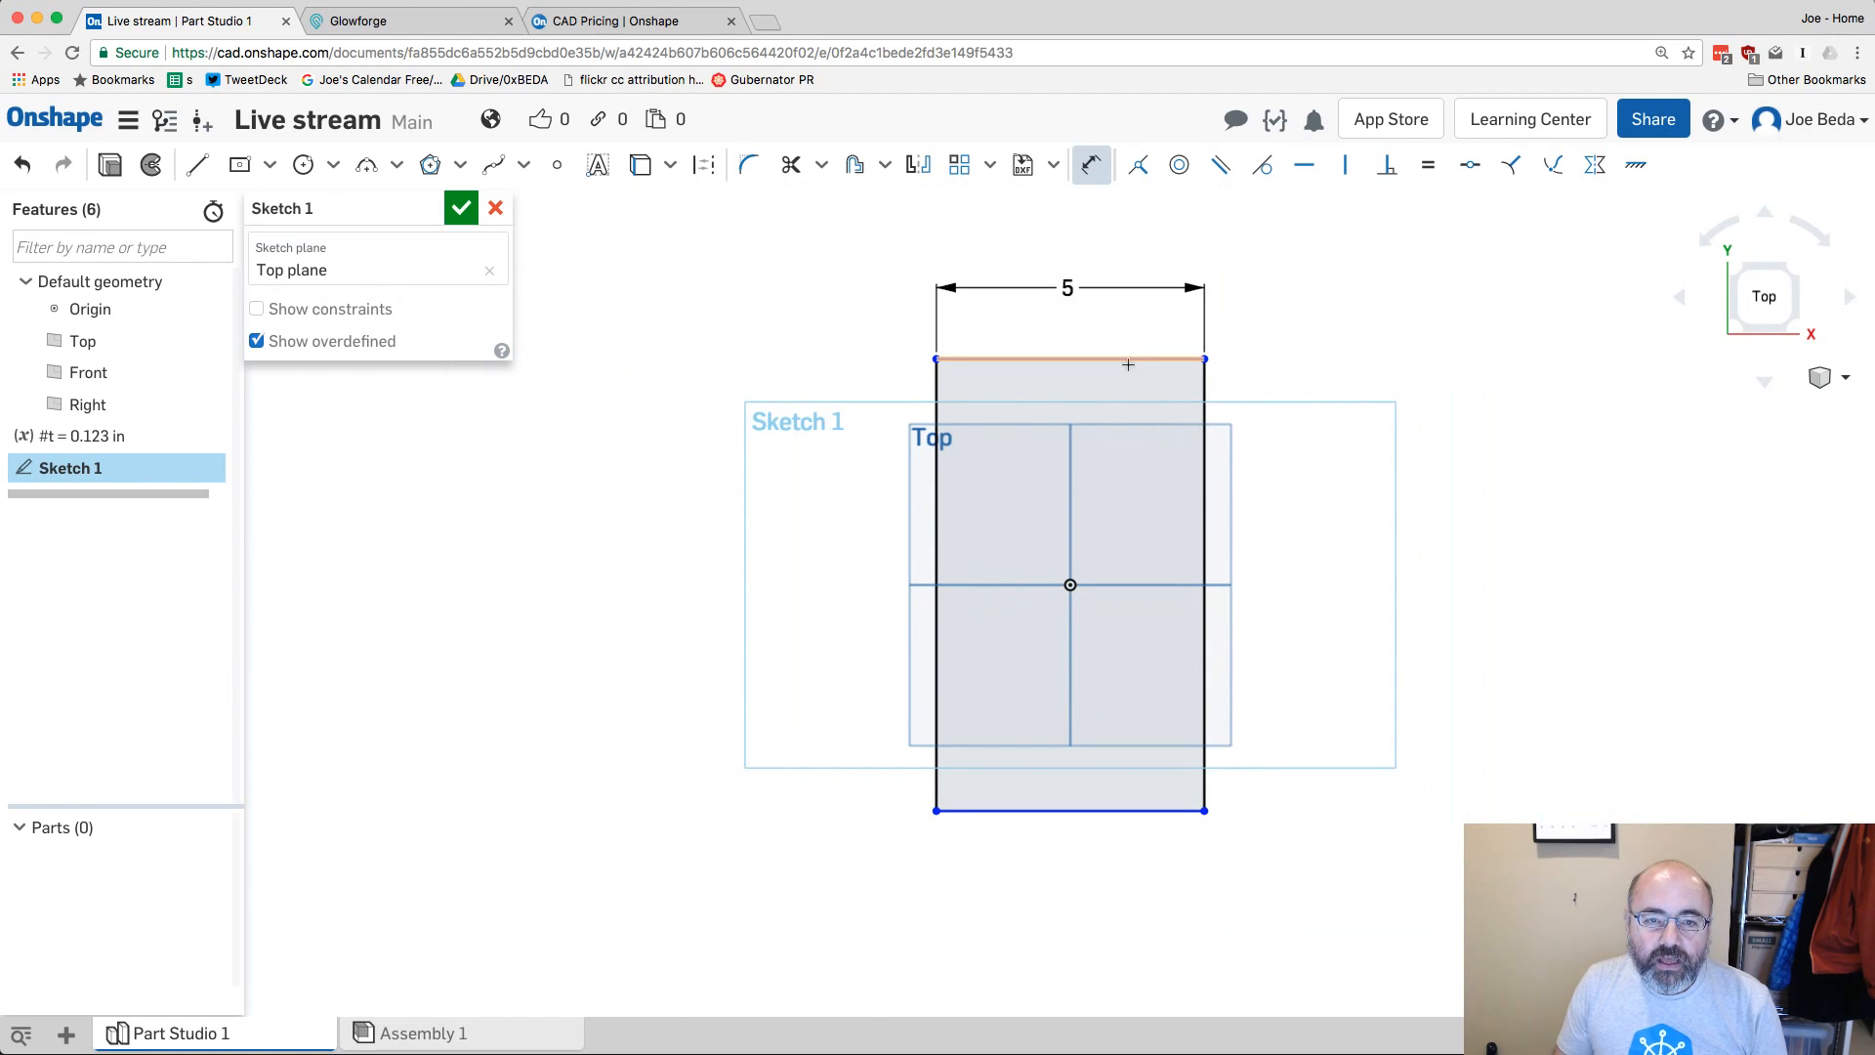
click(1203, 411)
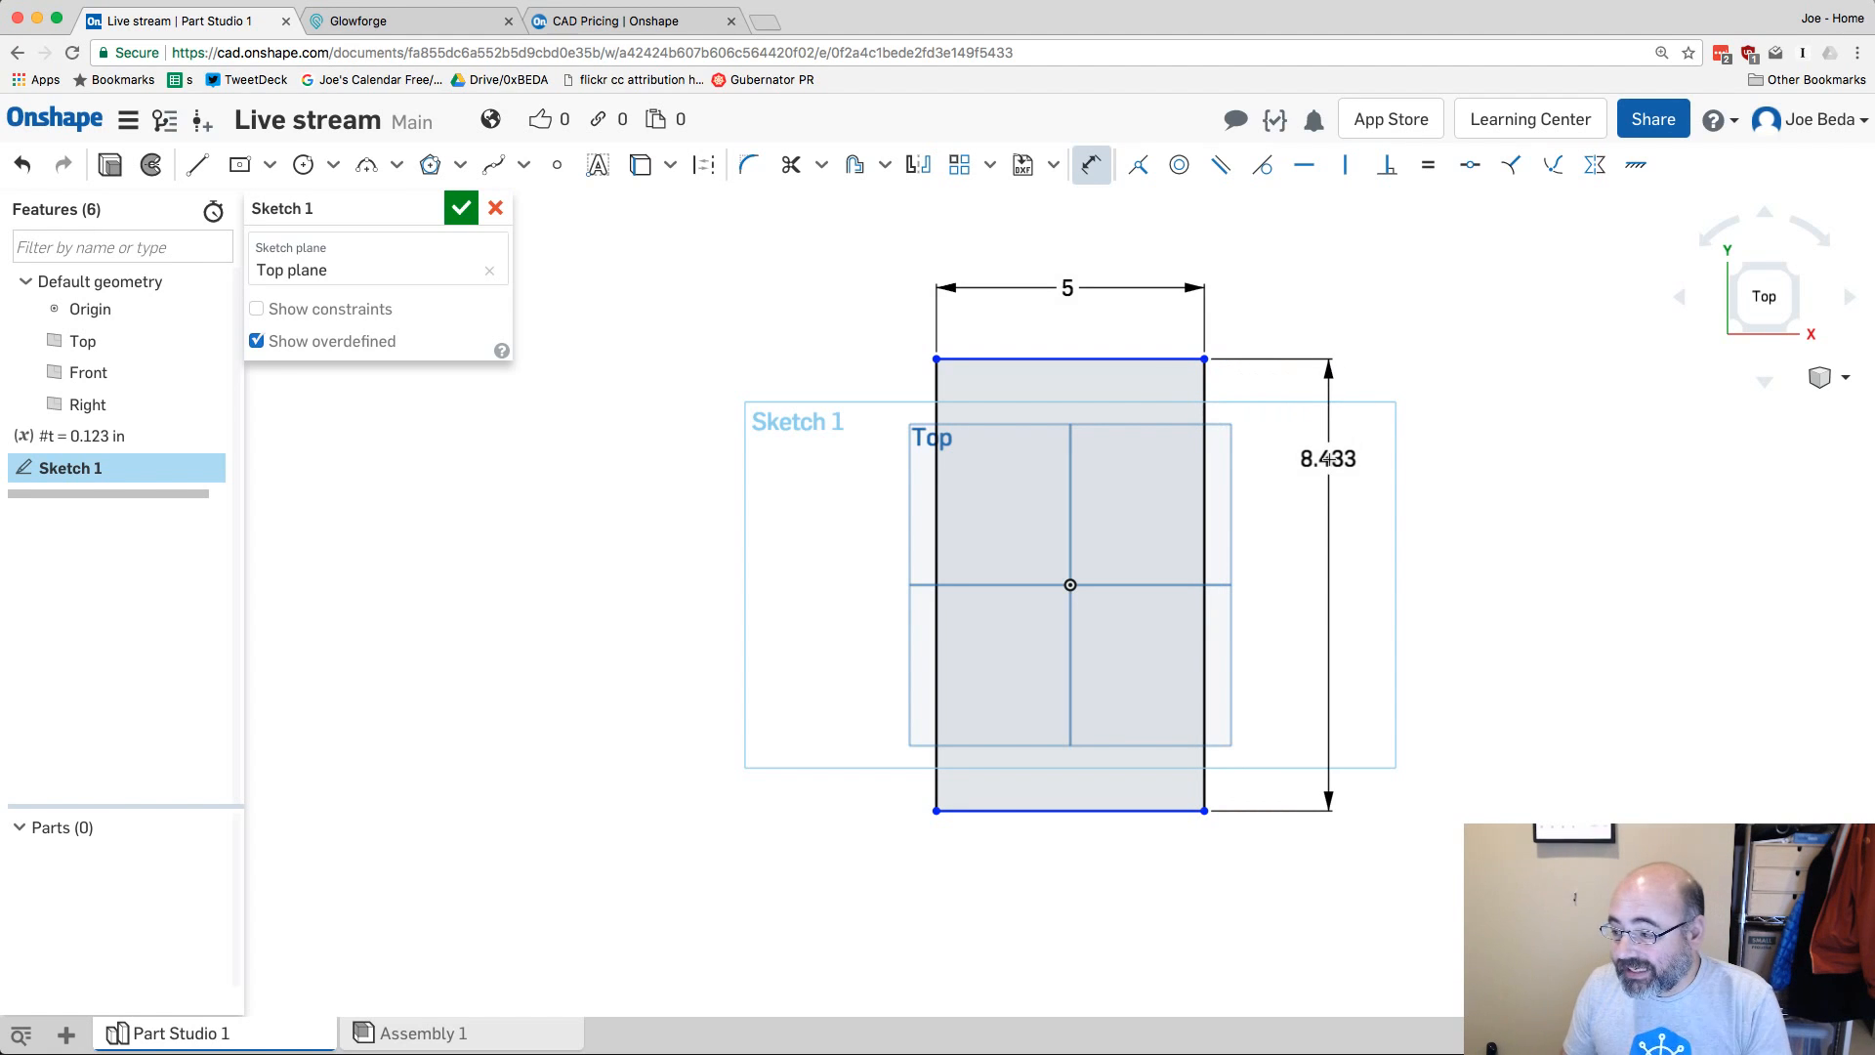
key(Escape)
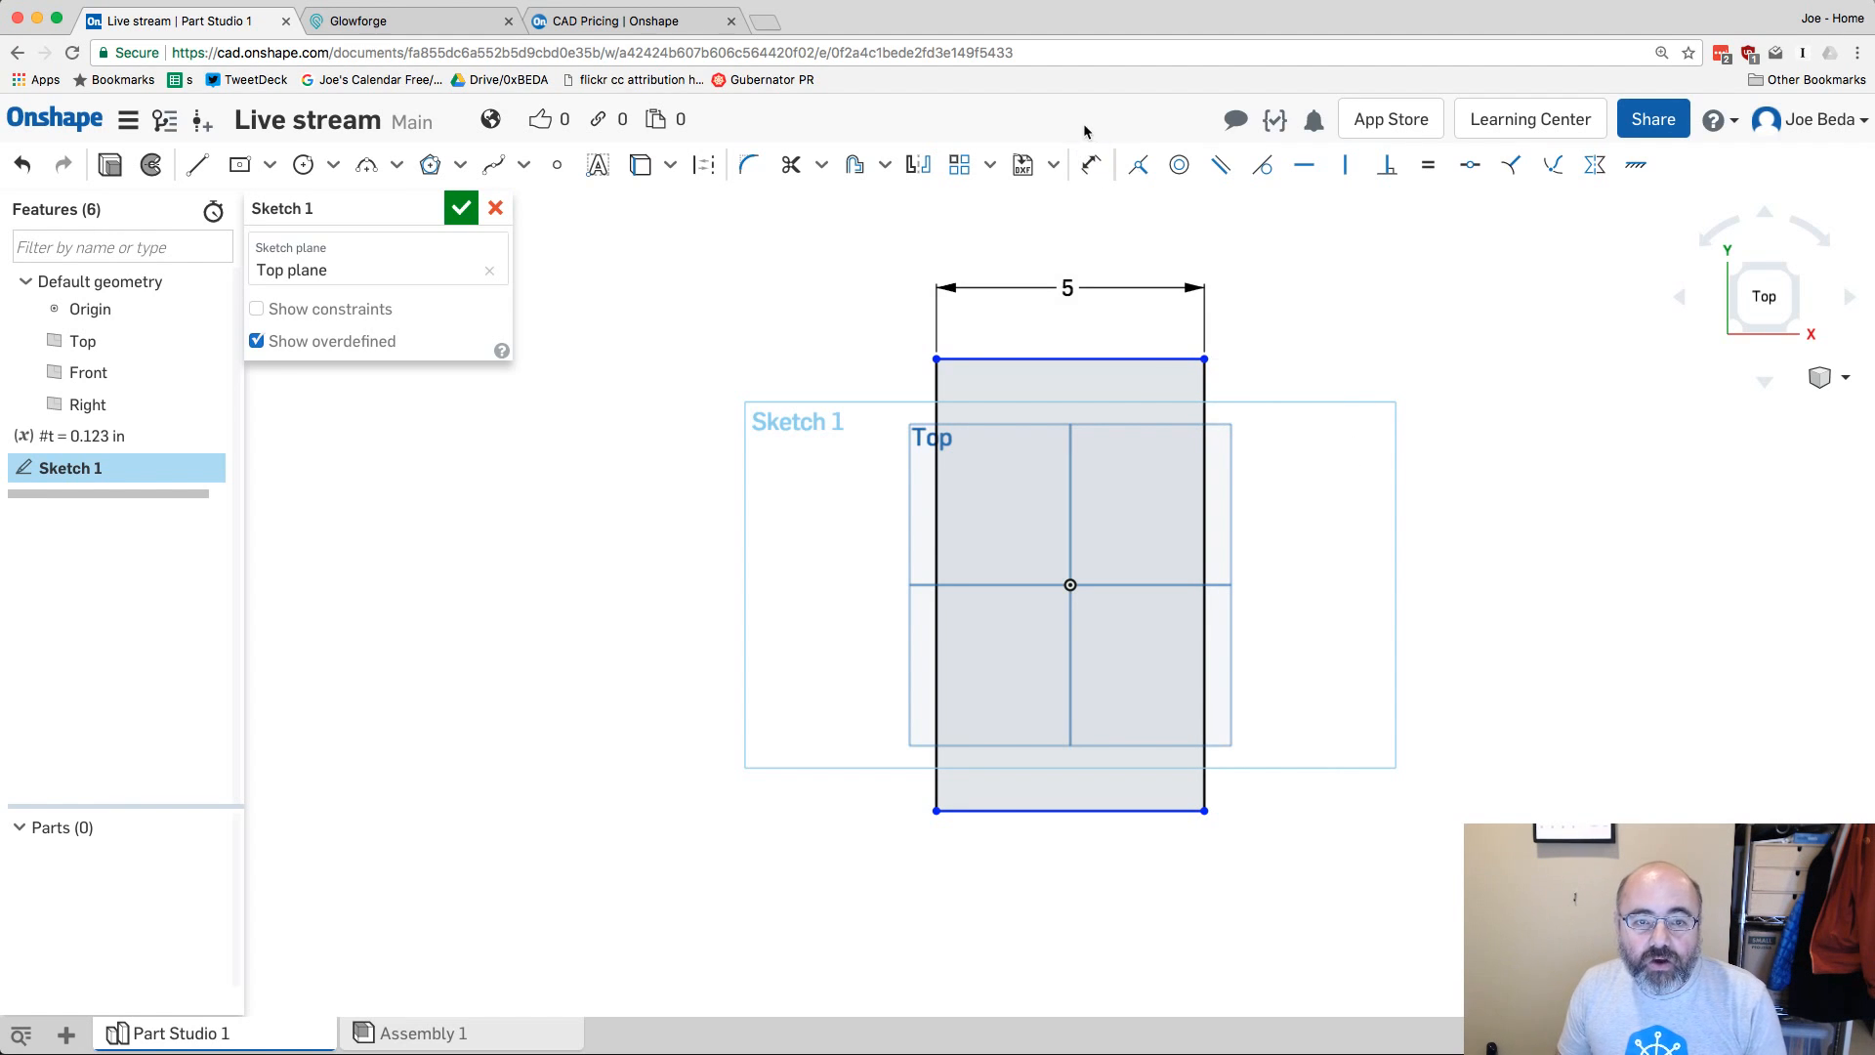
Dimension the distance between the rectangle's top and bottom edges and set it to 8 in.
click(1090, 164)
click(1093, 357)
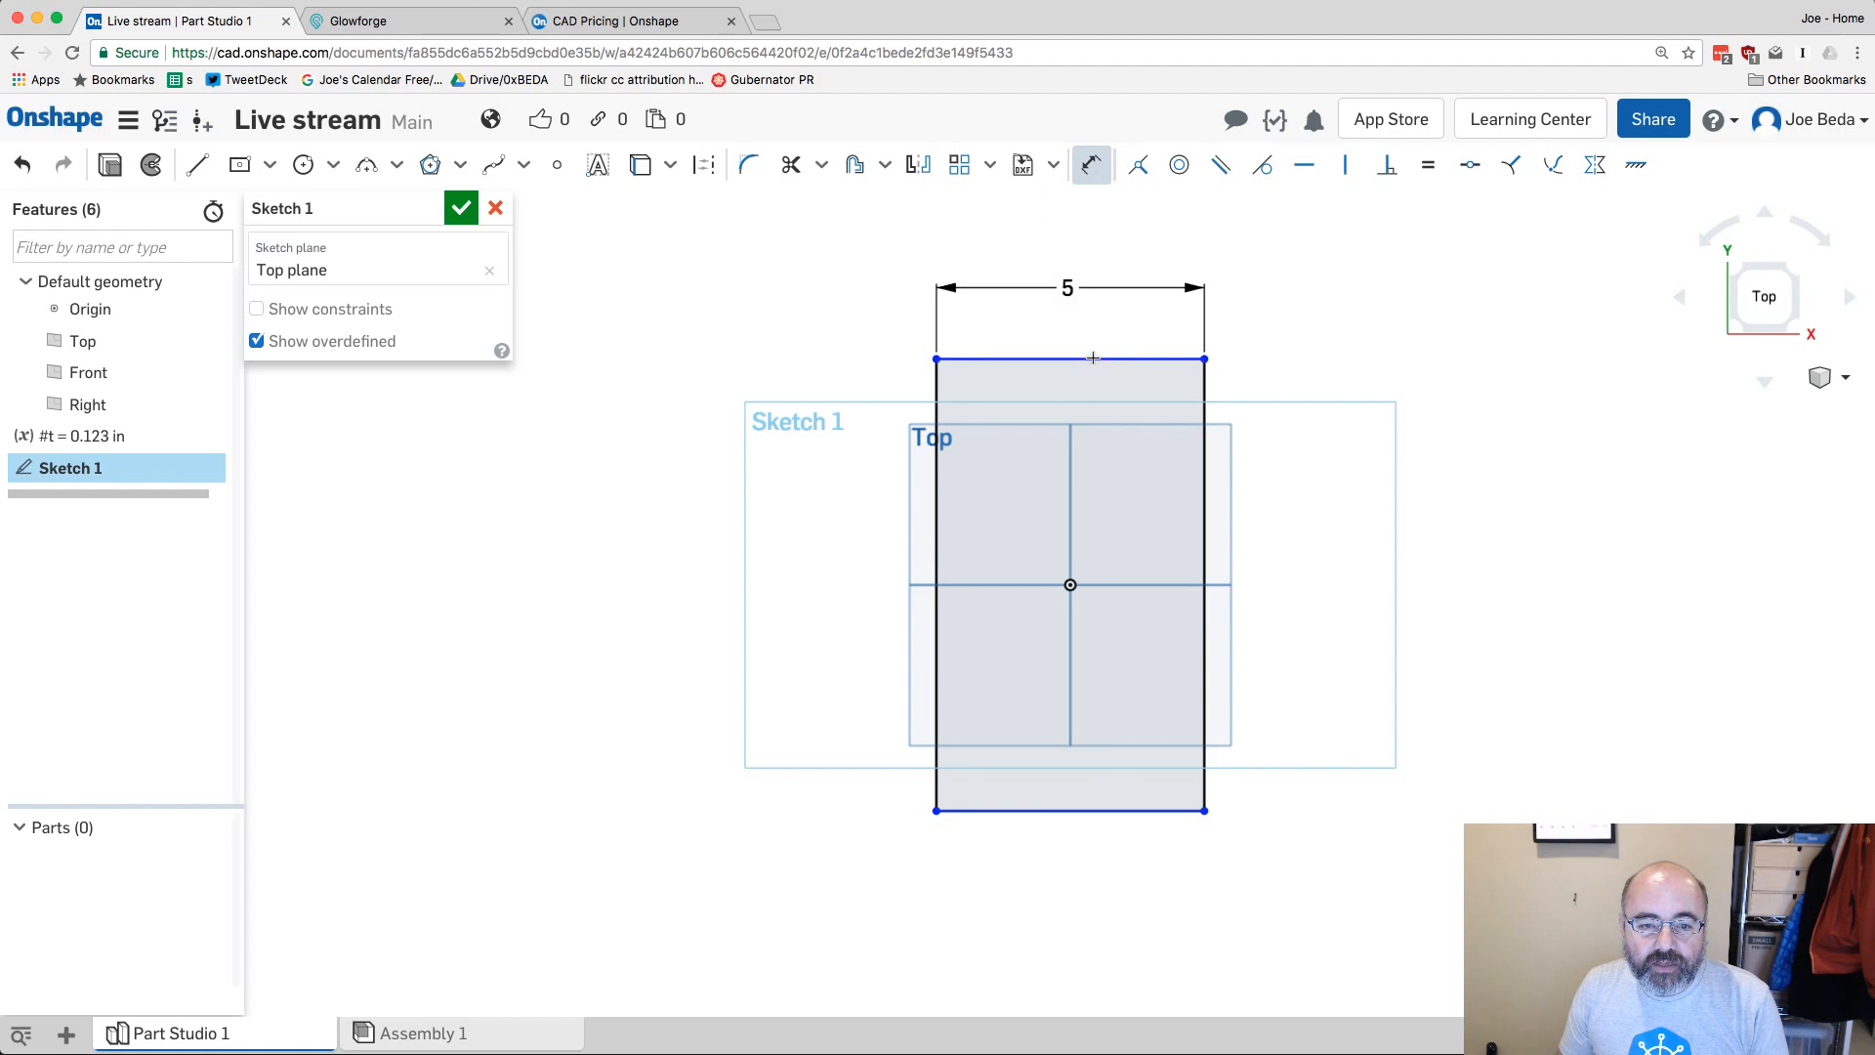
click(1083, 809)
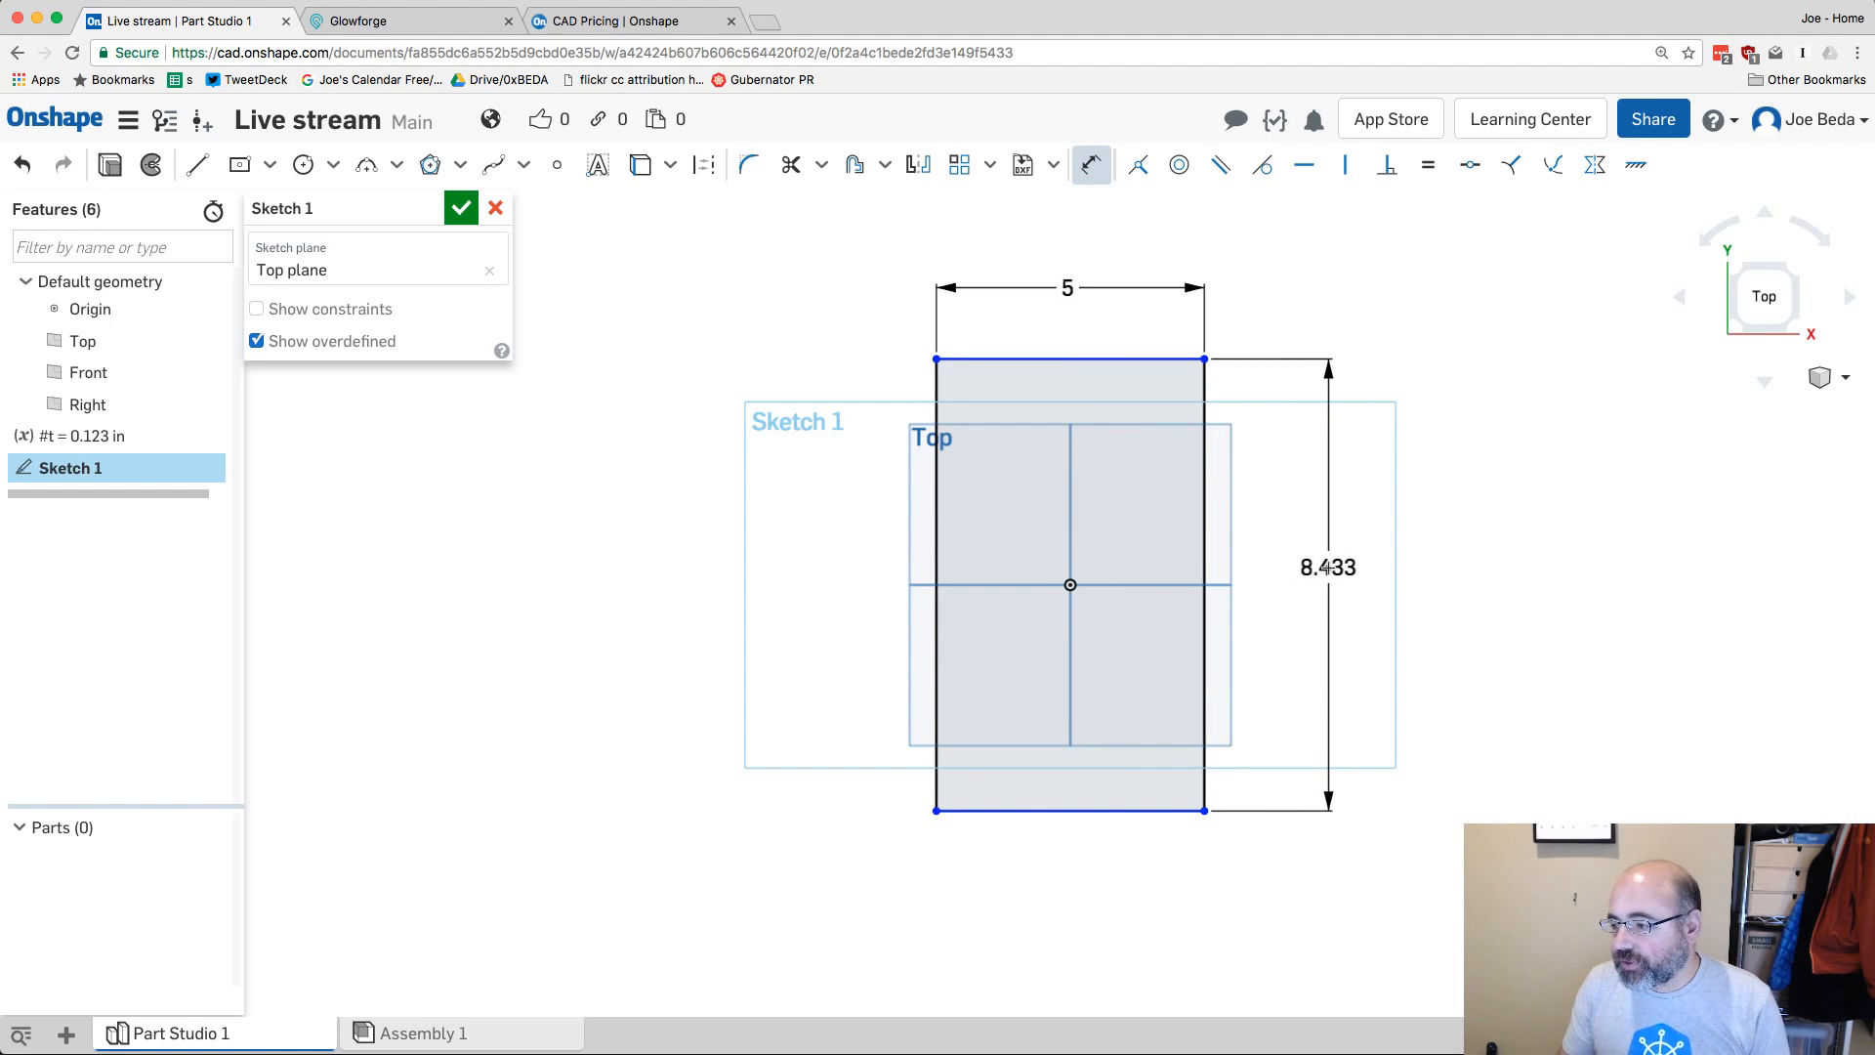
click(1328, 567)
text(8)
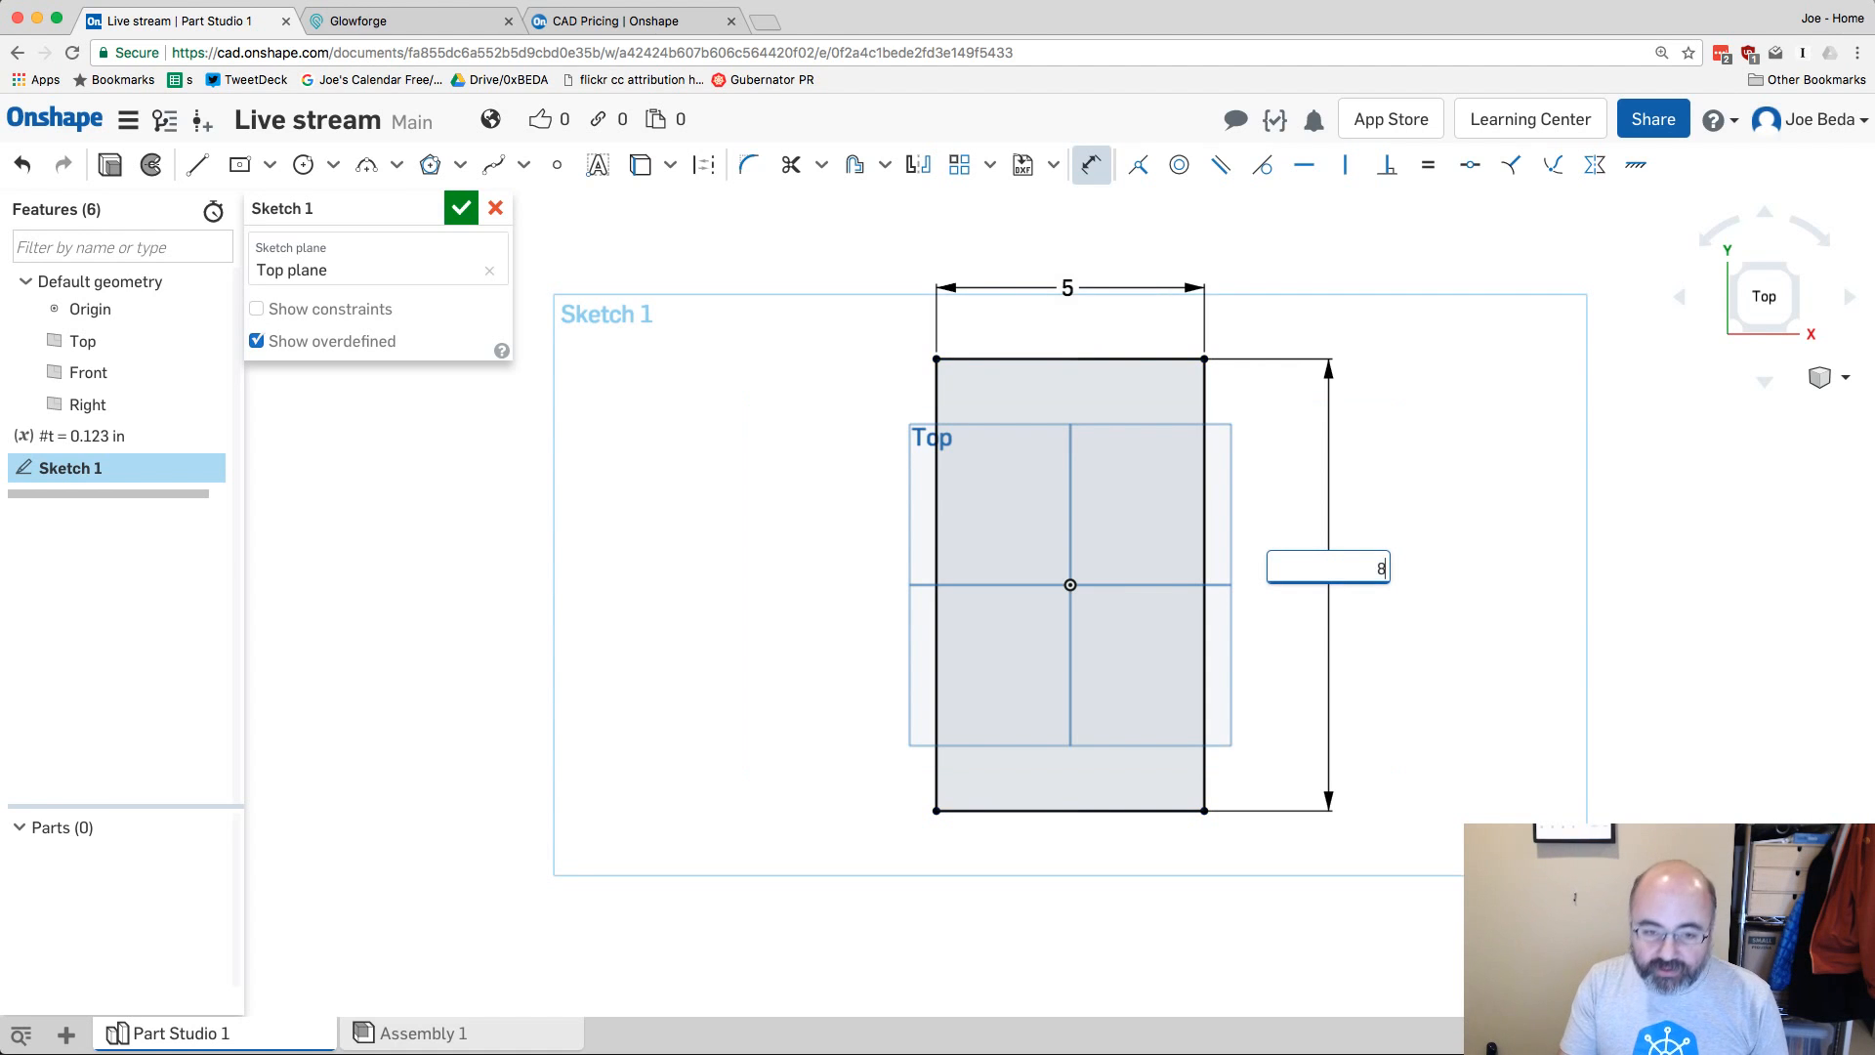
key(Return)
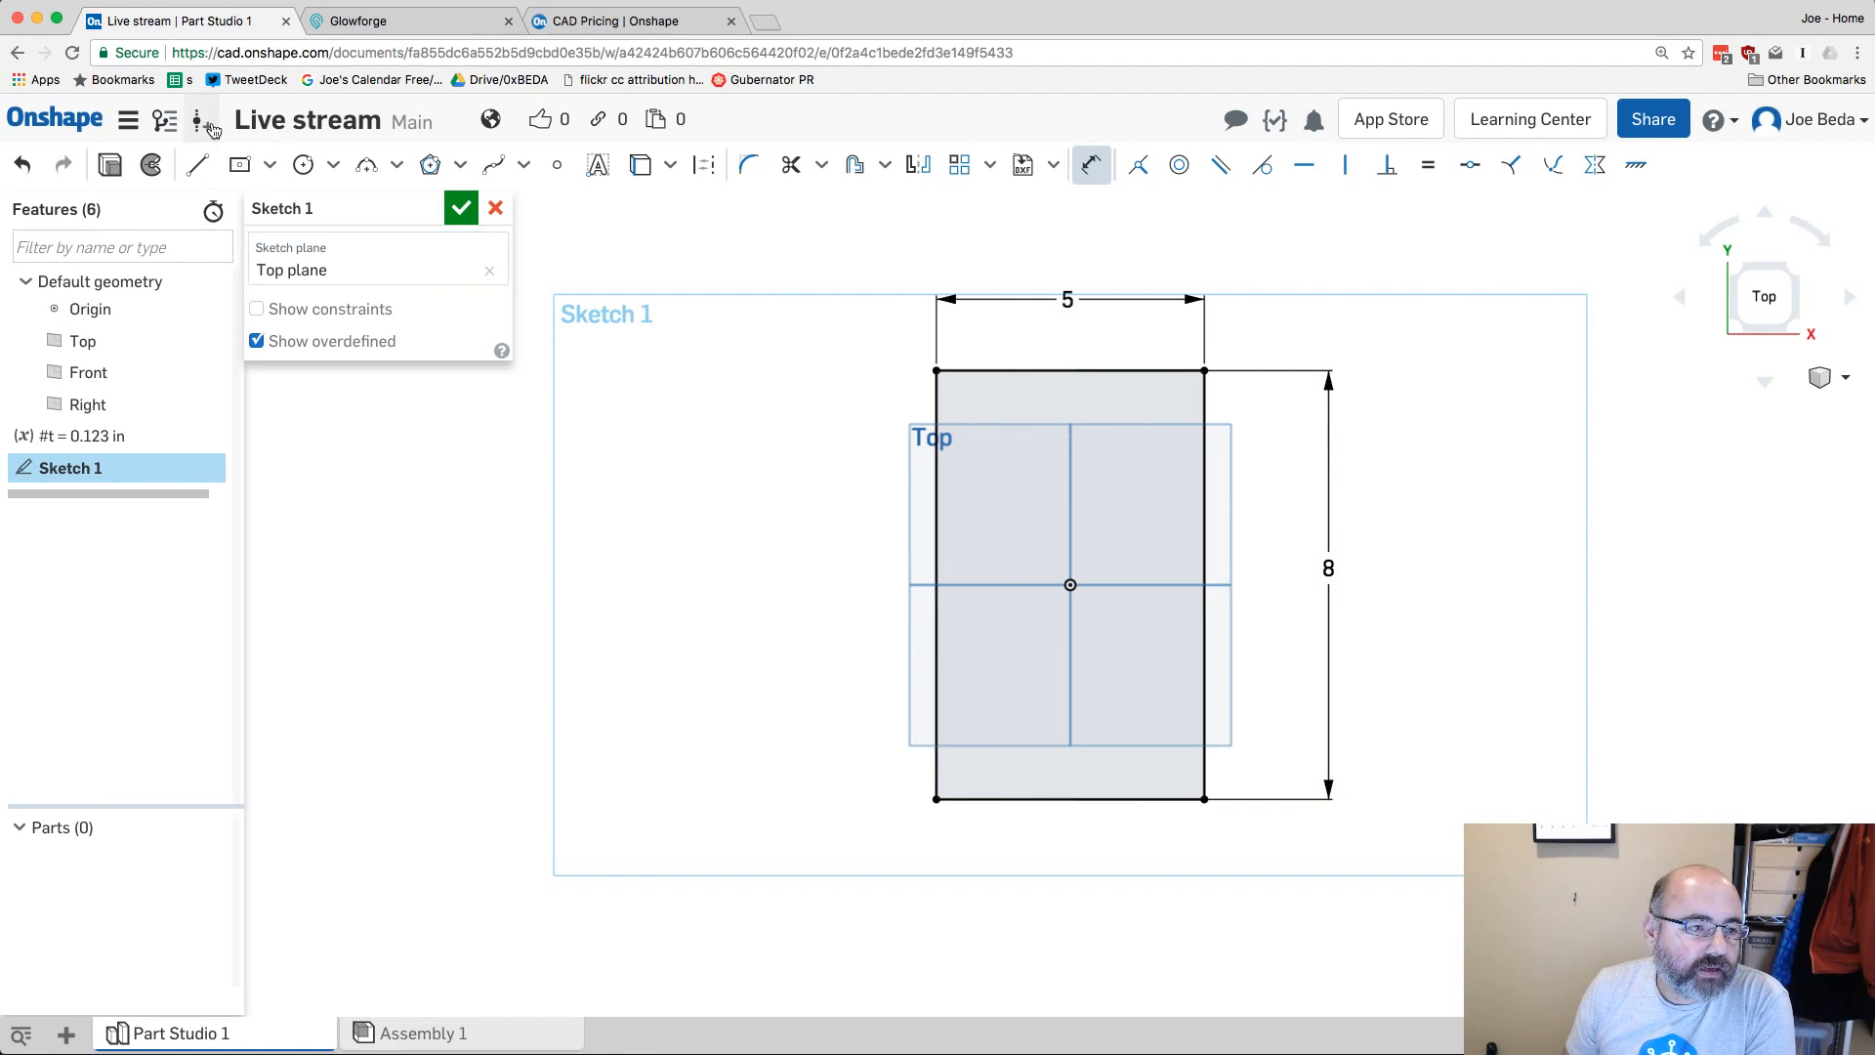
Review the workspace units and the available default length units, and close the settings without changing them.
click(128, 121)
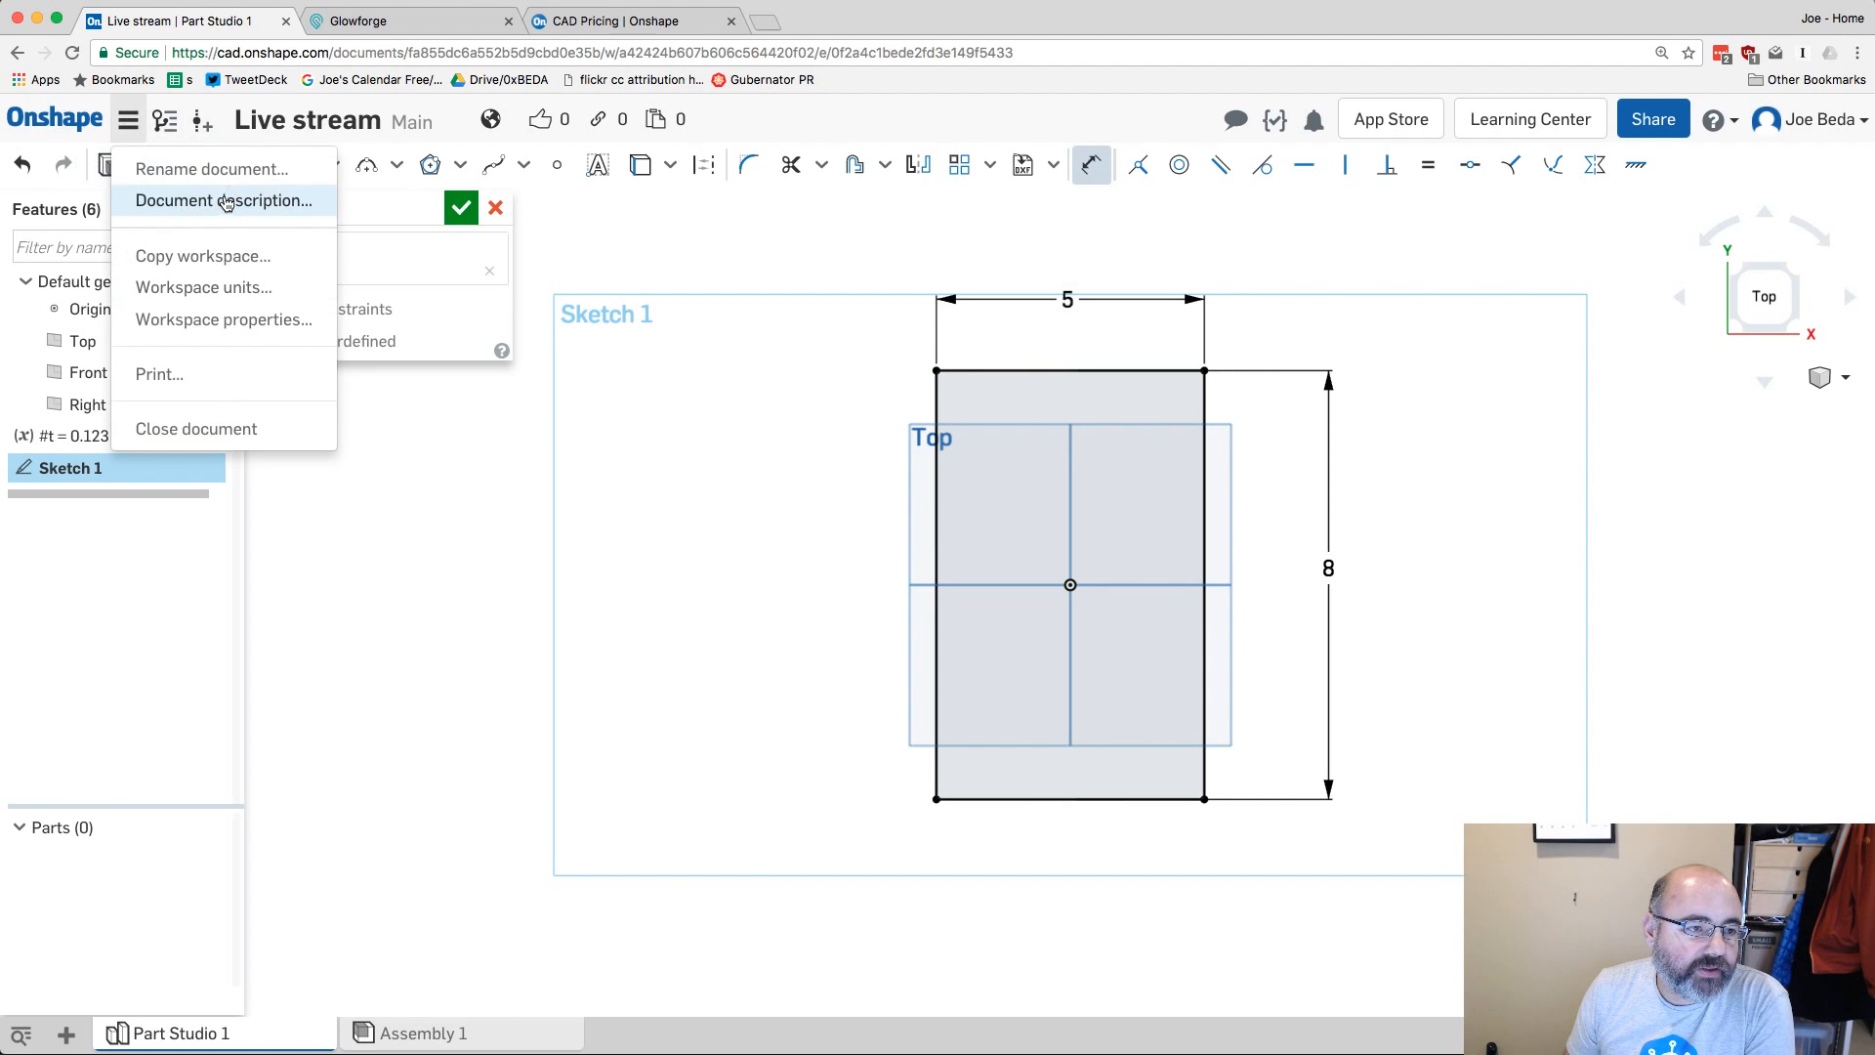
click(203, 287)
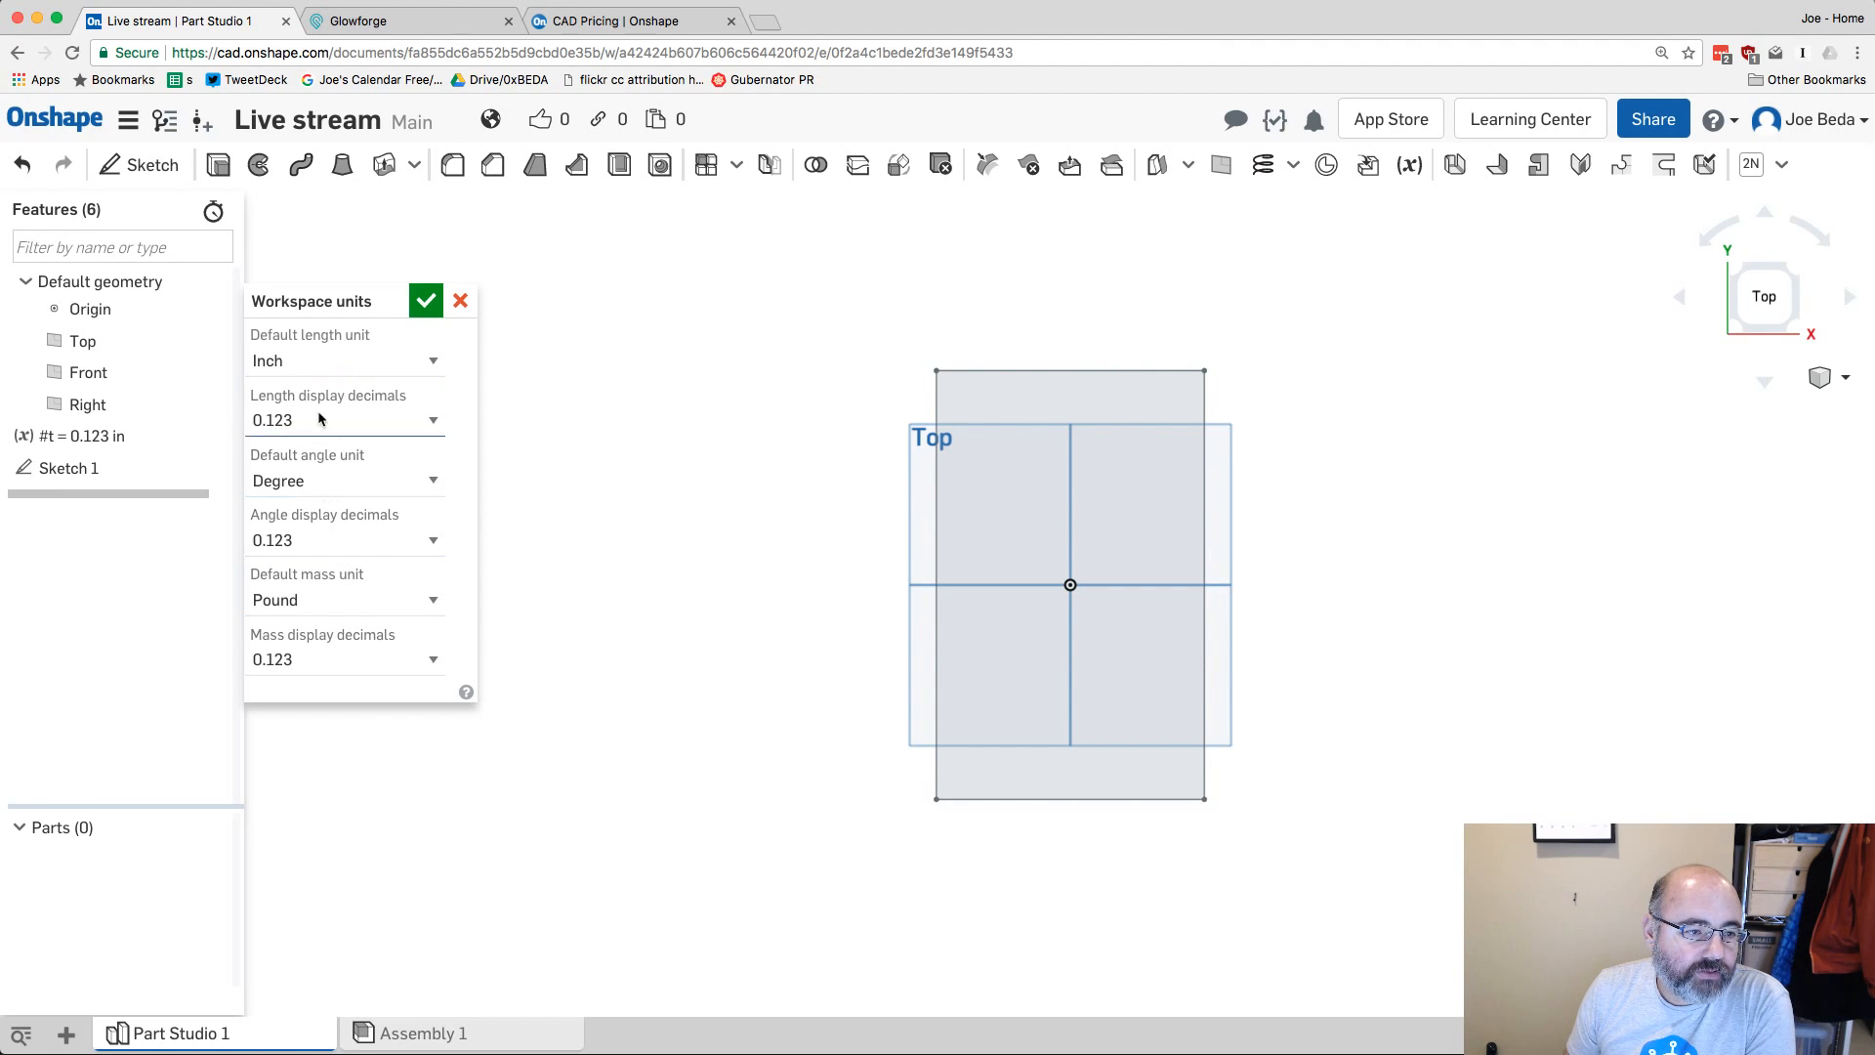
click(317, 369)
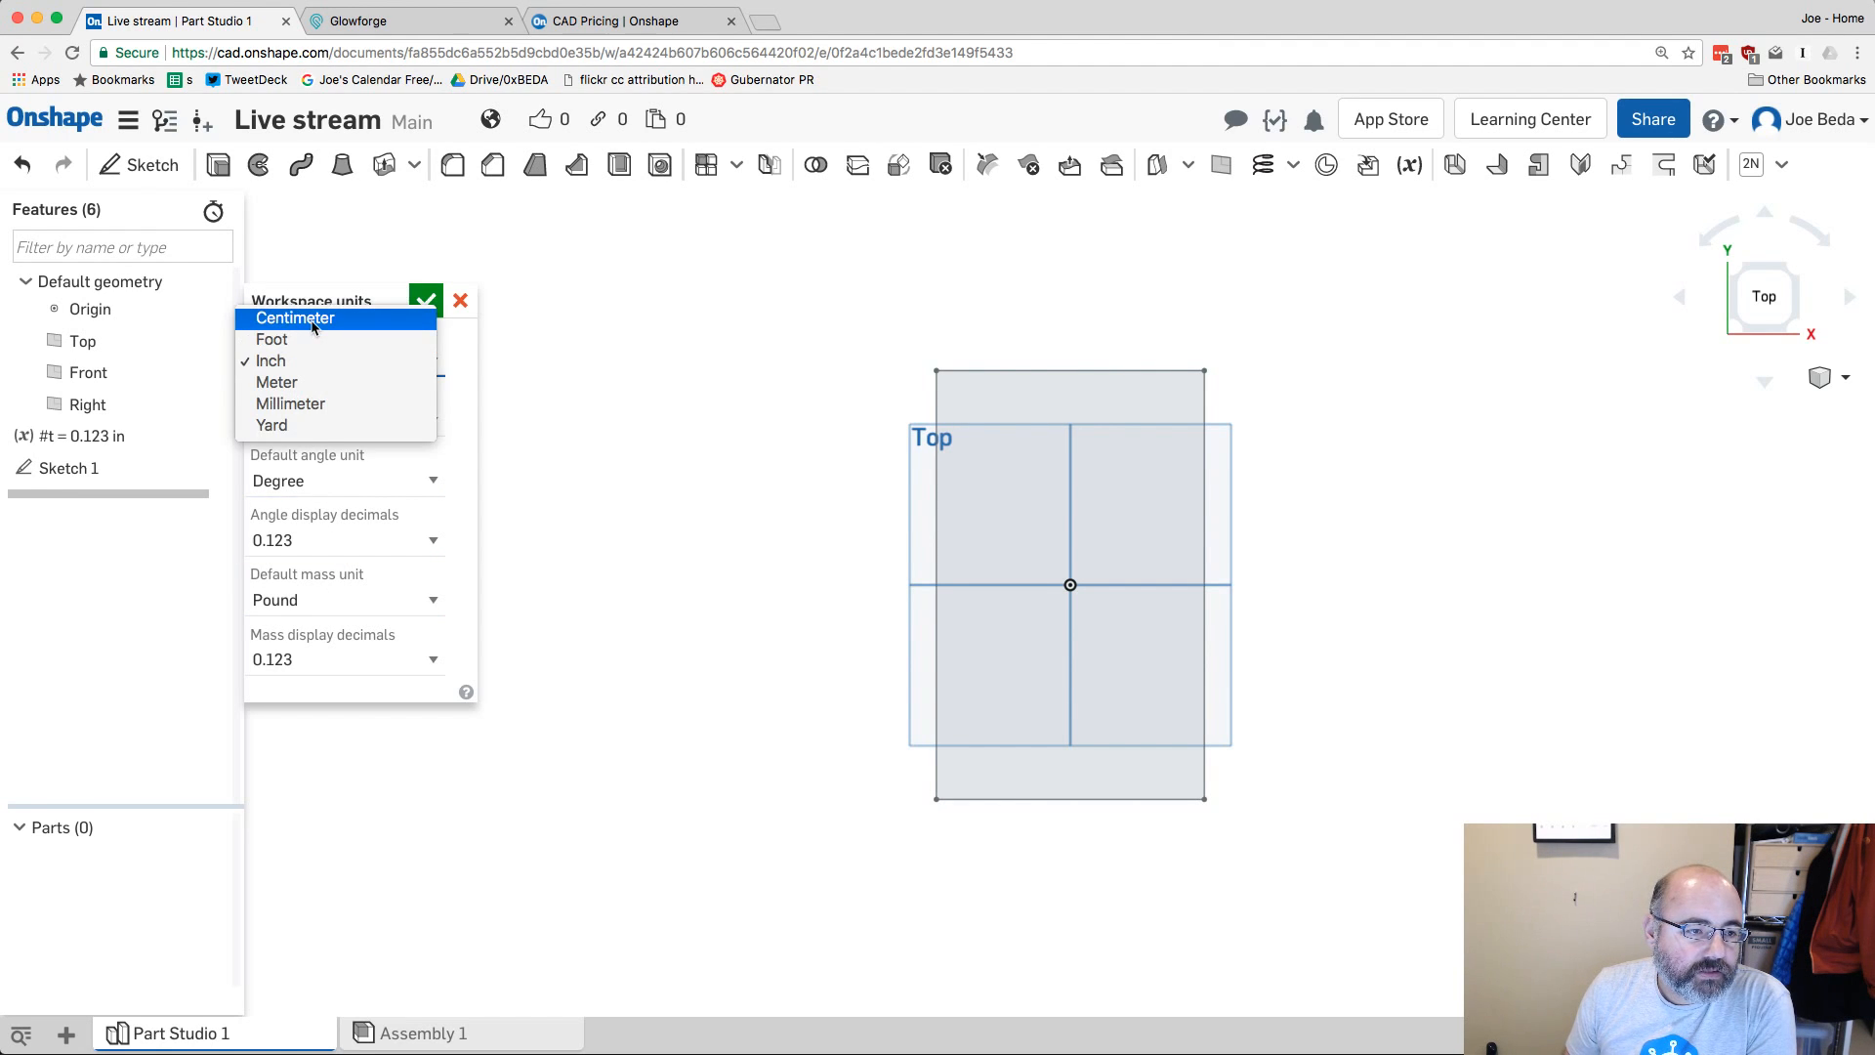
click(470, 348)
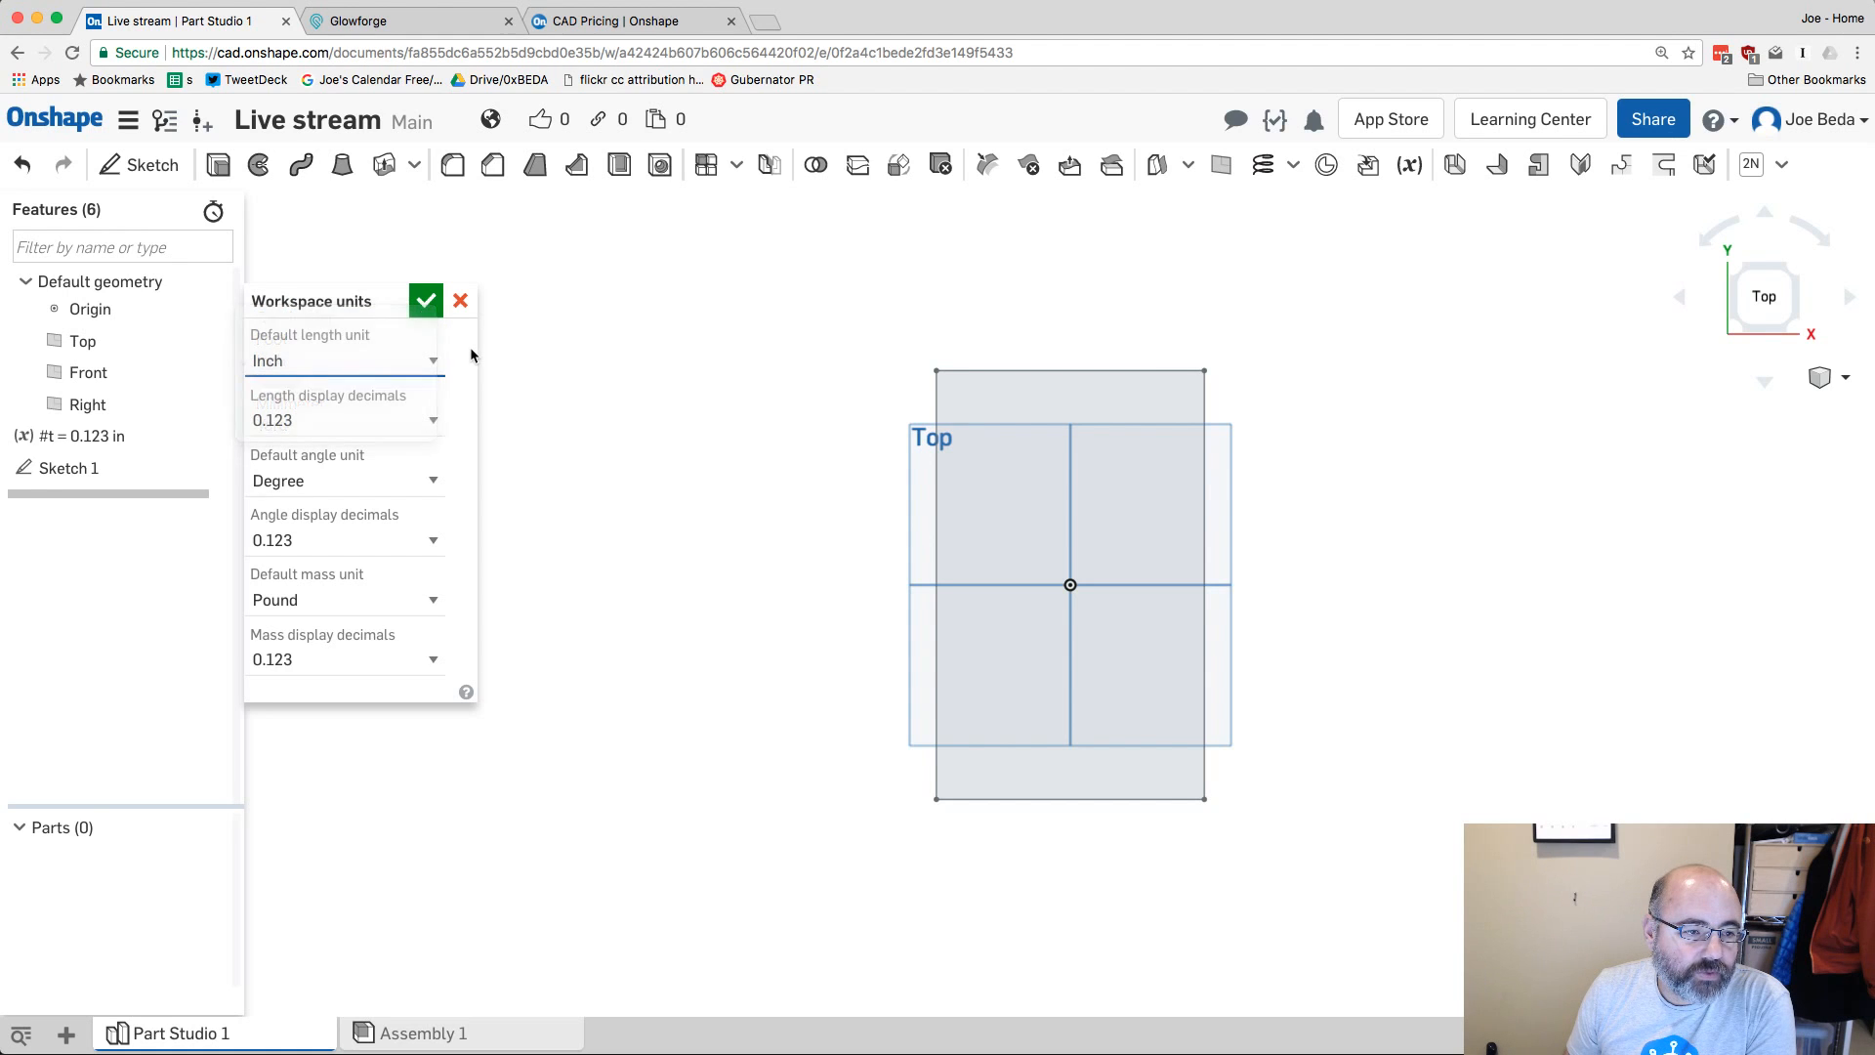
click(461, 303)
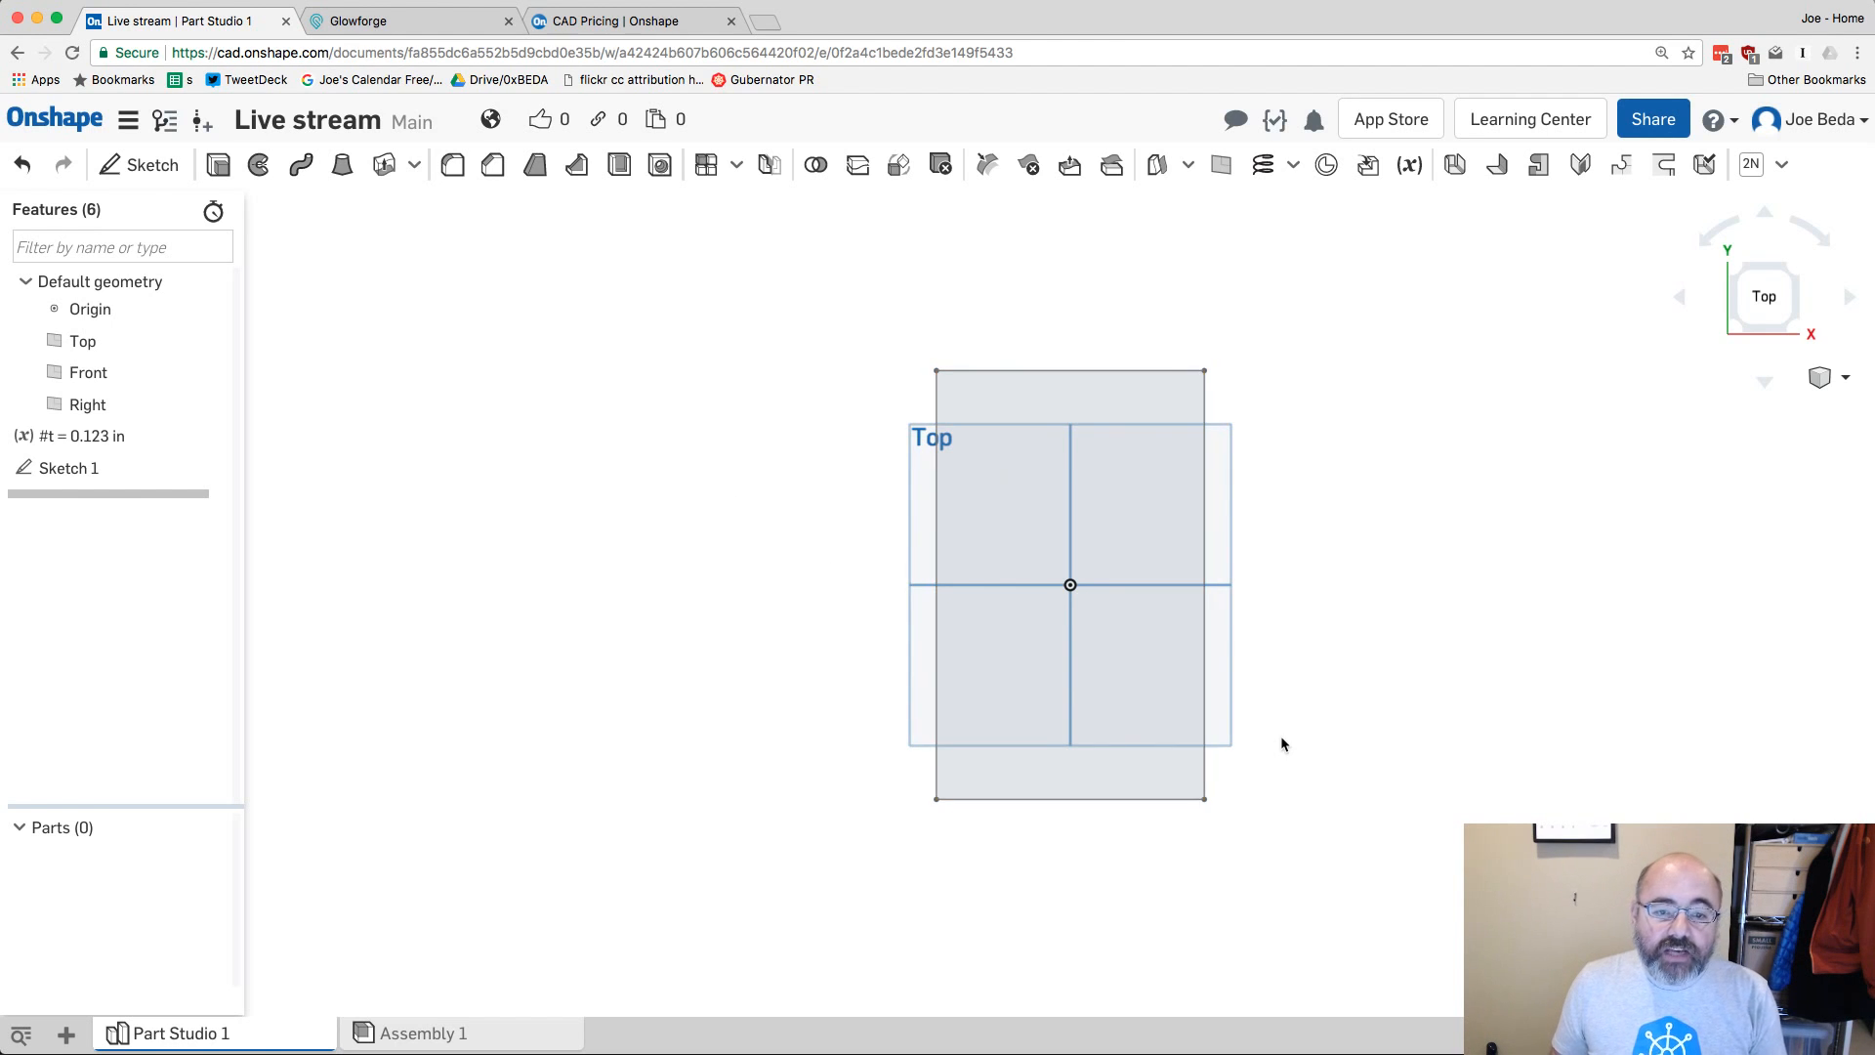
Show the rectangle sketch in the isometric view.
right_drag(1280, 734, 1269, 603)
key(shift+7)
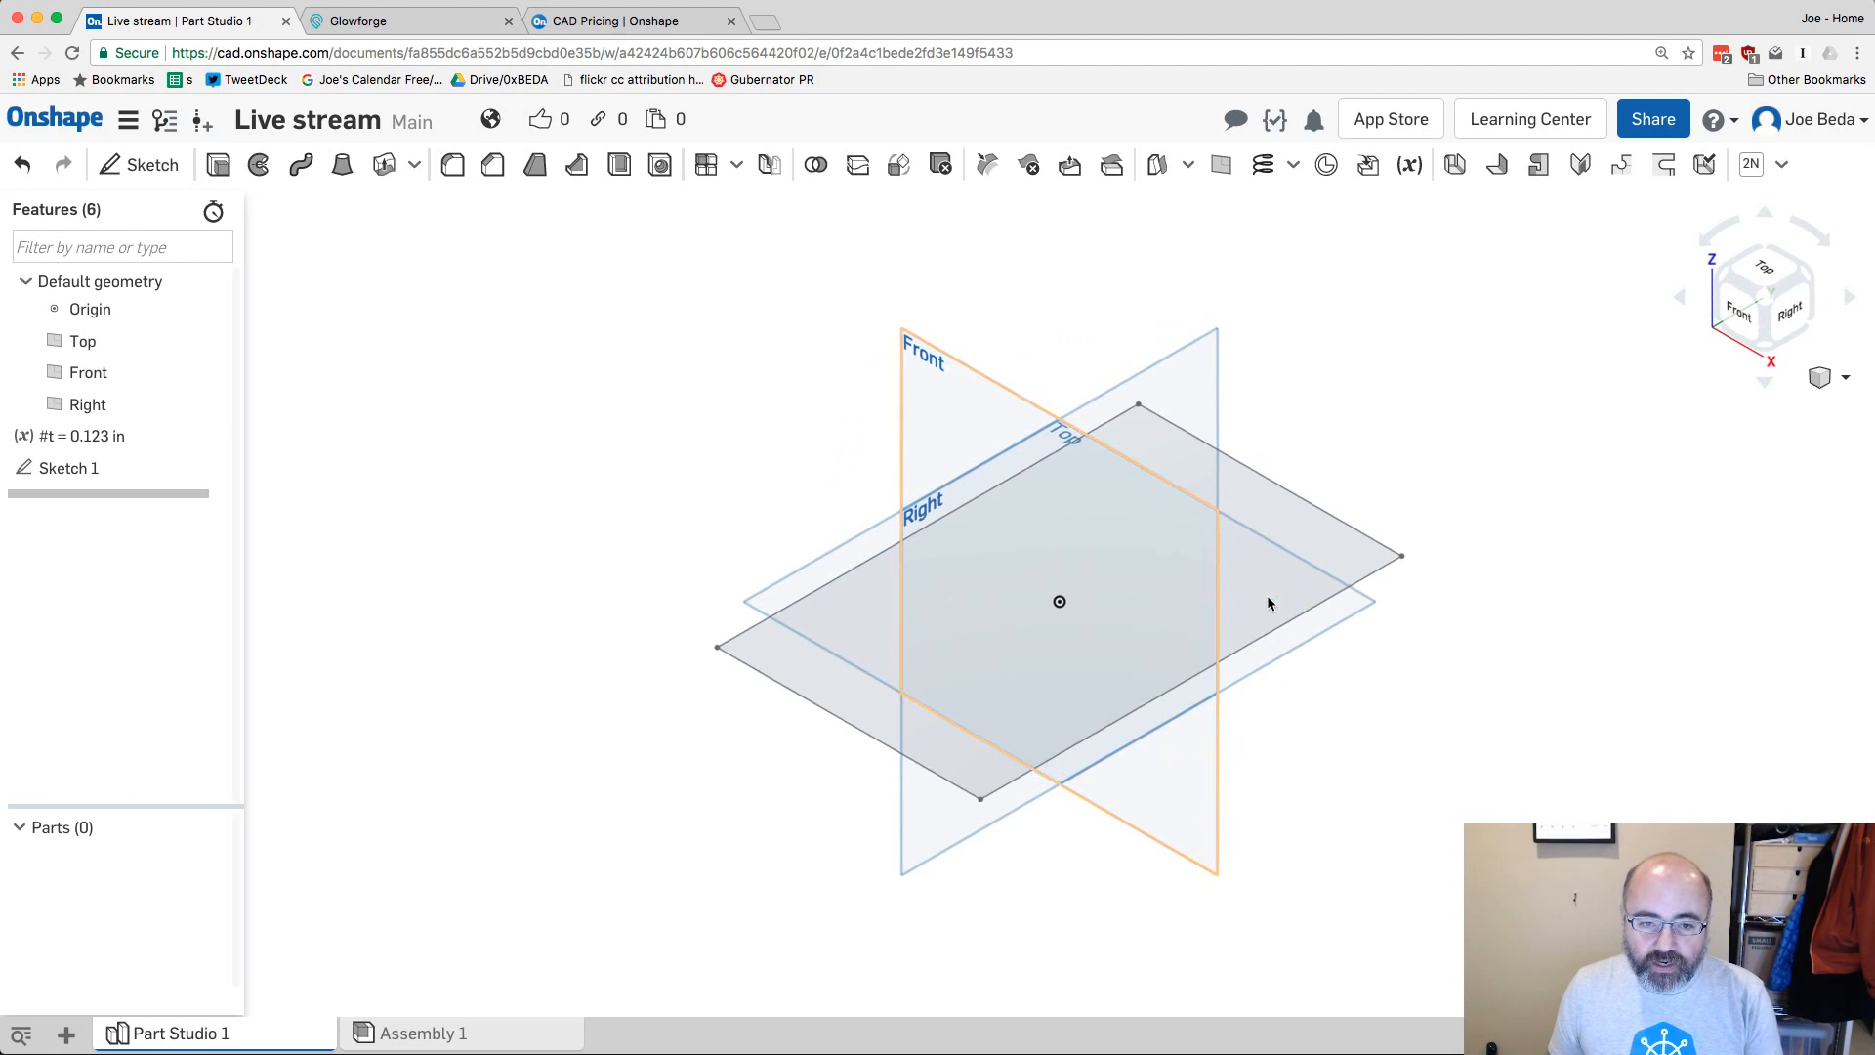
Extrude the rectangle sketch upward as a new solid with a blind depth of #t.
click(1765, 299)
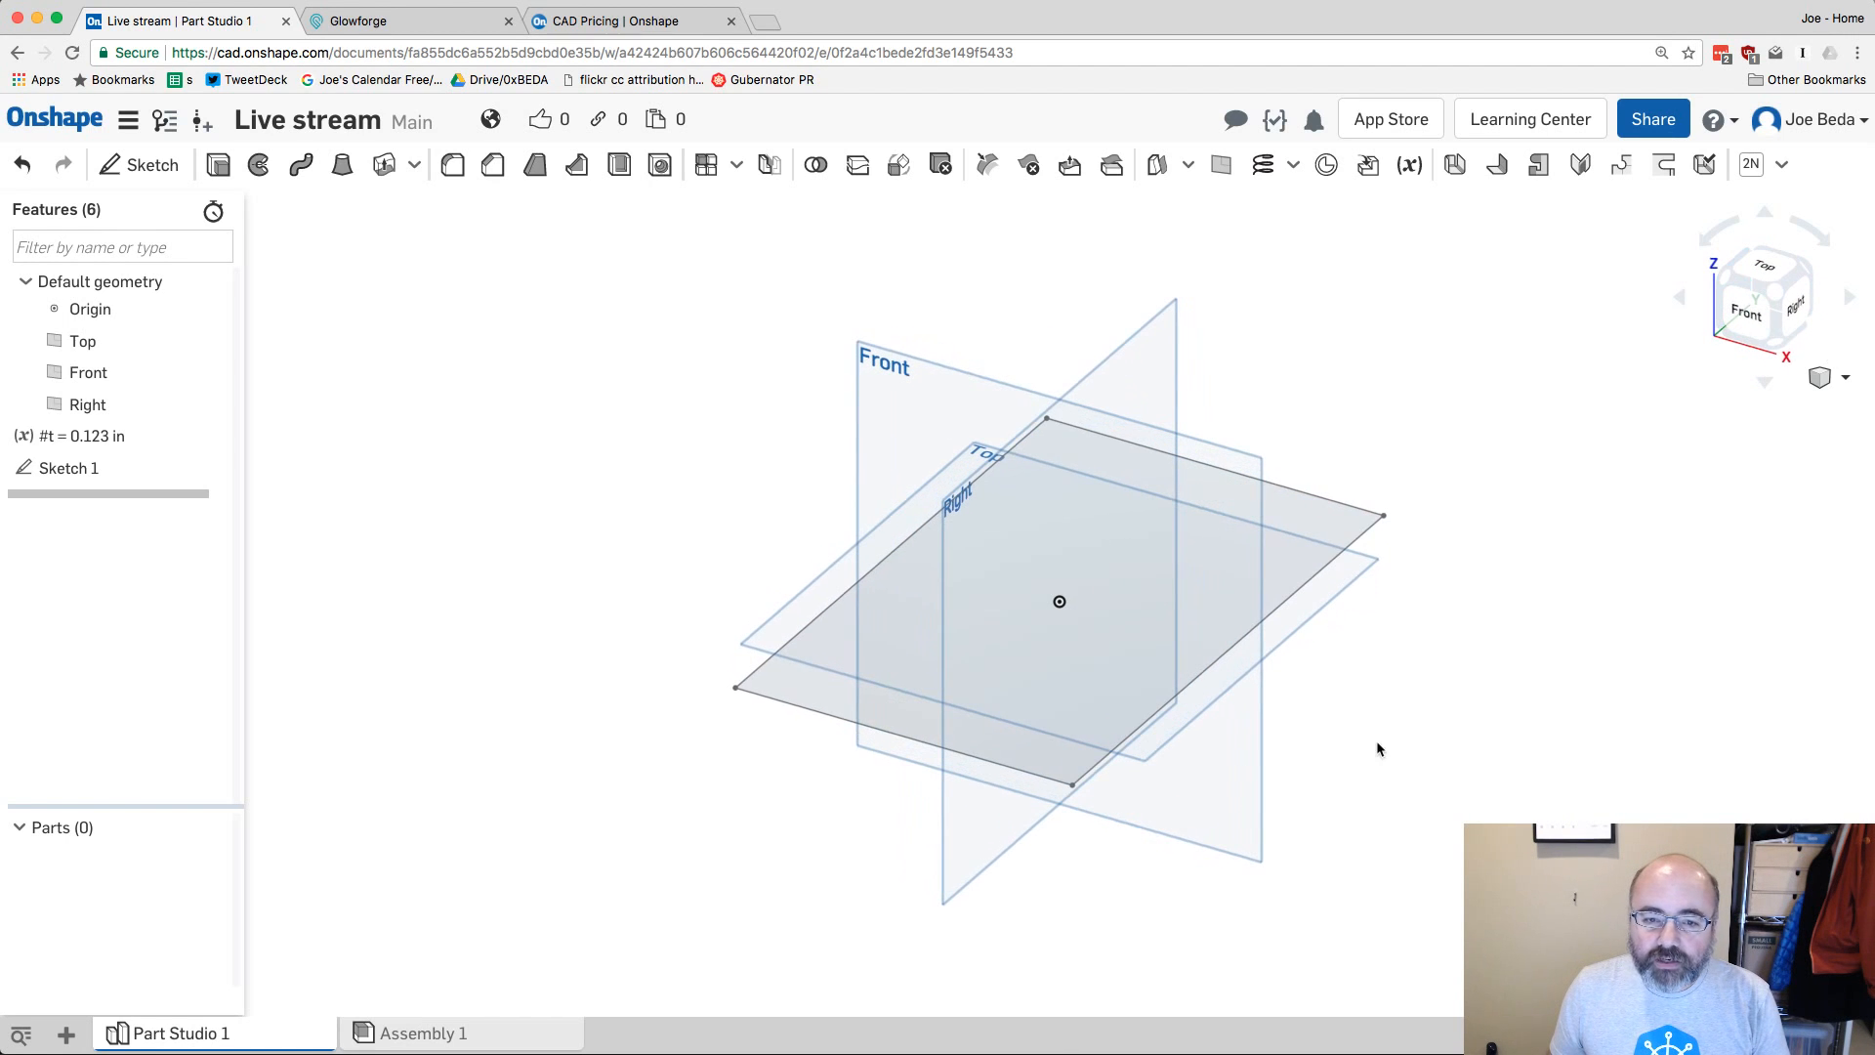
click(793, 682)
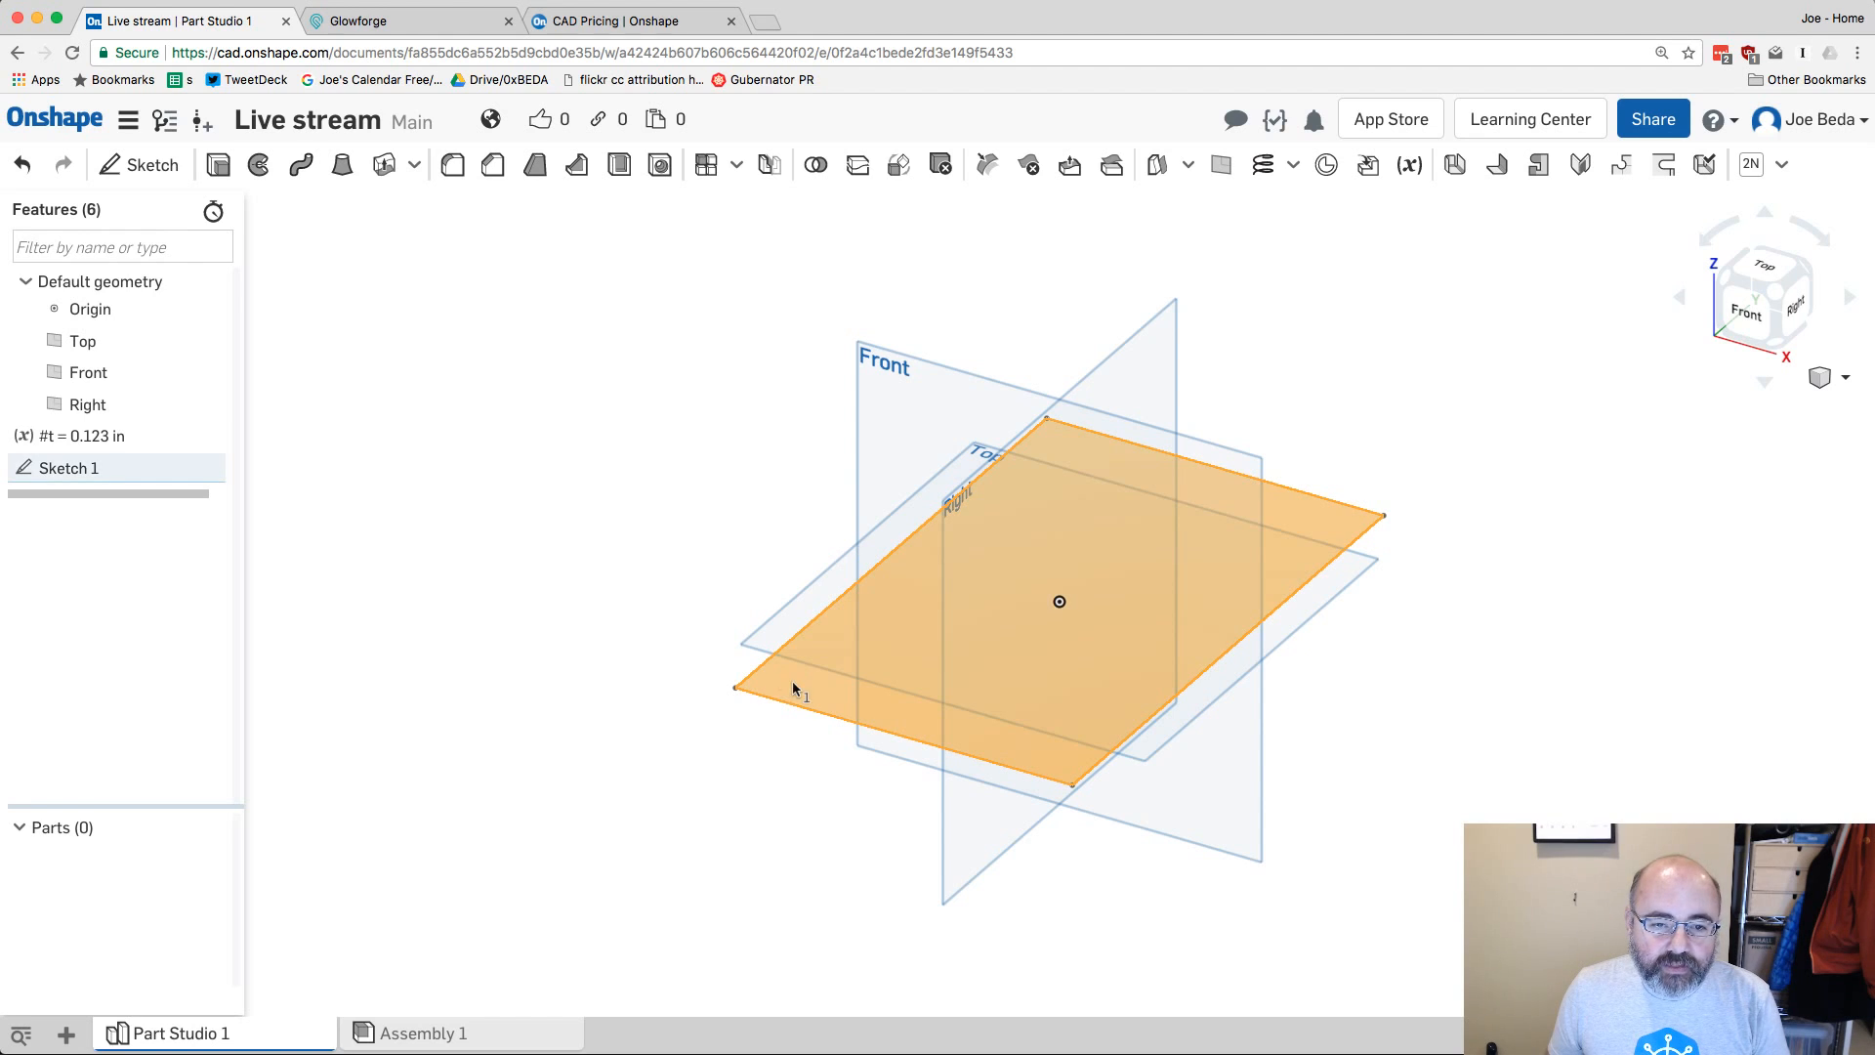
click(218, 164)
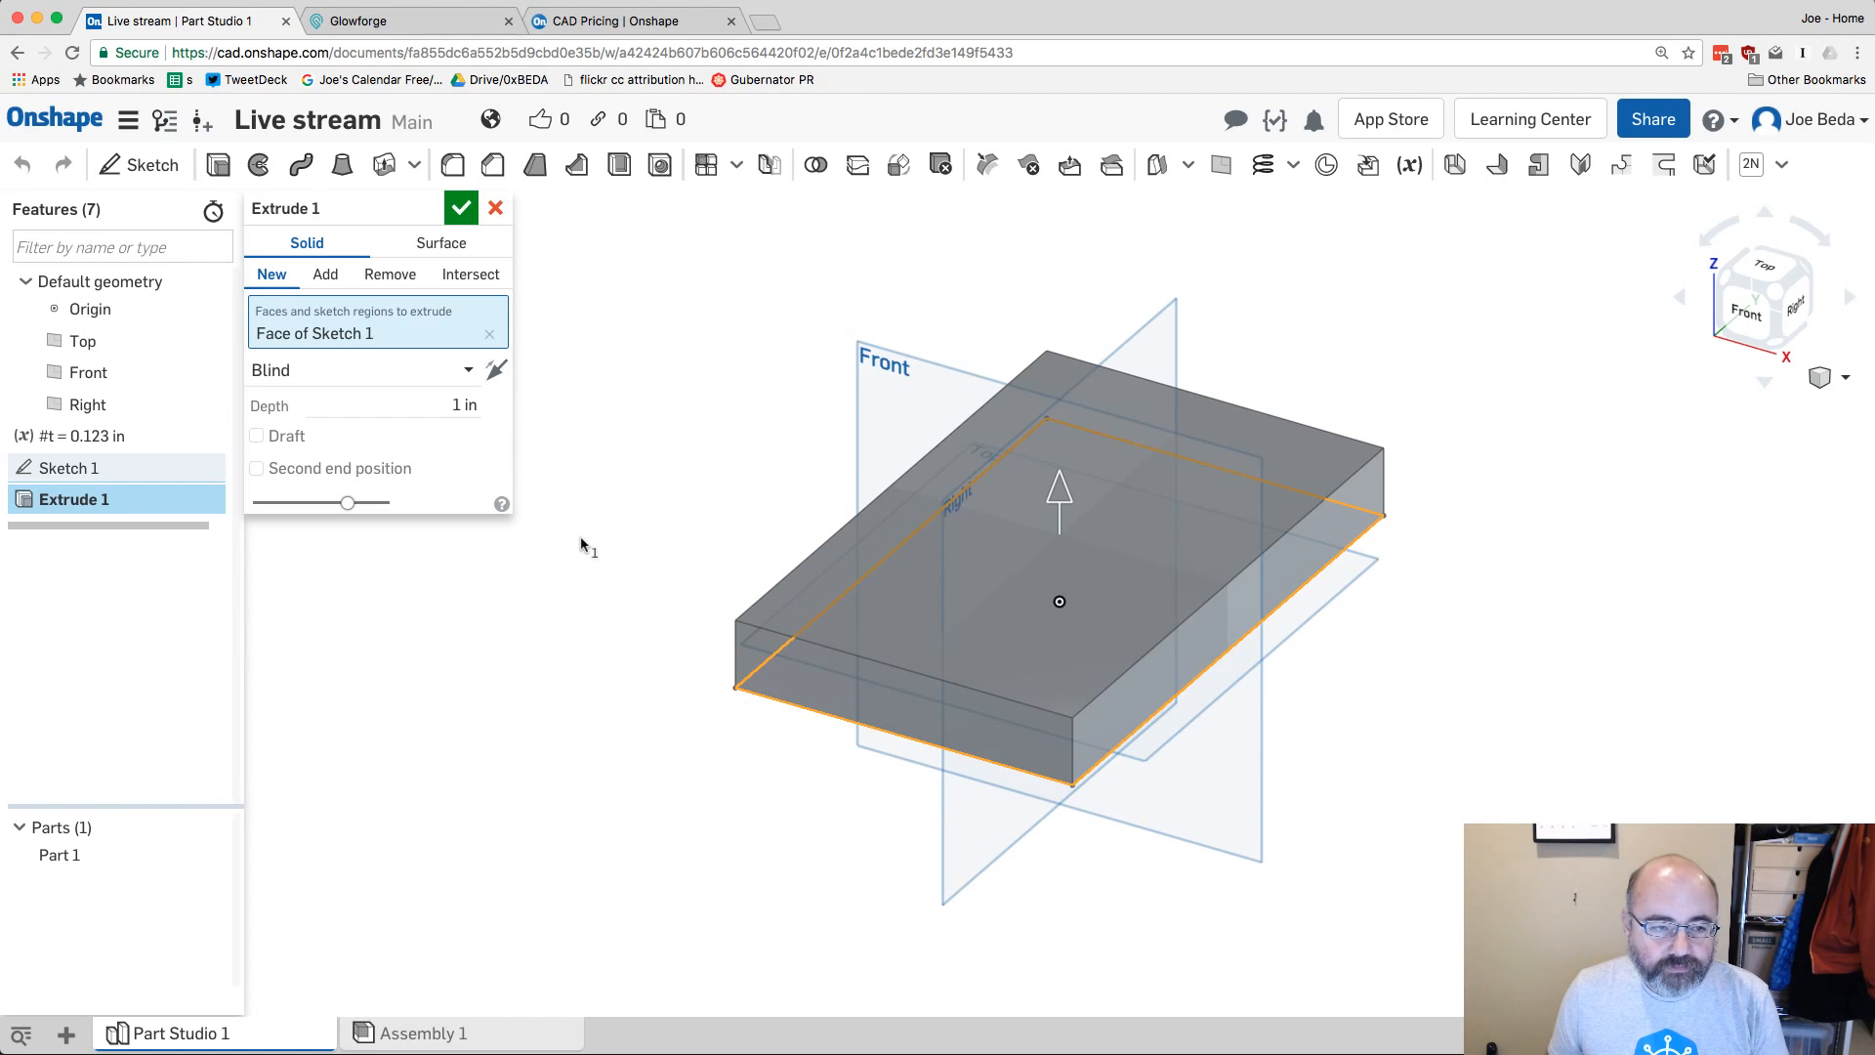
click(464, 392)
text(#)
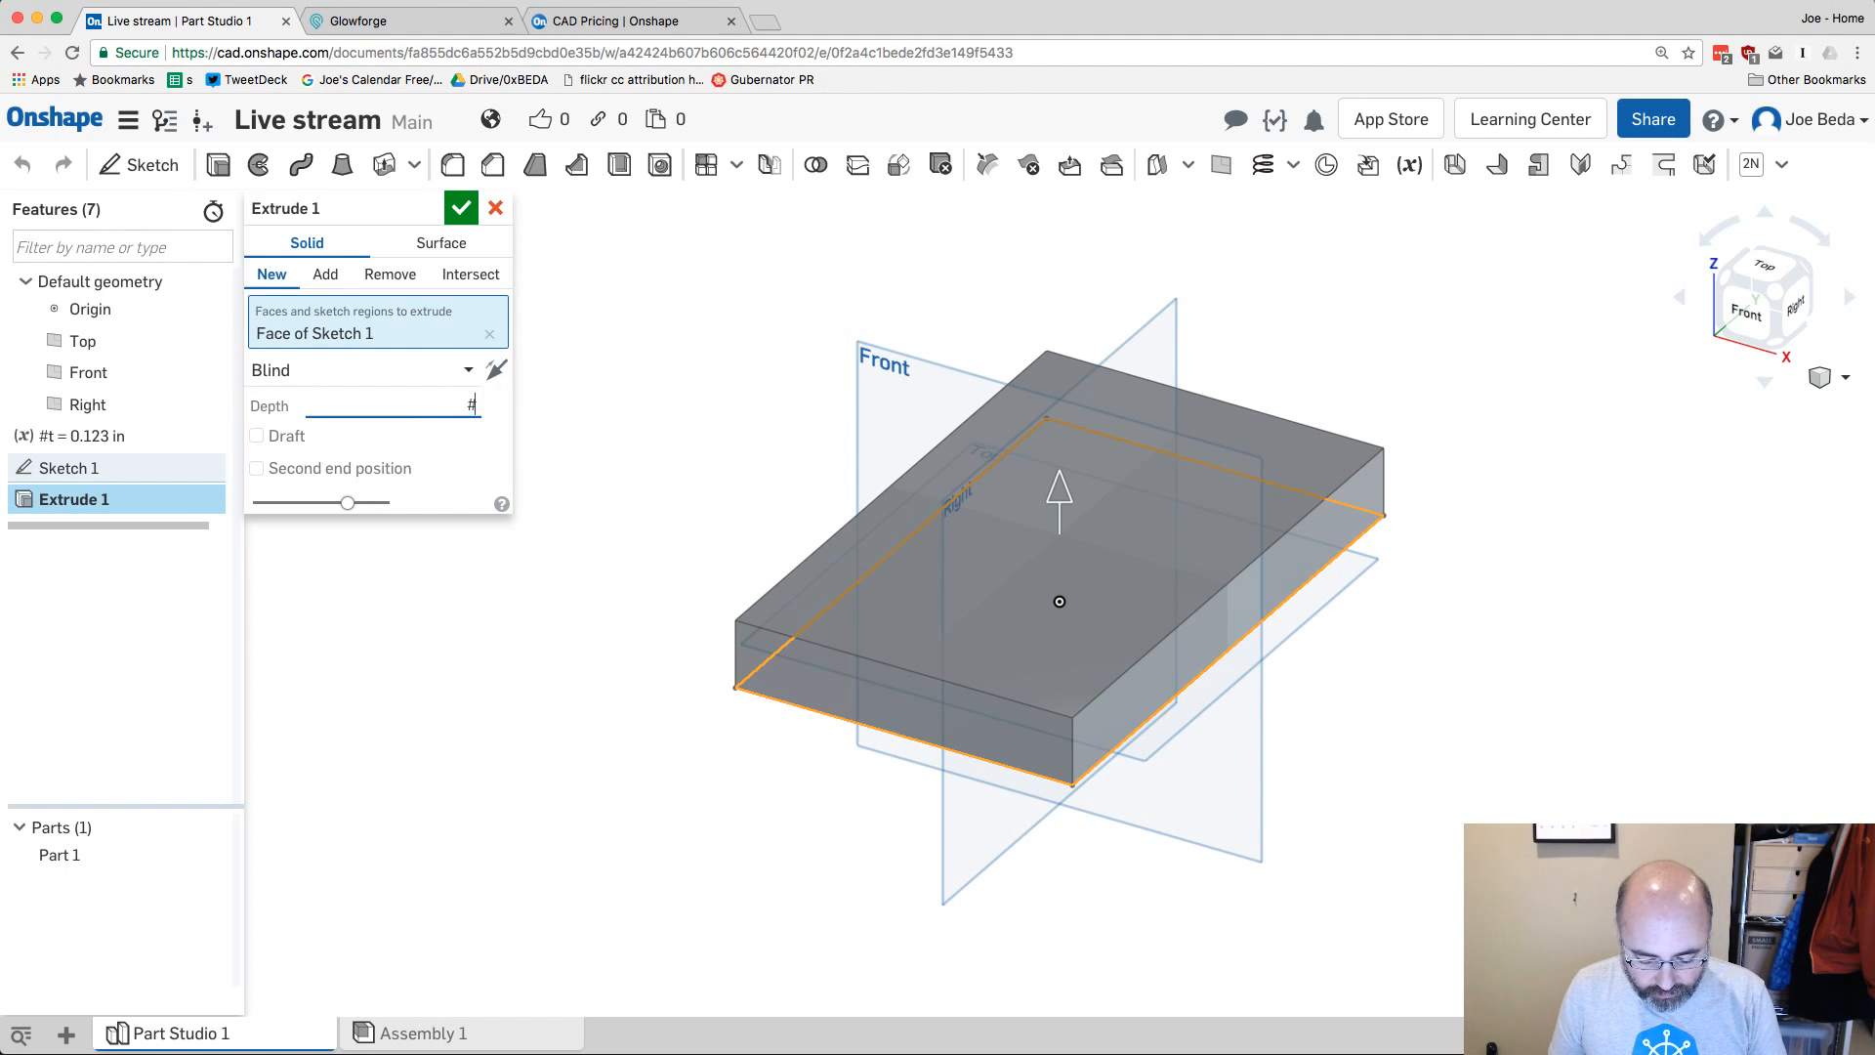
text(t)
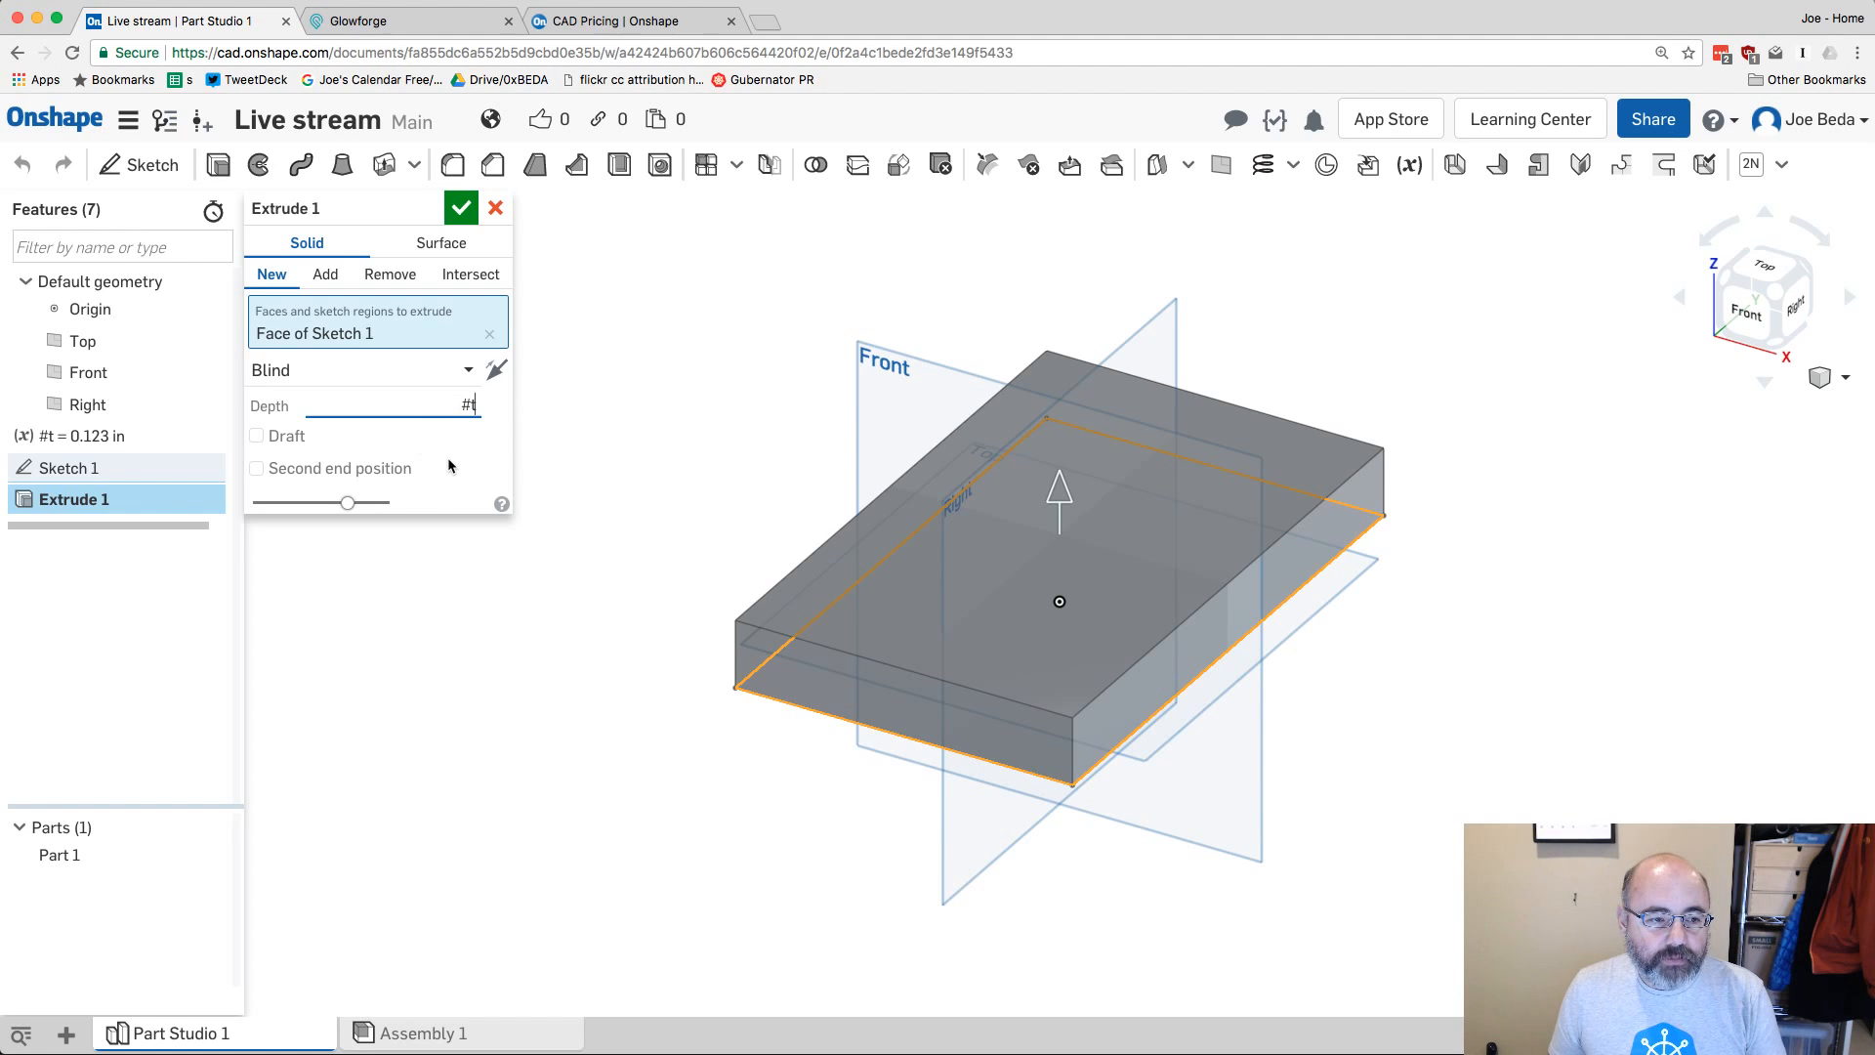
key(Tab)
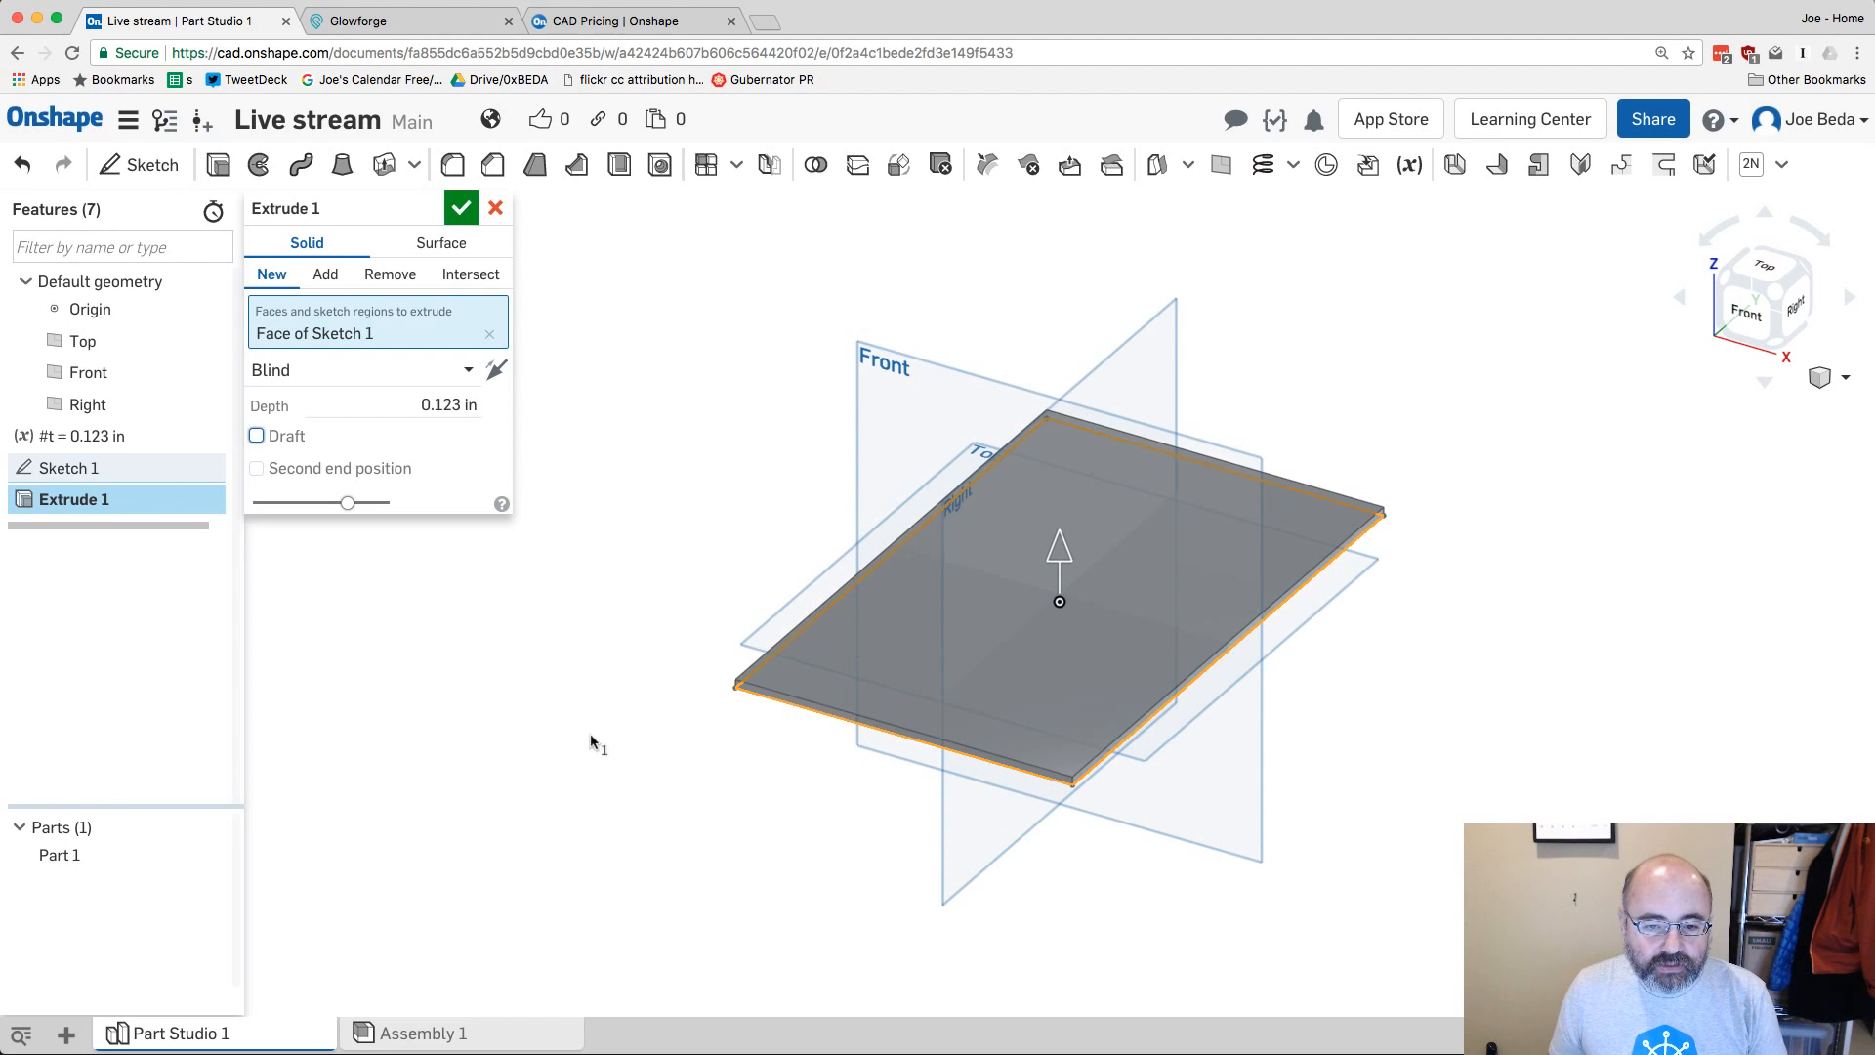
mouse_move(813, 746)
right_down()
mouse_move(816, 721)
mouse_move(865, 703)
mouse_move(835, 695)
mouse_move(826, 737)
right_up()
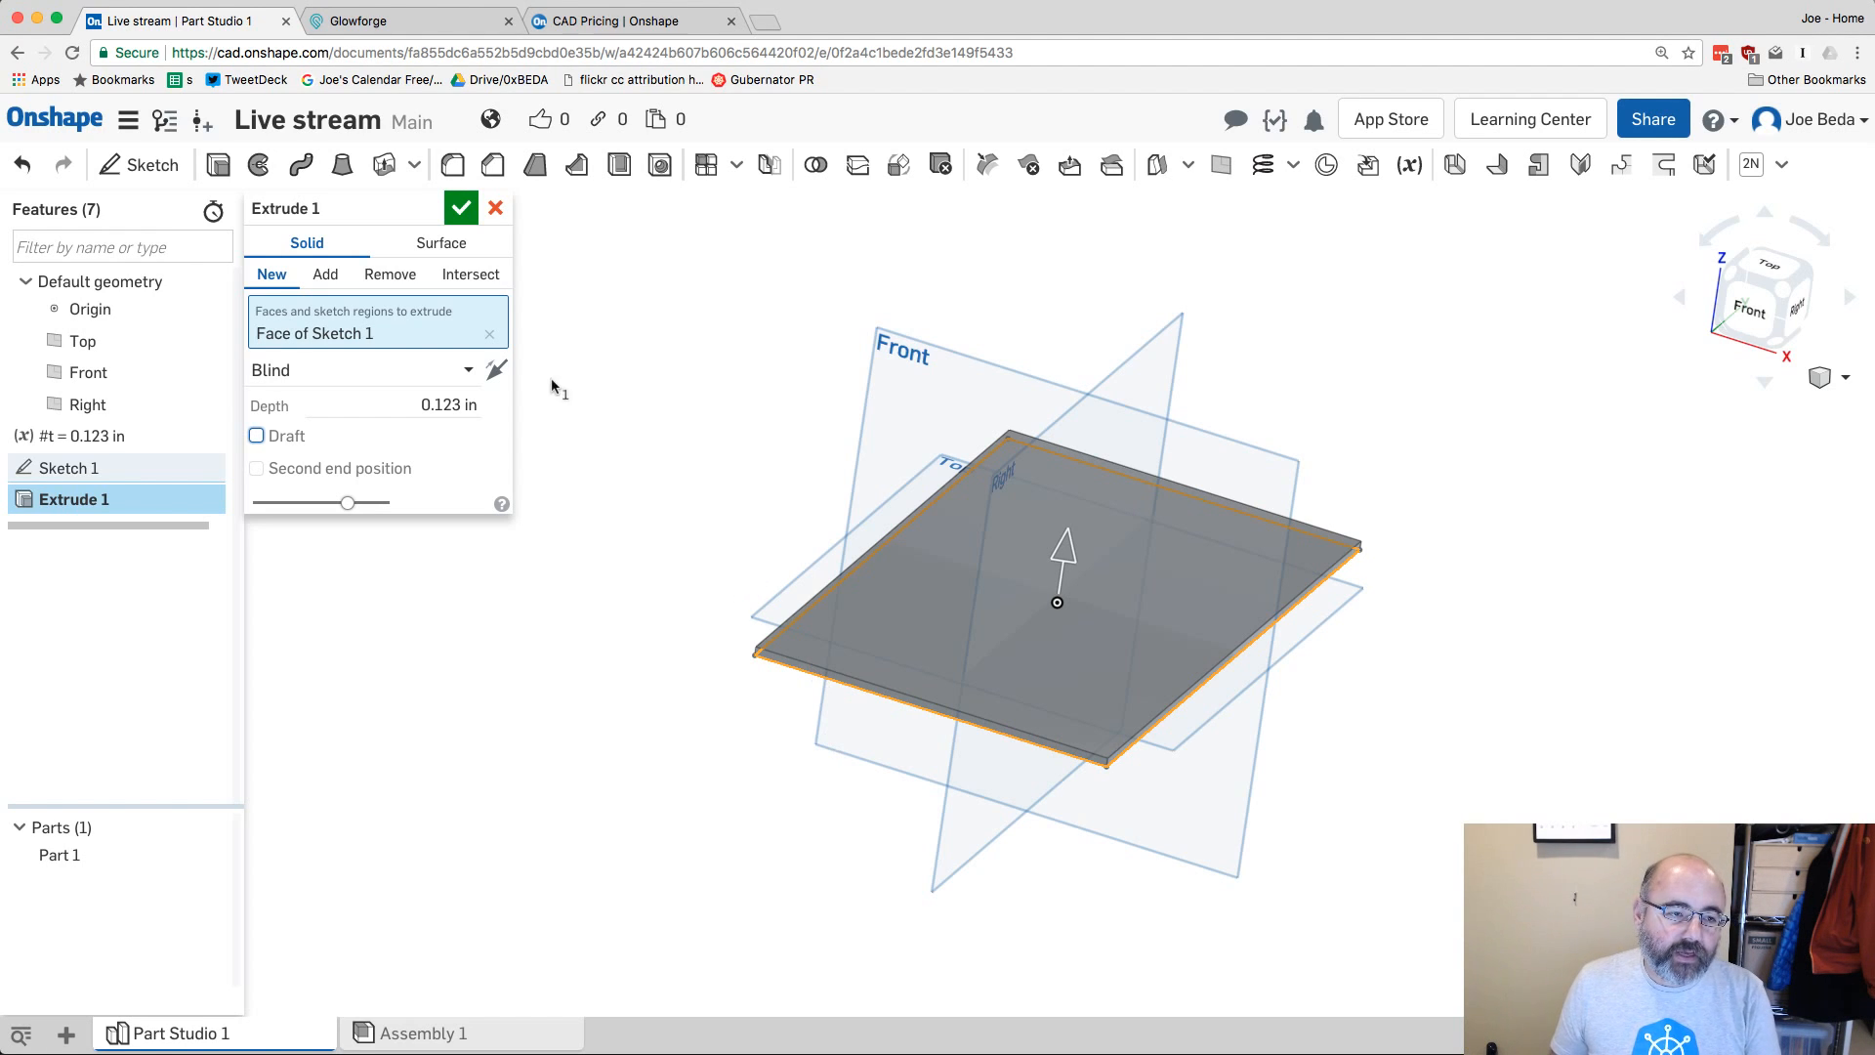
click(465, 209)
Start a sketch on the plate's narrow front face and view it straight on.
right_drag(1037, 708, 1075, 701)
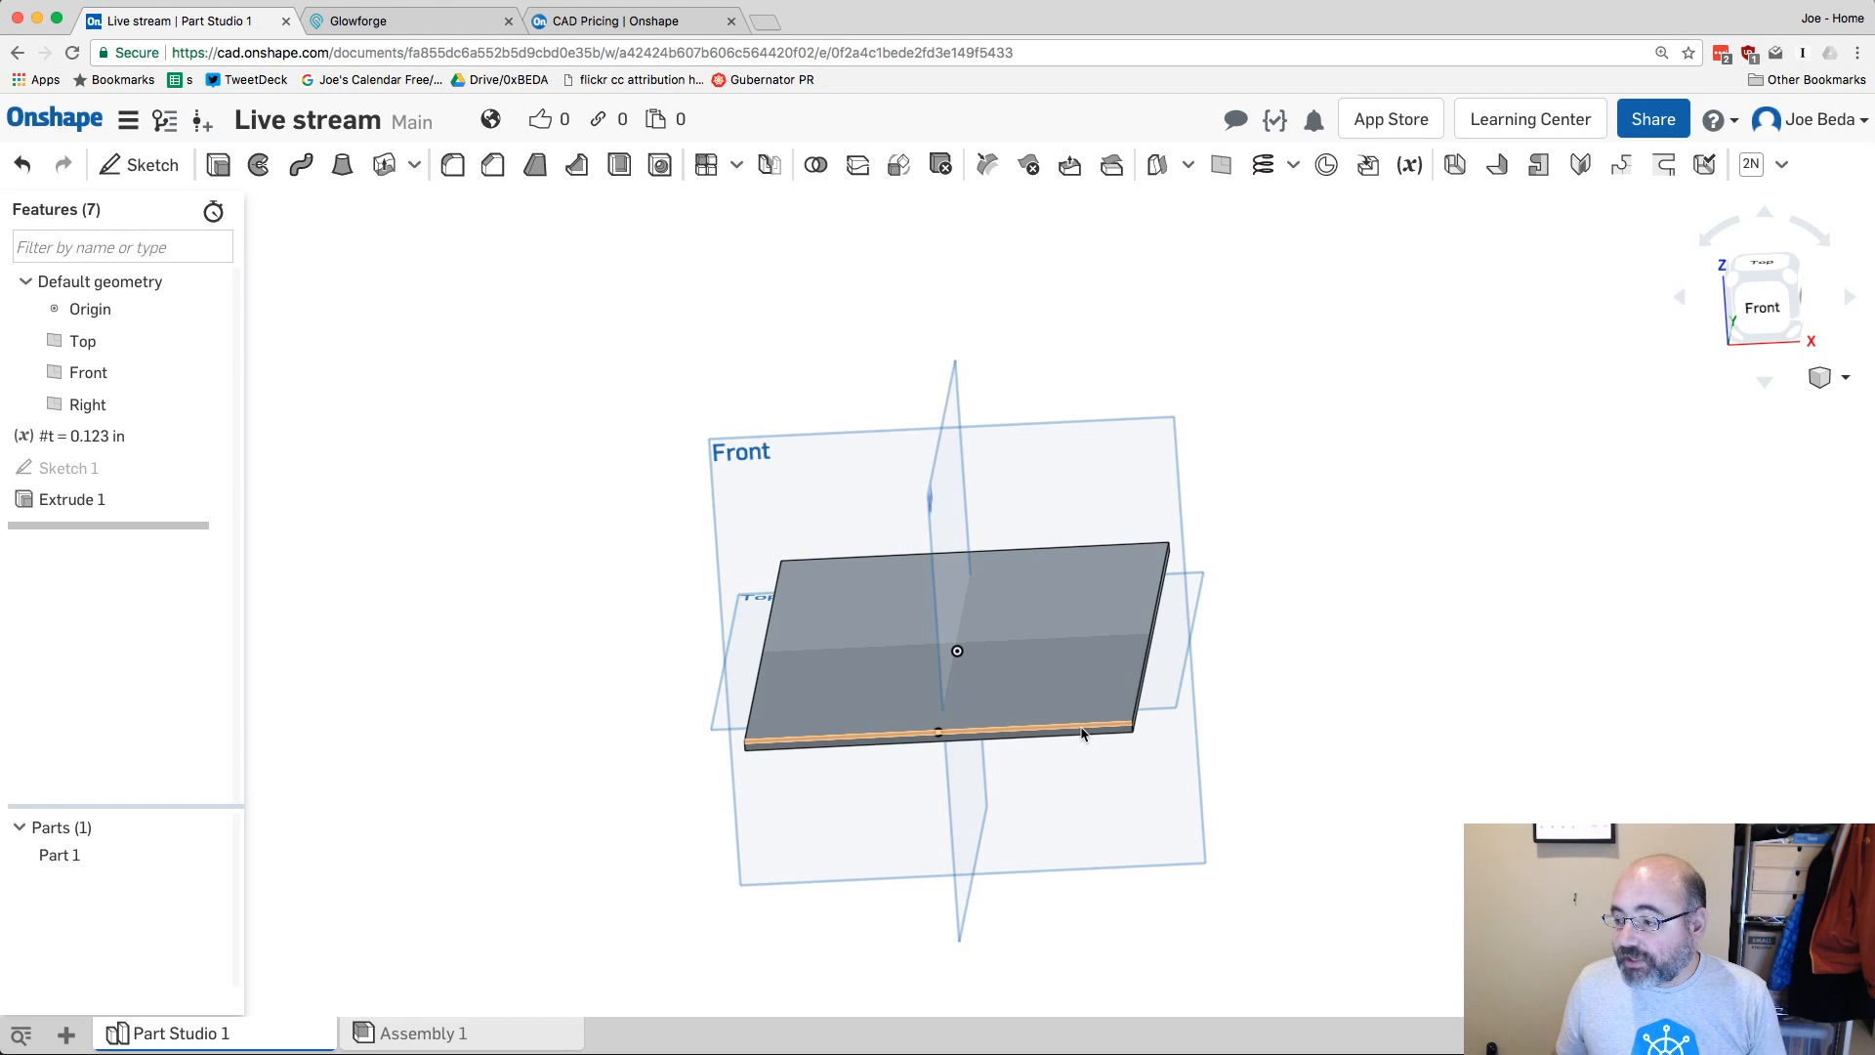
scroll(1081, 732, up, 3)
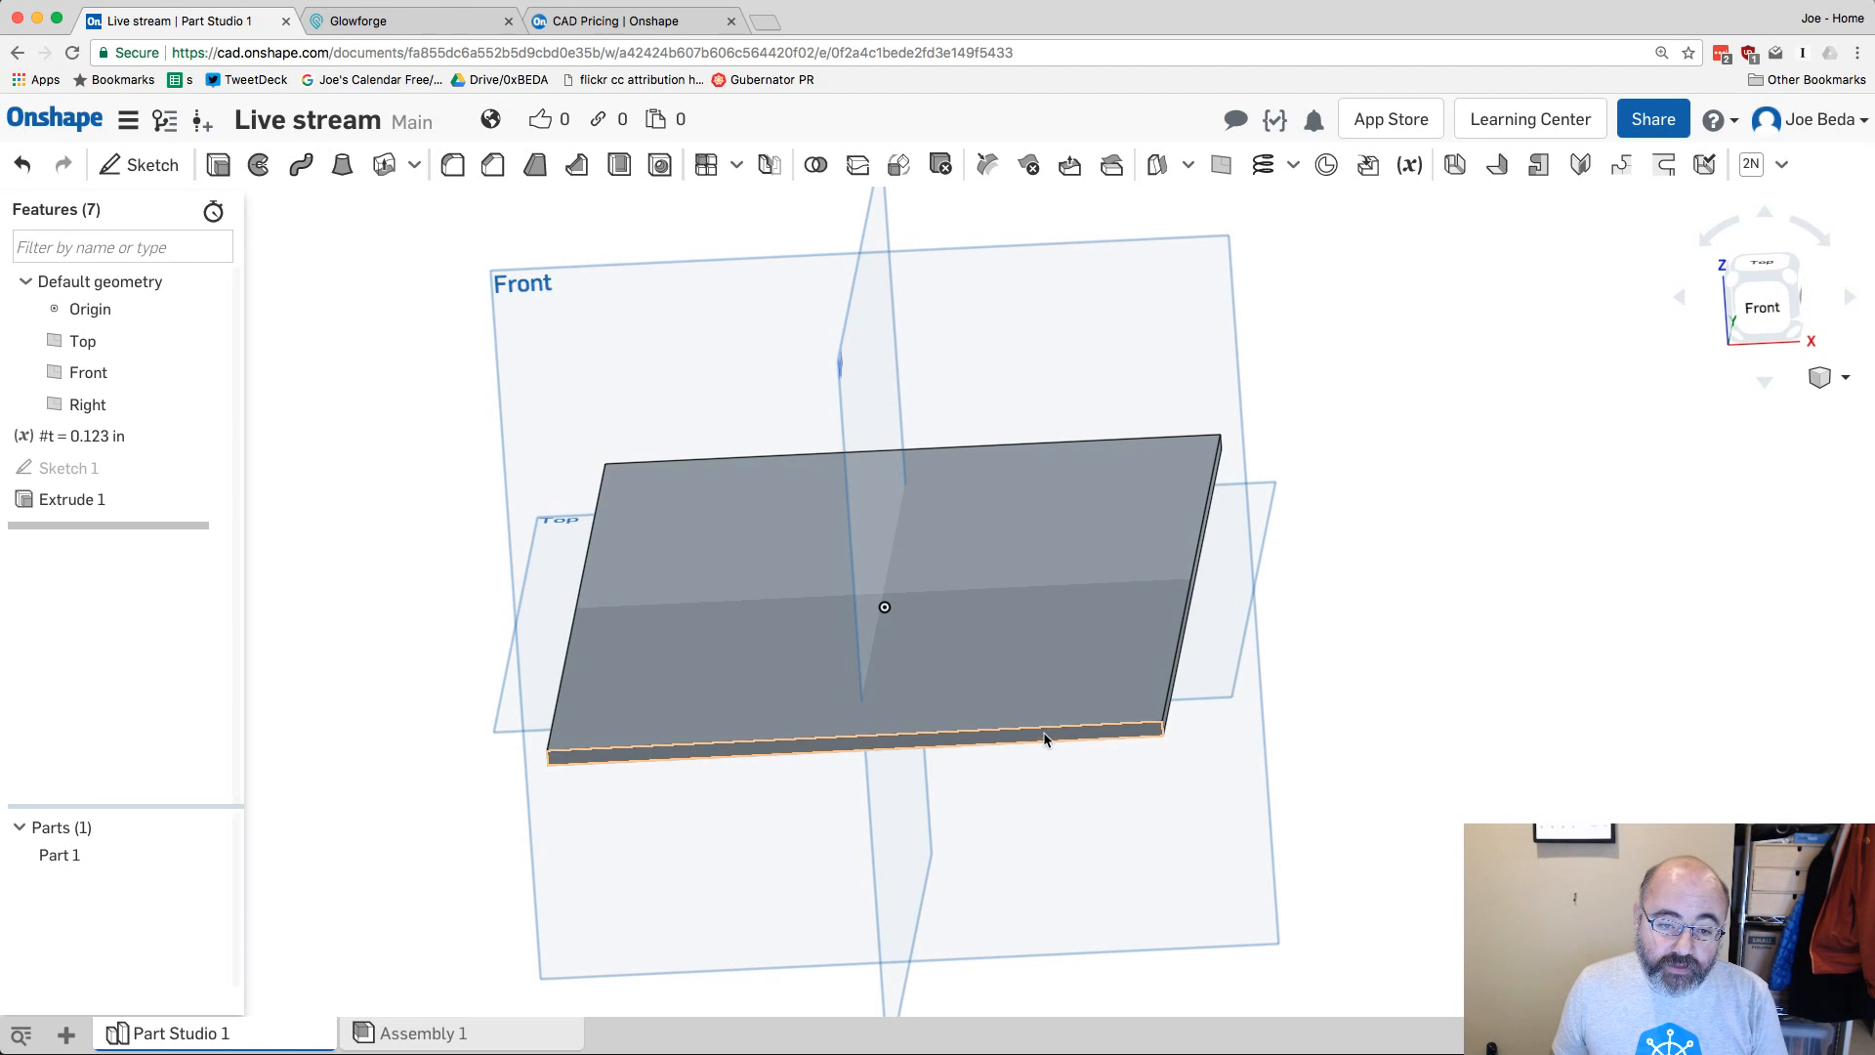
click(1043, 738)
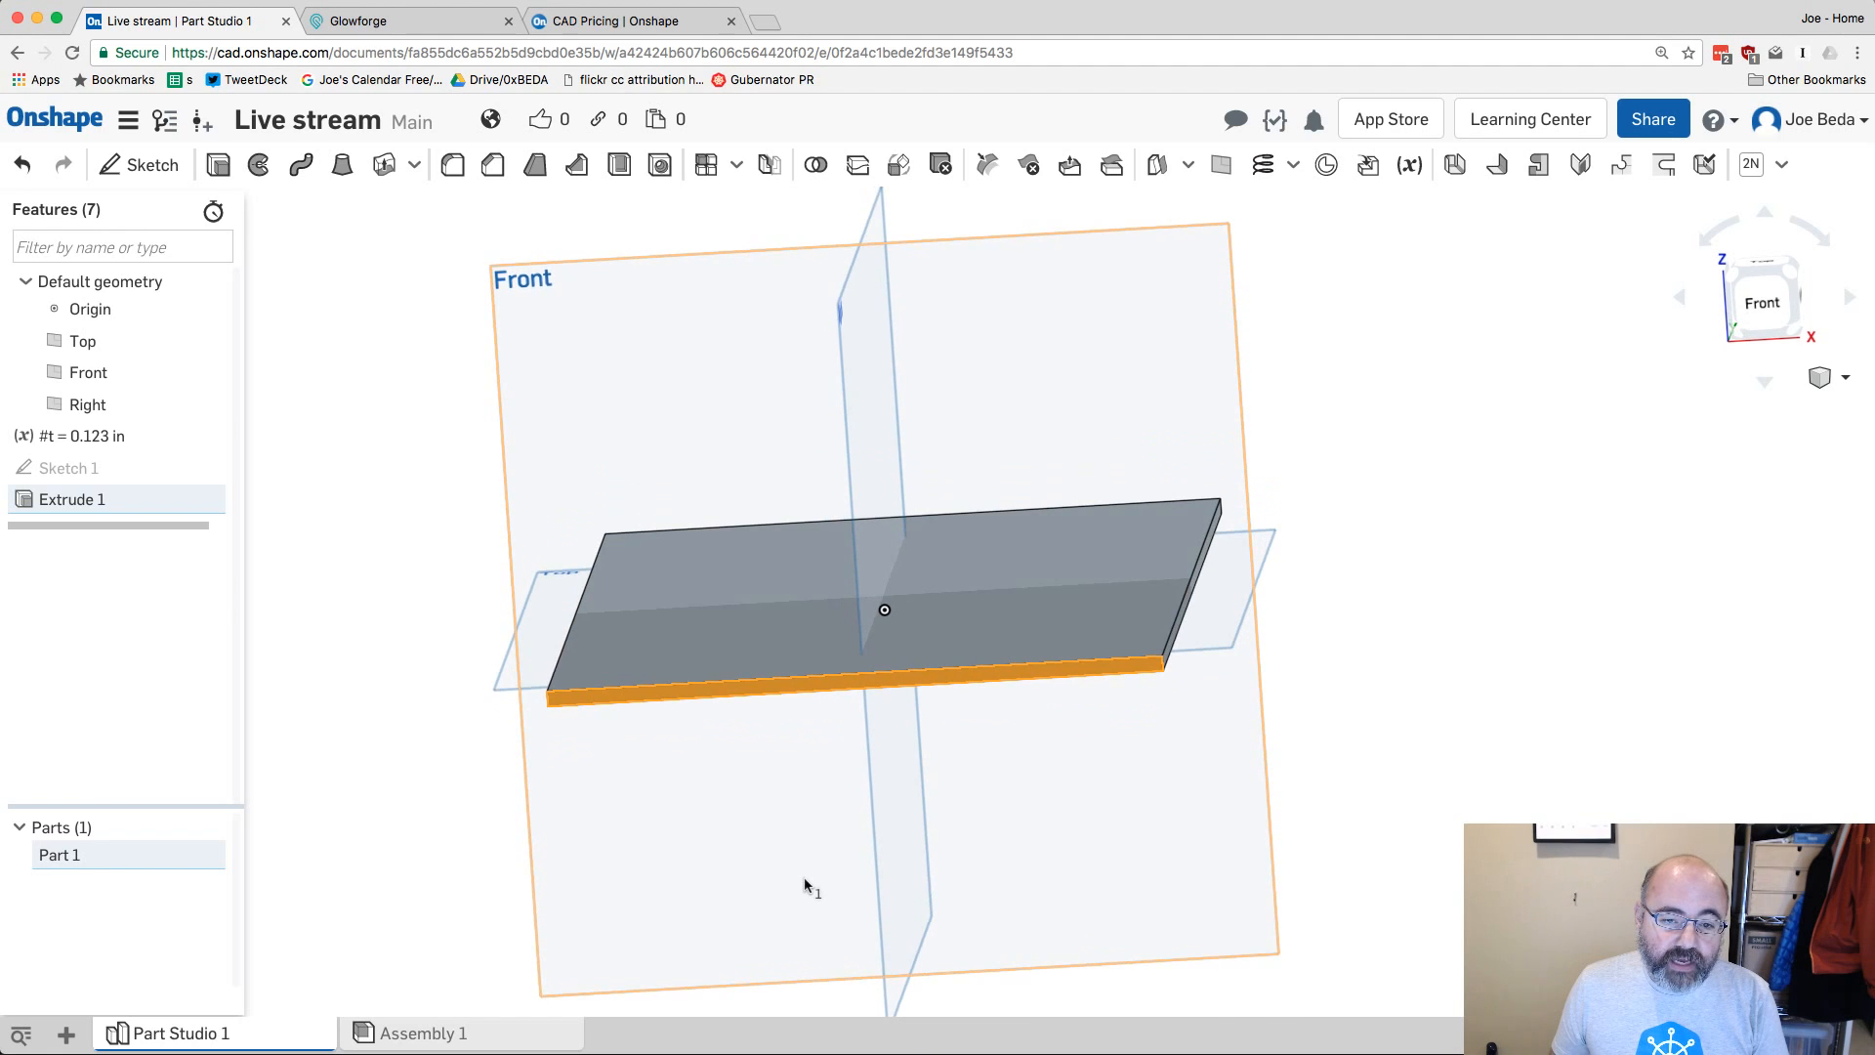
scroll(805, 877, up, 3)
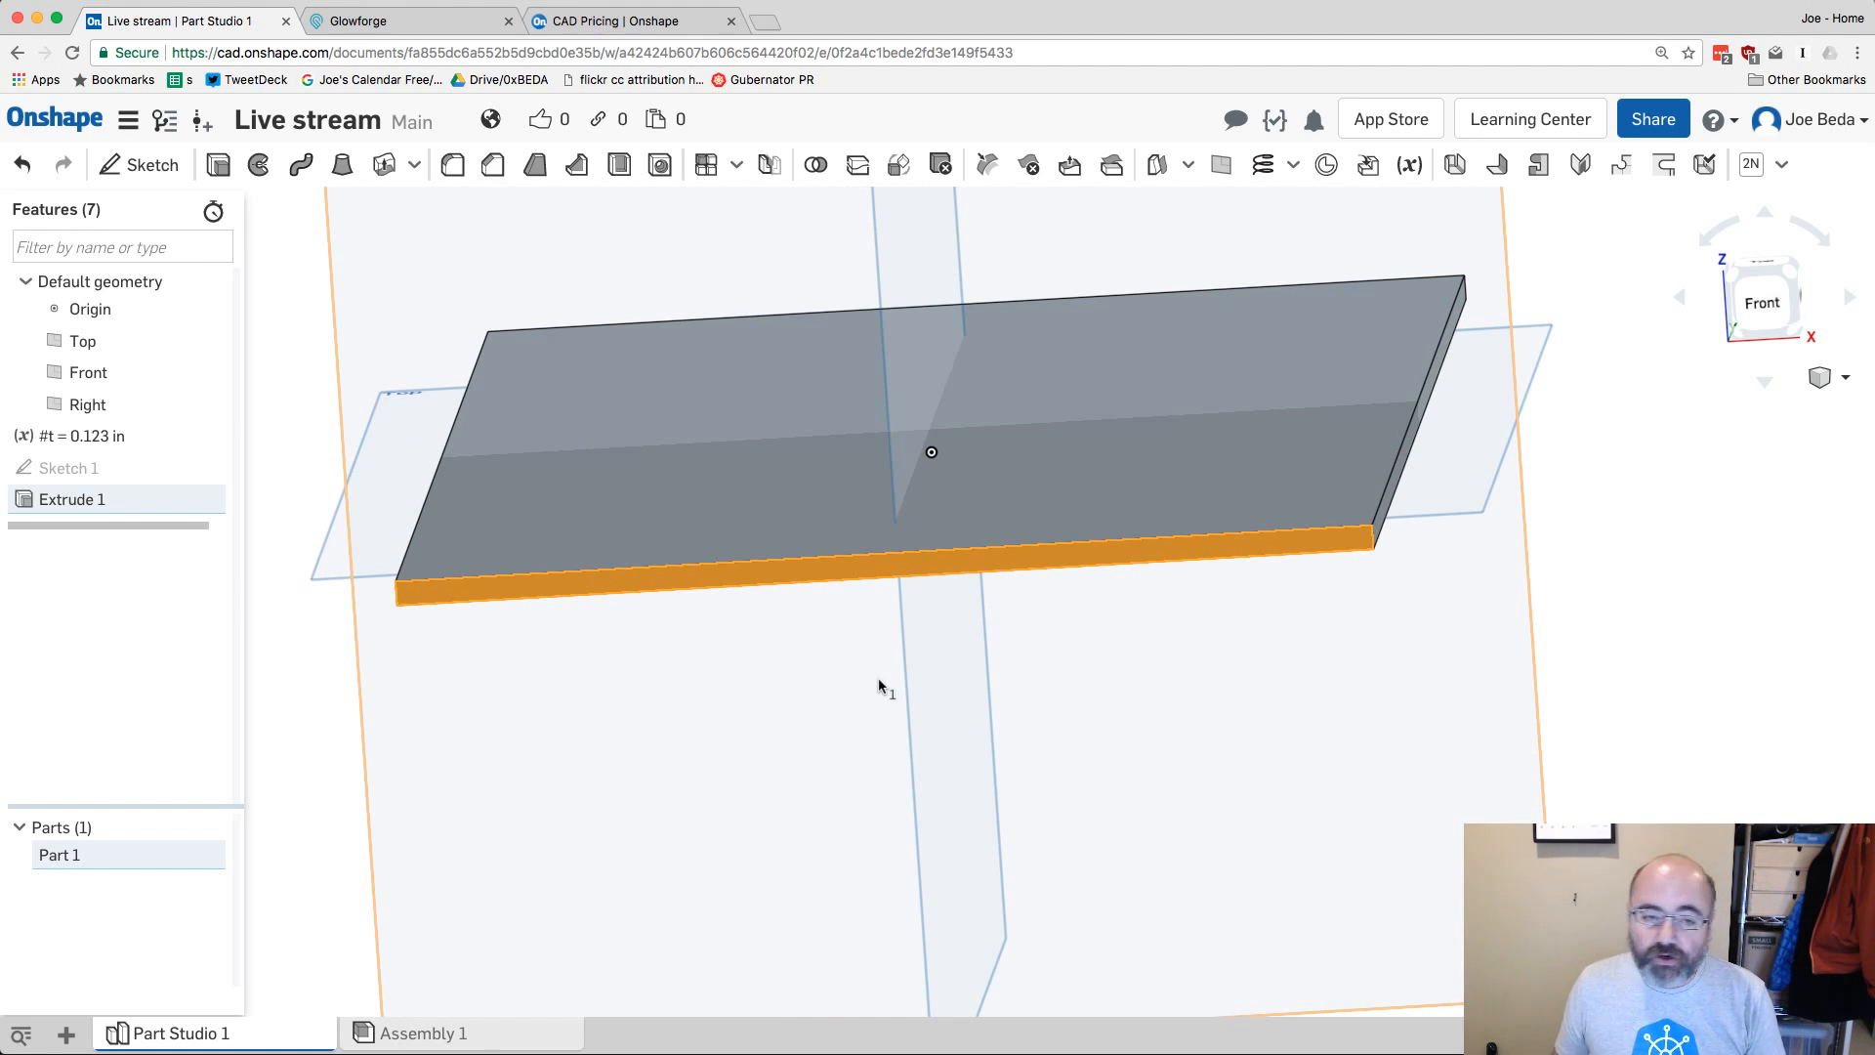
click(148, 176)
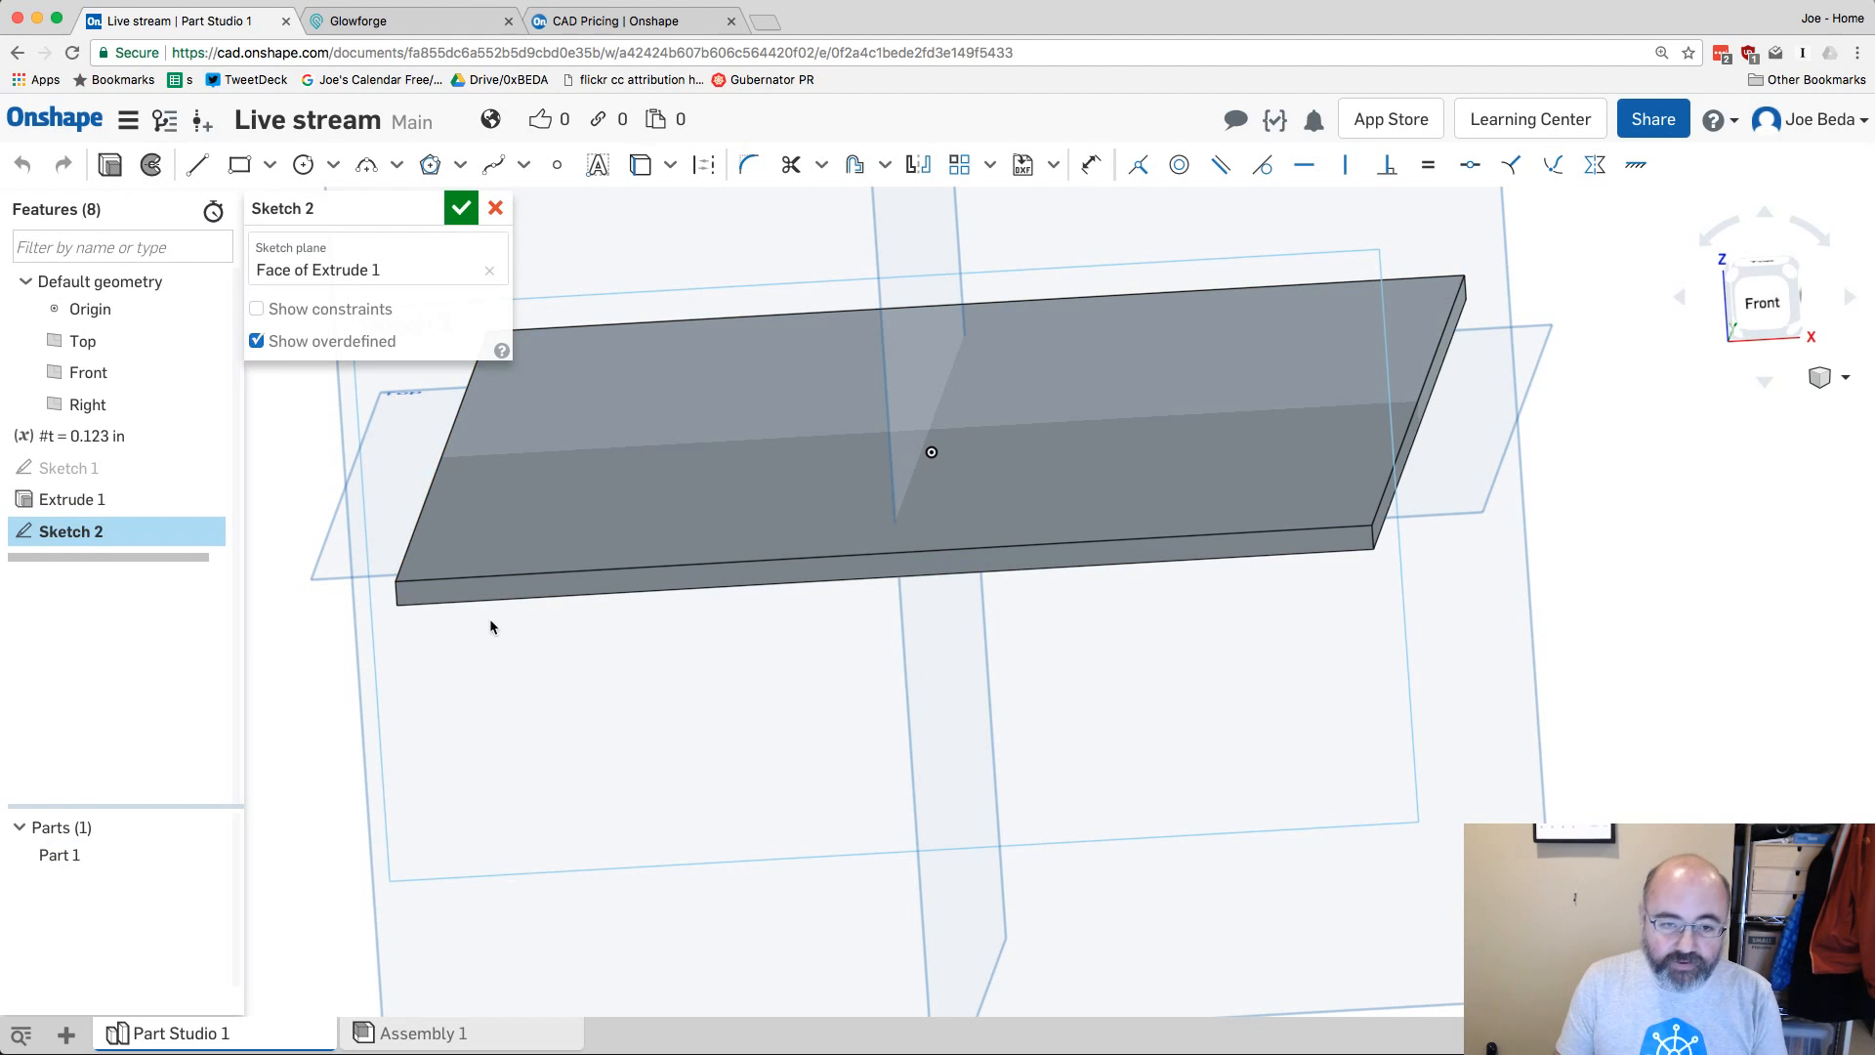
key(n)
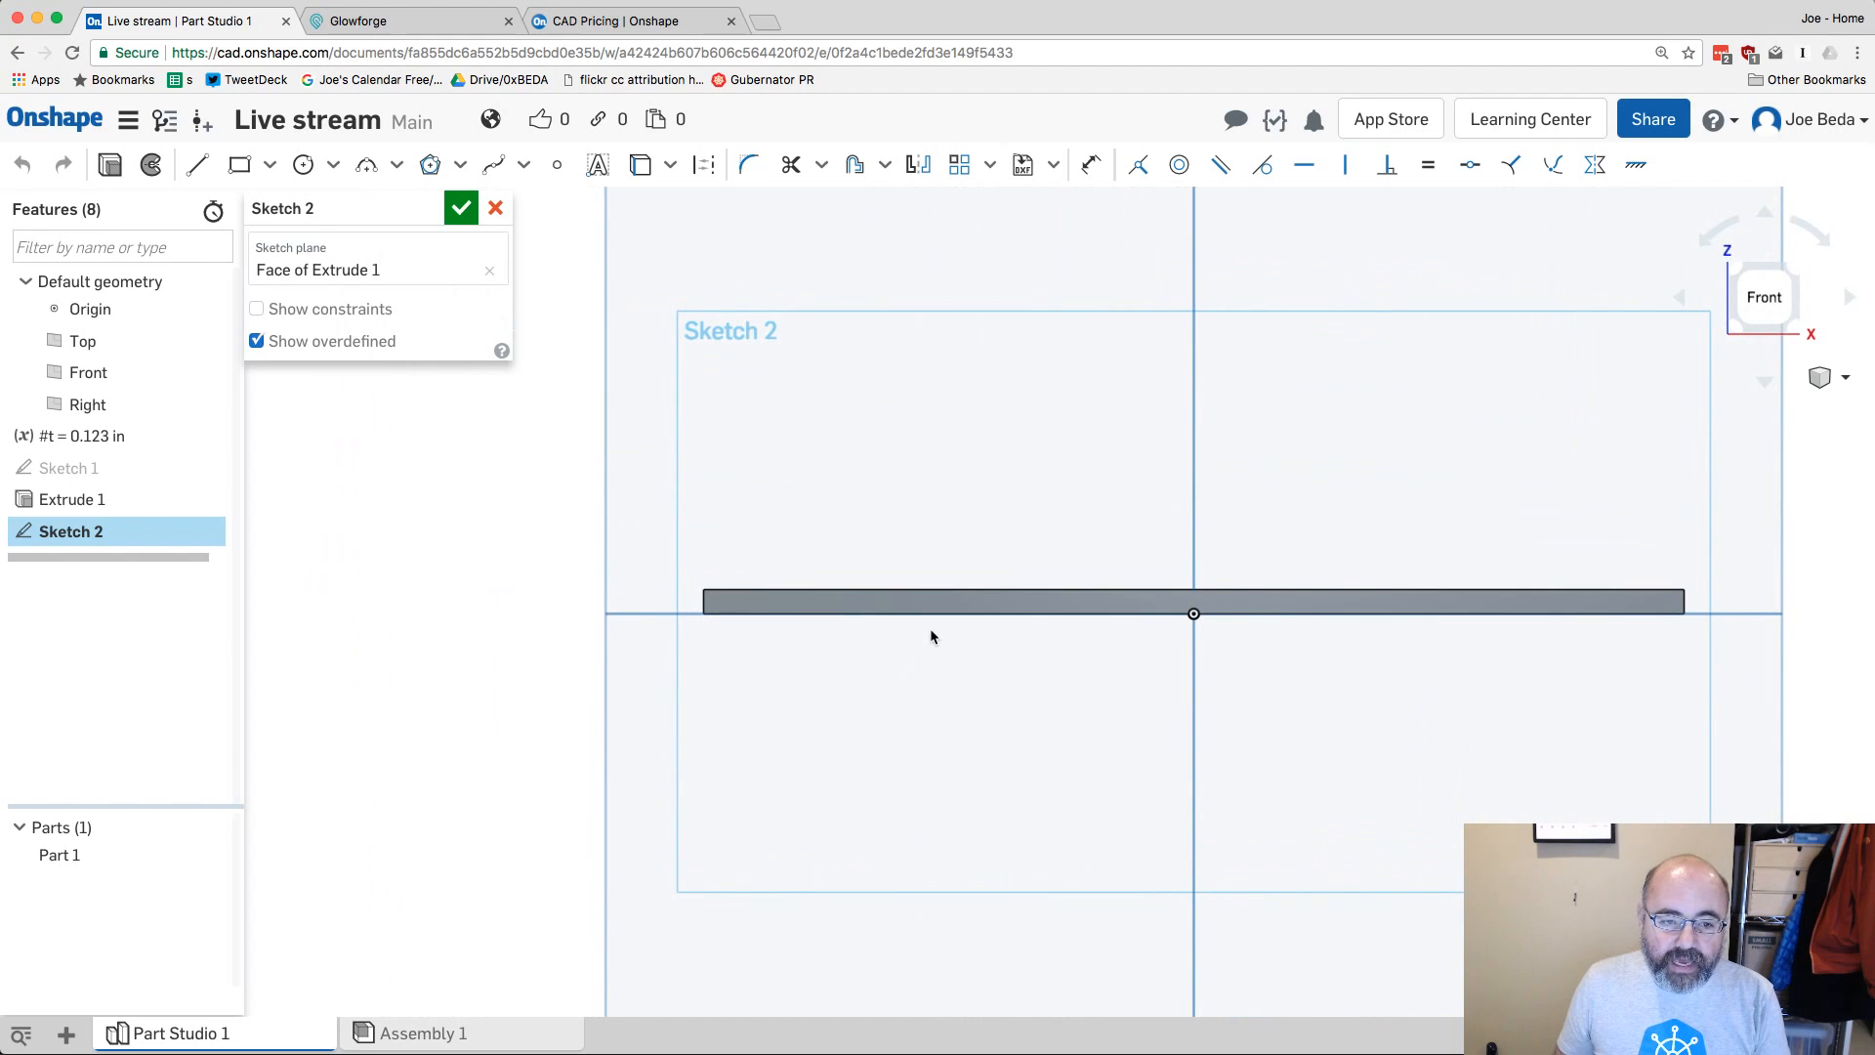
Sketch a corner rectangle about 6.57 in wide and 2.99 in high around the plate's front edge.
scroll(930, 630, down, 5)
click(246, 169)
click(802, 466)
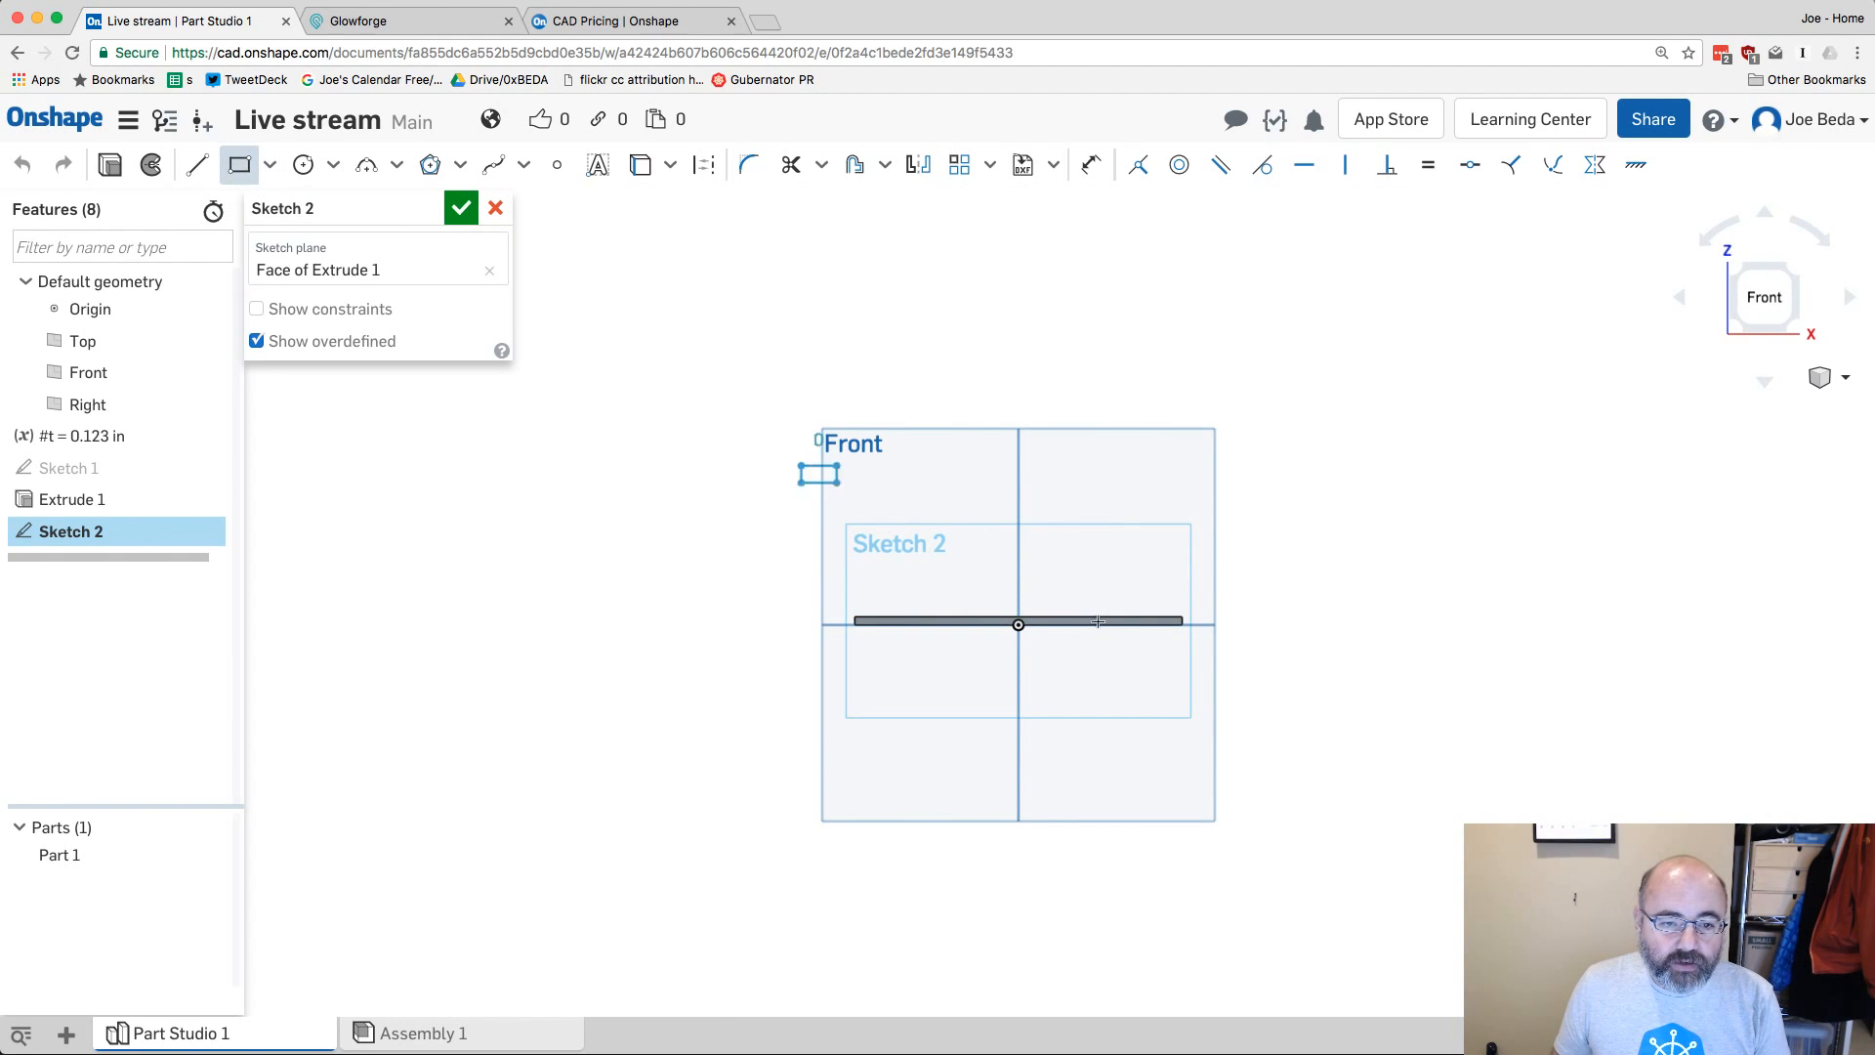
click(1232, 661)
scroll(1130, 682, up, 5)
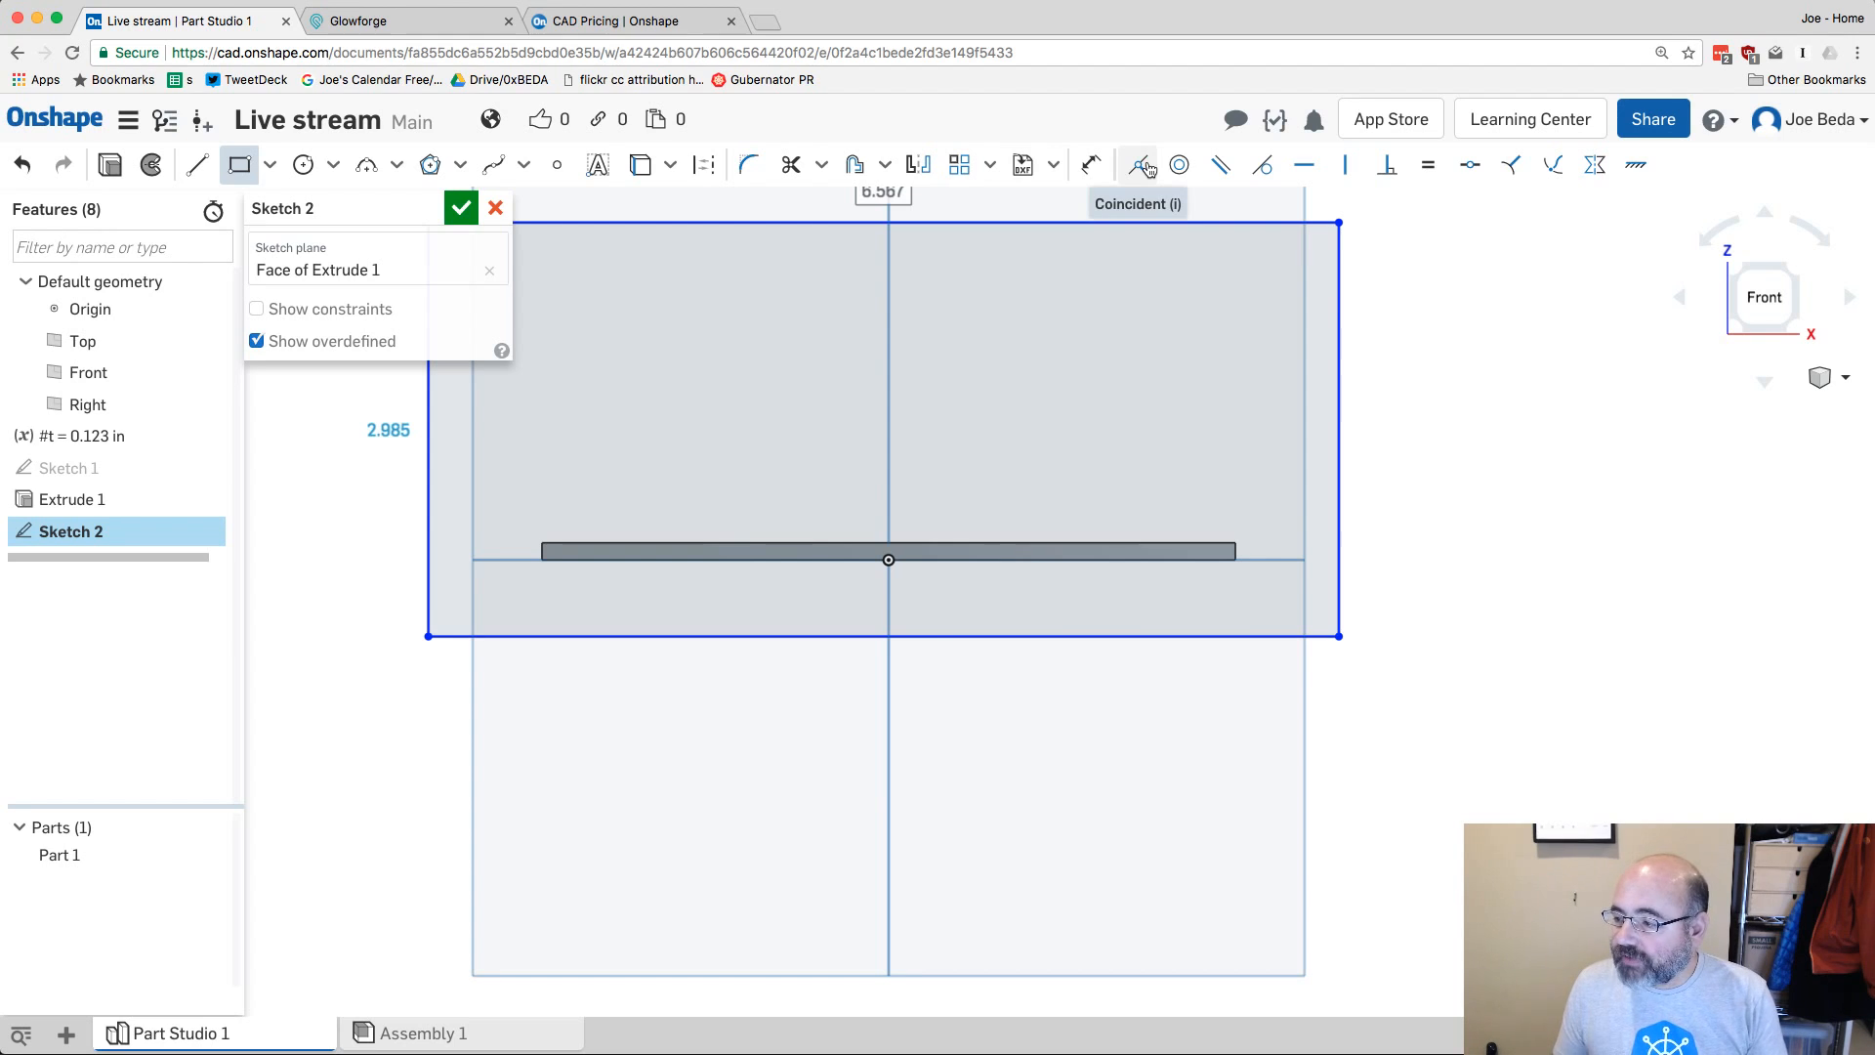
drag(1469, 341, 1359, 273)
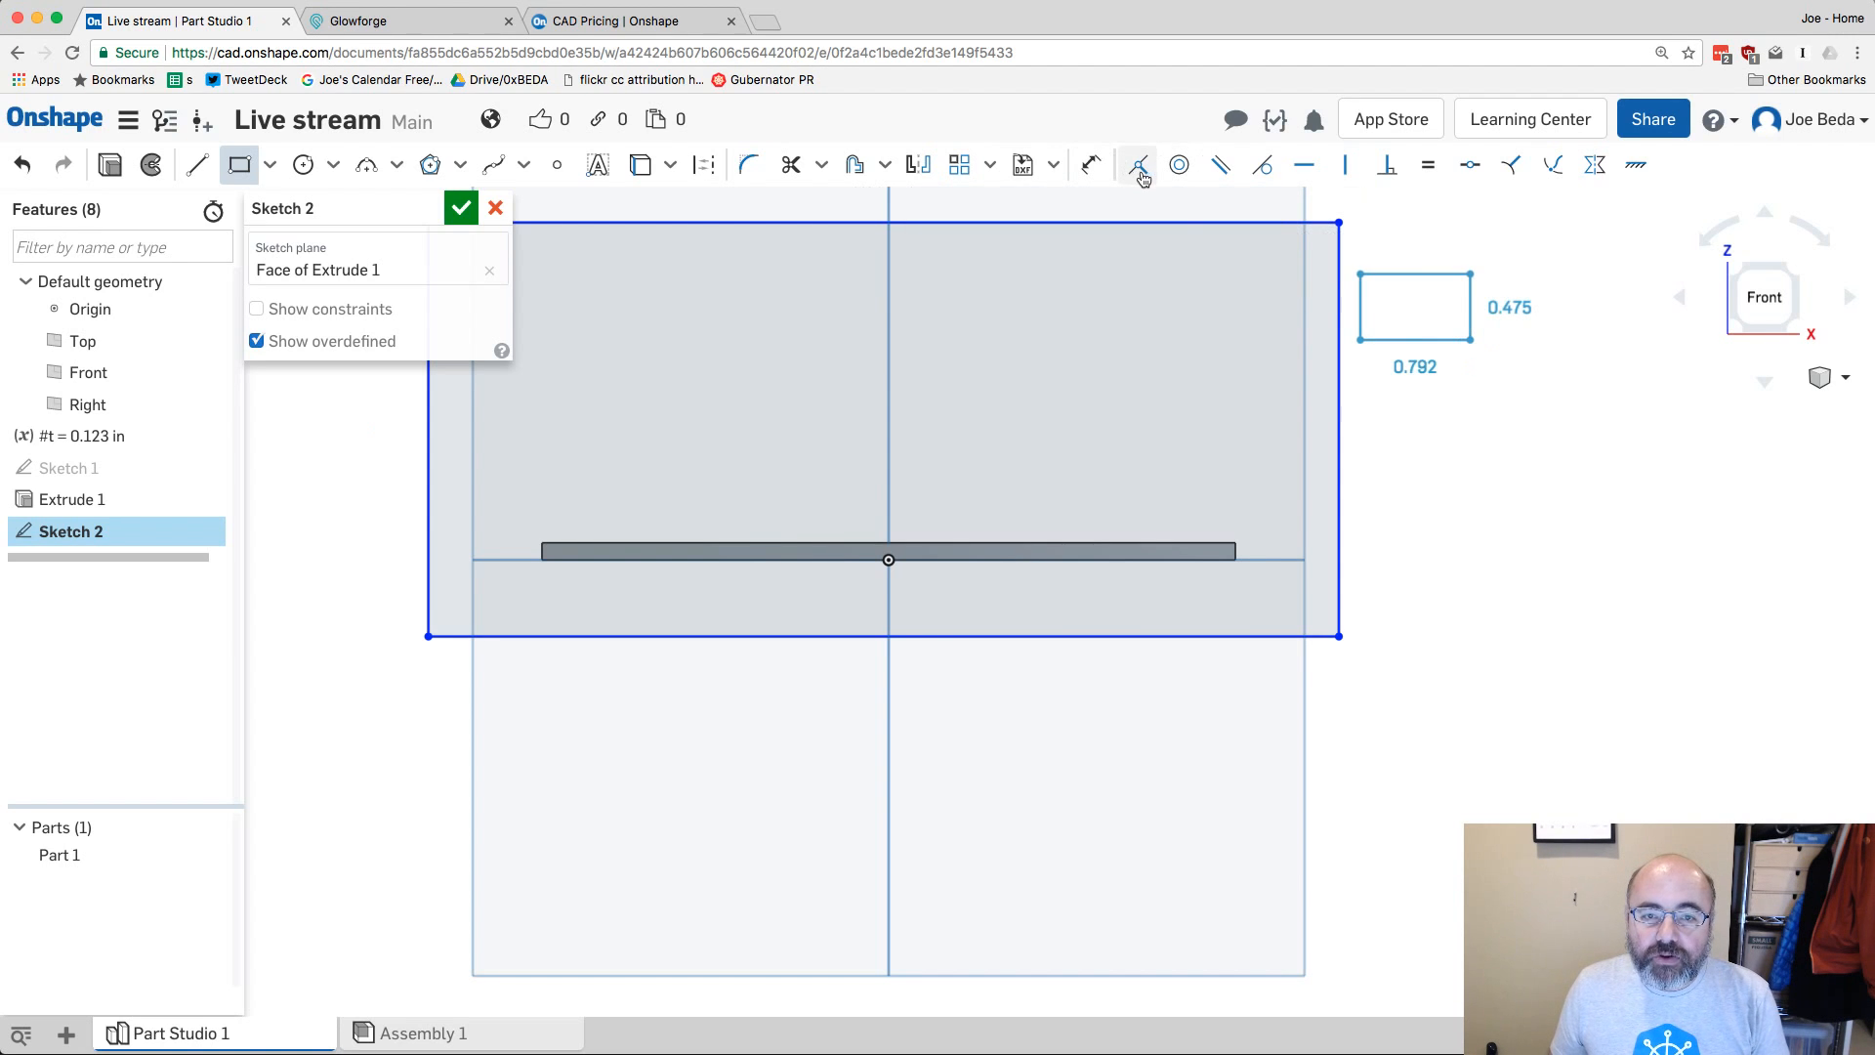
key(Escape)
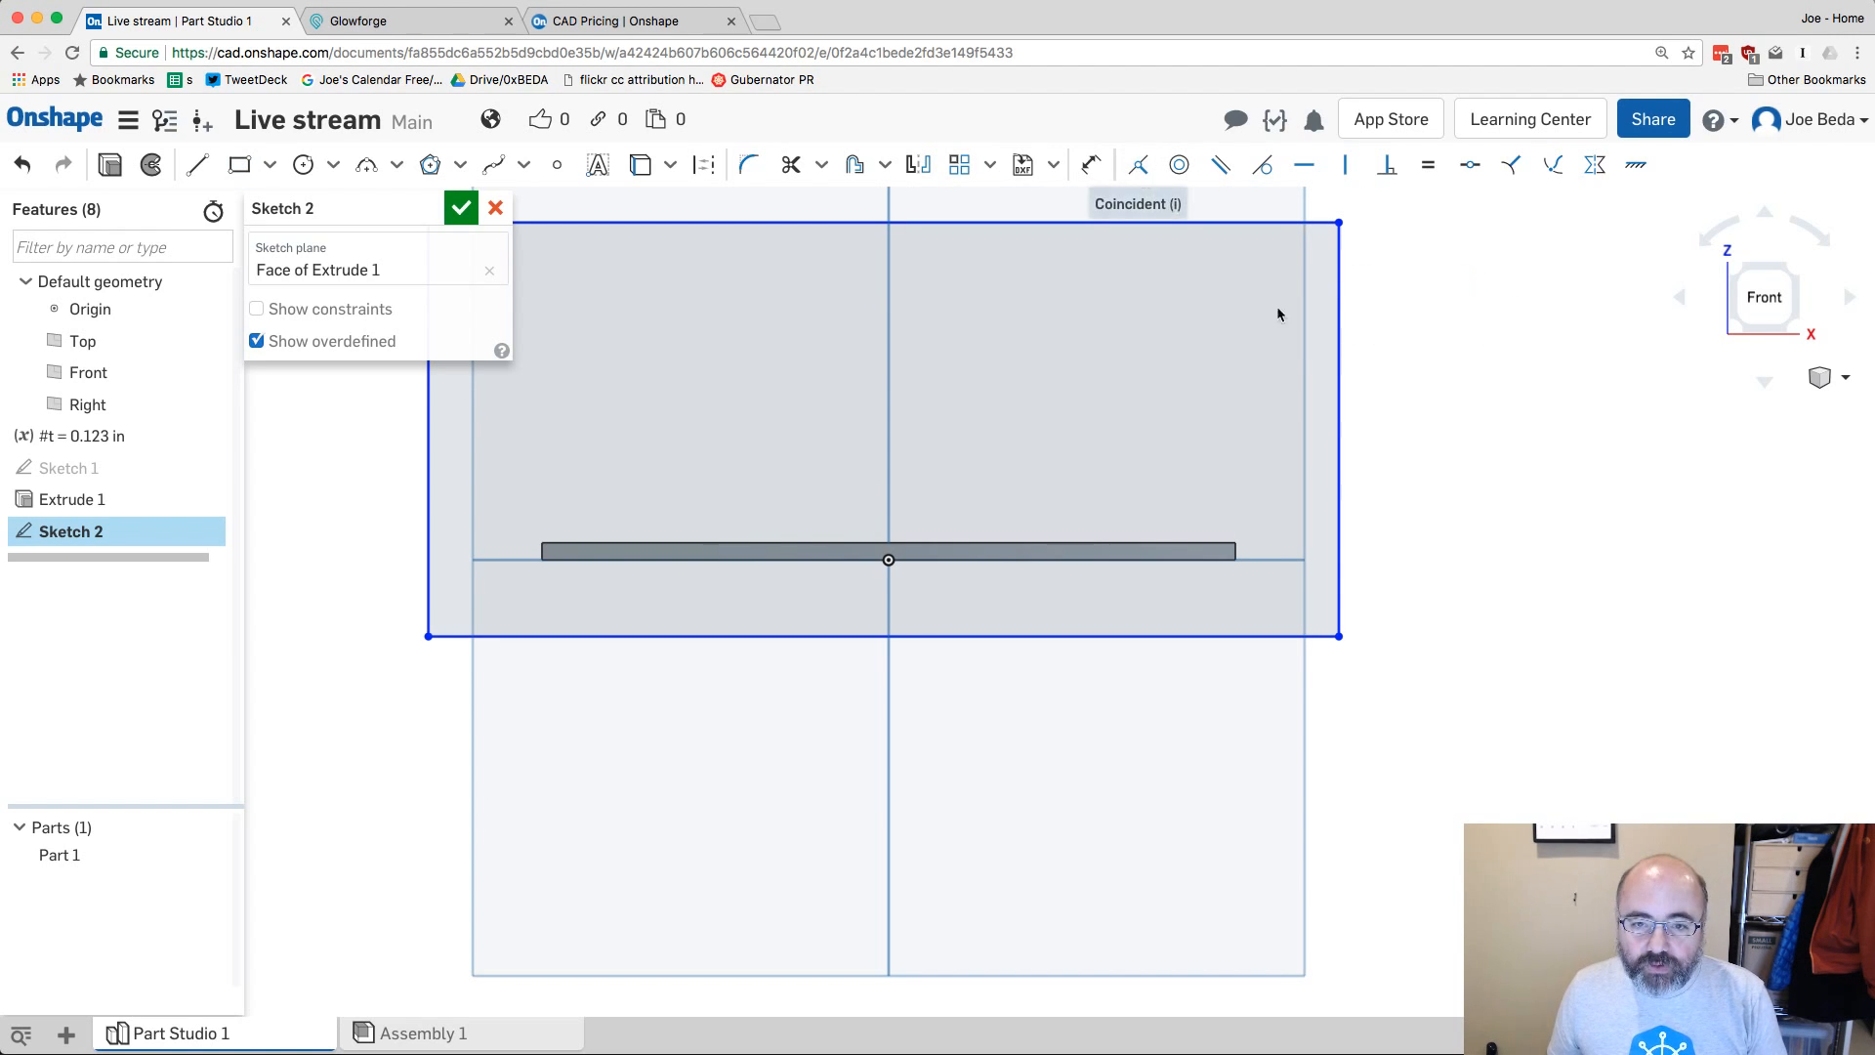
Make the new rectangle's lower-left corner coincident with the lower-left vertex of the plate's front face.
click(1140, 173)
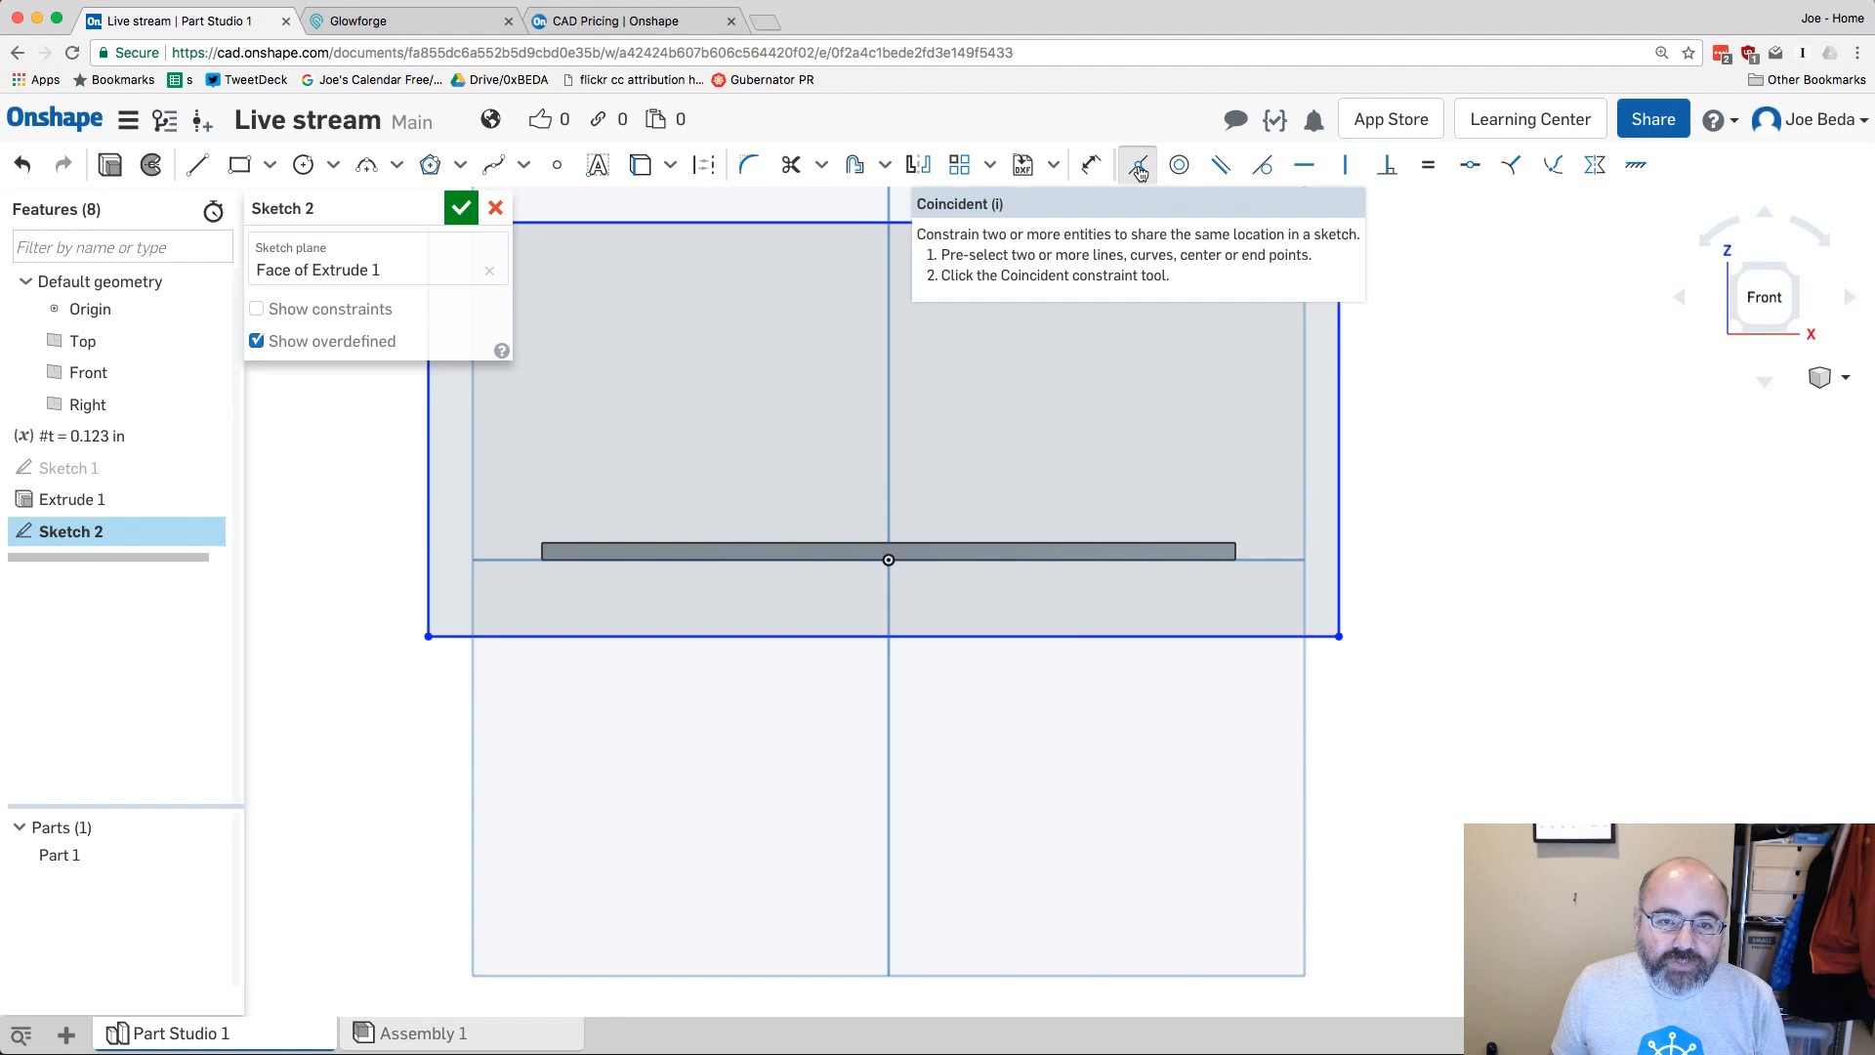
click(430, 637)
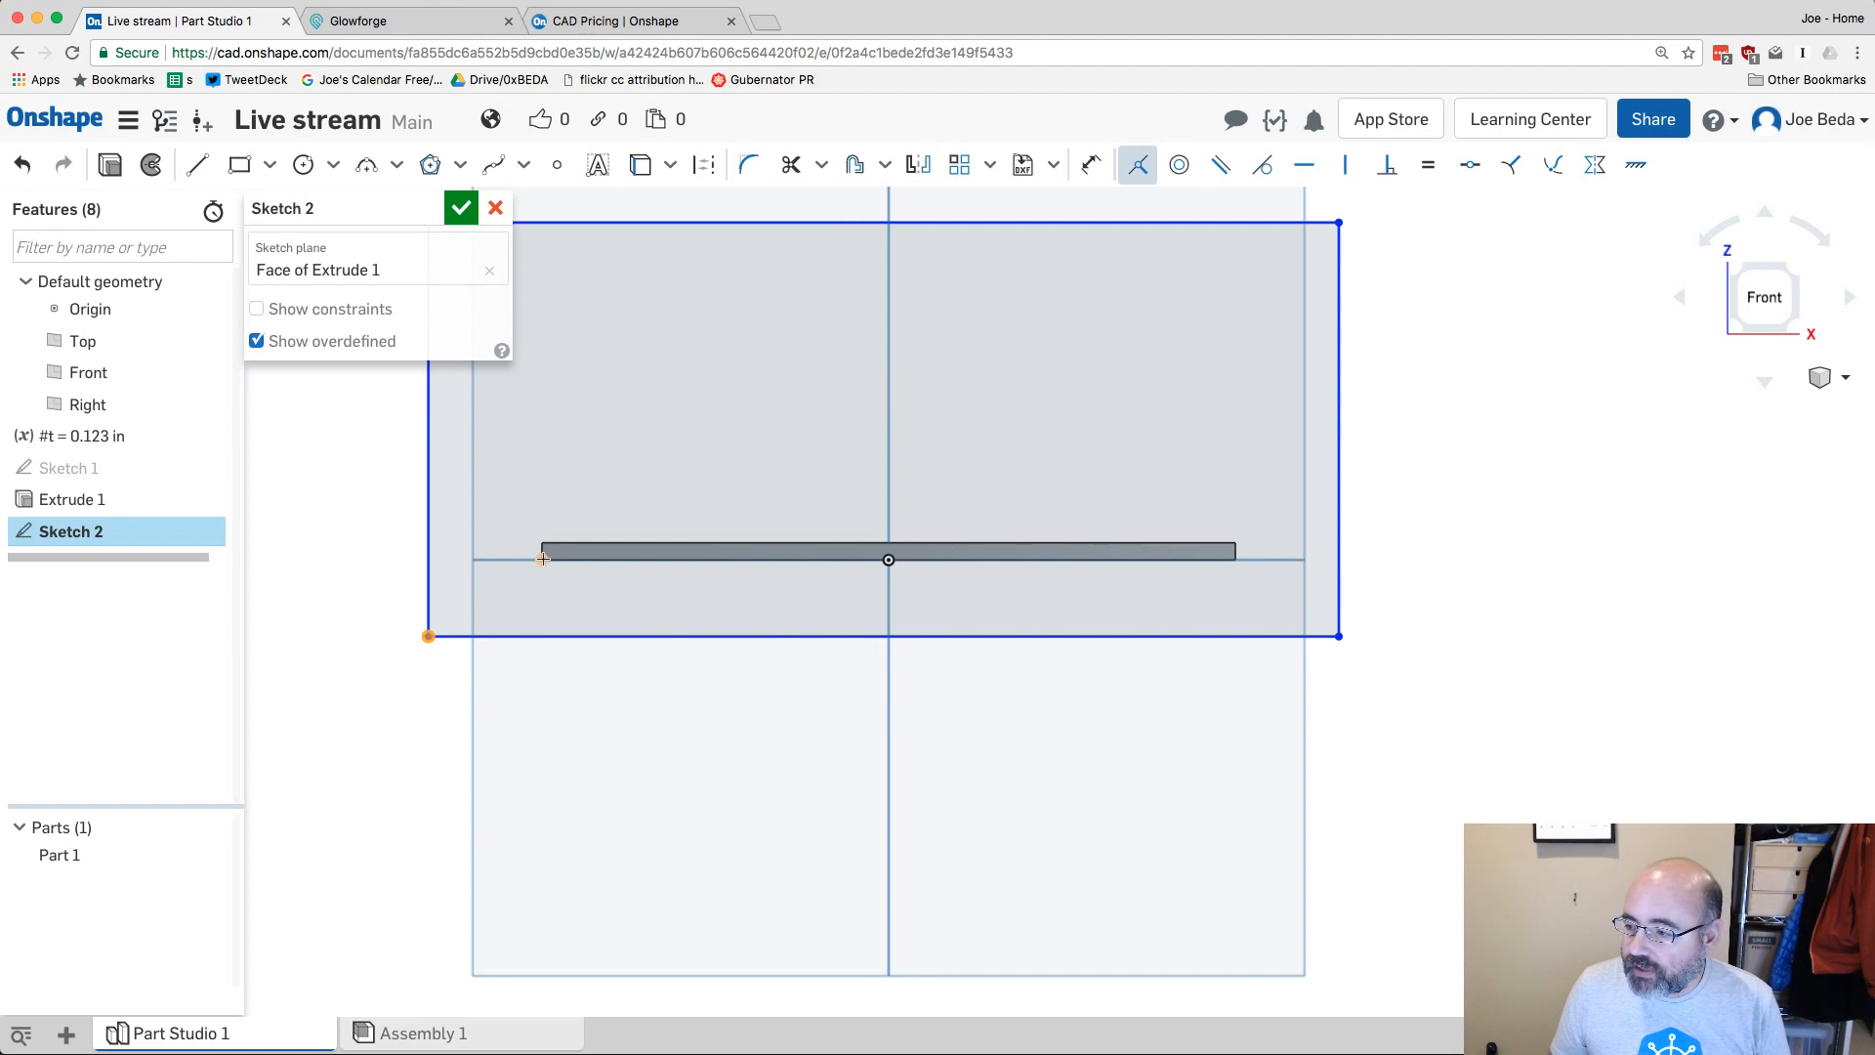
click(542, 559)
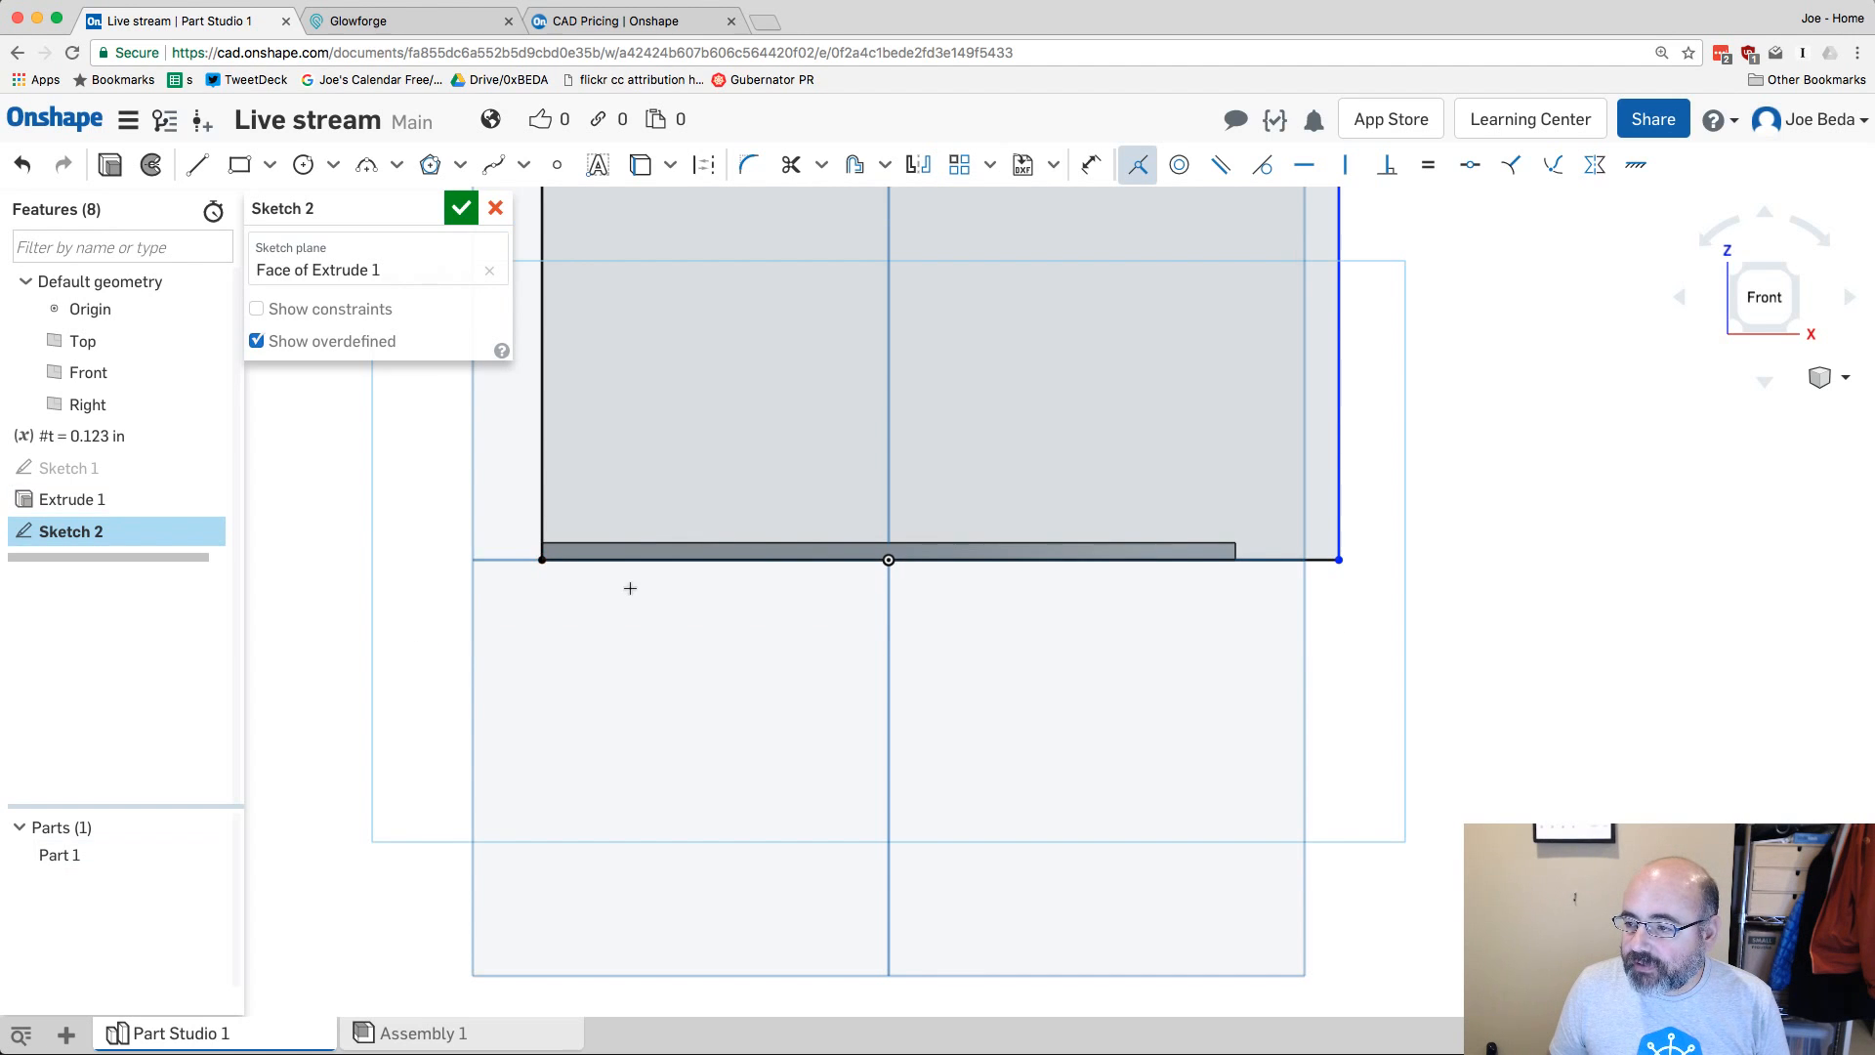
Make the rectangle's lower-right corner coincident with the lower-right front vertex of the plate, choosing the Extrude 1 vertex among the overlapping entities.
click(1339, 559)
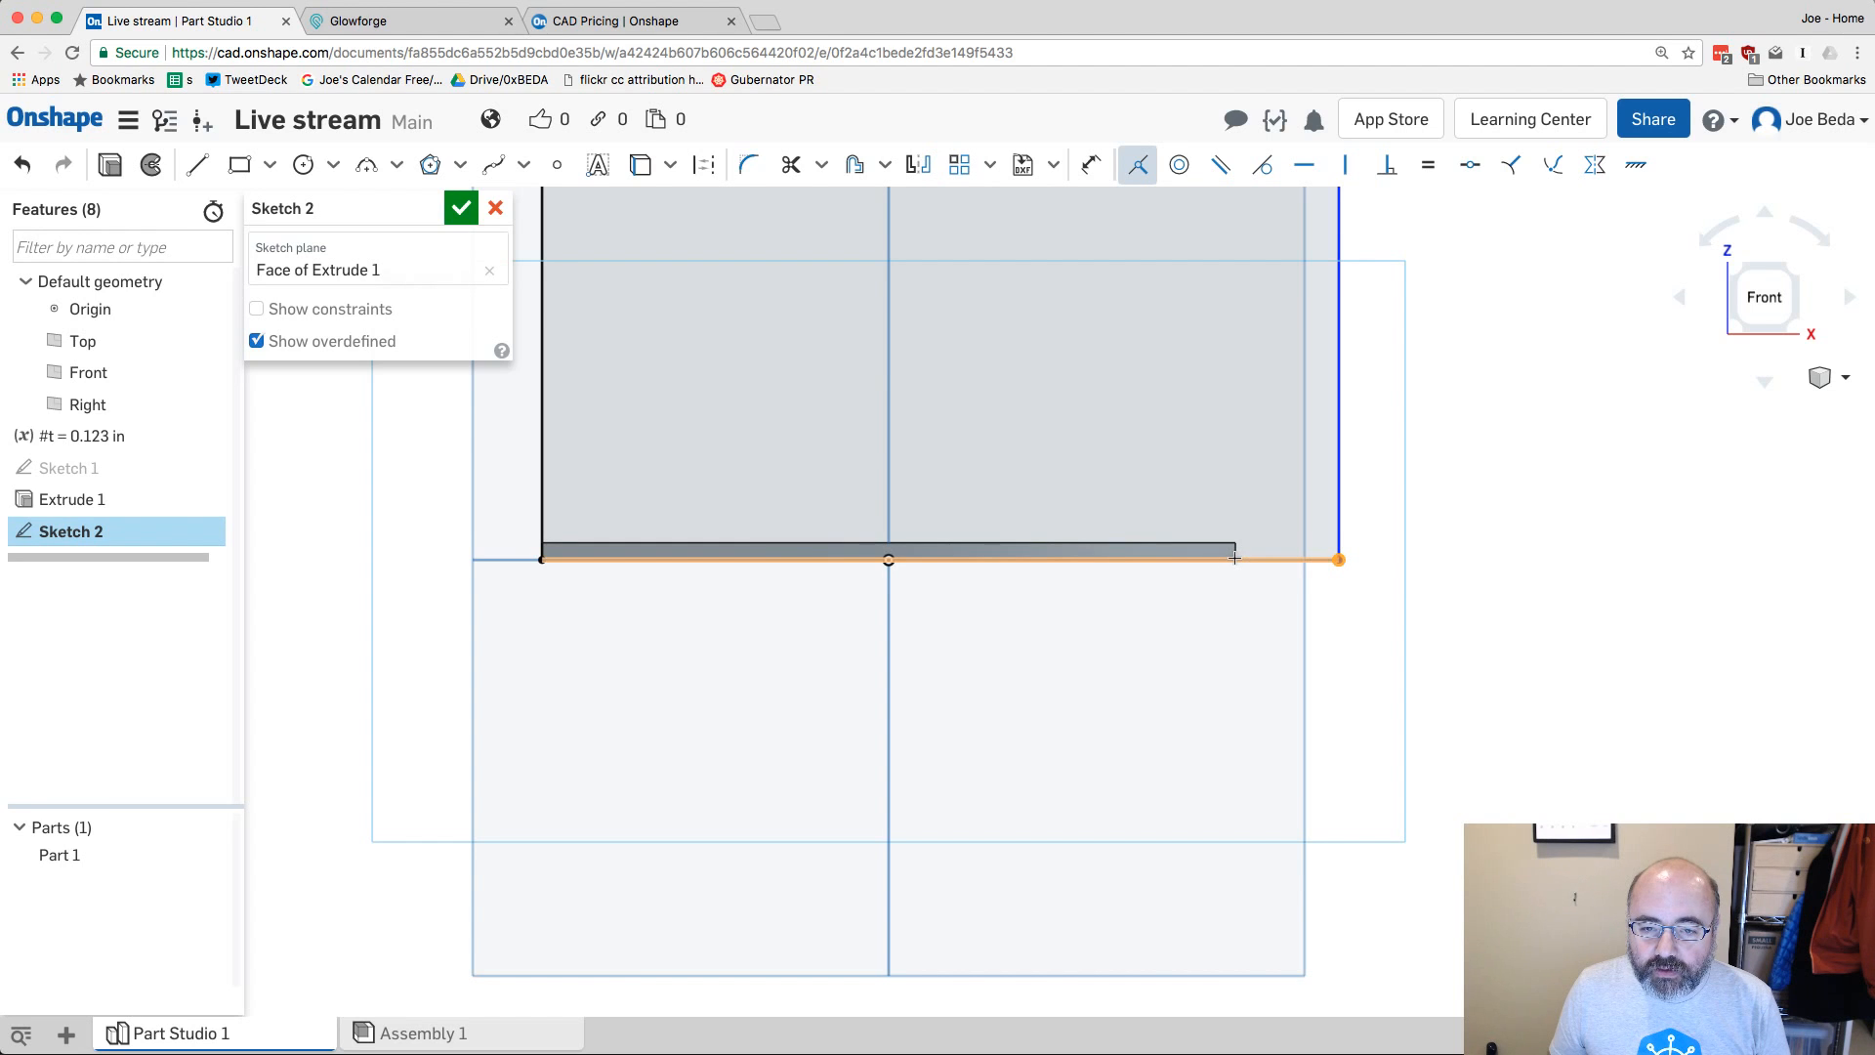
scroll(1235, 557, up, 10)
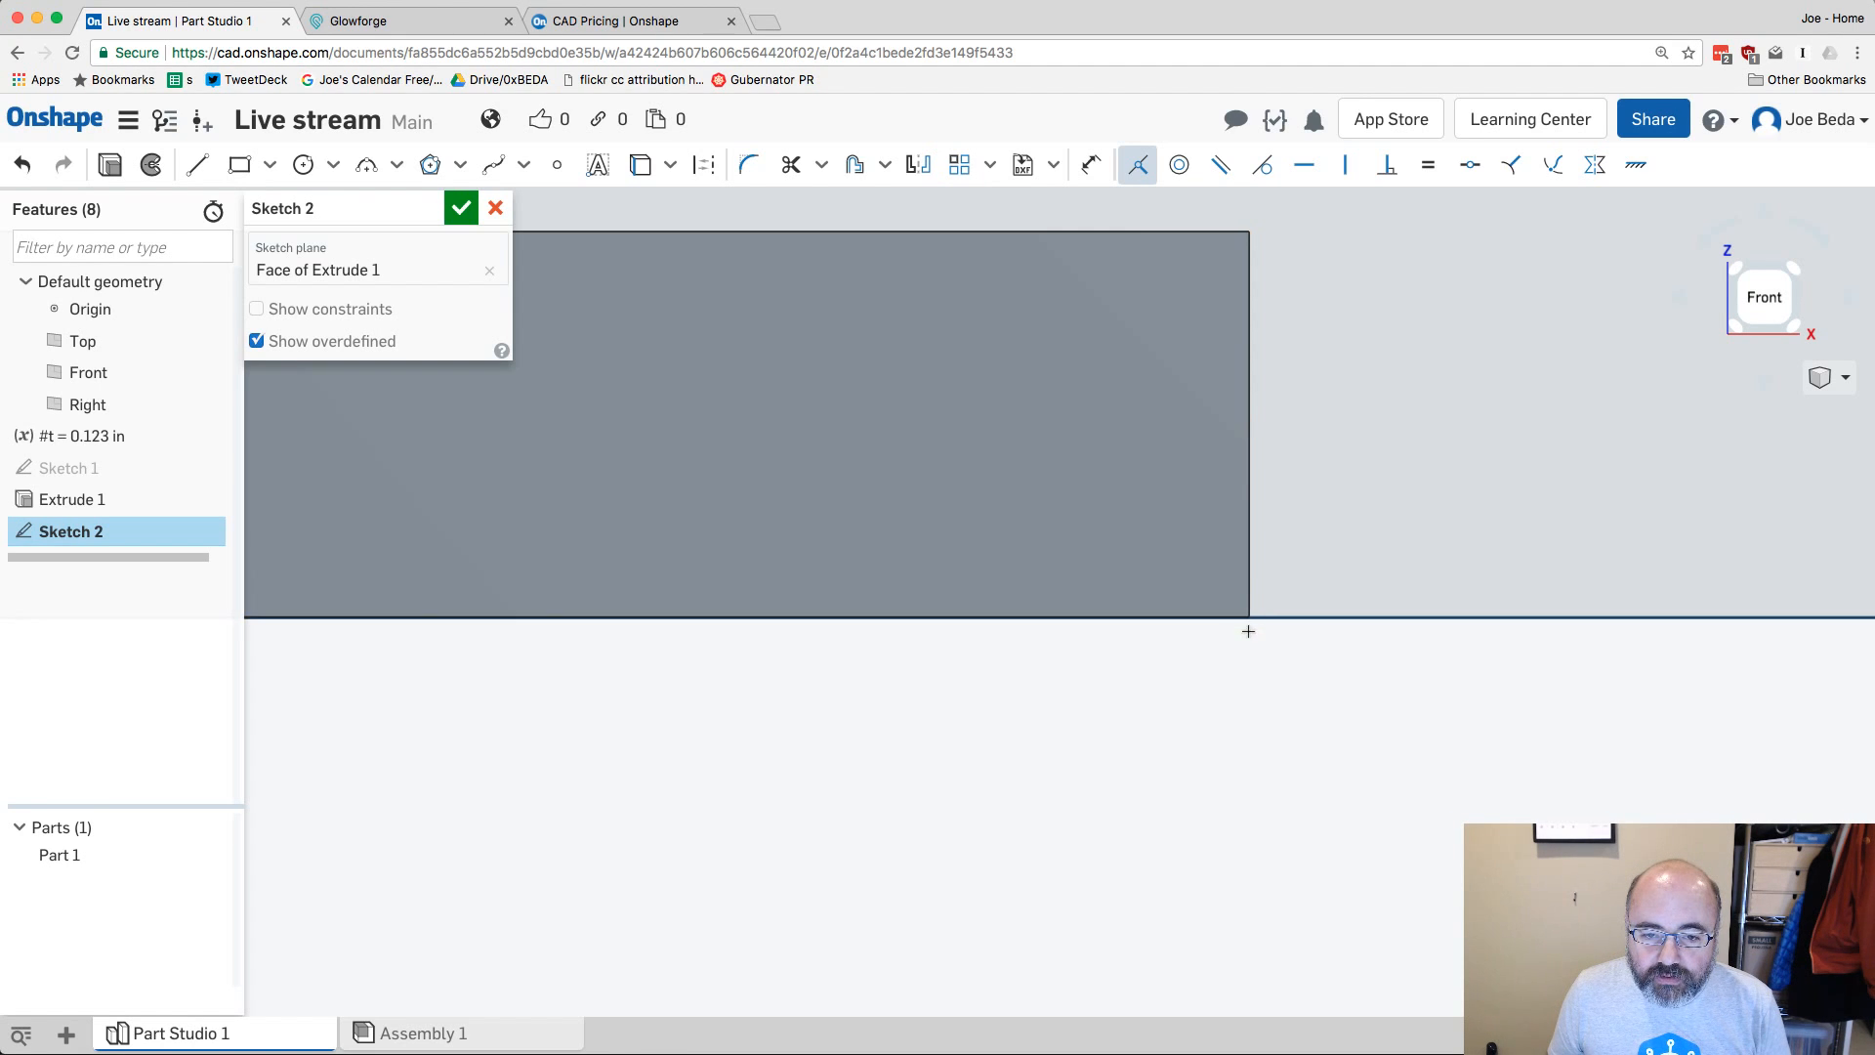
scroll(1255, 616, up, 10)
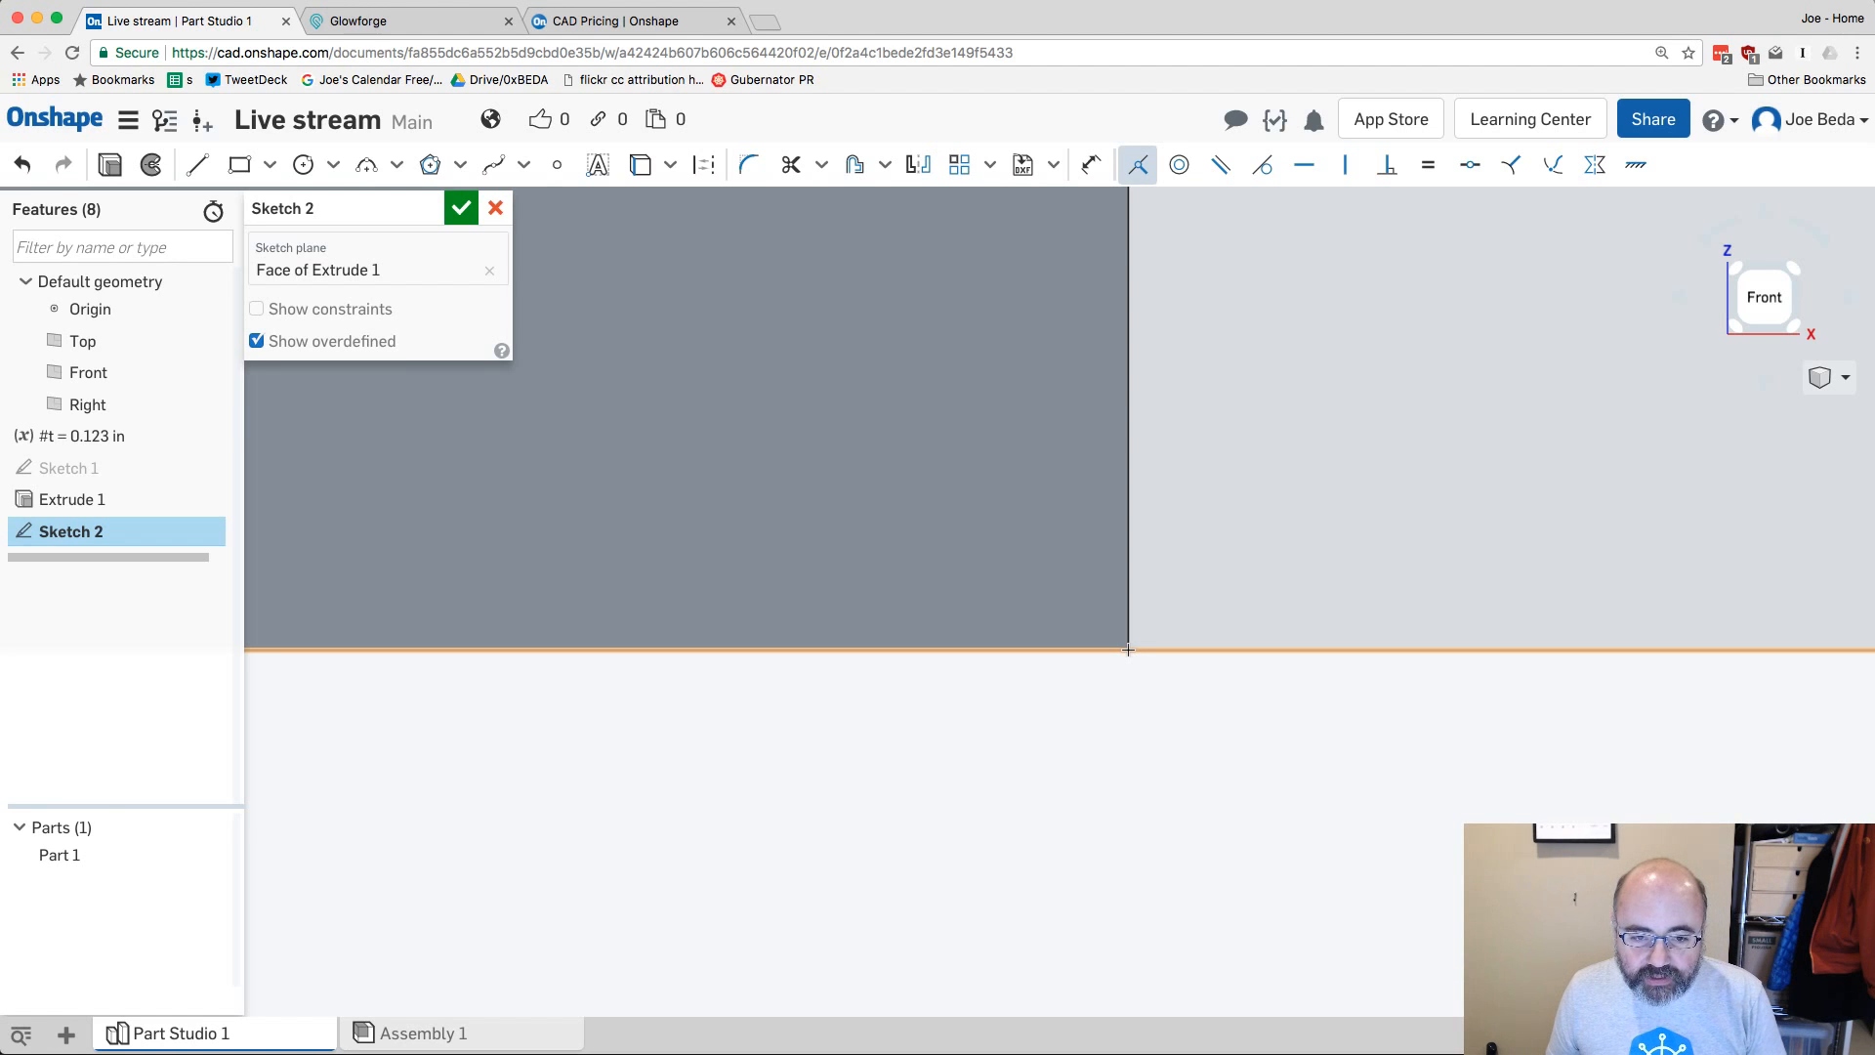
click(1128, 649)
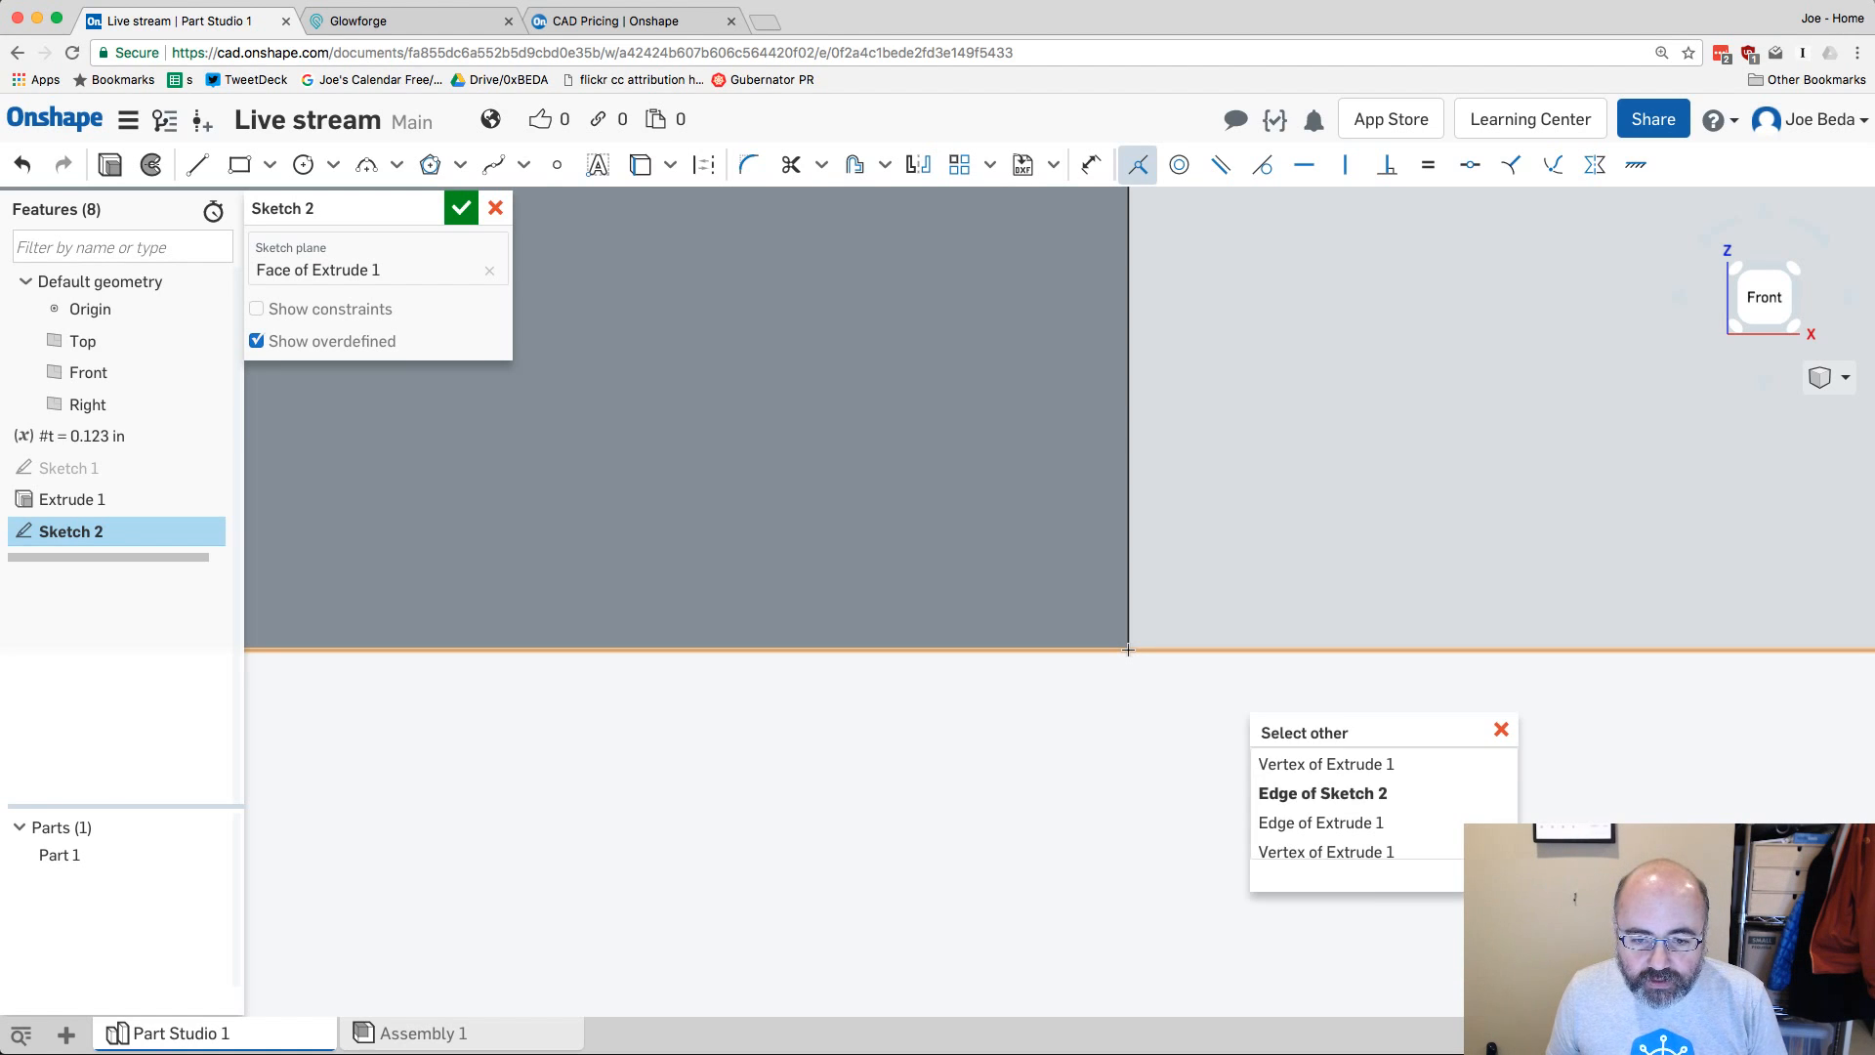
scroll(1327, 820, down, 5)
scroll(1327, 821, up, 5)
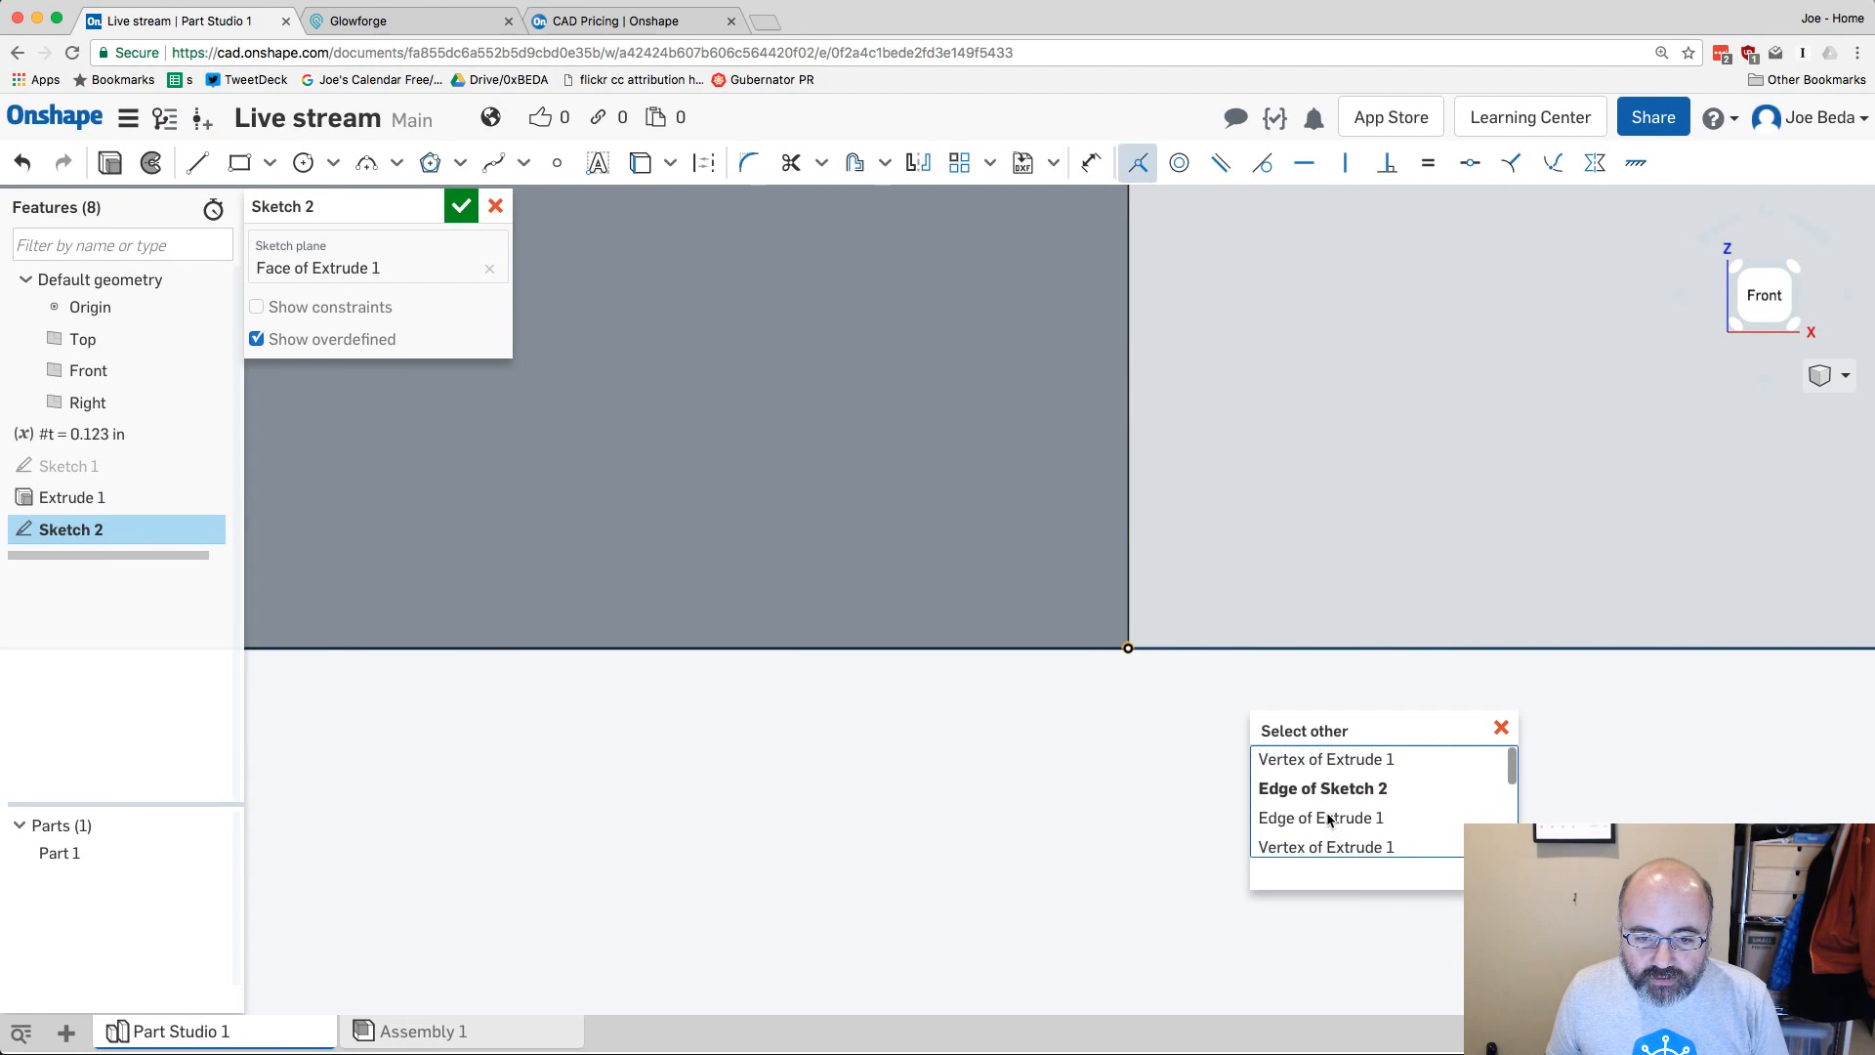
click(1308, 766)
mouse_move(1307, 765)
right_down()
mouse_move(1235, 767)
mouse_move(1240, 865)
mouse_move(1258, 844)
right_up()
key(shift+7)
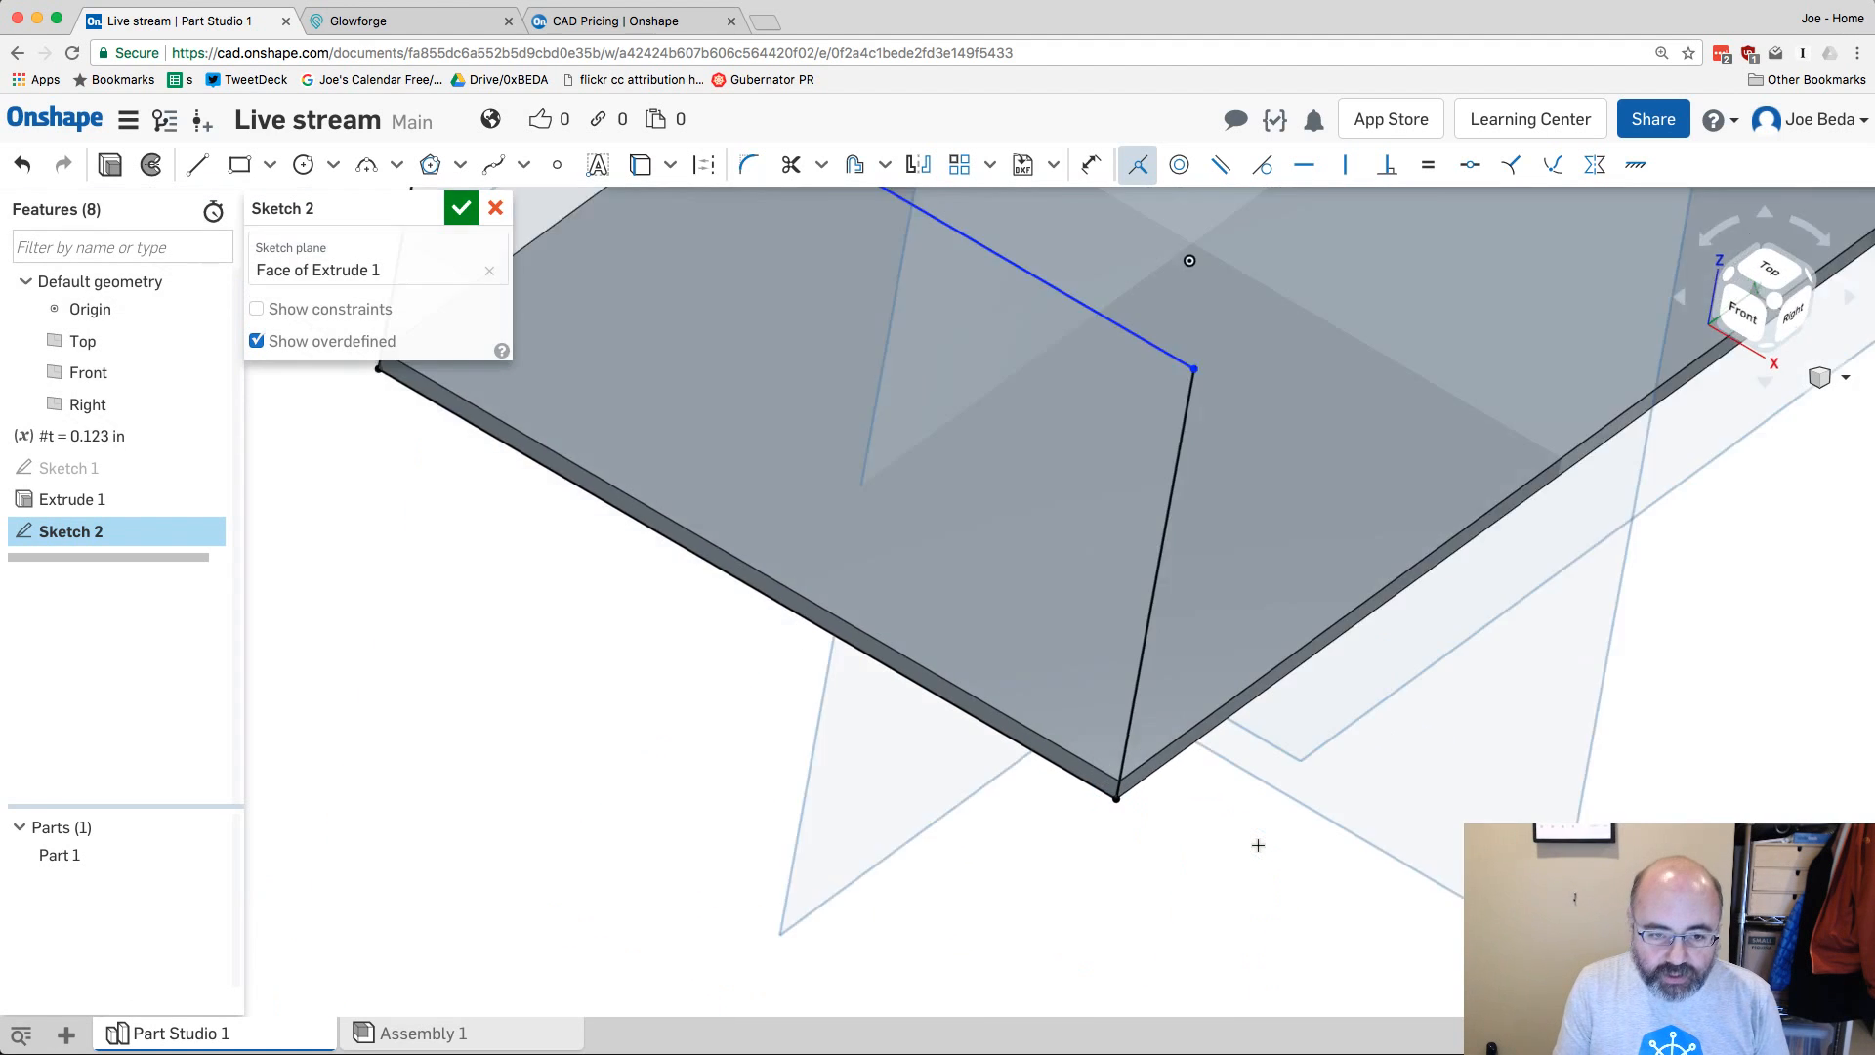
Dimension the rectangle's vertical side at 3 in and finish the sketch.
key(shift+1)
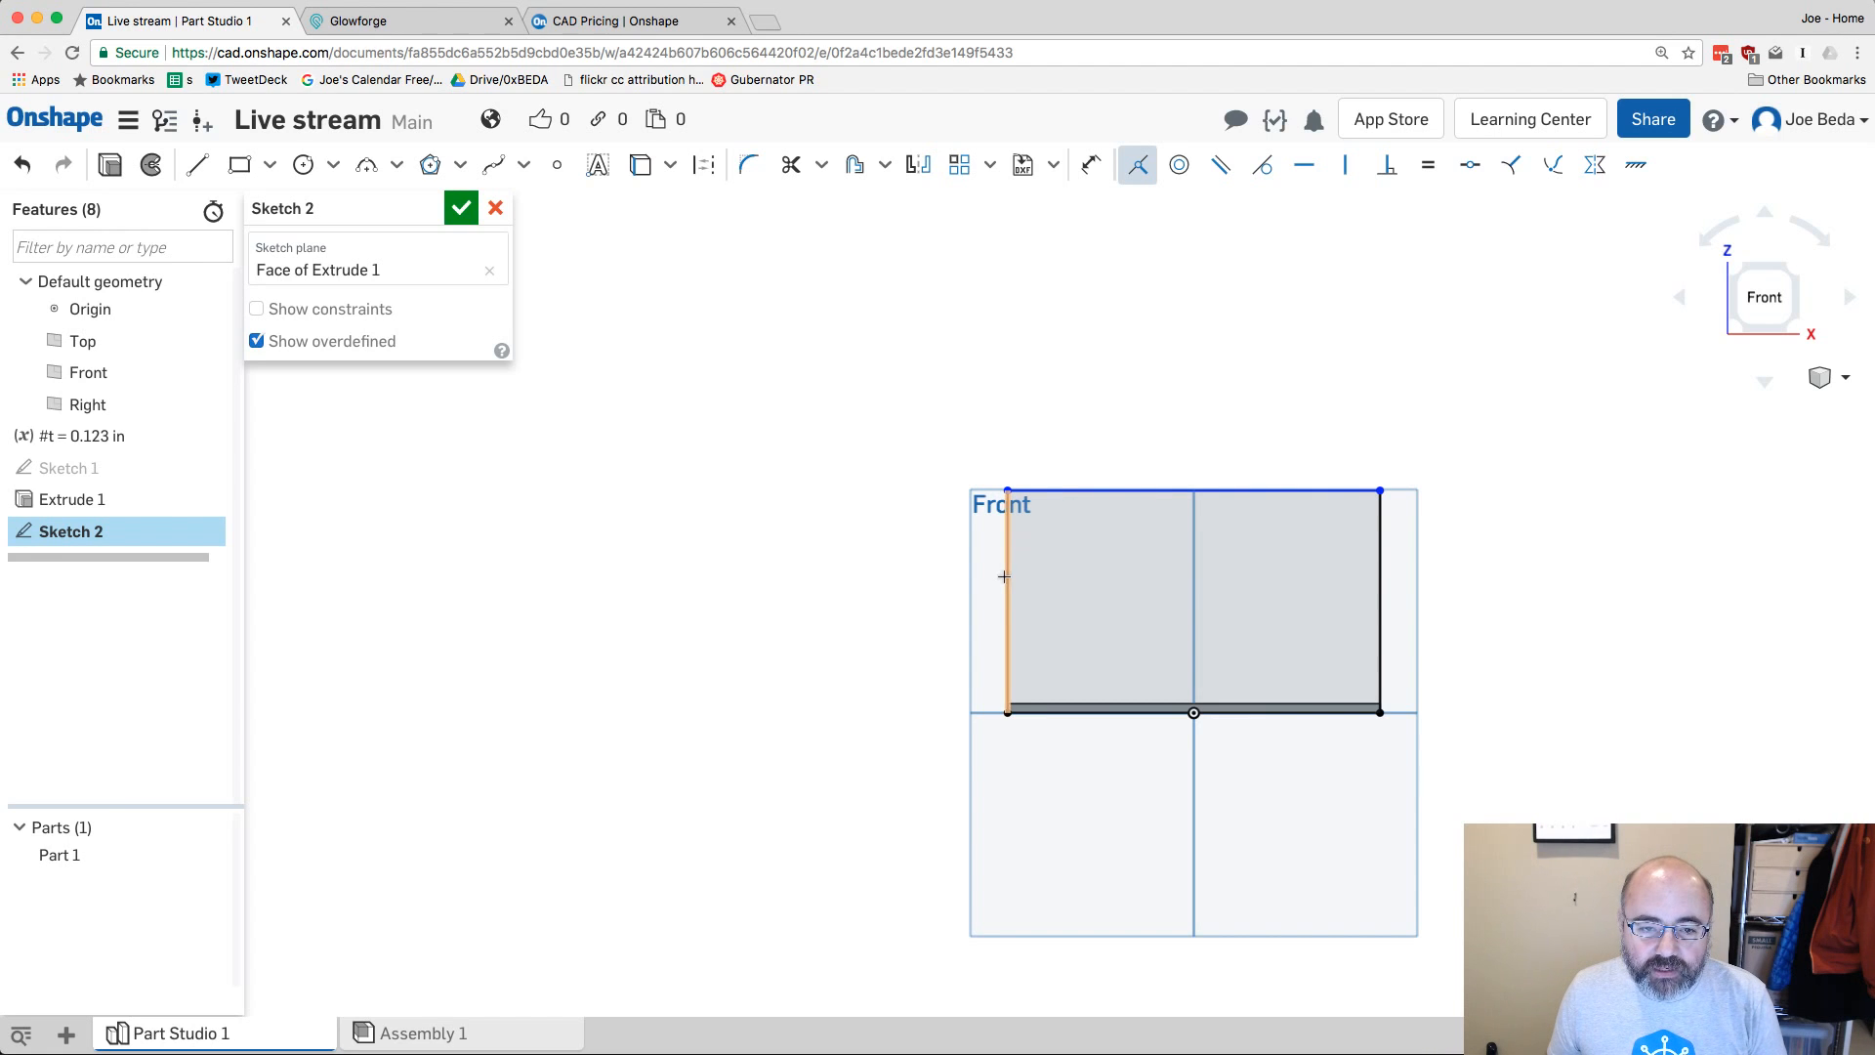
key(d)
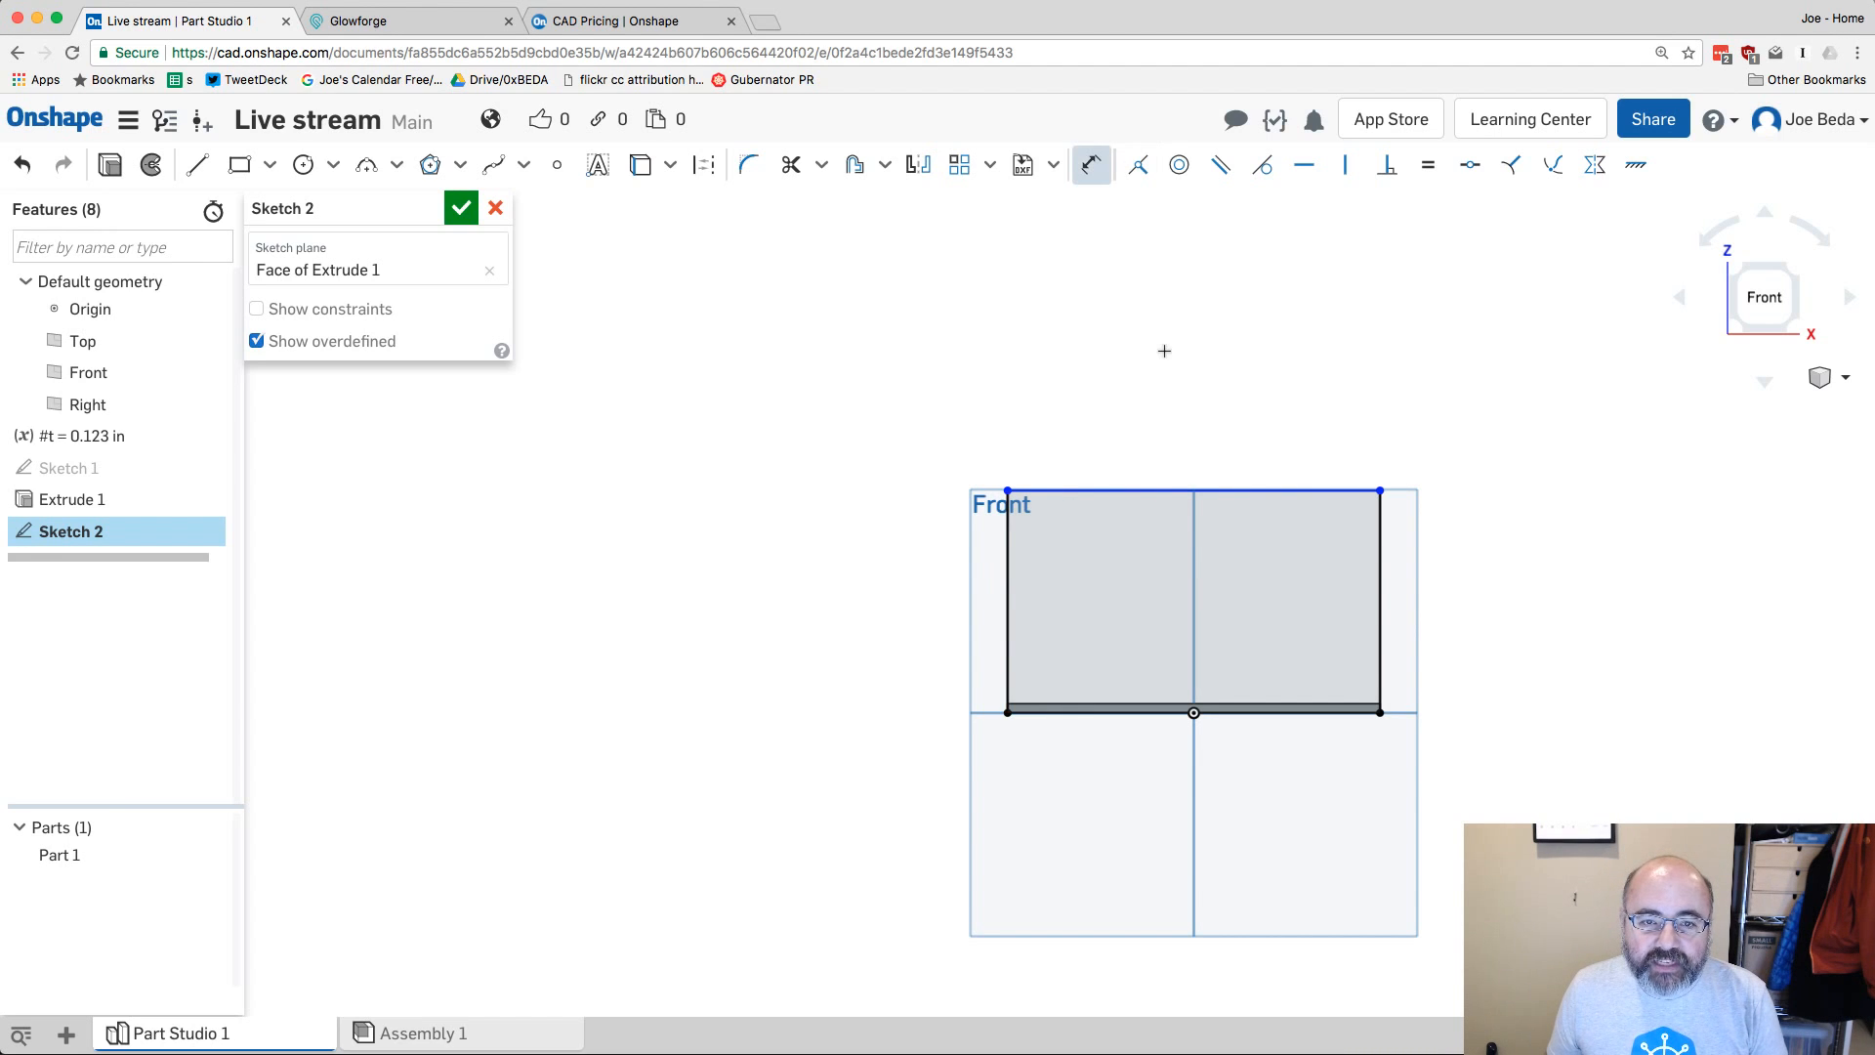
click(1010, 595)
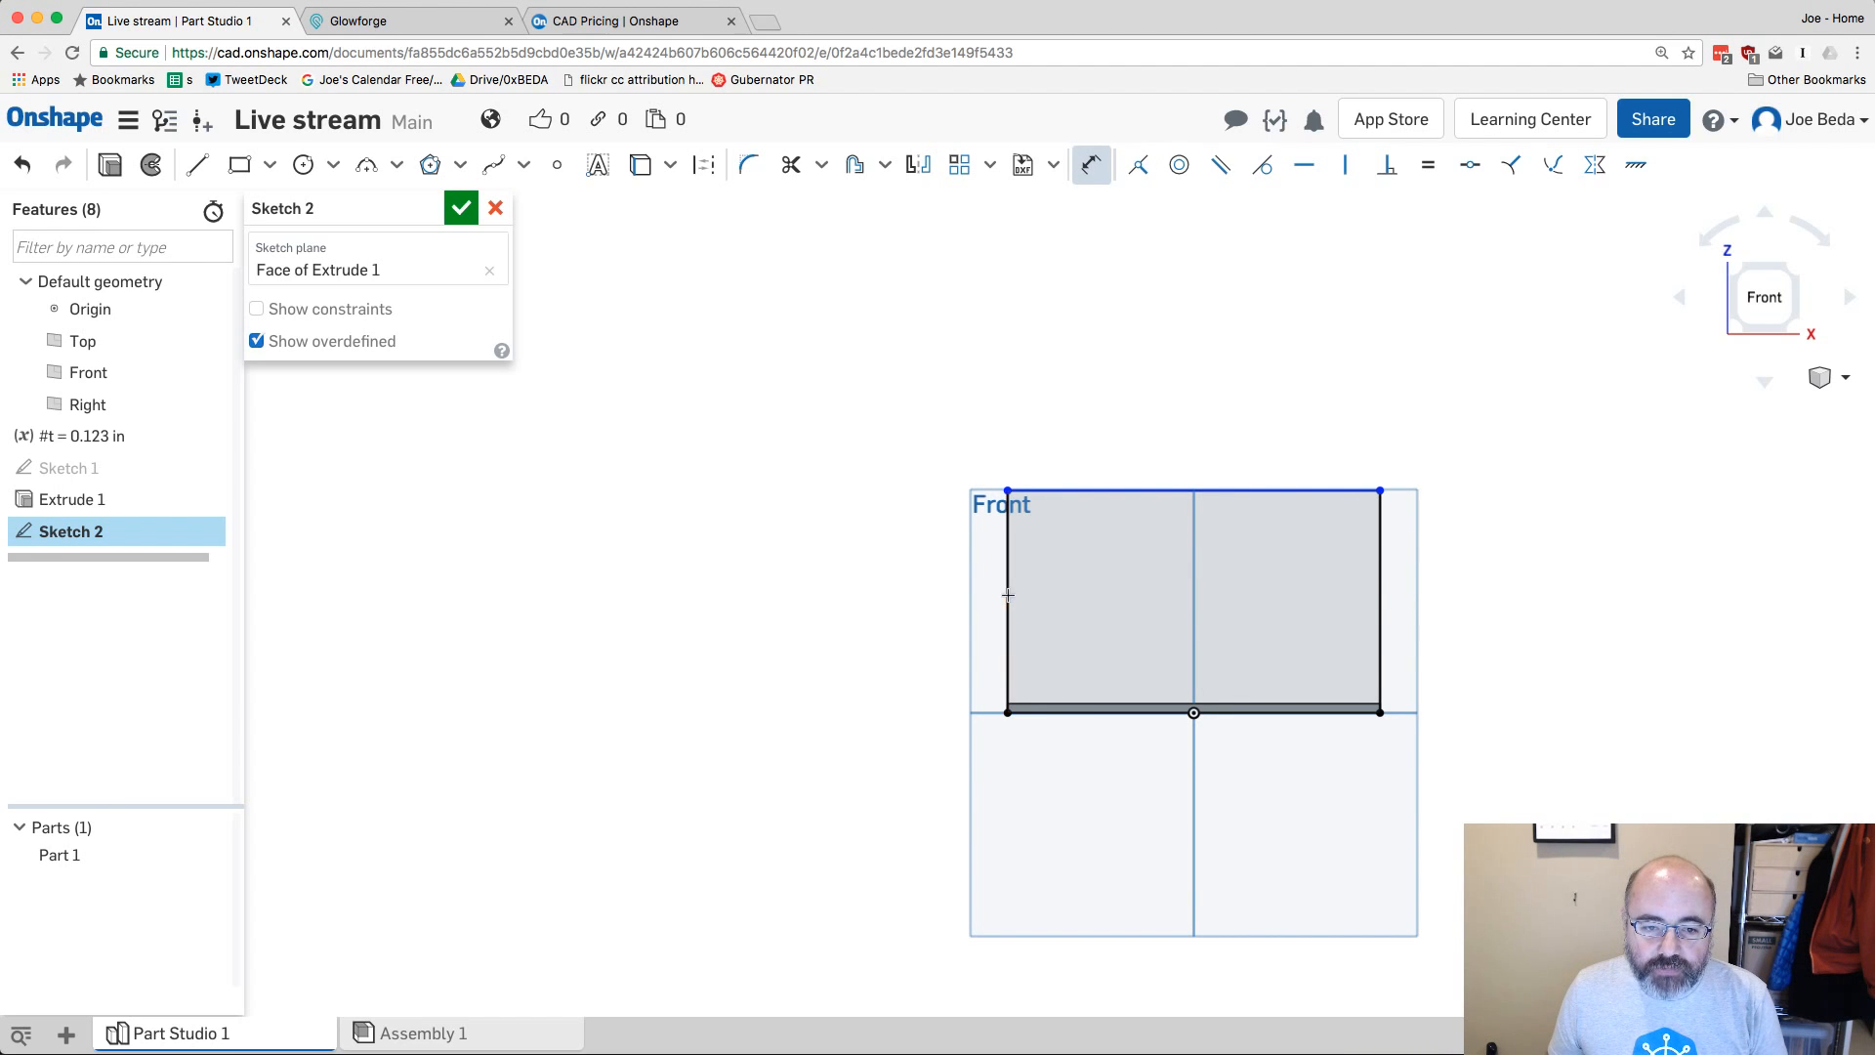
click(922, 594)
text(3 in)
key(Return)
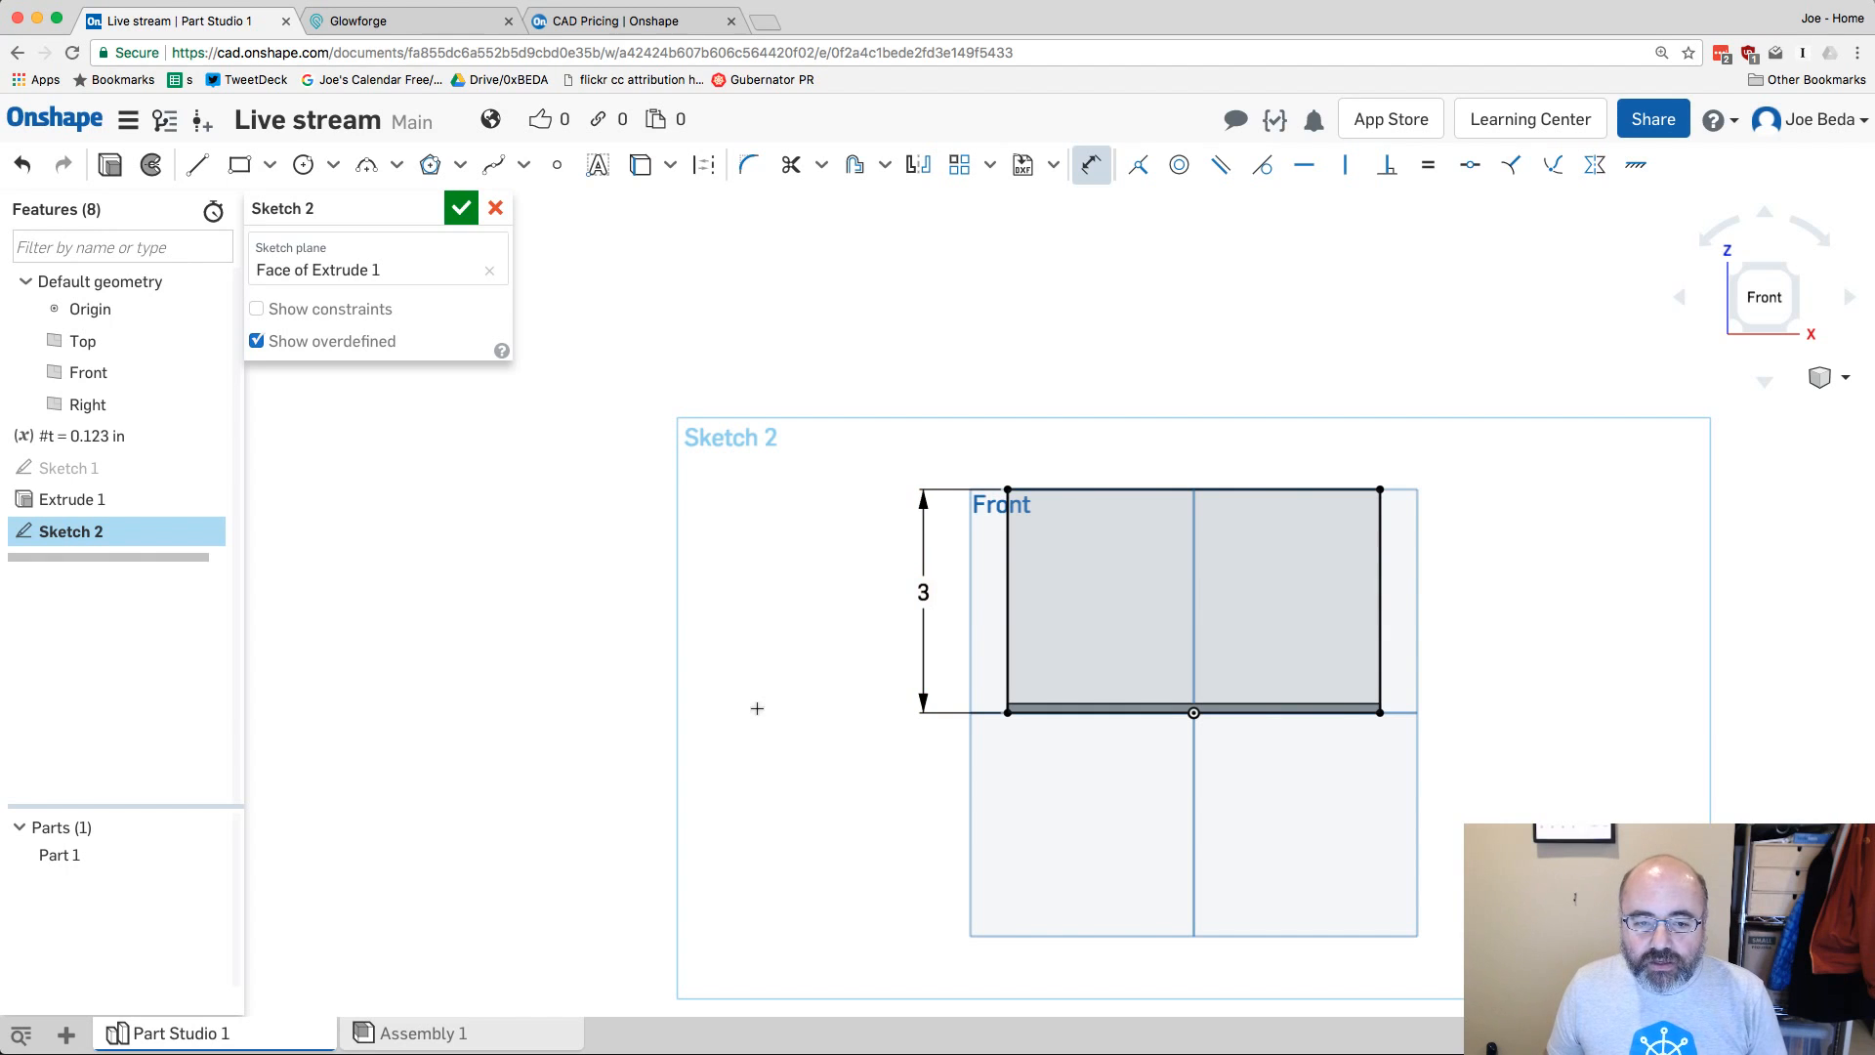
click(461, 207)
Extrude the front rectangle's large region above the plate edge with a blind depth of #t.
key(shift+7)
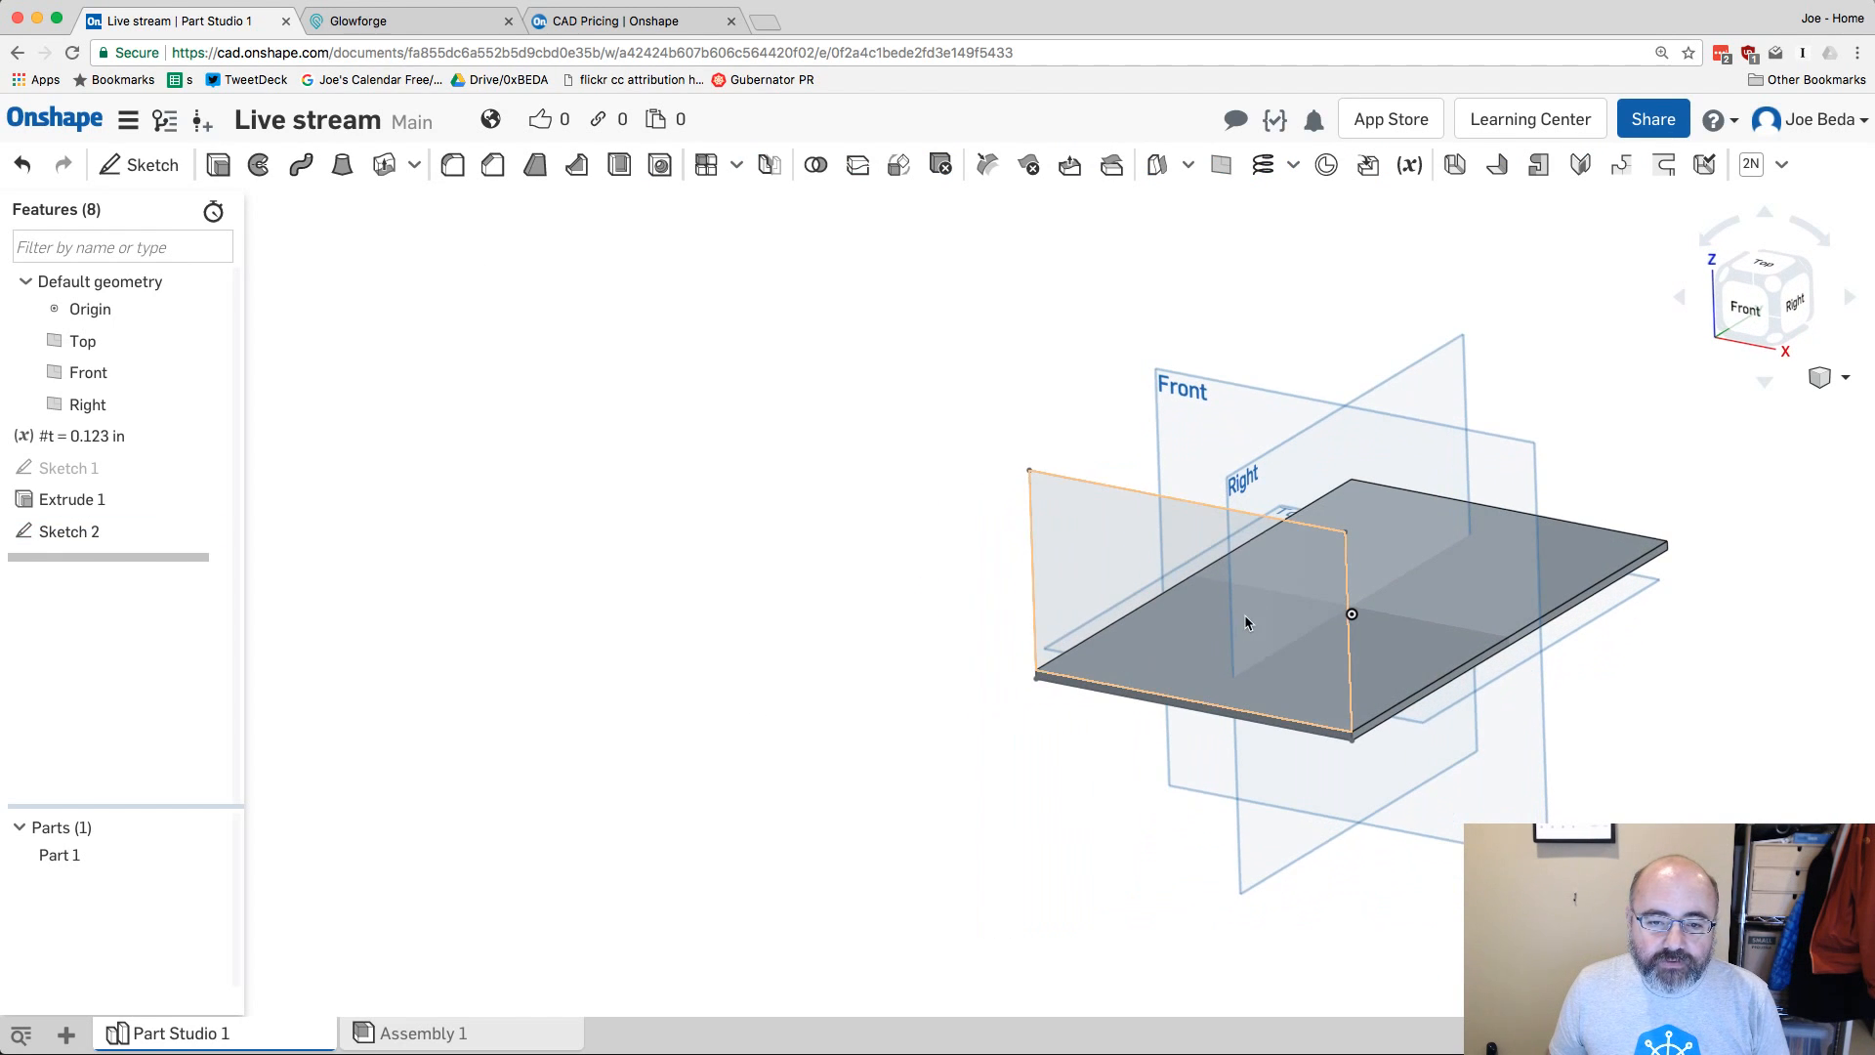
click(1244, 613)
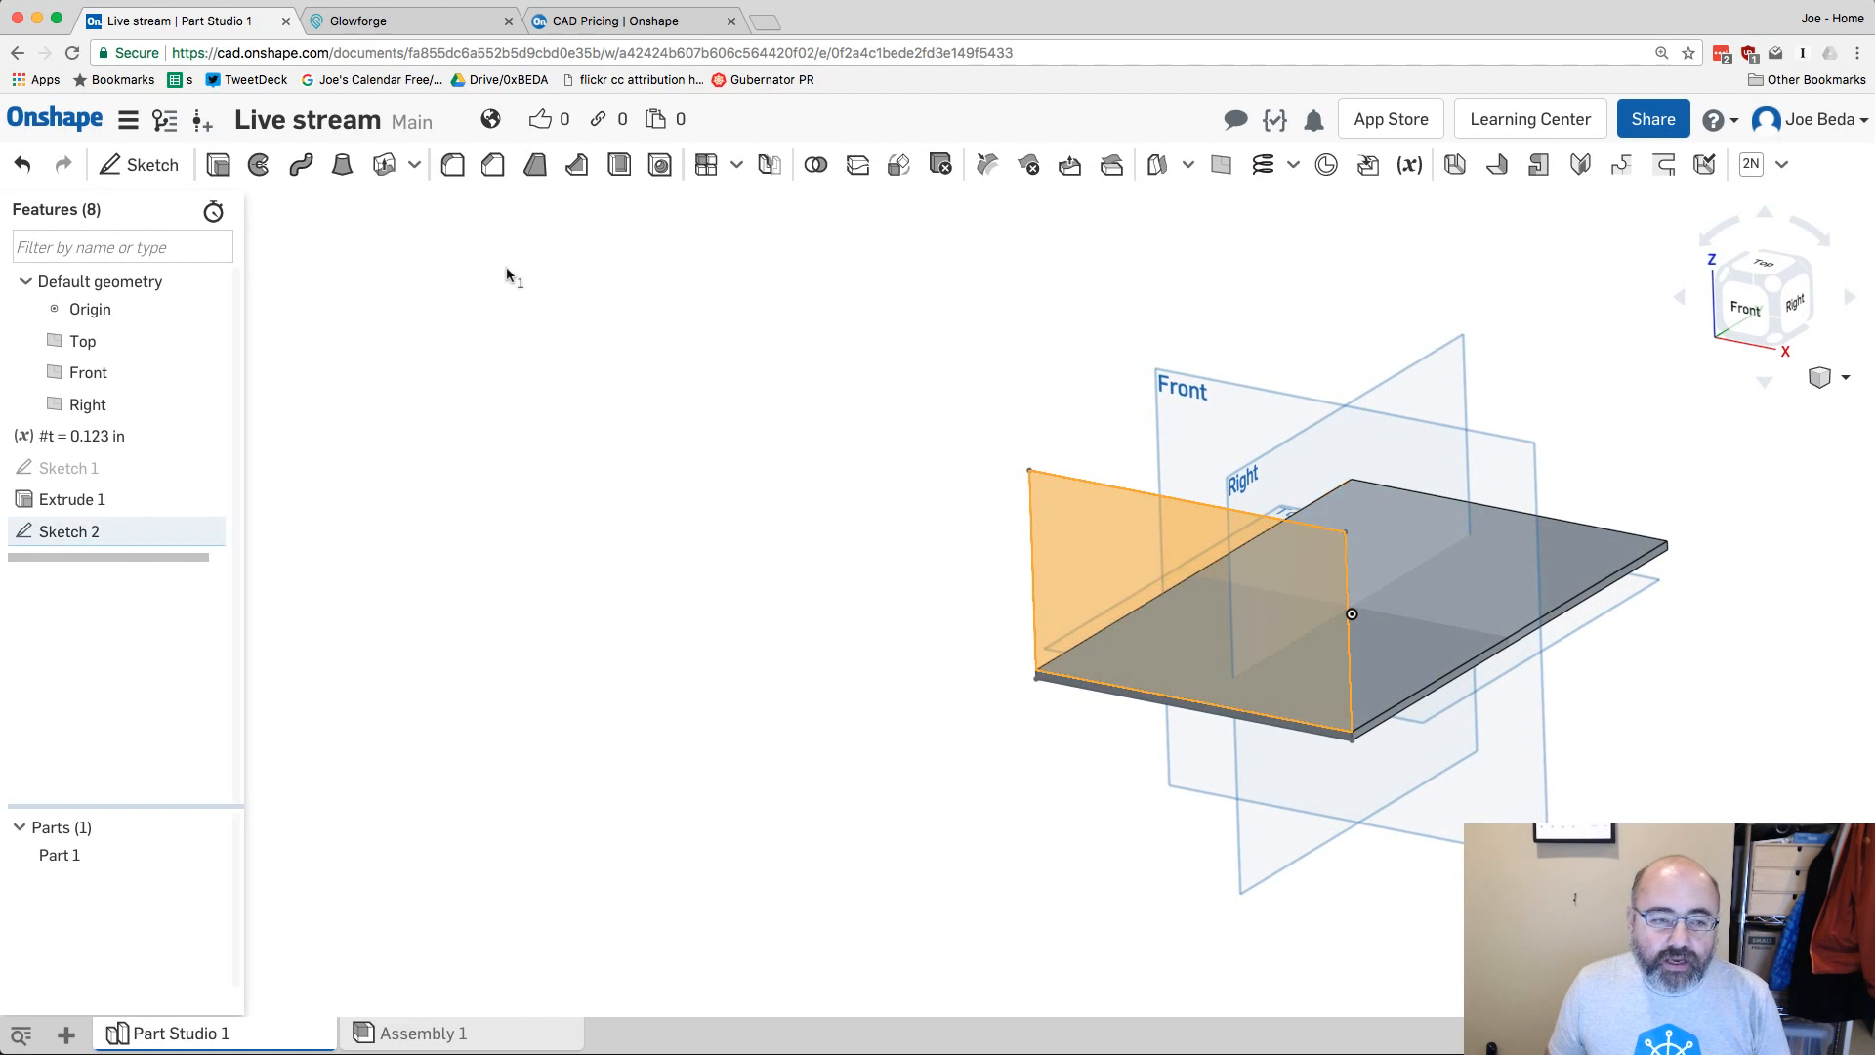
click(221, 165)
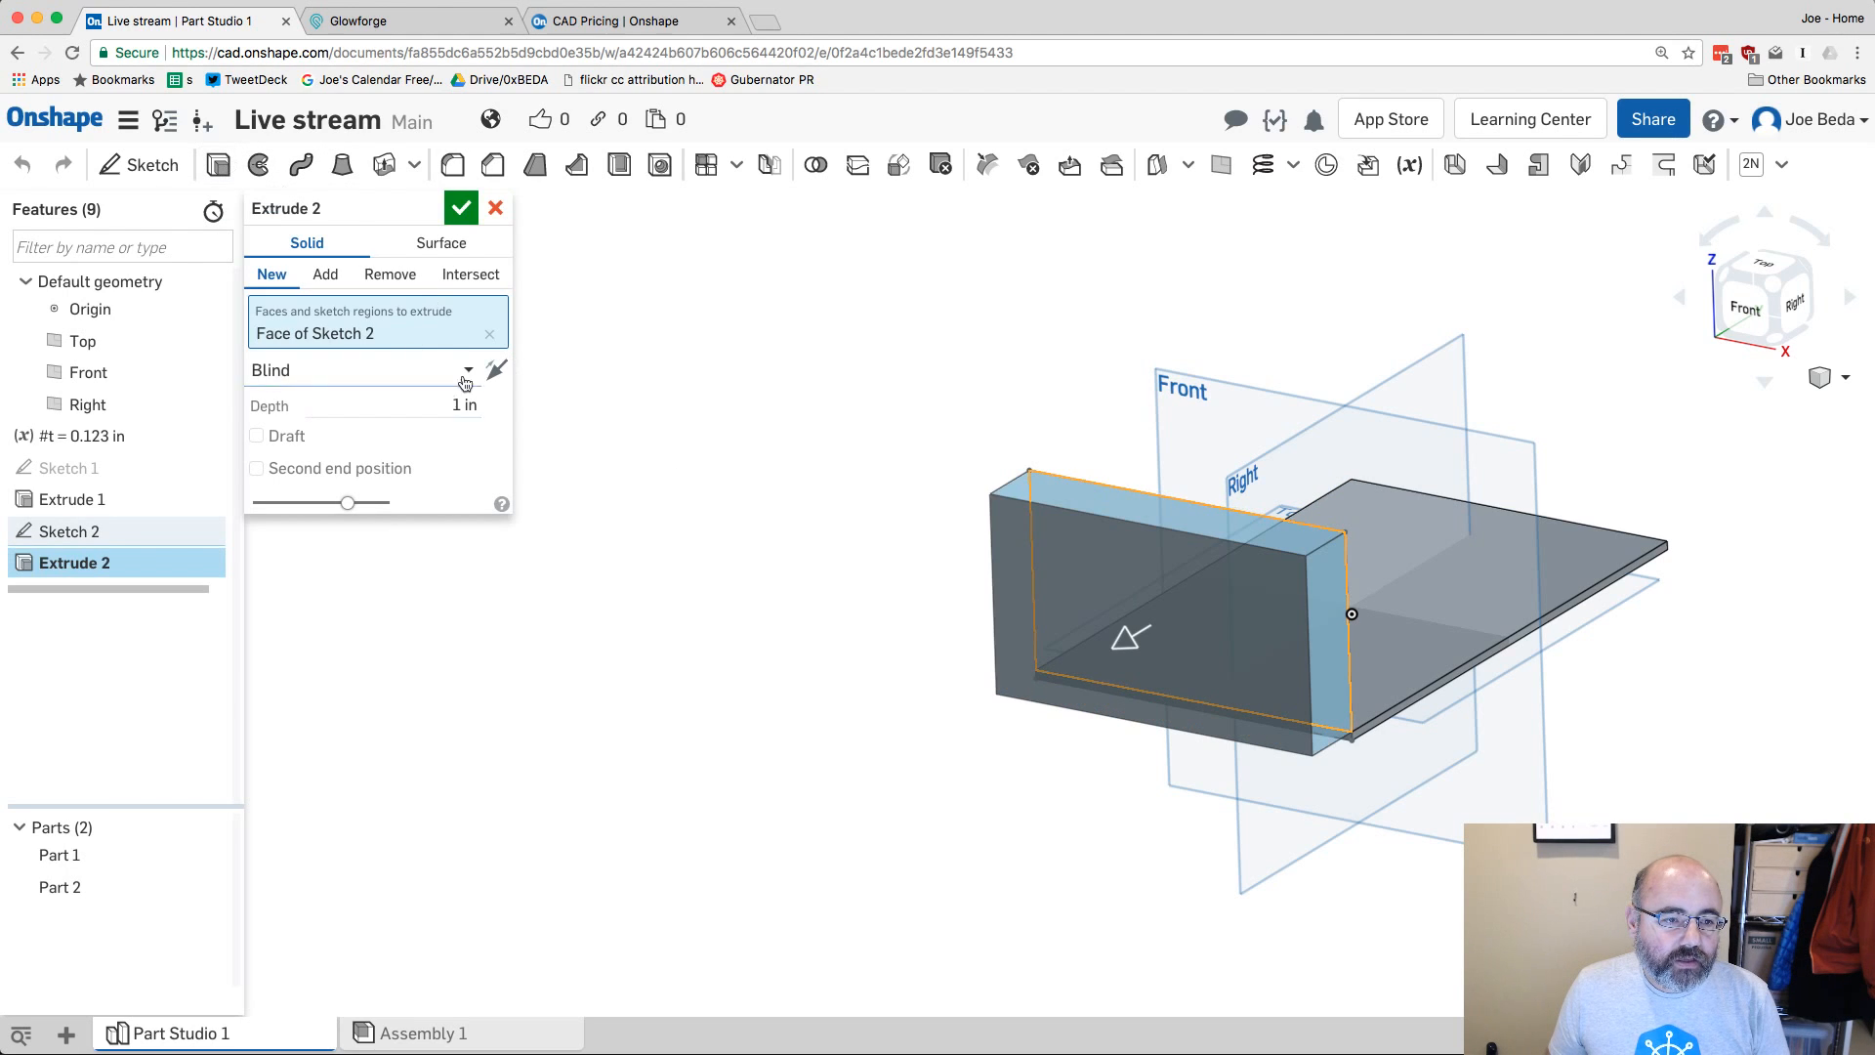
click(455, 406)
text(#)
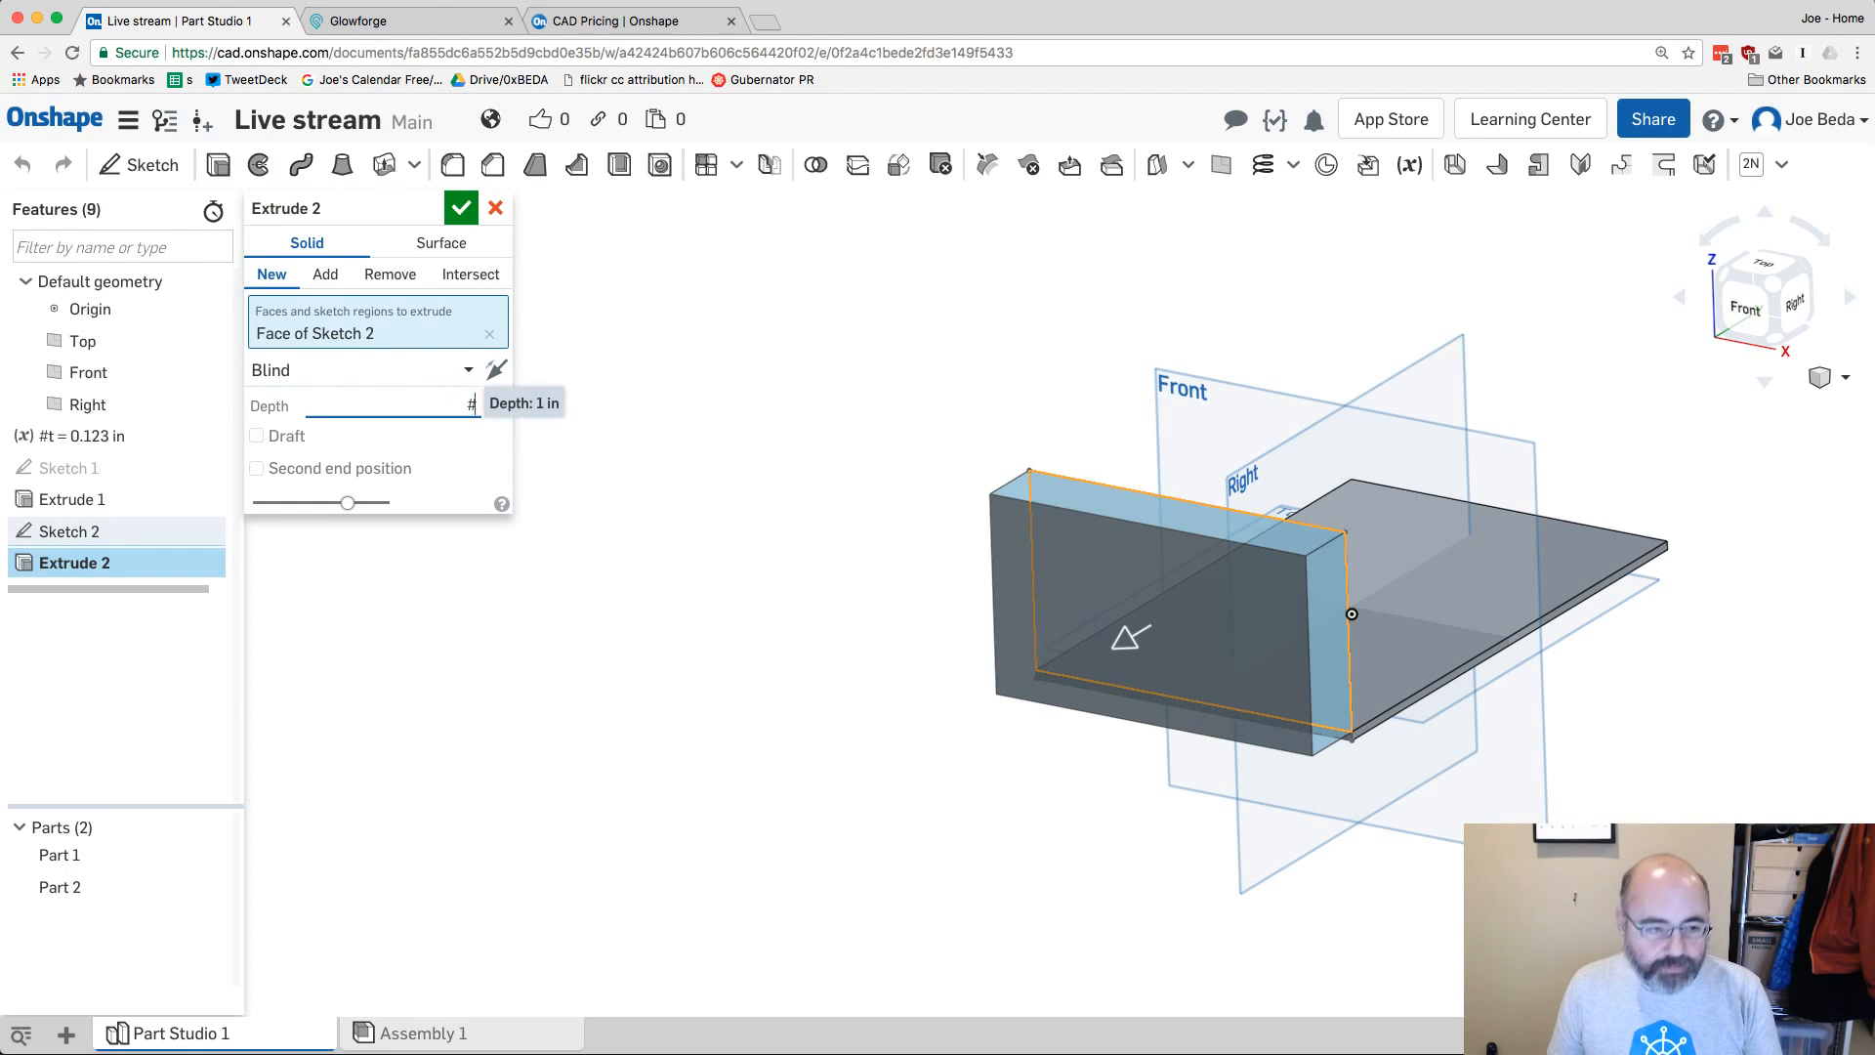
text(t)
key(Tab)
Add the rectangle's narrow strip along the plate's front edge to the extrusion and set the result to a new part.
right_drag(1022, 694, 925, 674)
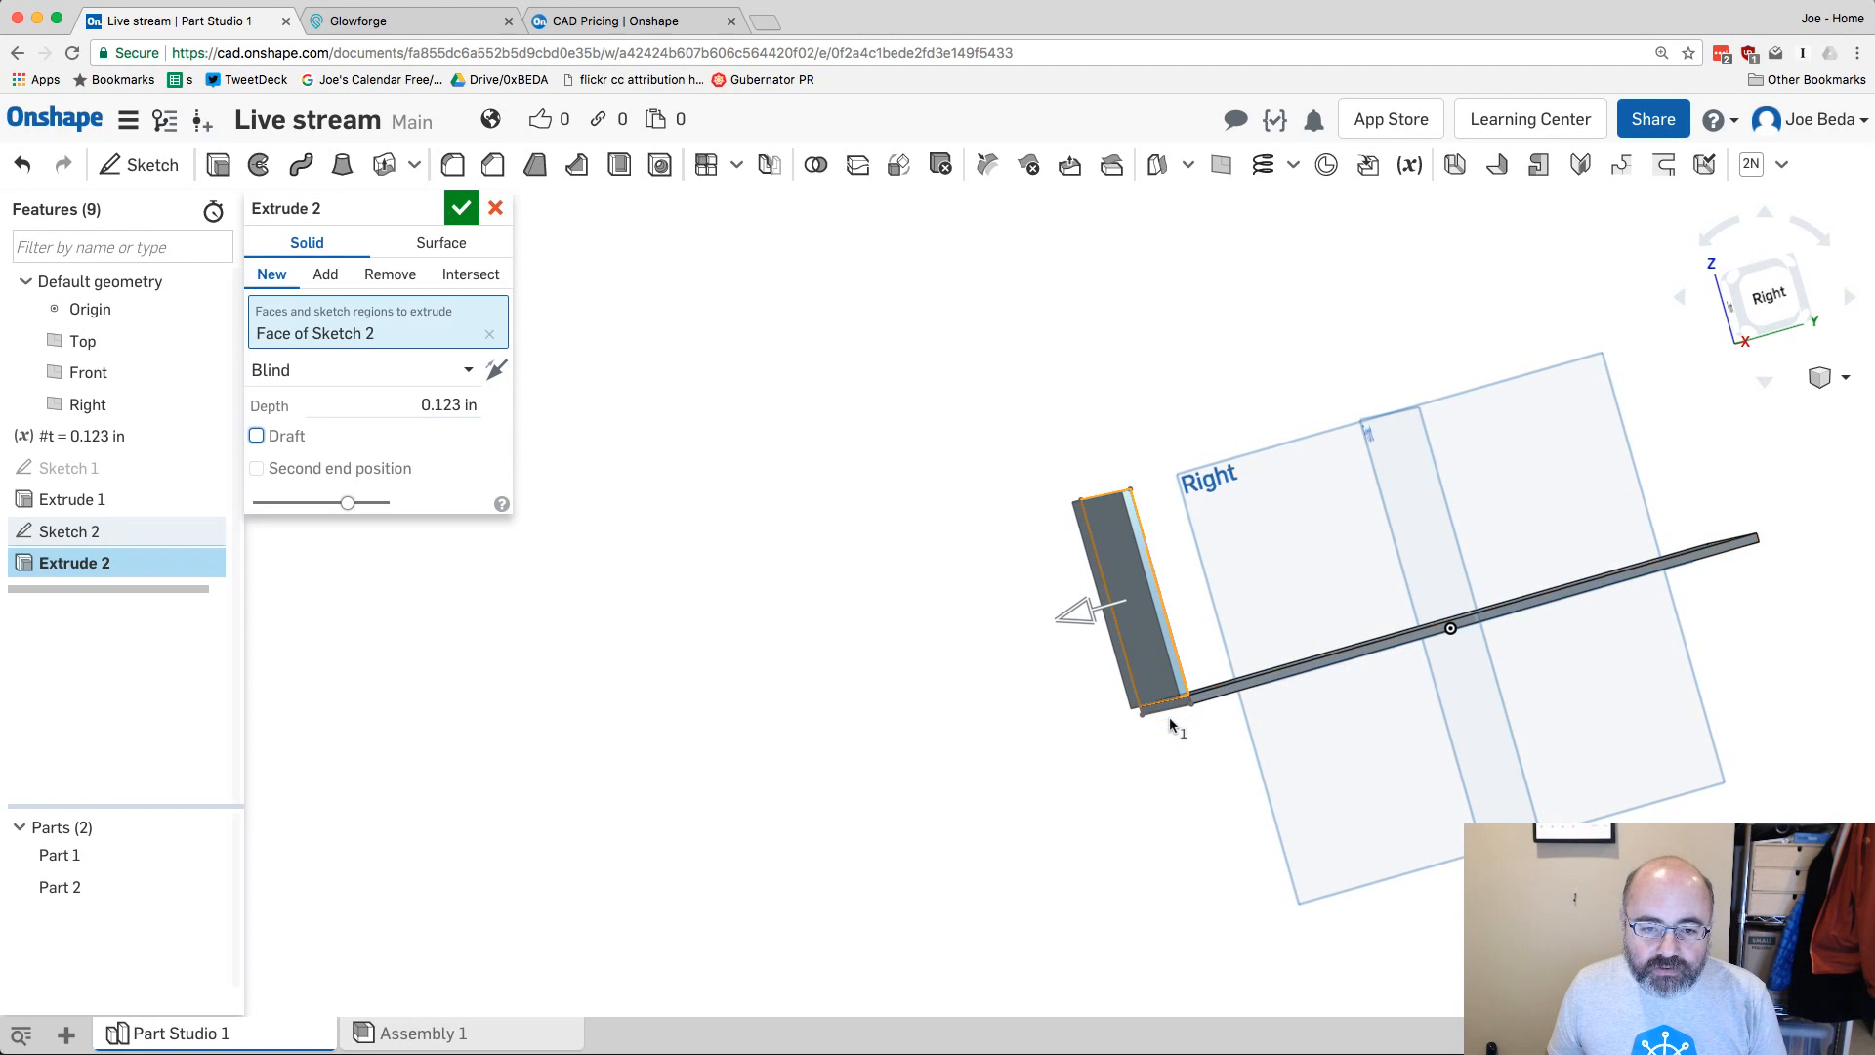
right_drag(1171, 724, 1214, 715)
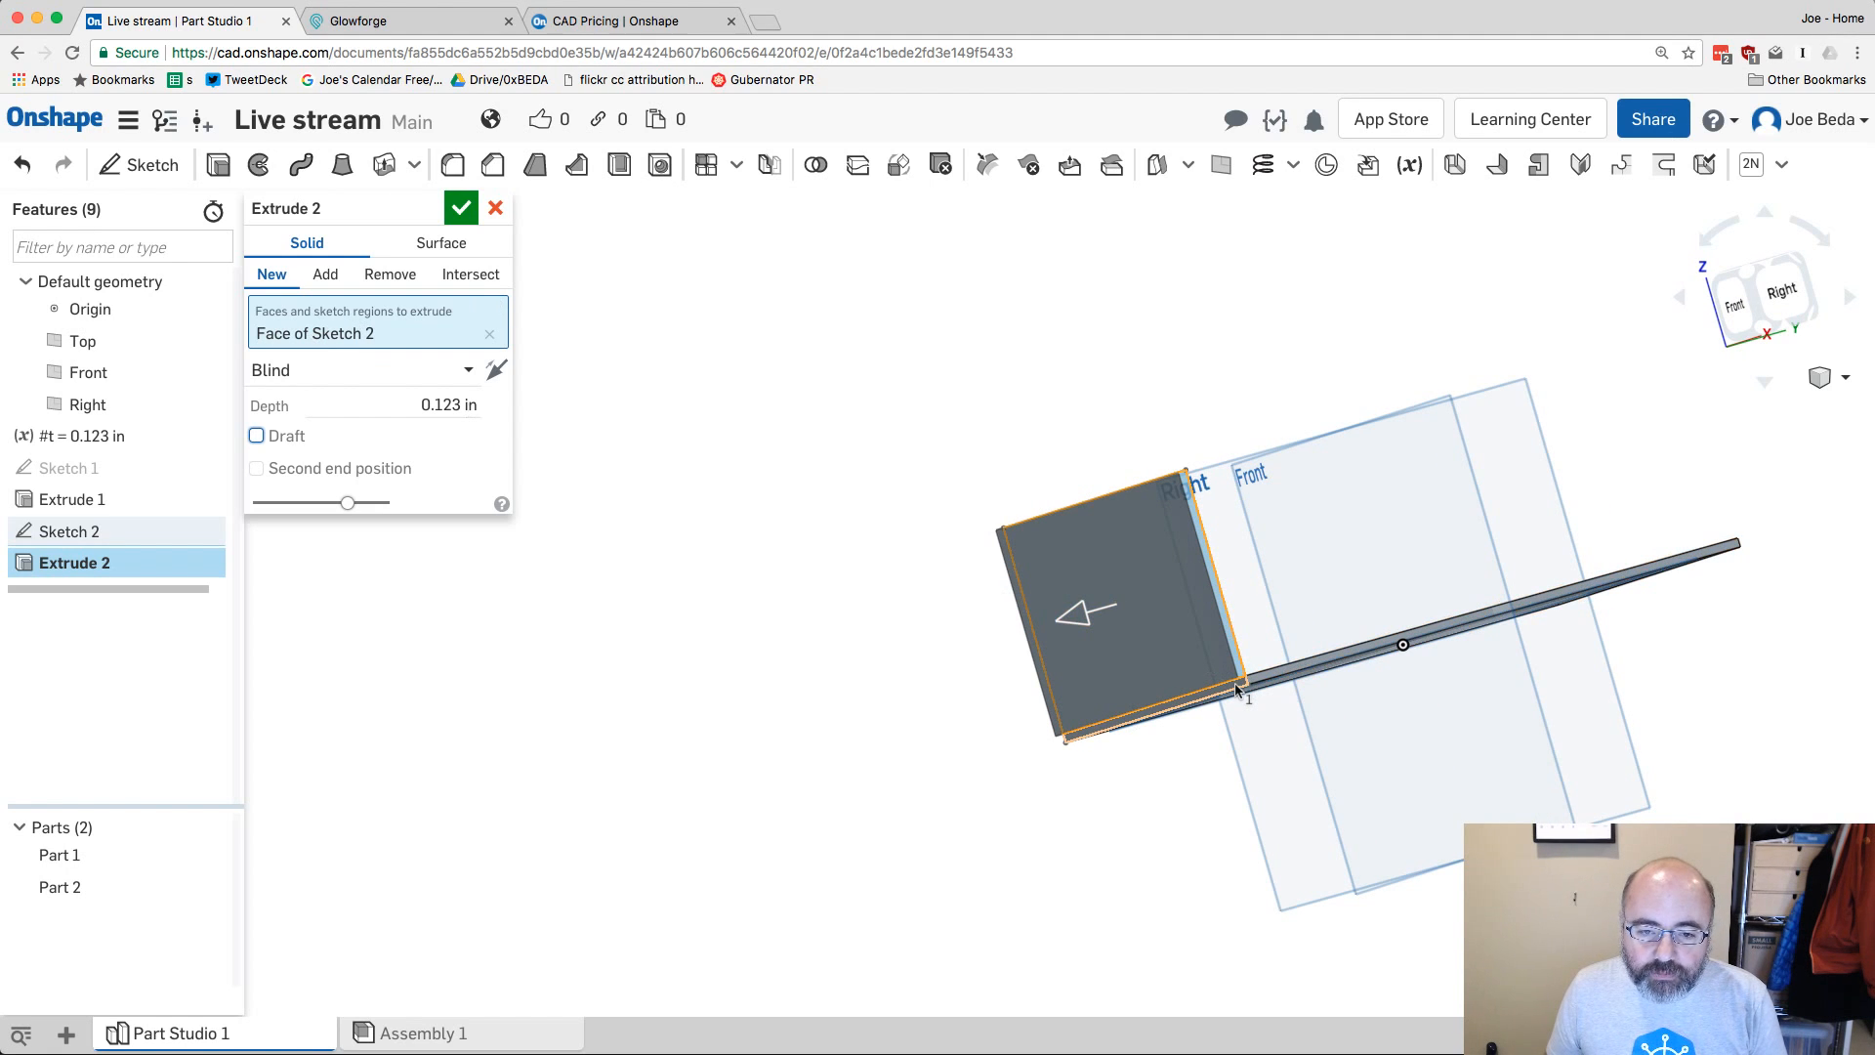
scroll(1242, 683, up, 3)
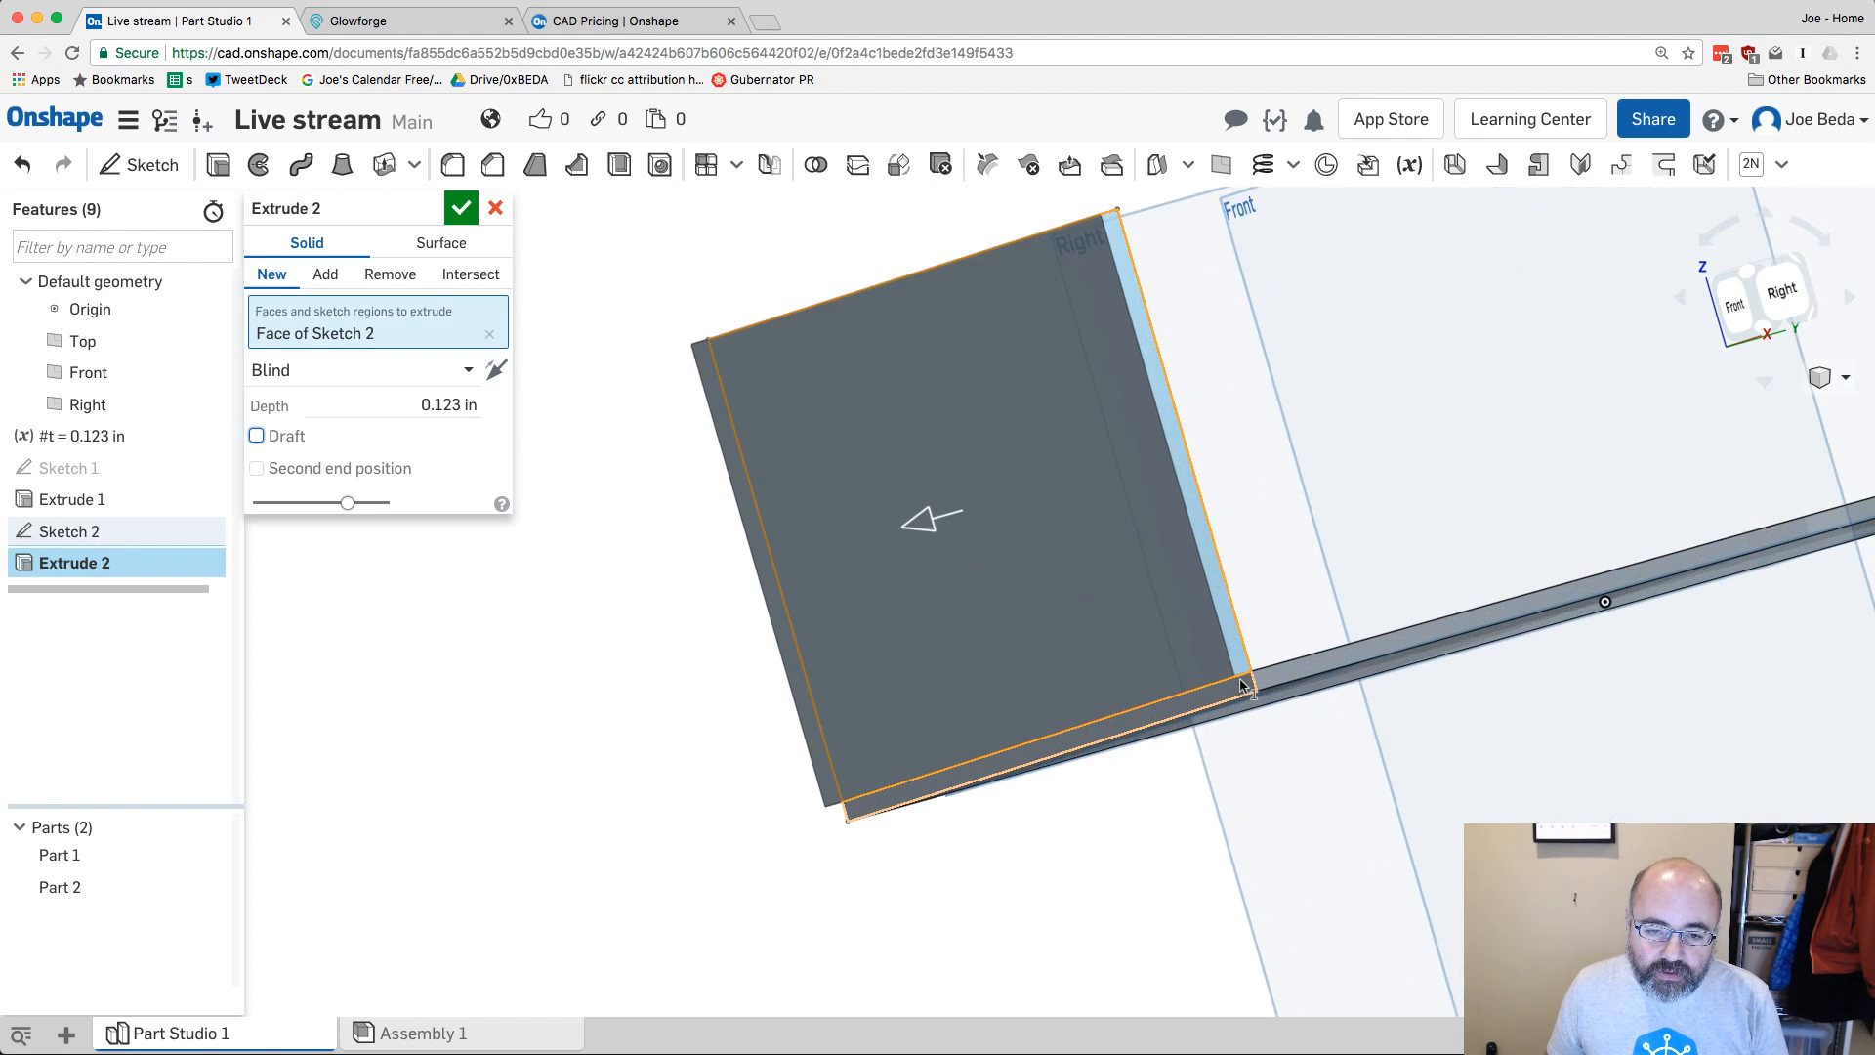
click(1220, 699)
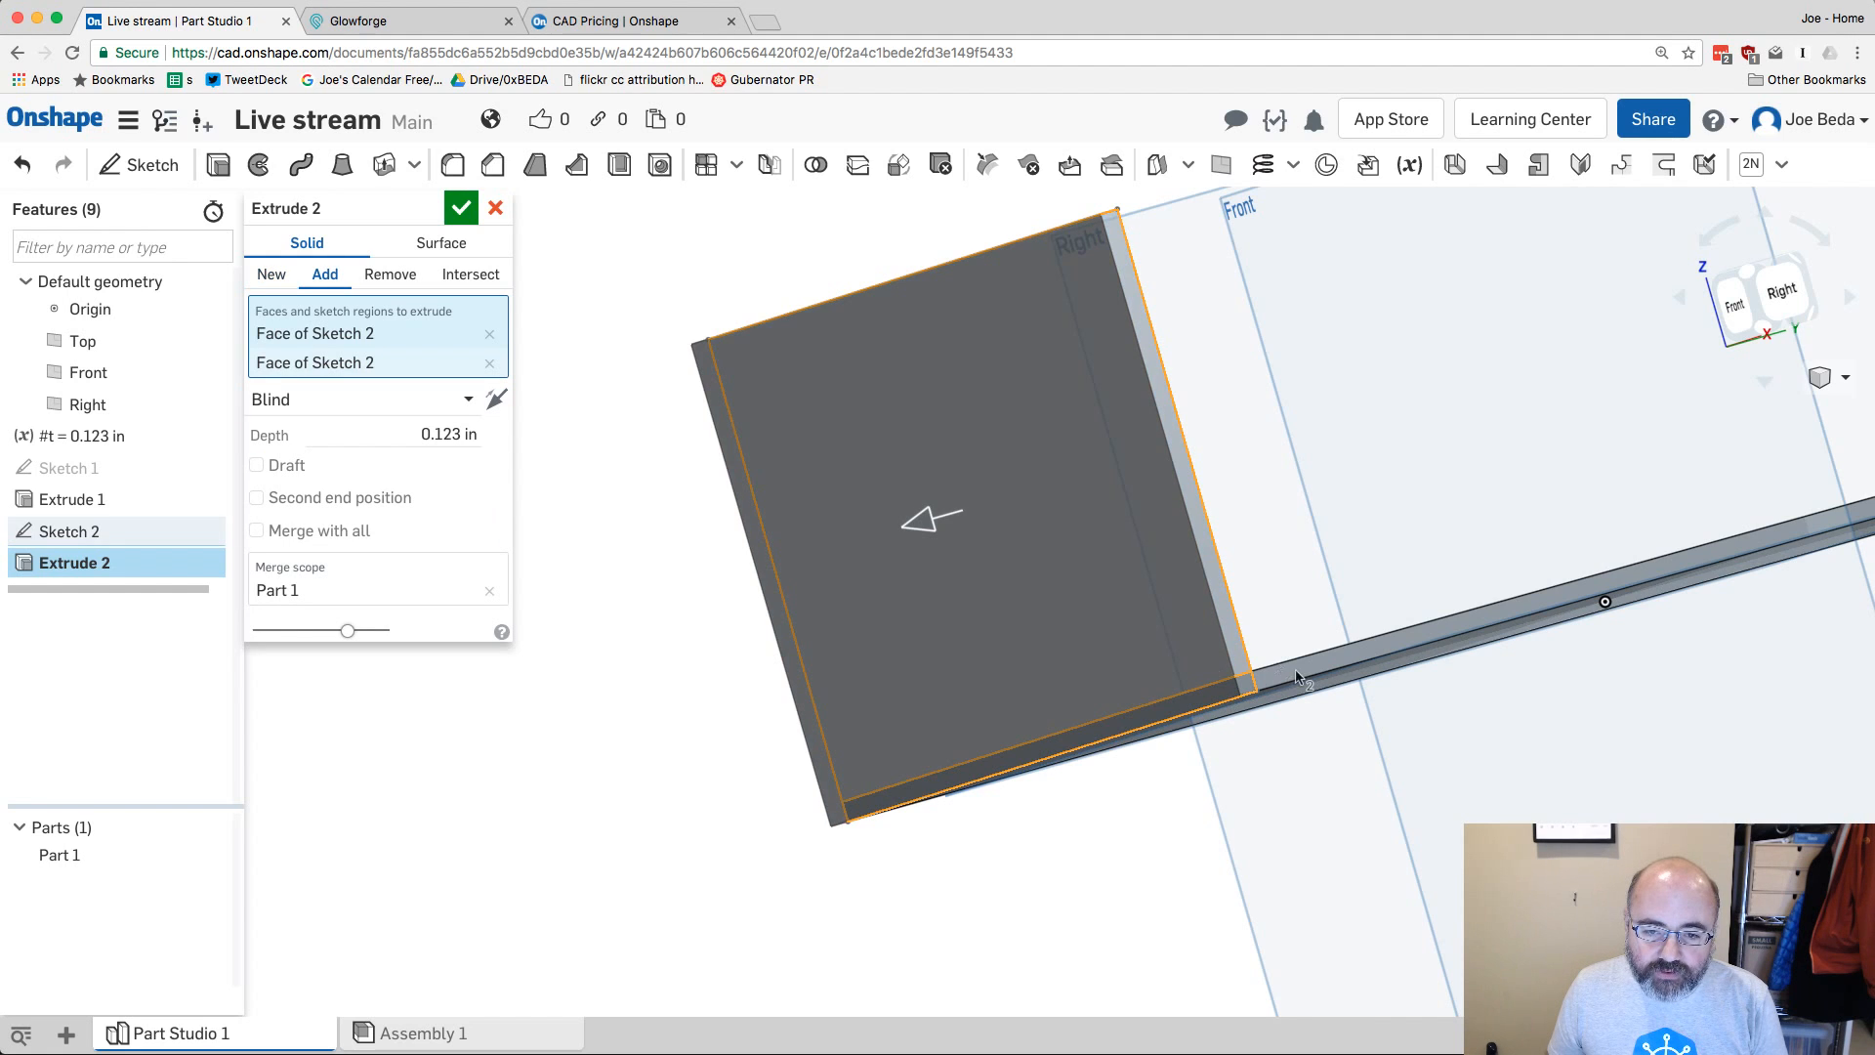
right_drag(1312, 686, 1273, 712)
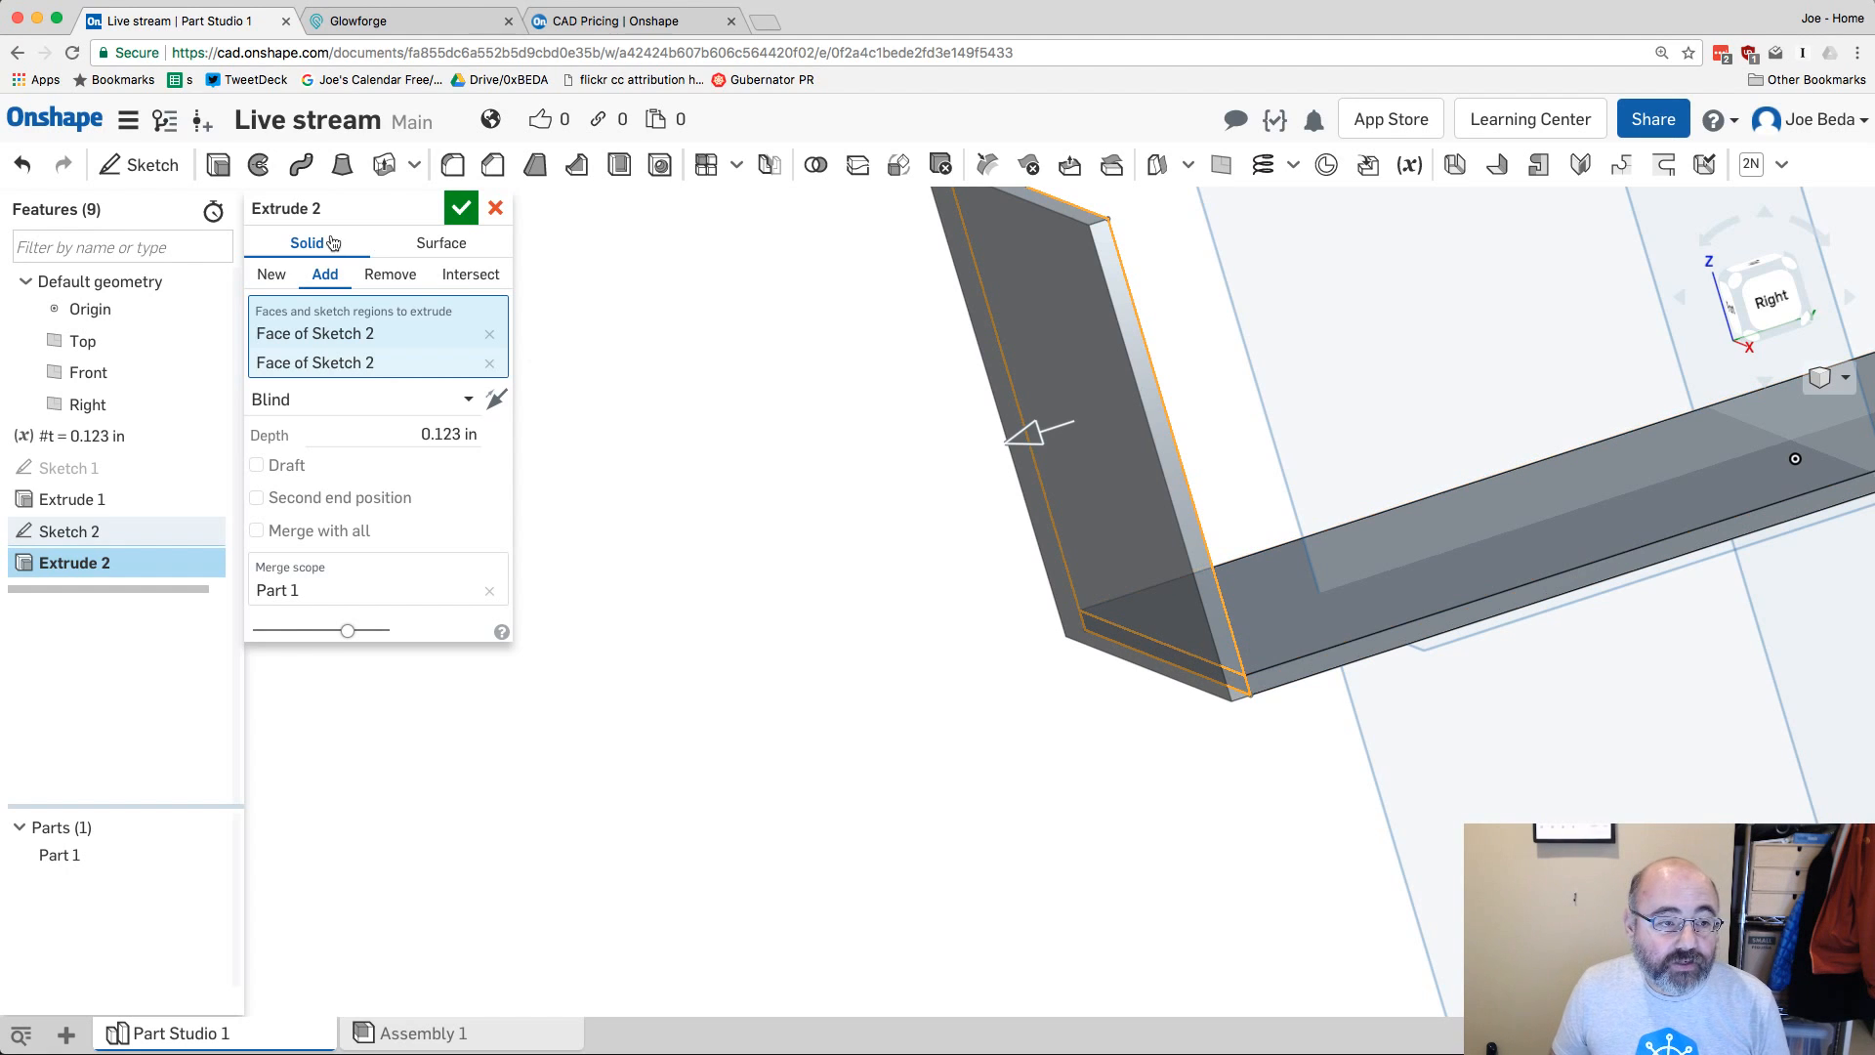
click(273, 274)
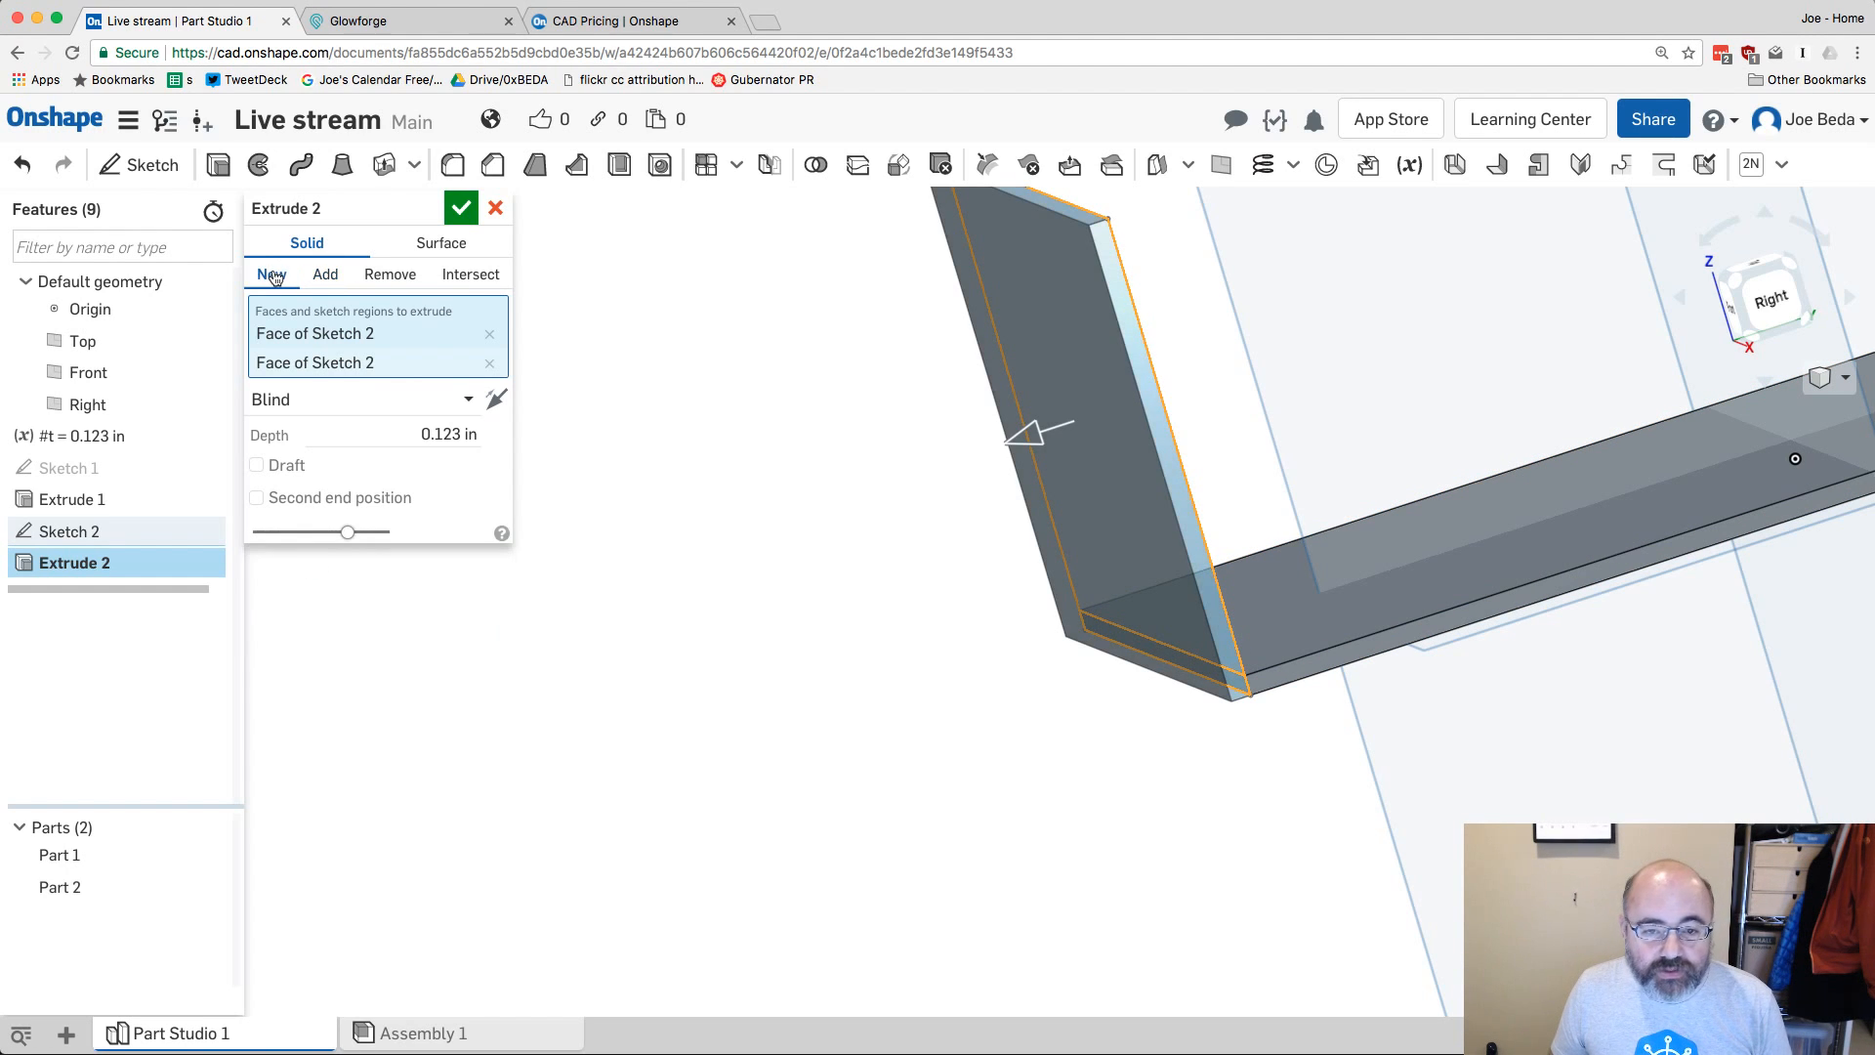
Reverse the front wall's extrusion direction so it runs inward over the plate, and accept the extrusion.
mouse_move(1231, 728)
right_down()
mouse_move(1206, 721)
mouse_move(1232, 724)
right_up()
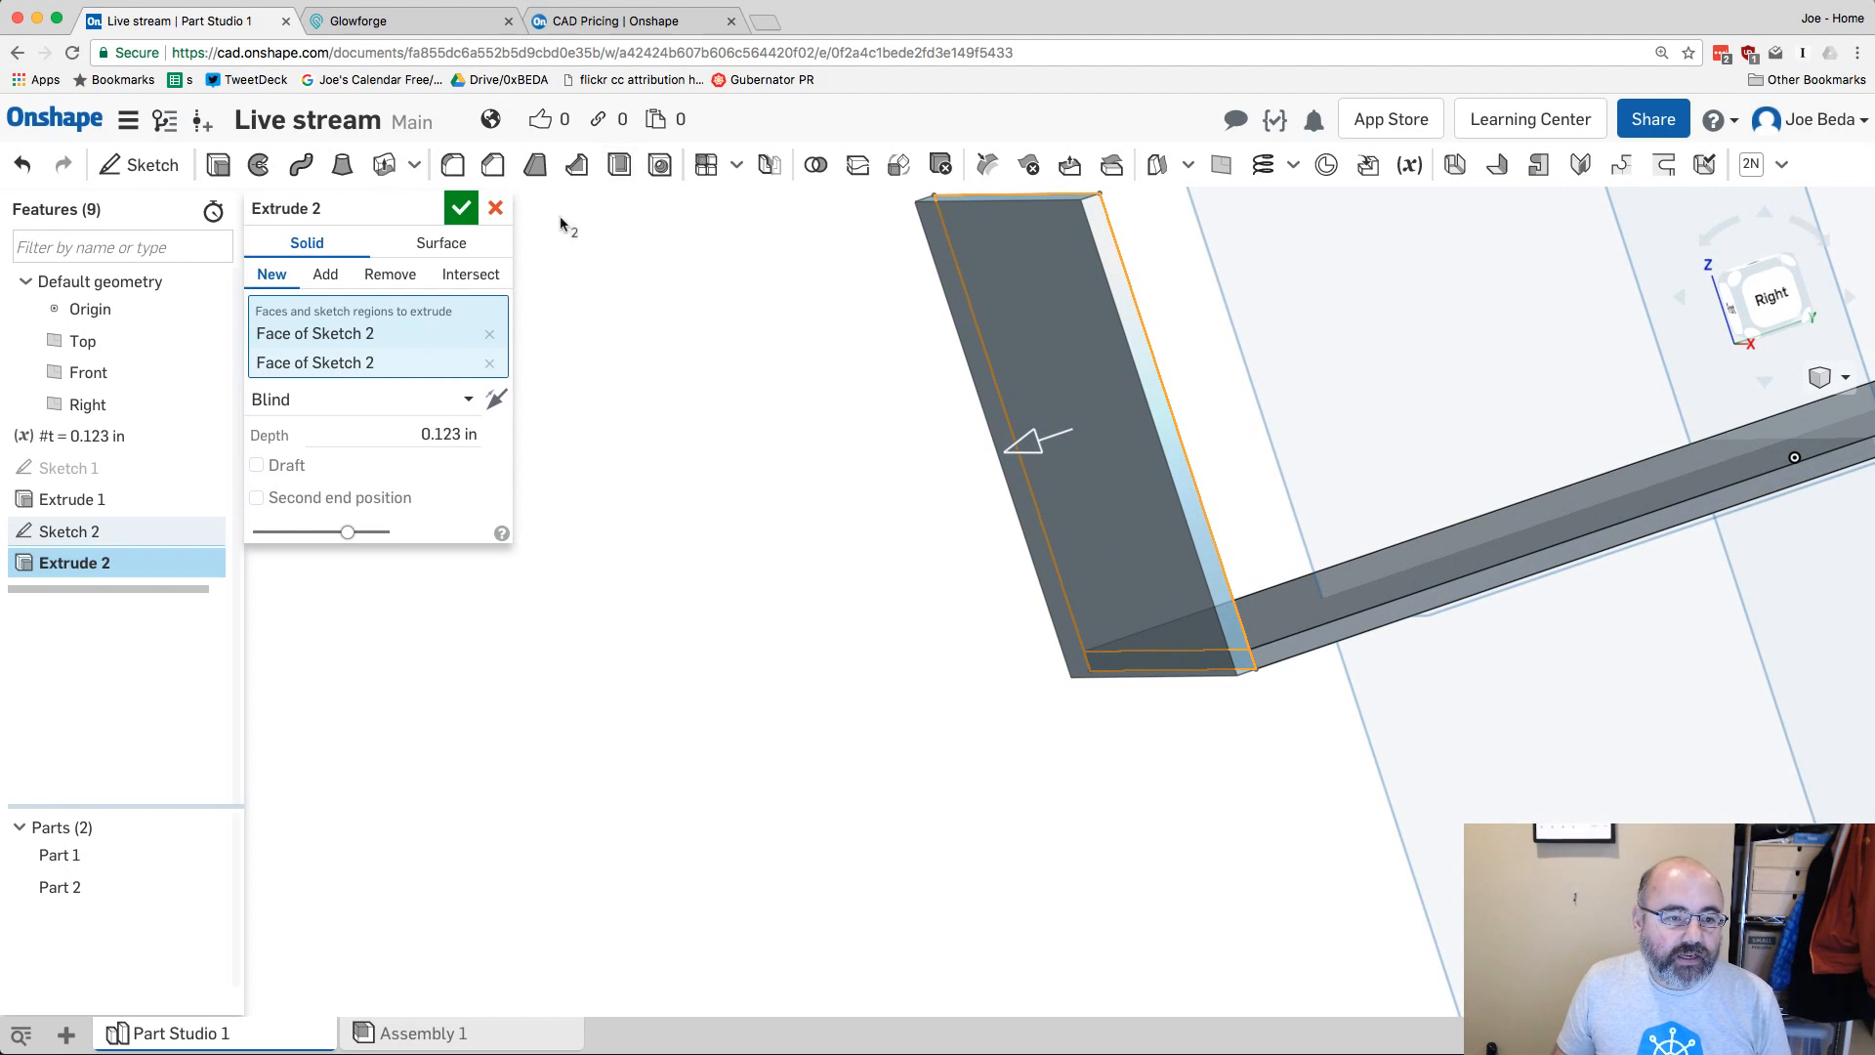
click(496, 400)
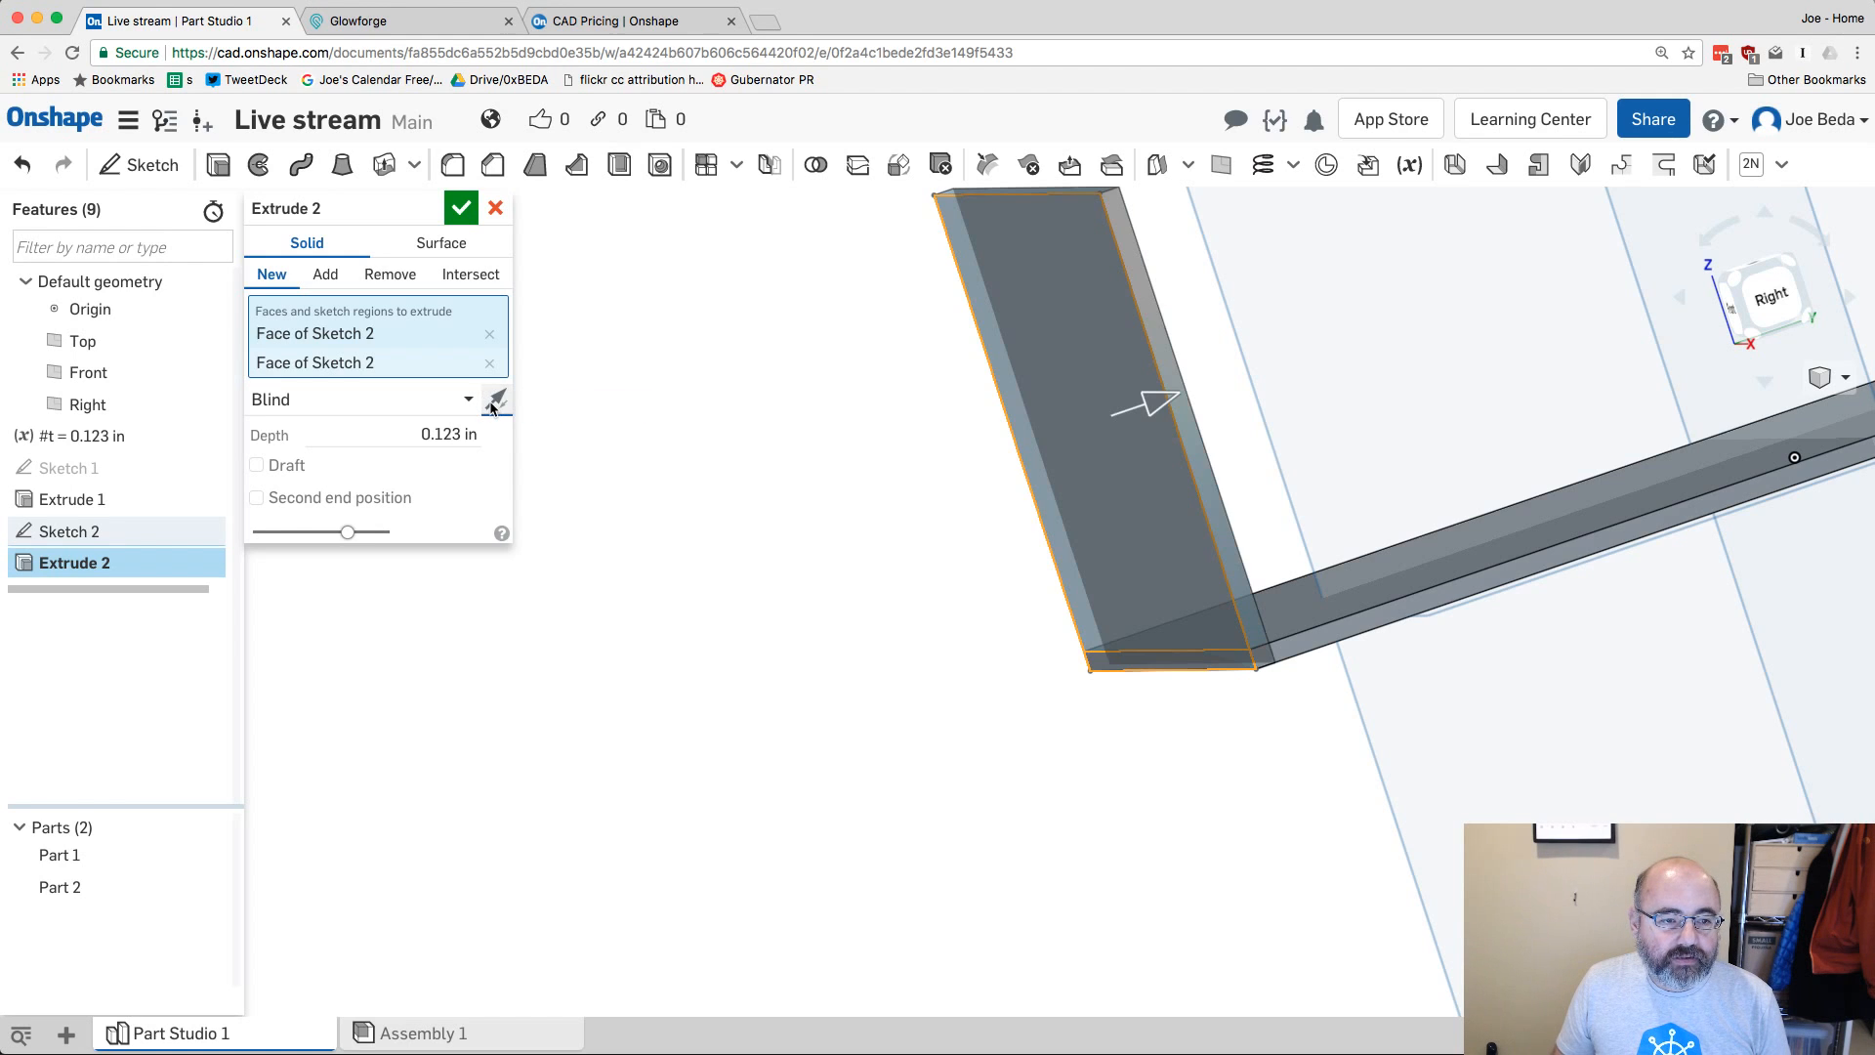
mouse_move(1195, 720)
right_down()
mouse_move(1177, 719)
mouse_move(1187, 730)
right_up()
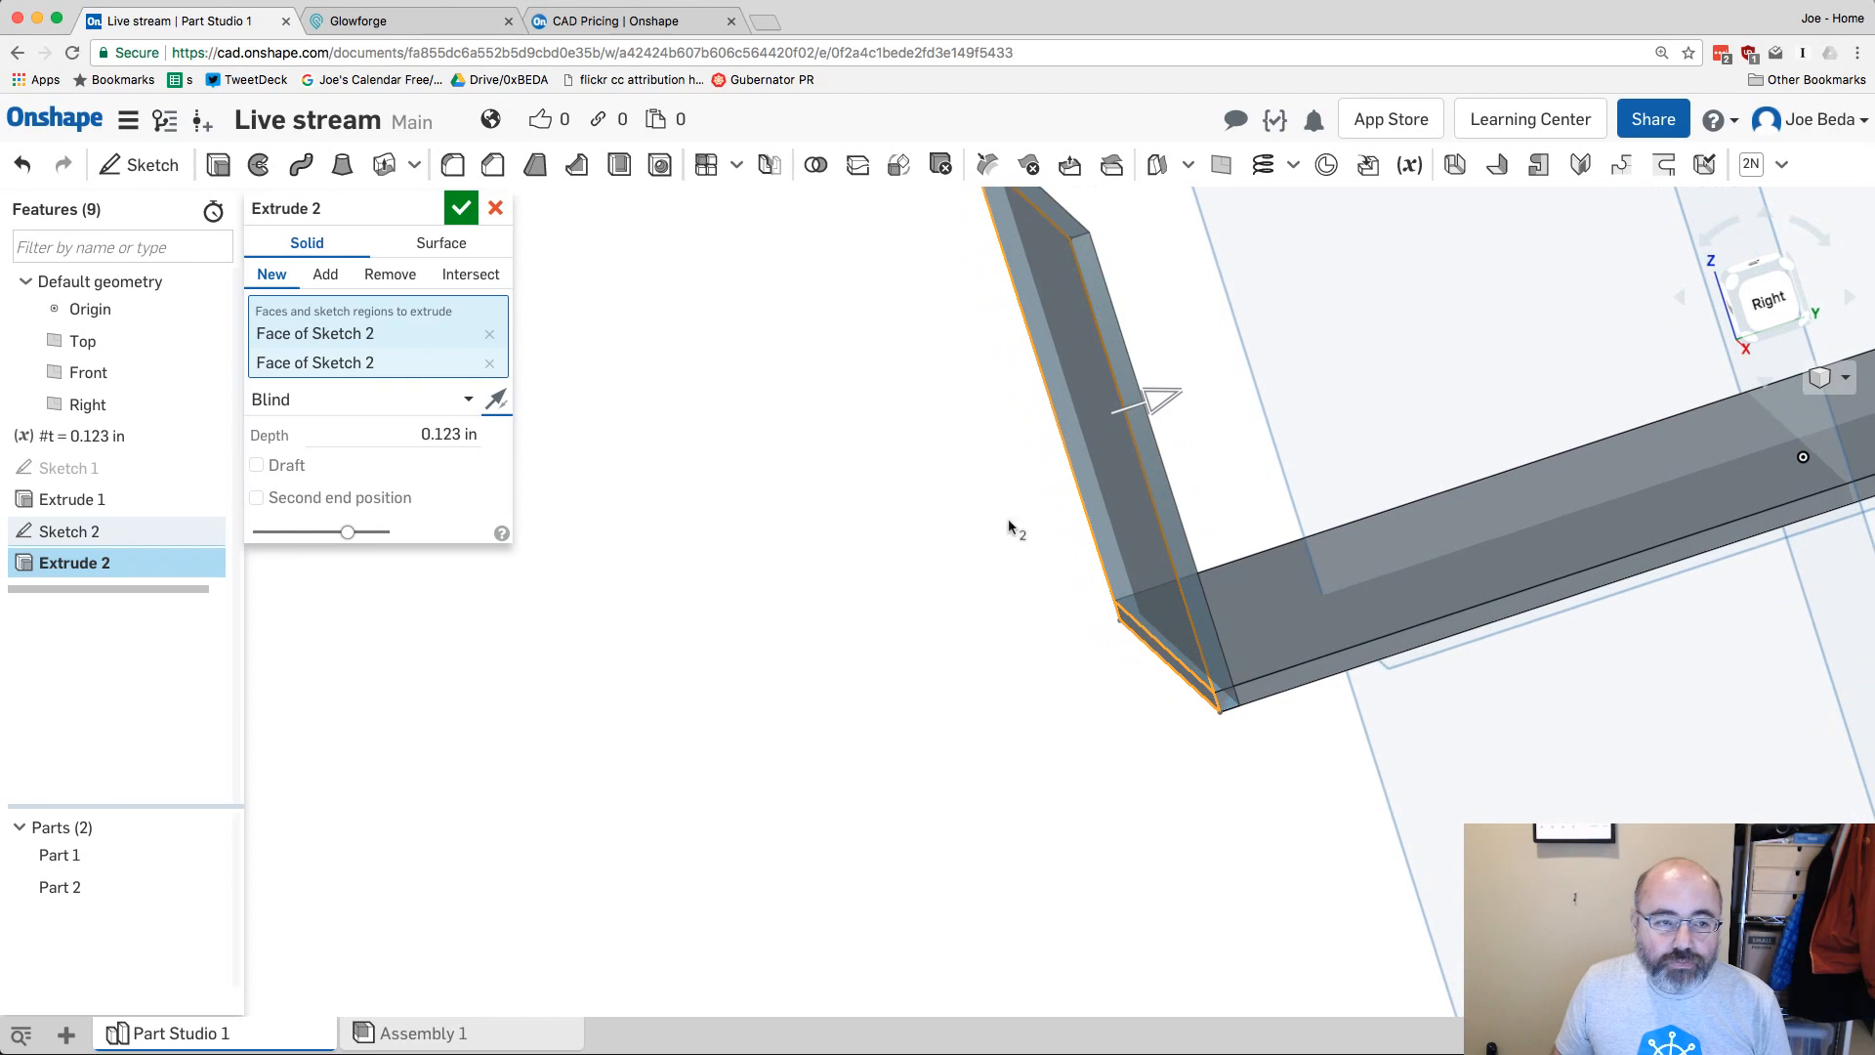
click(461, 207)
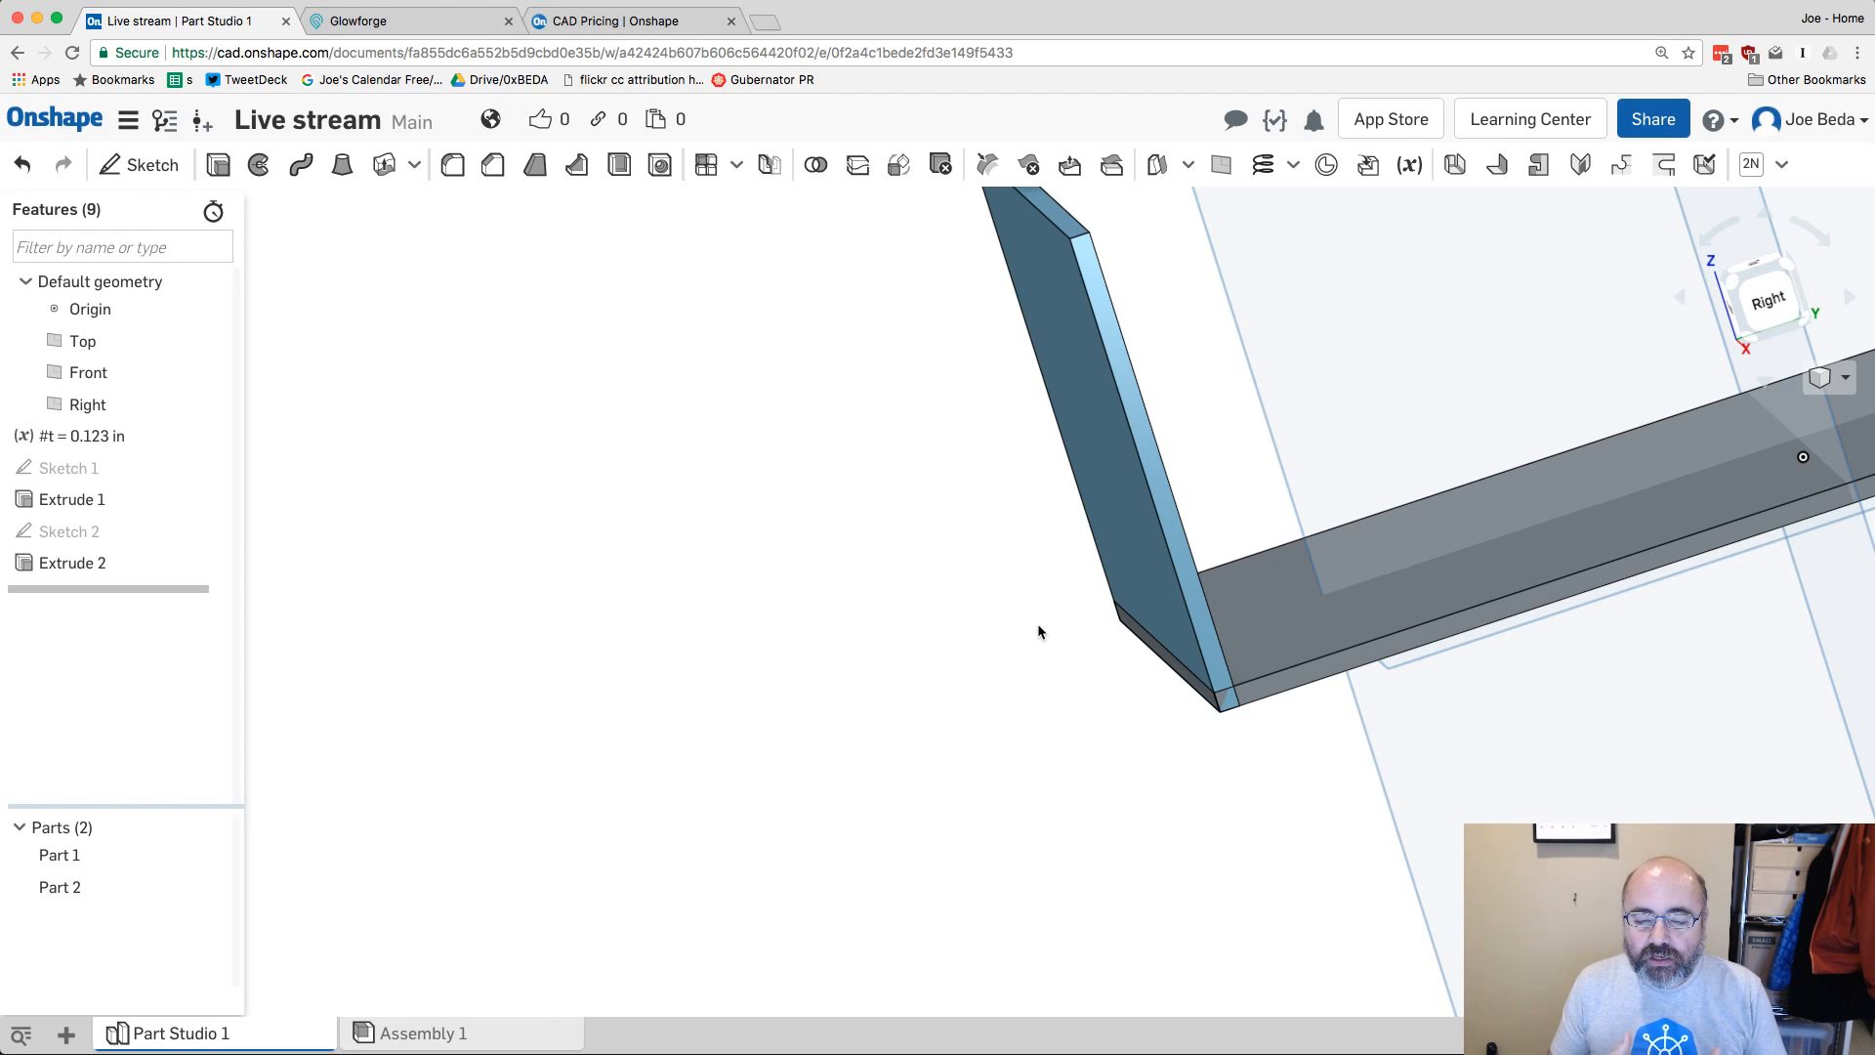
Start a sketch on the base plate's long right side face and view it face-on.
right_drag(1037, 632, 1155, 611)
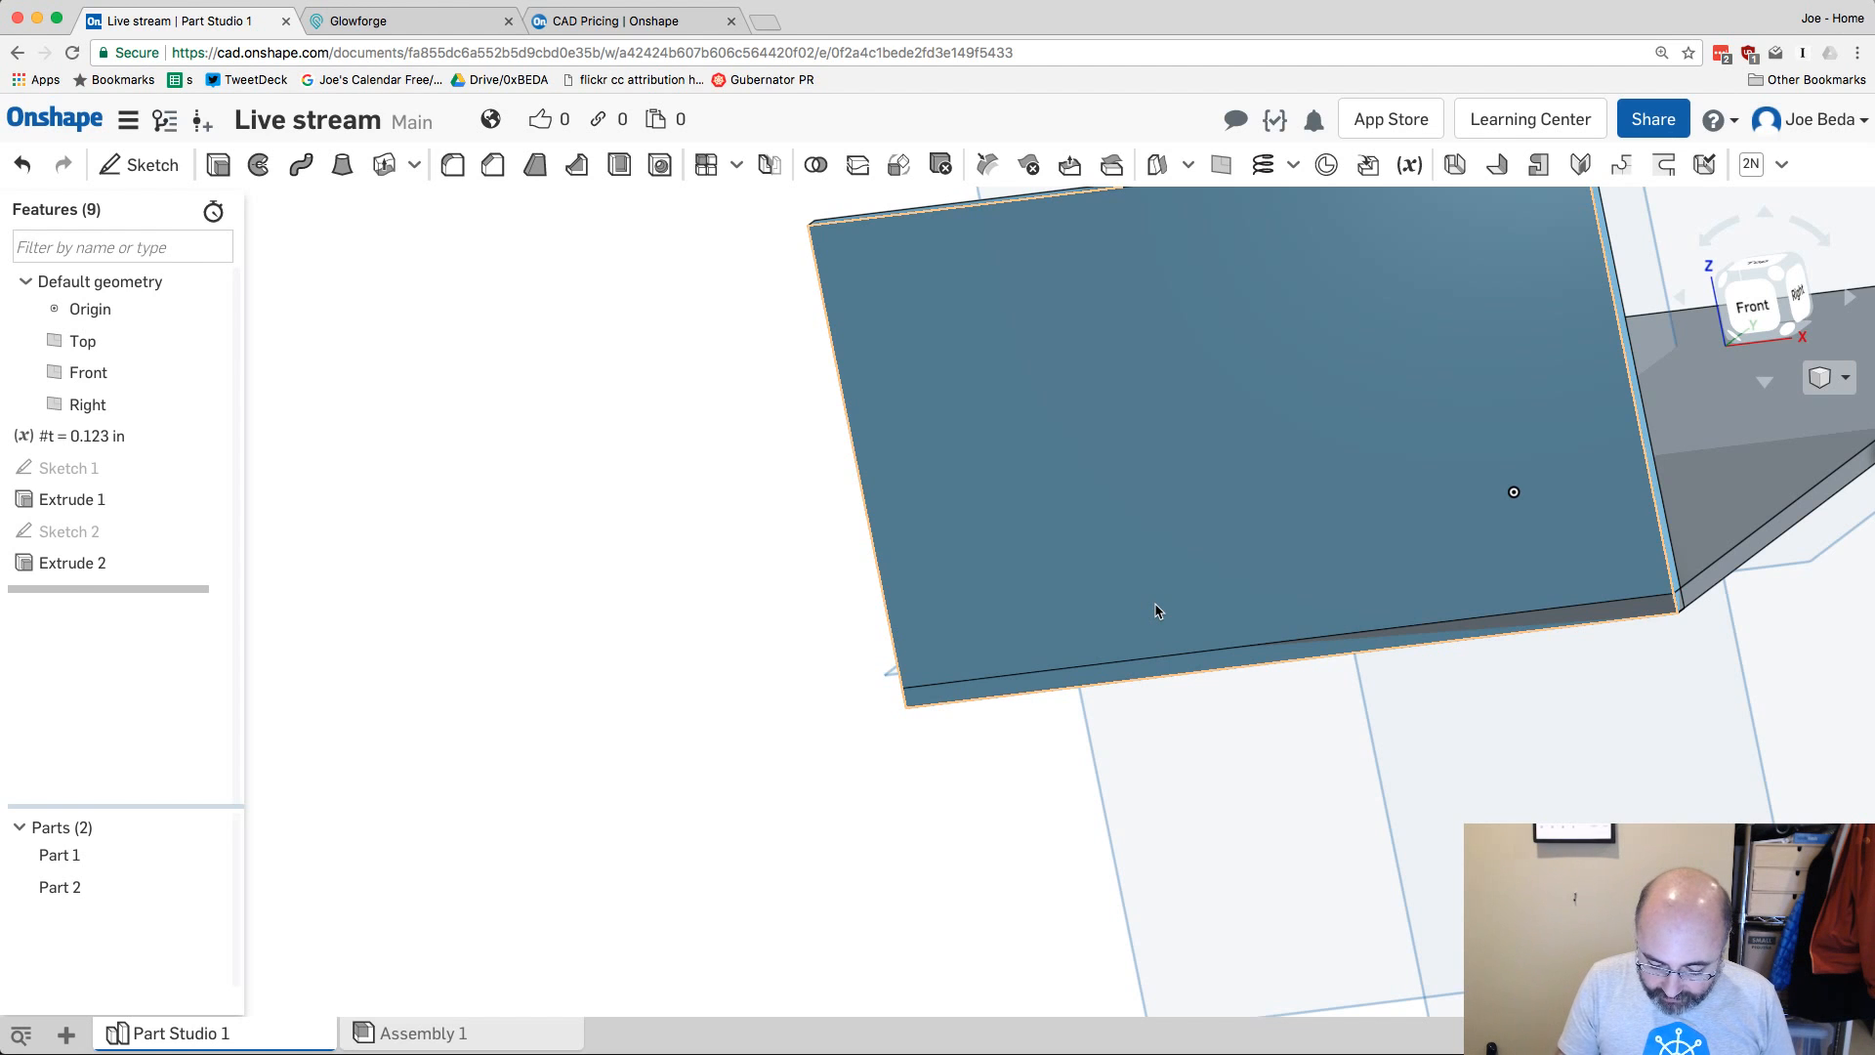
key(shift+7)
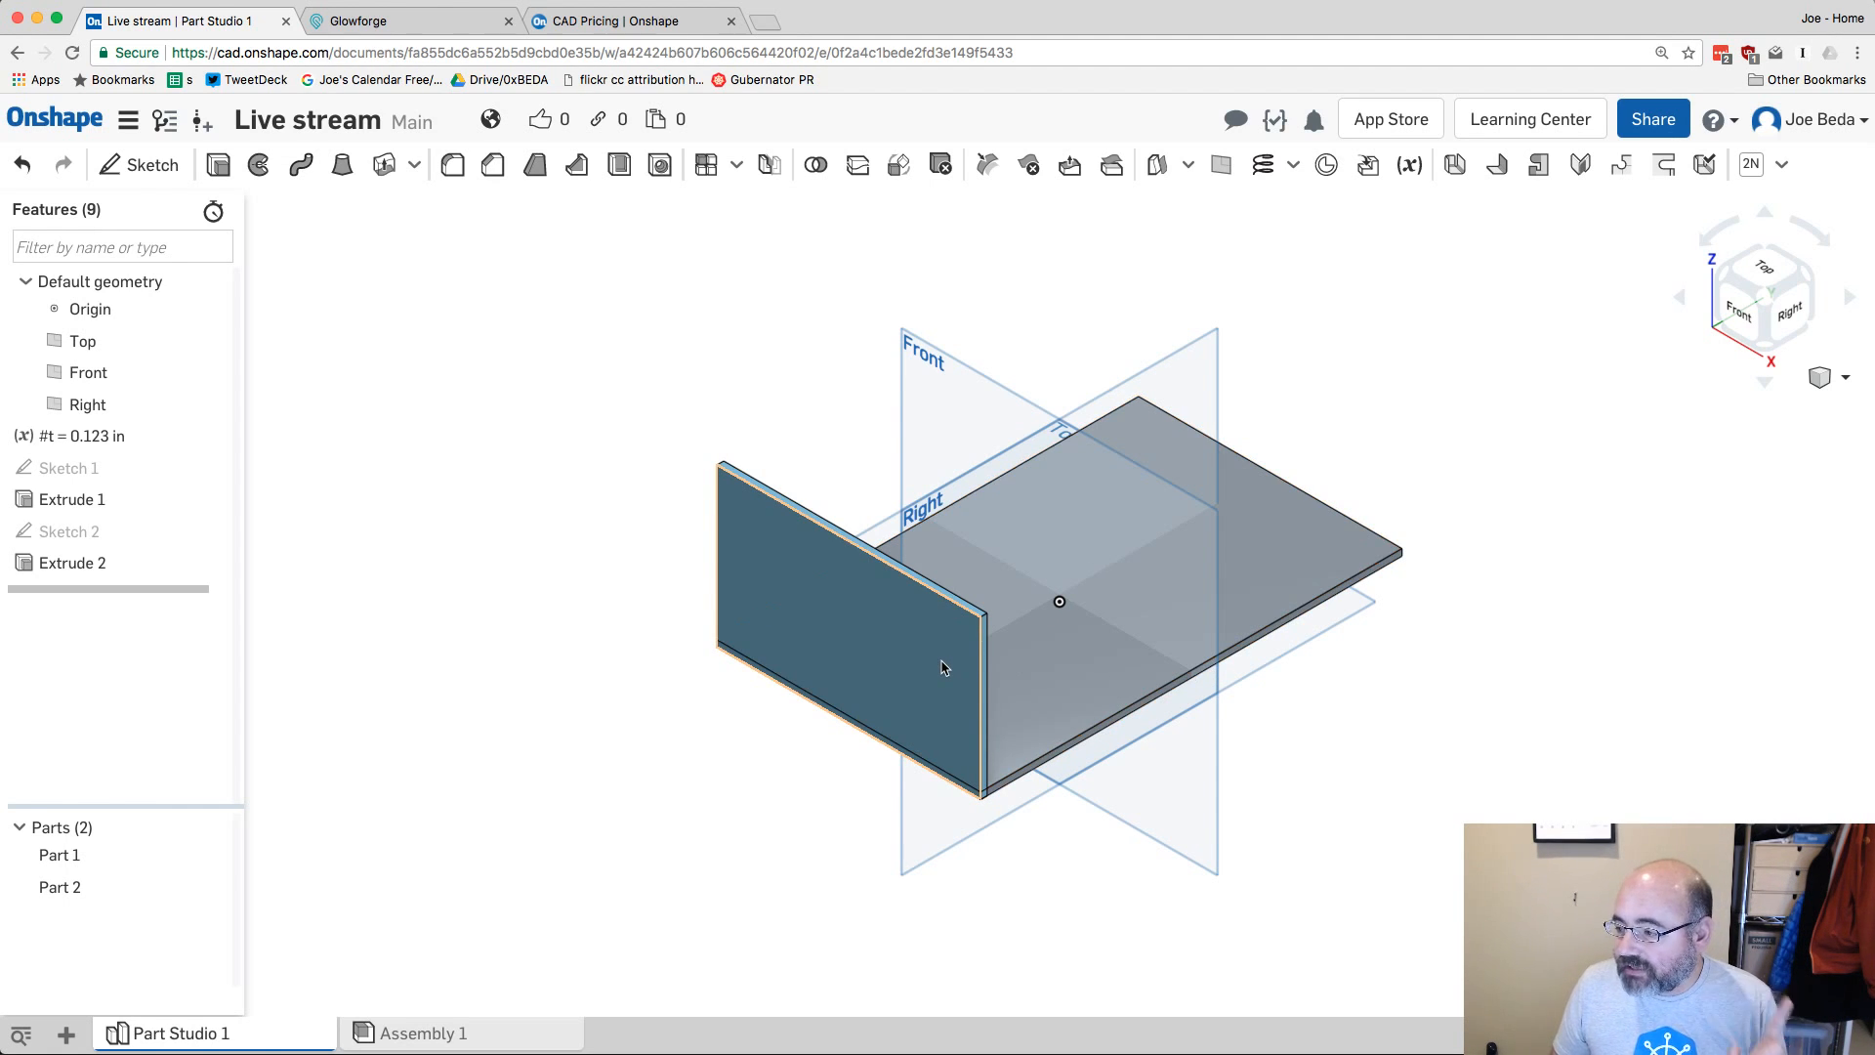
right_drag(1195, 793, 1091, 654)
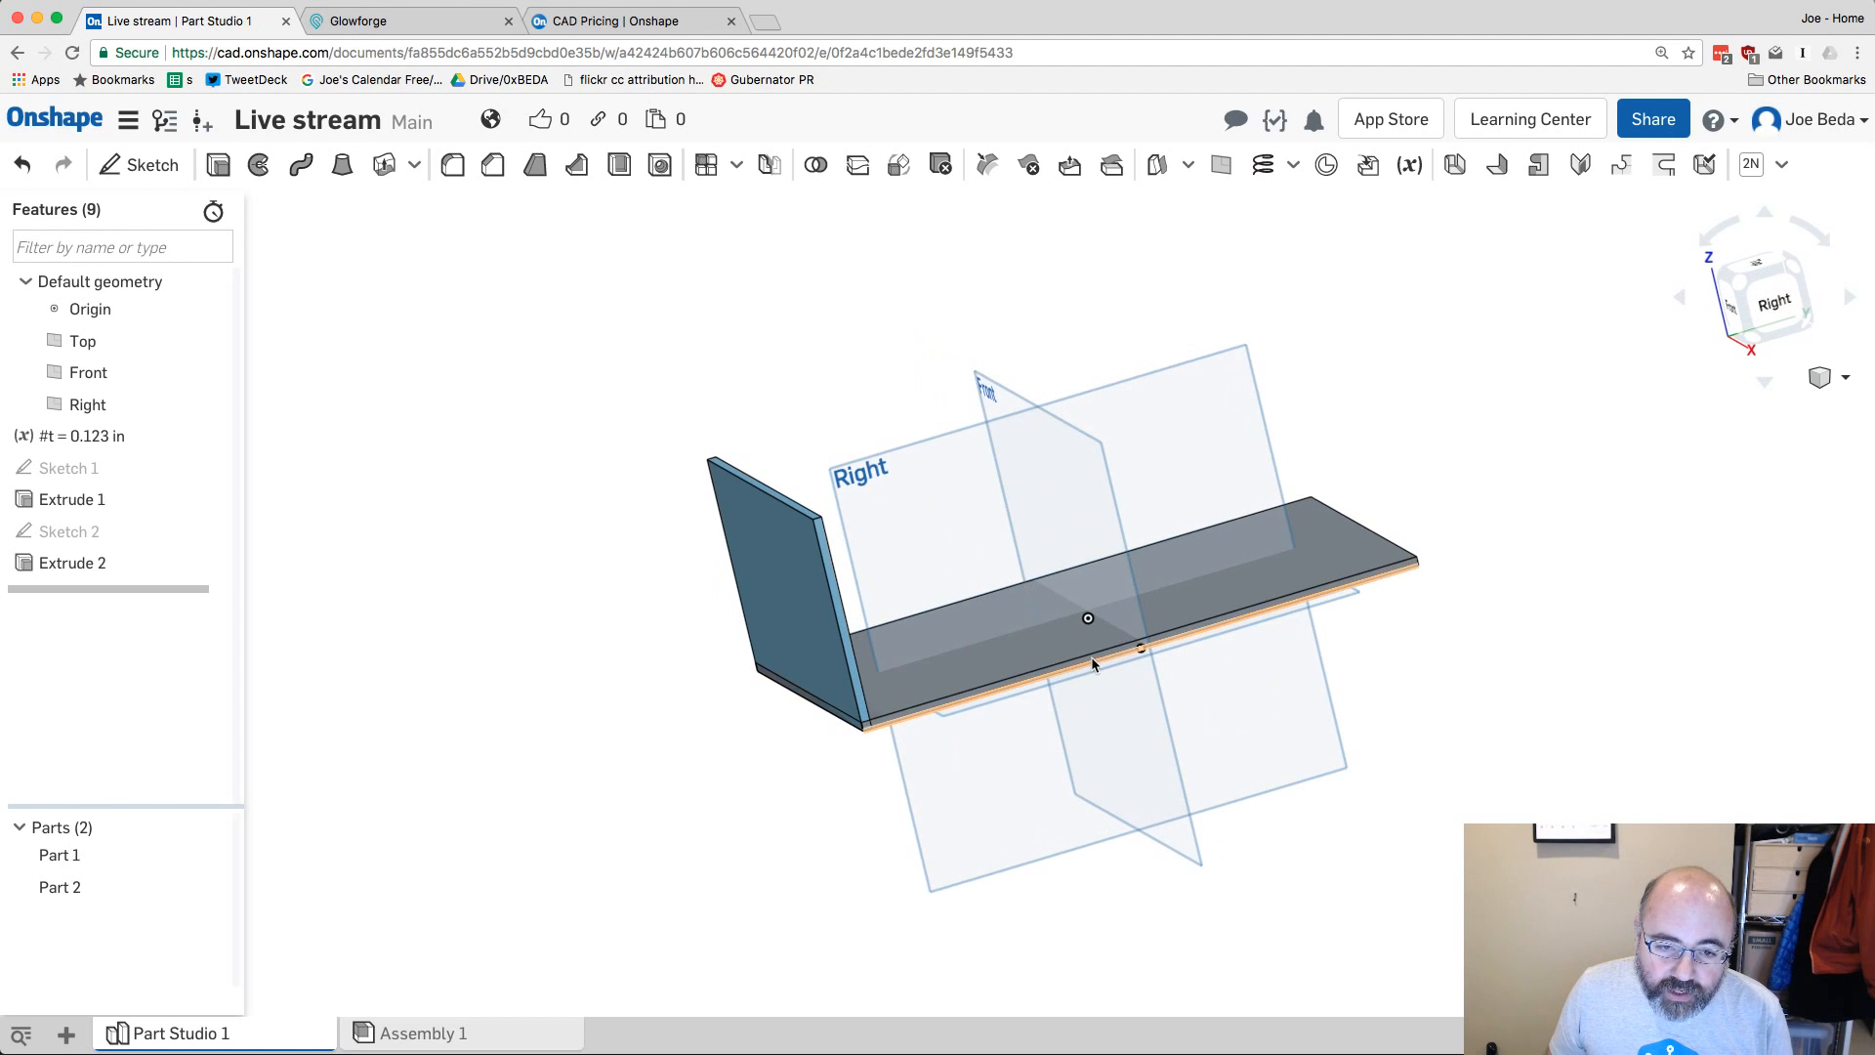
scroll(1107, 651, up, 5)
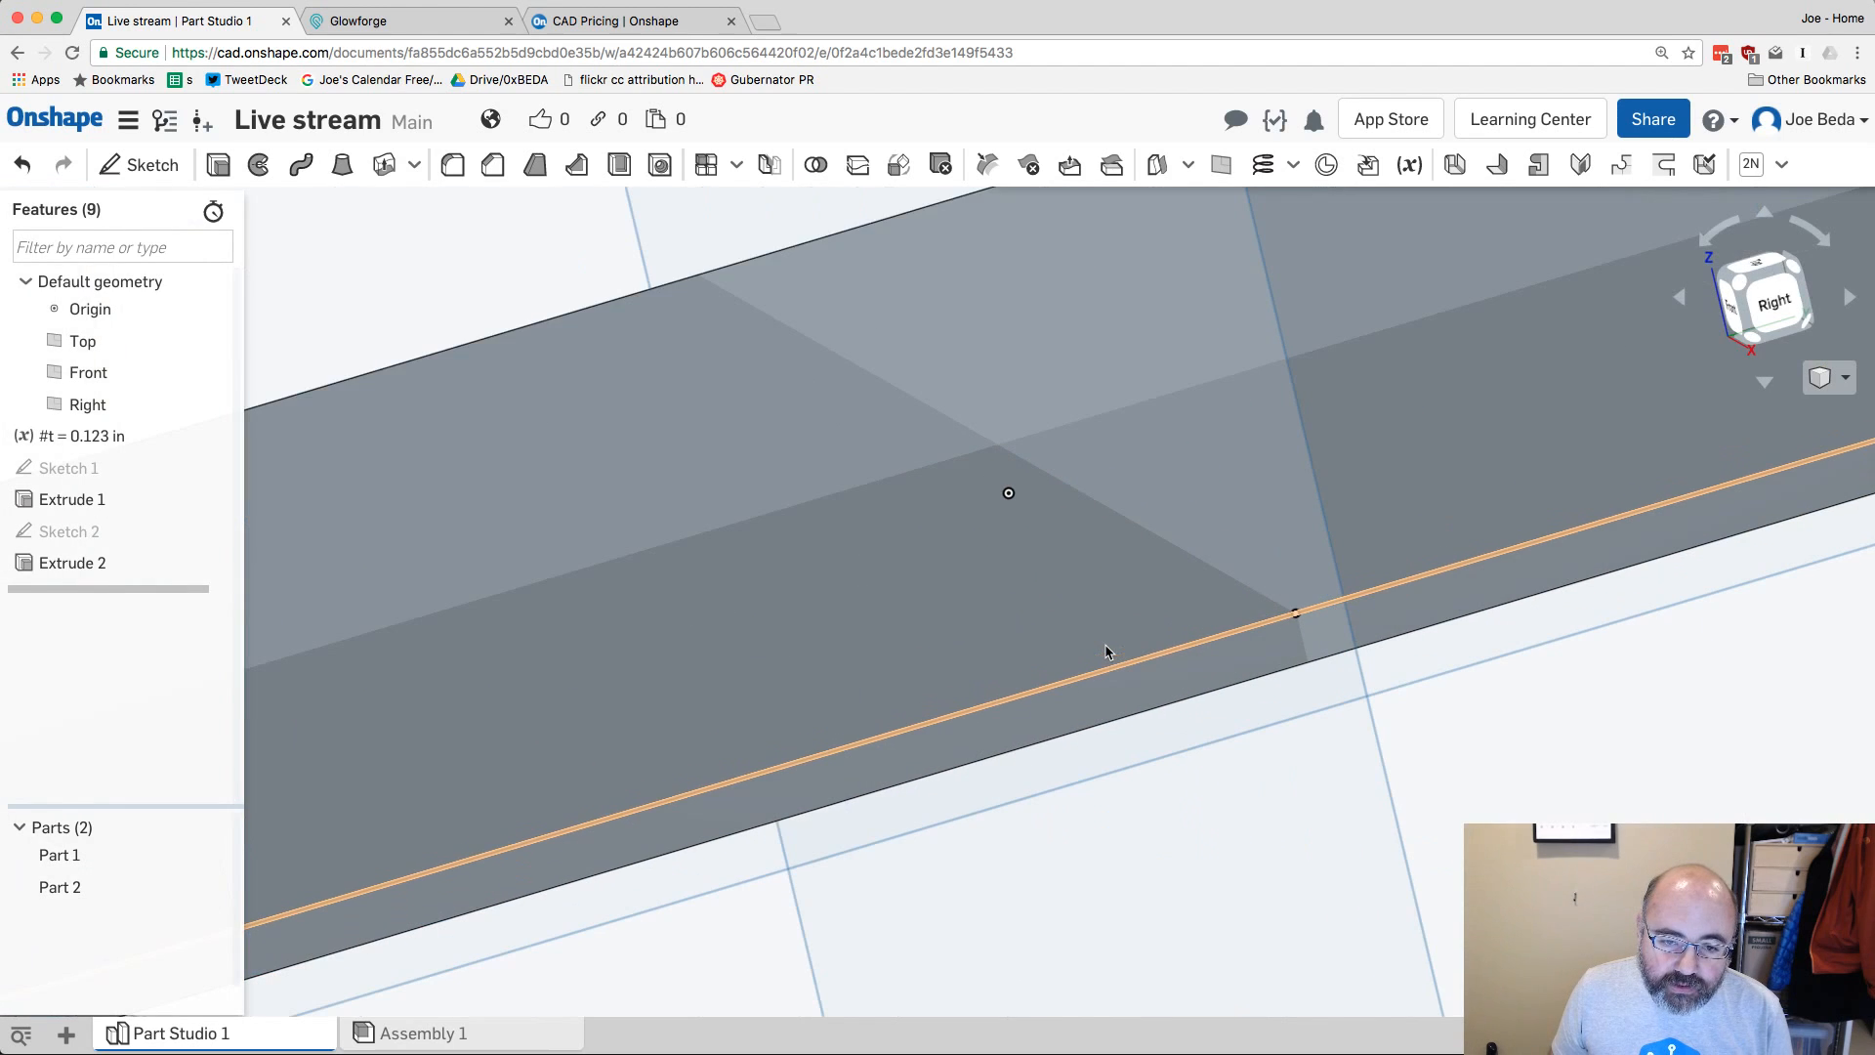
scroll(1088, 694, down, 5)
click(1087, 699)
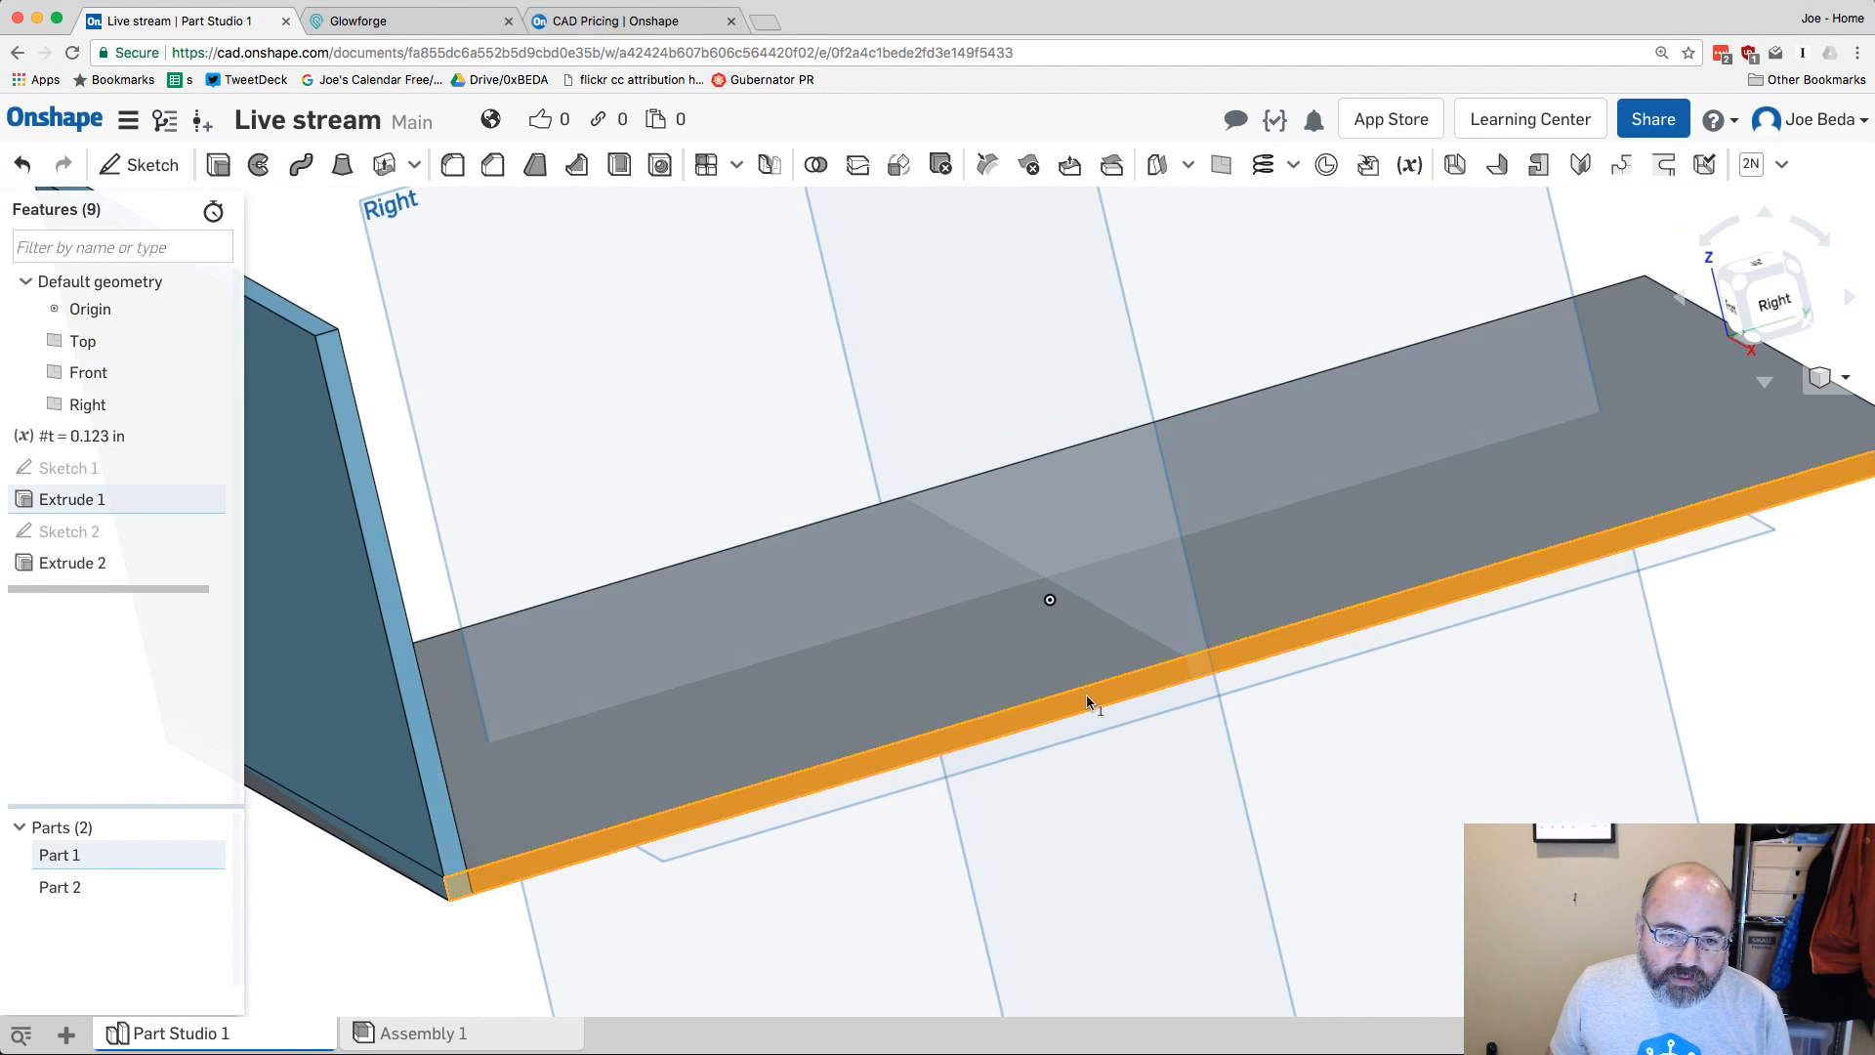
click(139, 165)
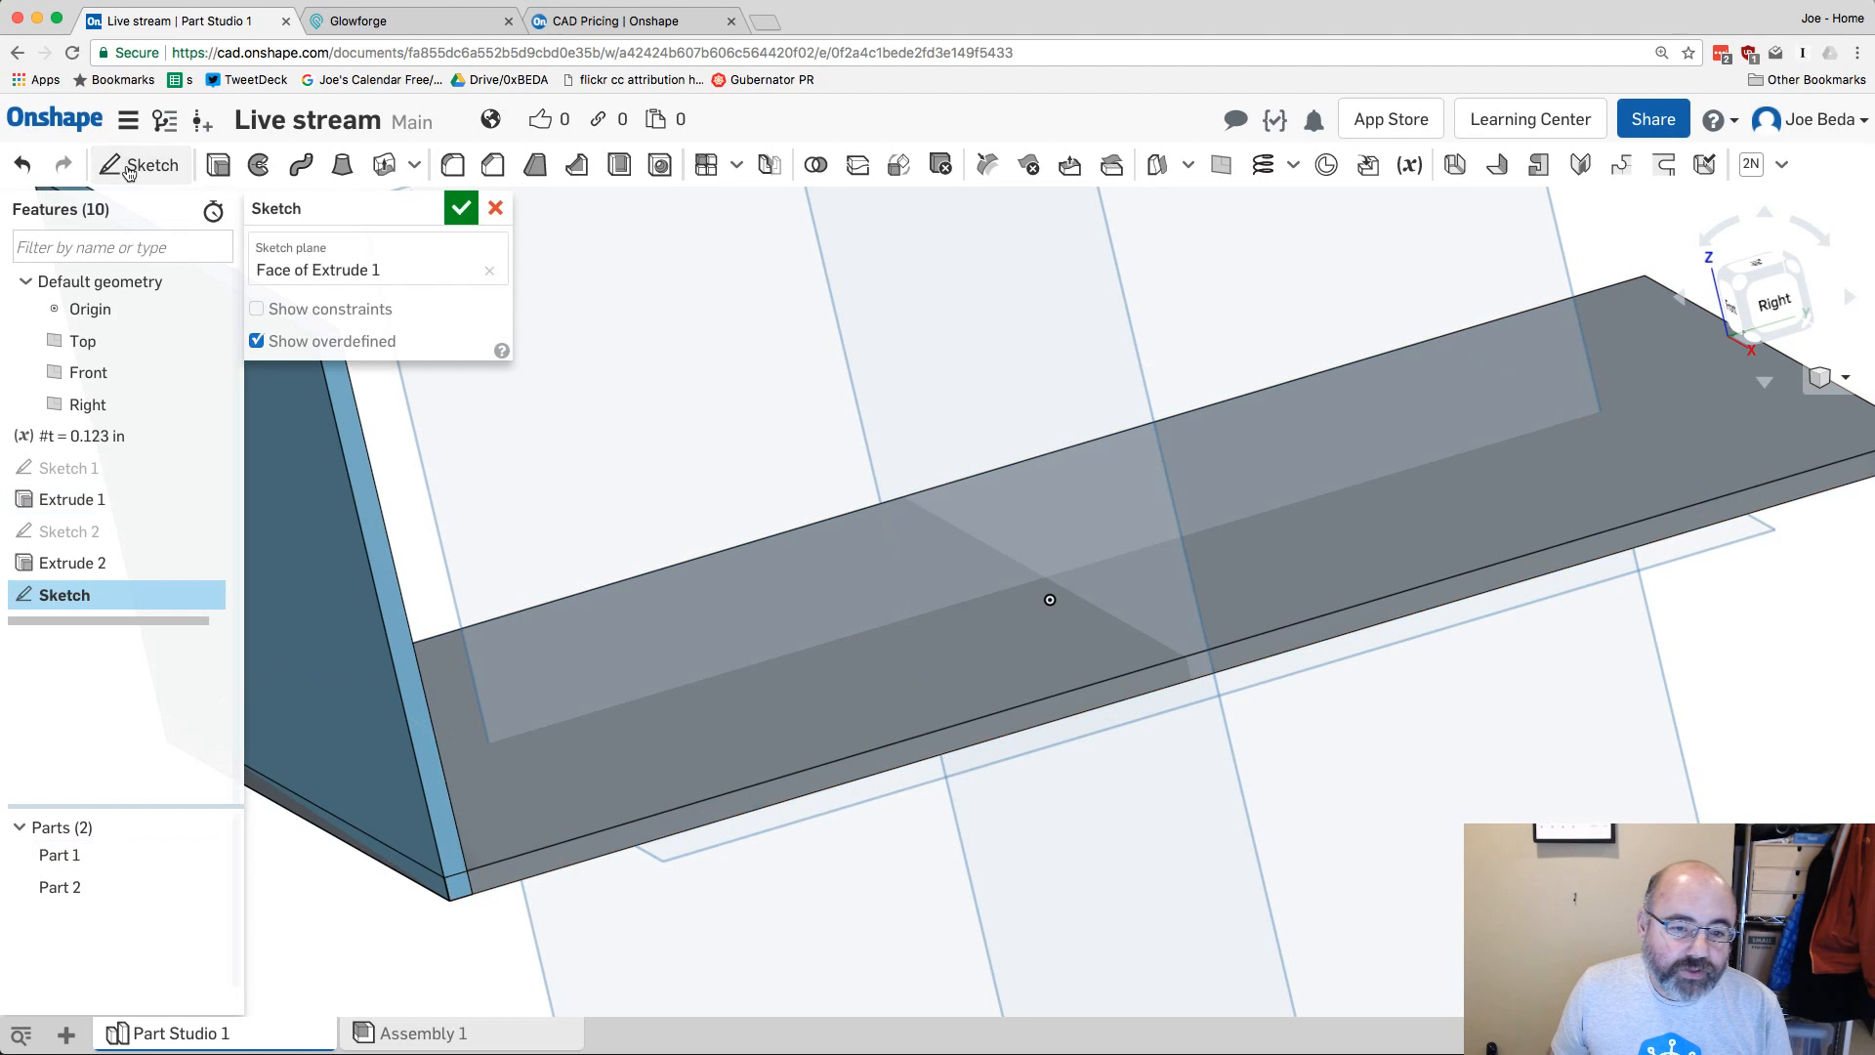
key(n)
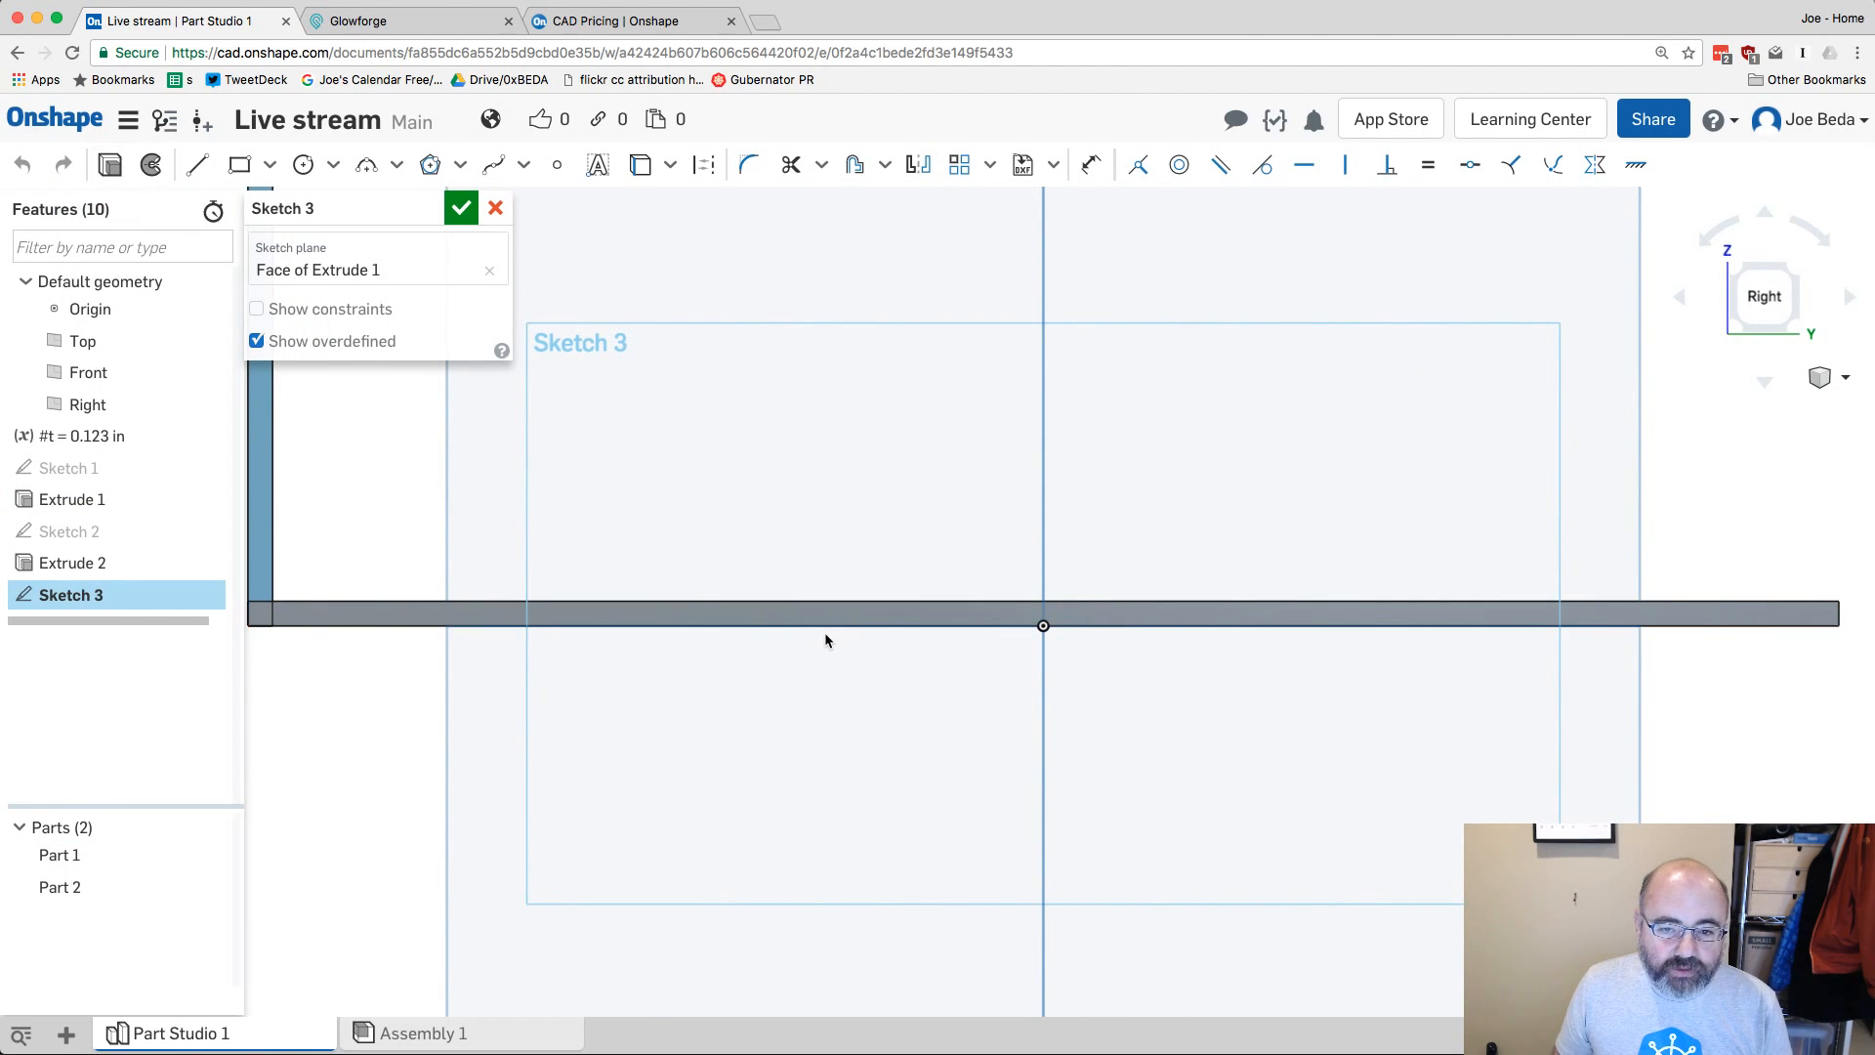
Sketch a corner rectangle about 8.33 in wide and 3.45 in high around the side profile of the wall and plate.
scroll(824, 631, down, 5)
scroll(825, 631, up, 4)
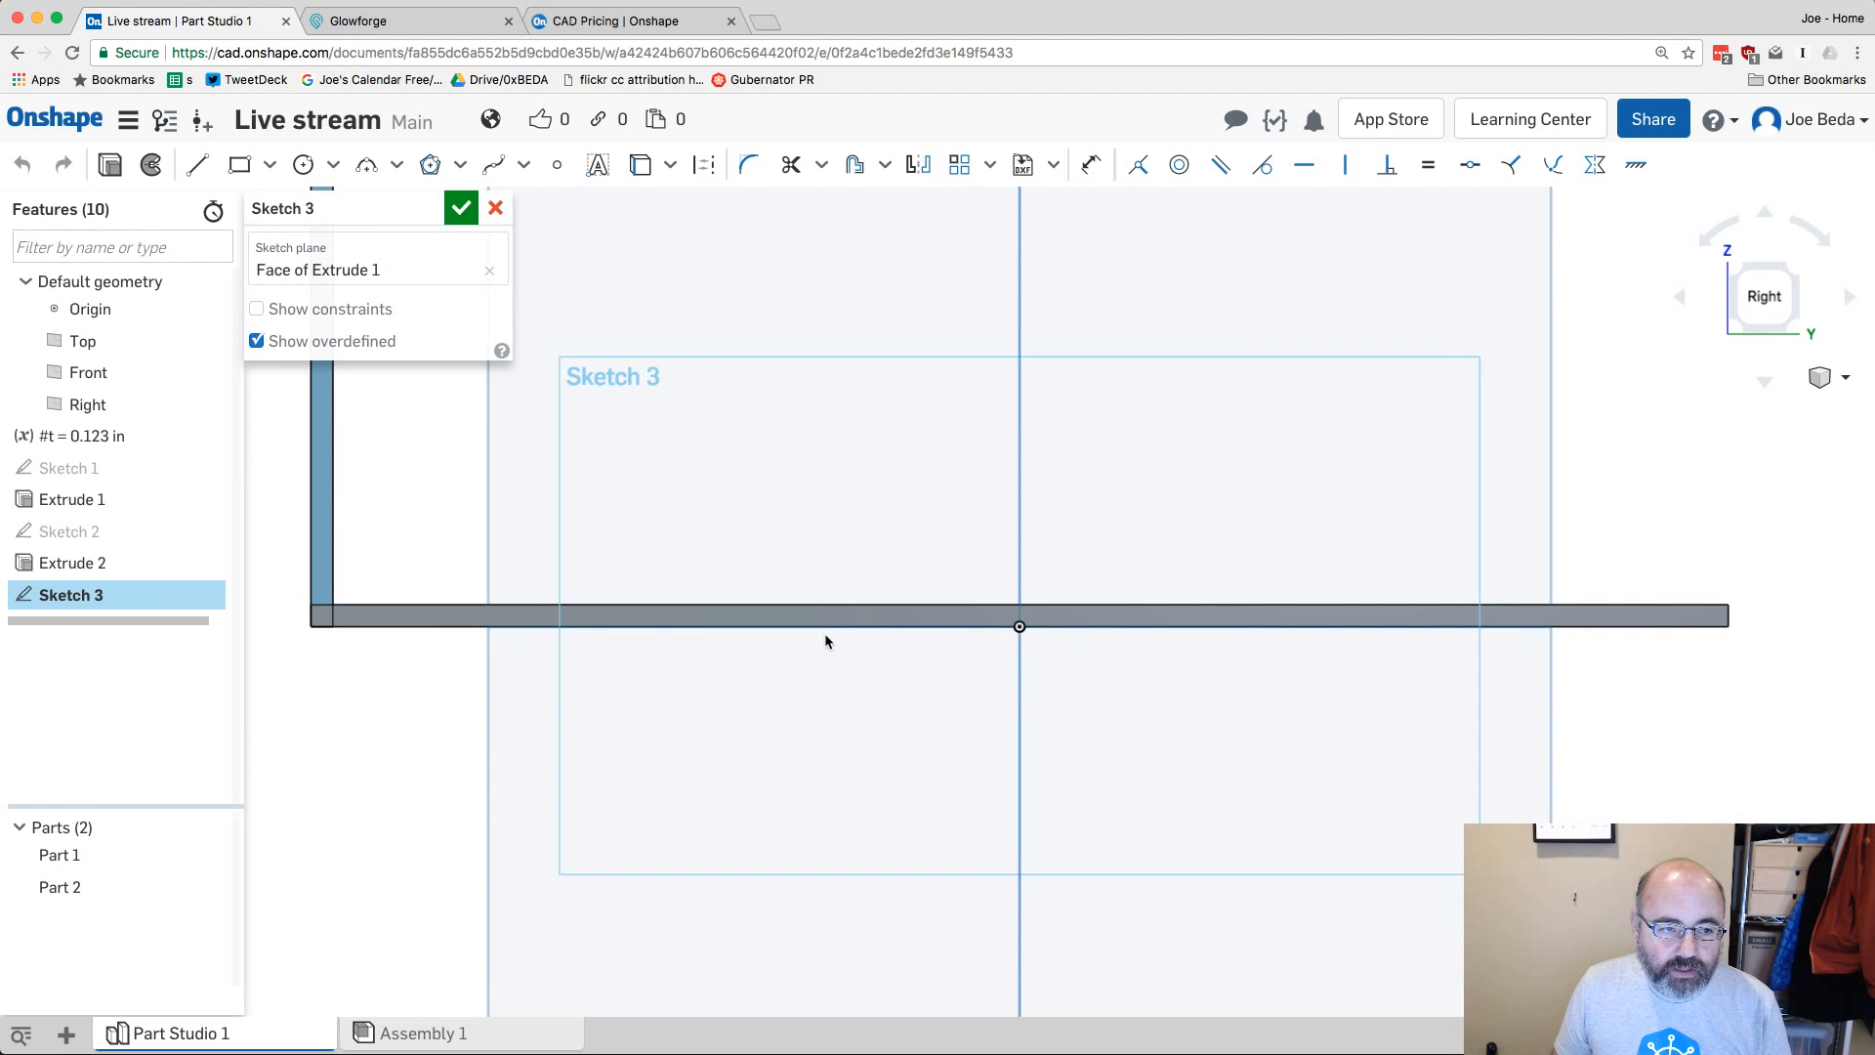
scroll(825, 633, down, 3)
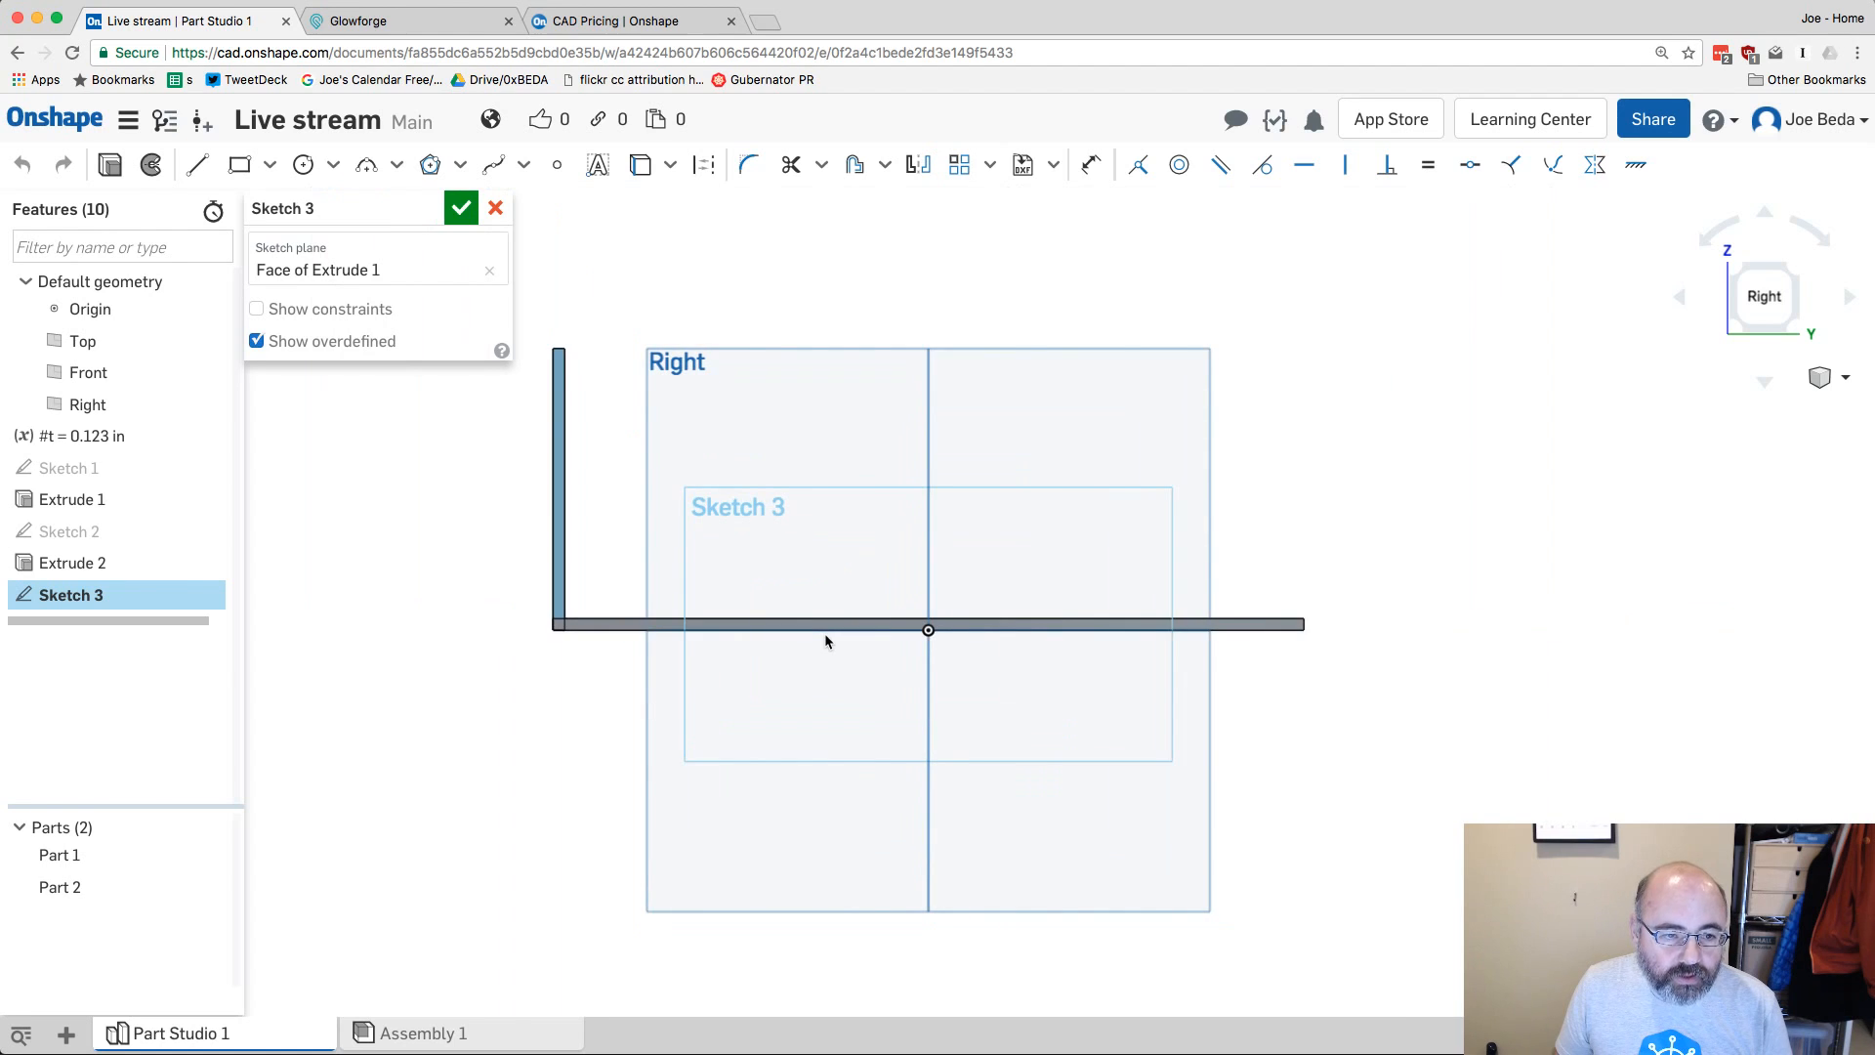
click(240, 165)
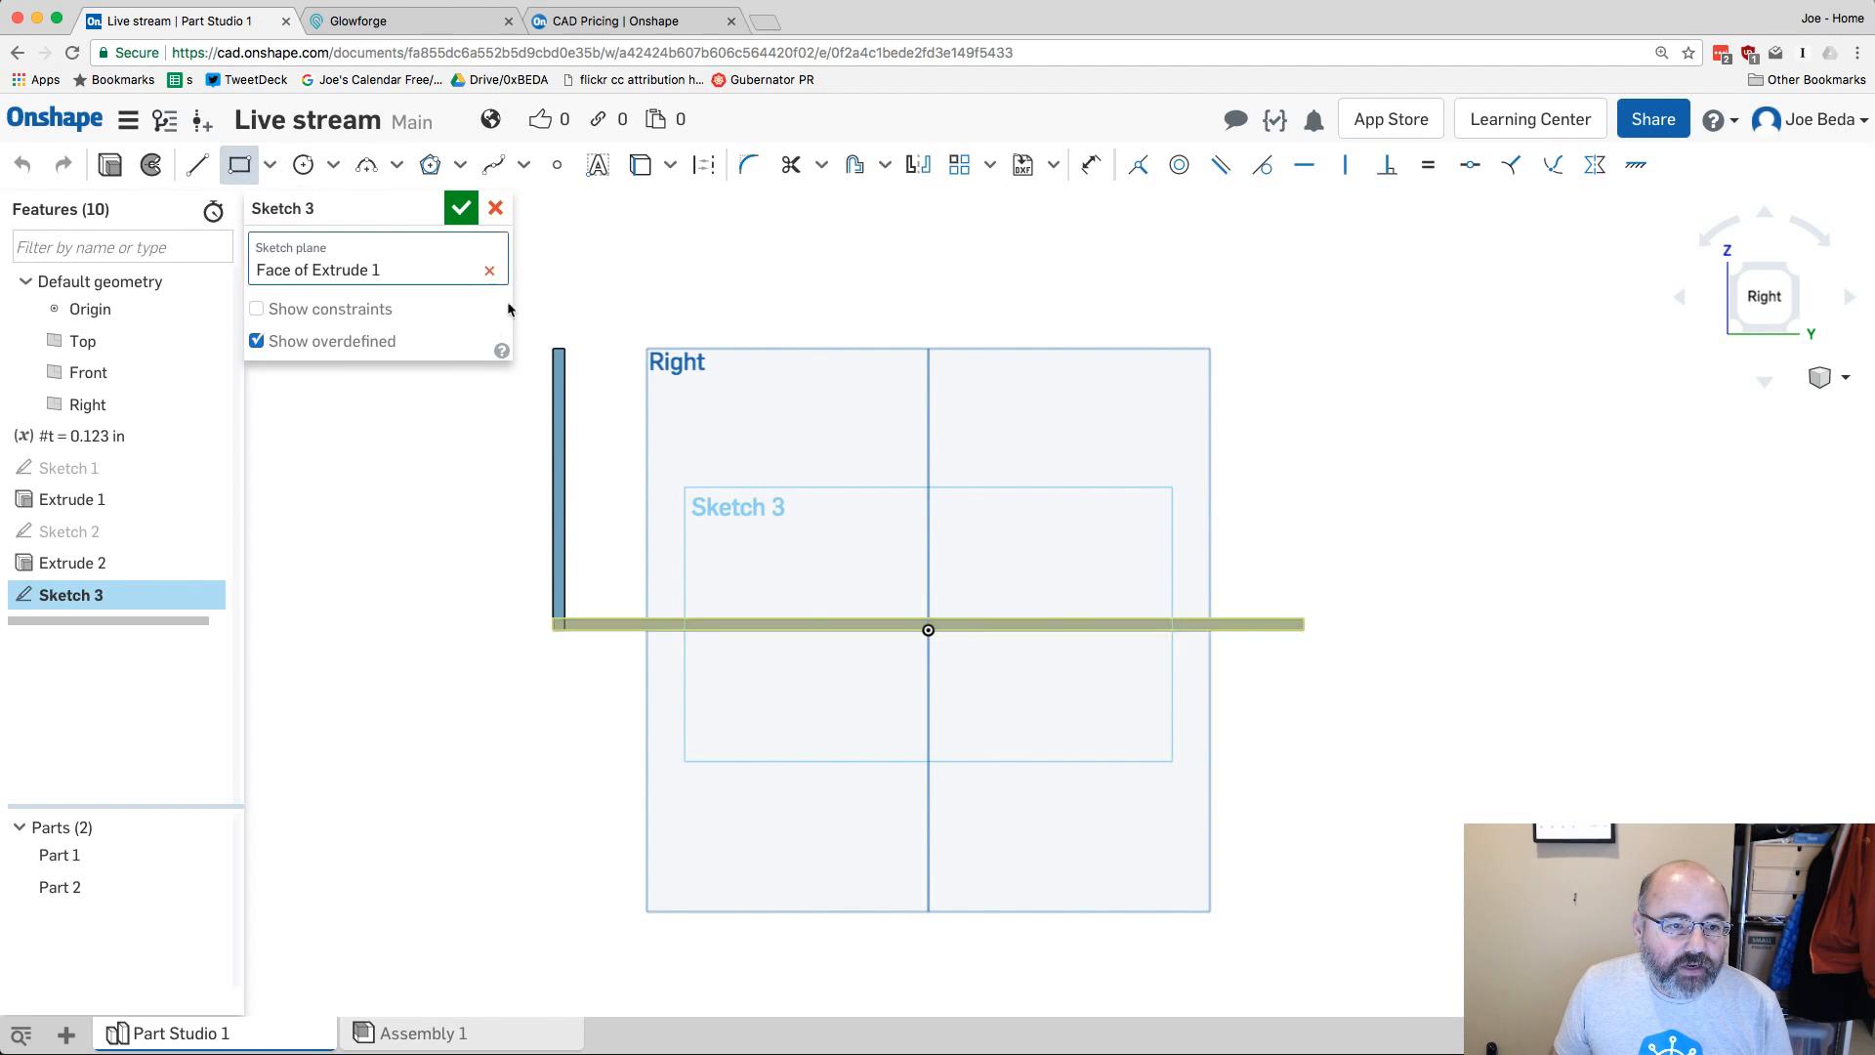
click(537, 335)
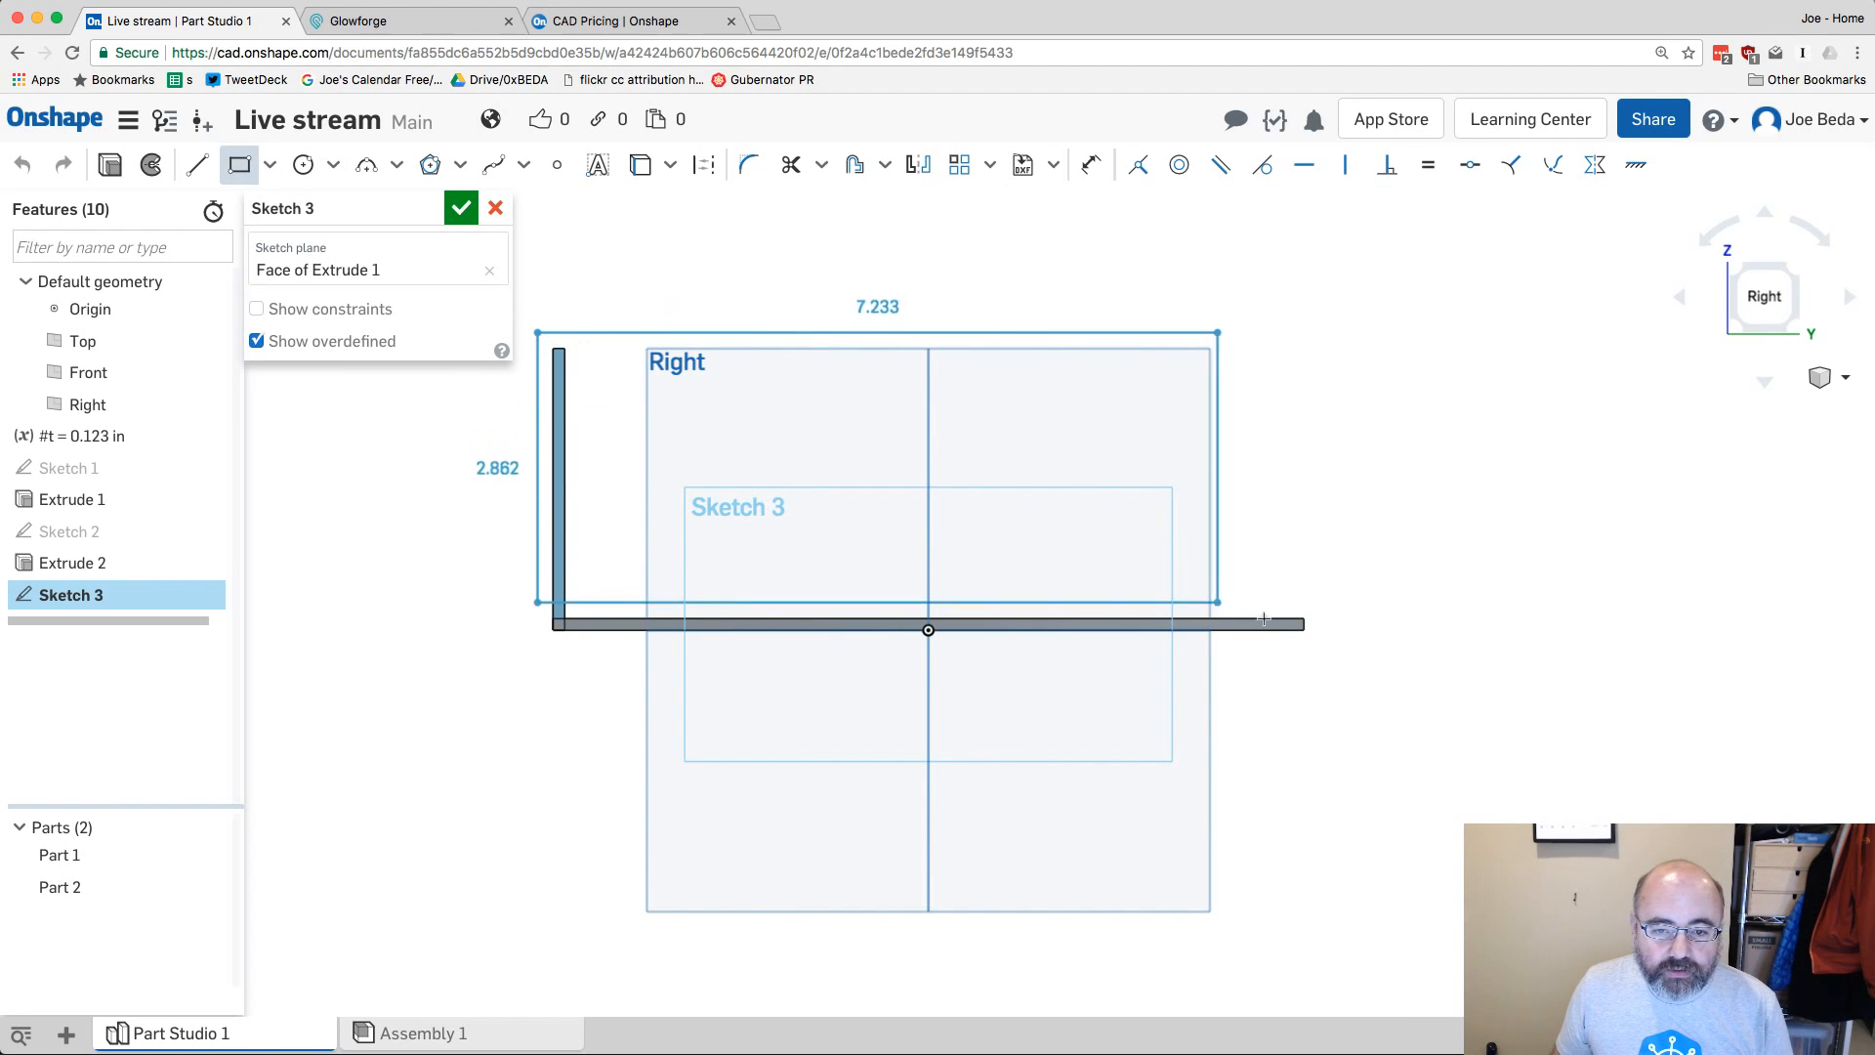
click(1319, 656)
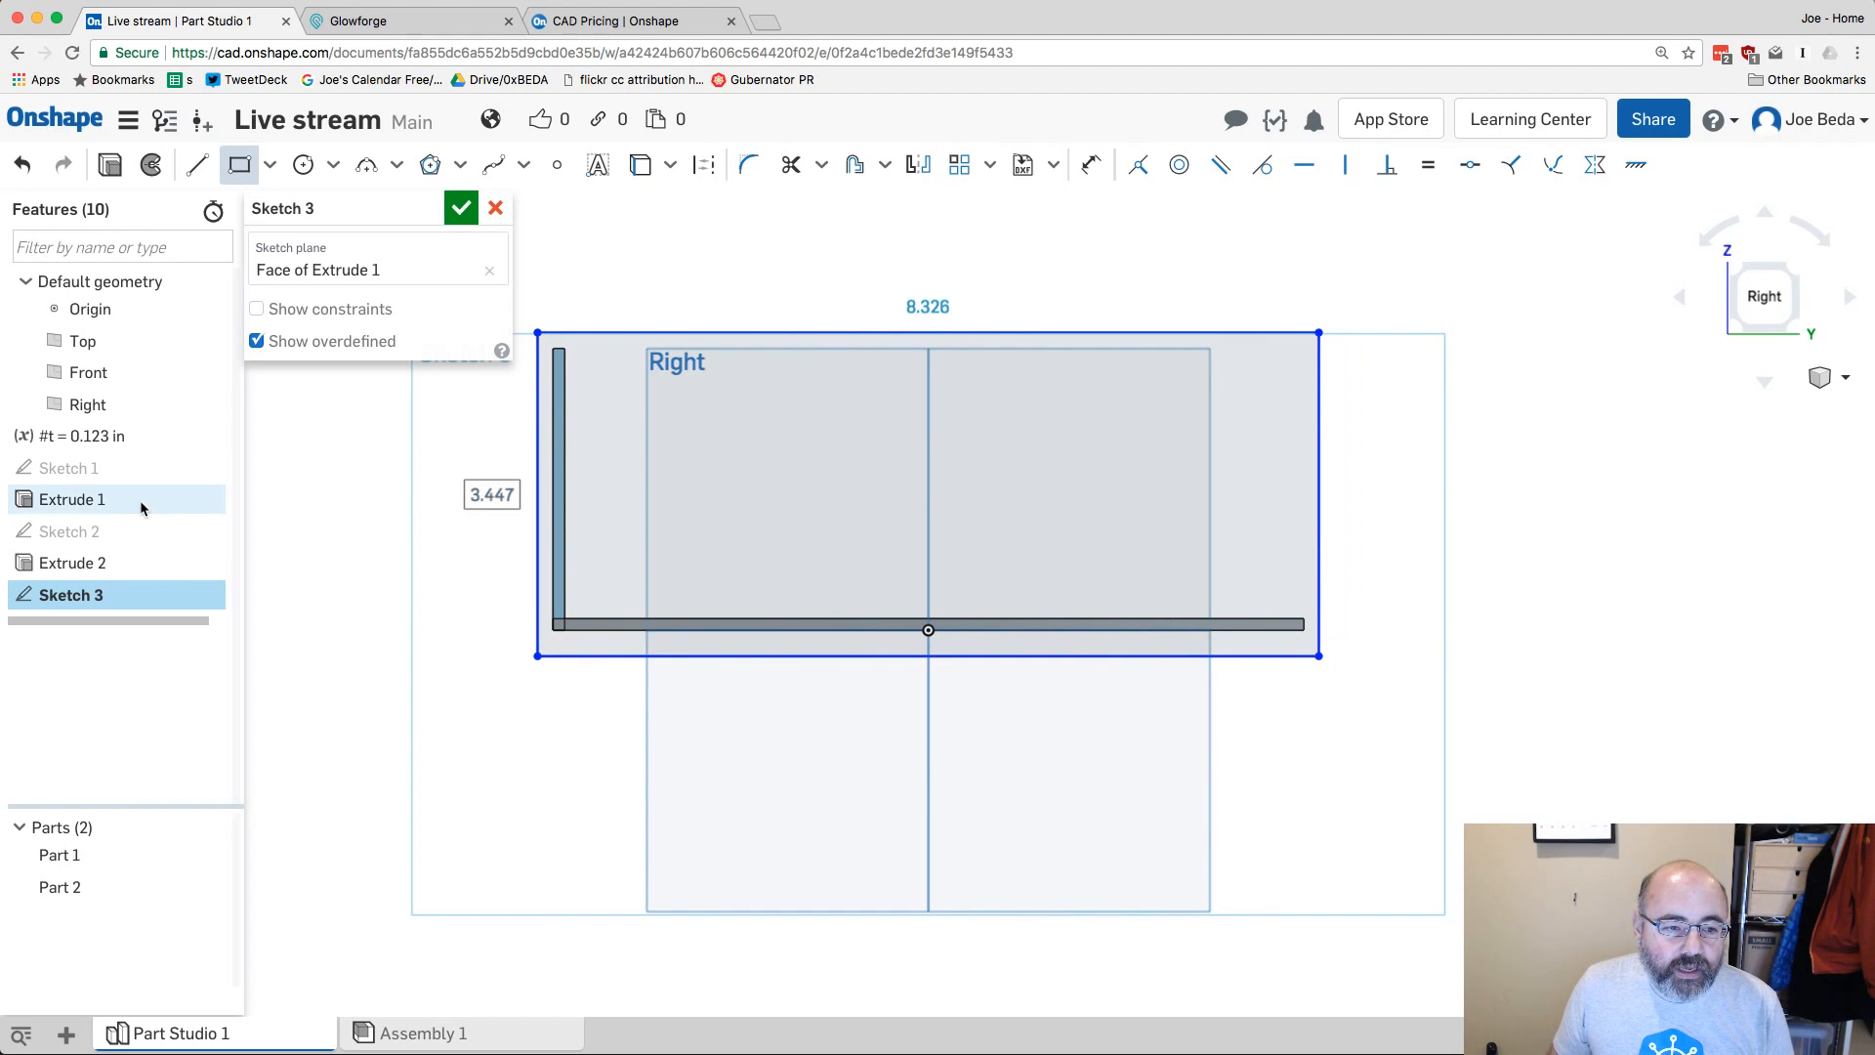
Make the rectangle's upper-left corner coincident with the front wall's top outer corner and its lower-right corner with the plate's lower rear corner, and finish the sketch.
key(i)
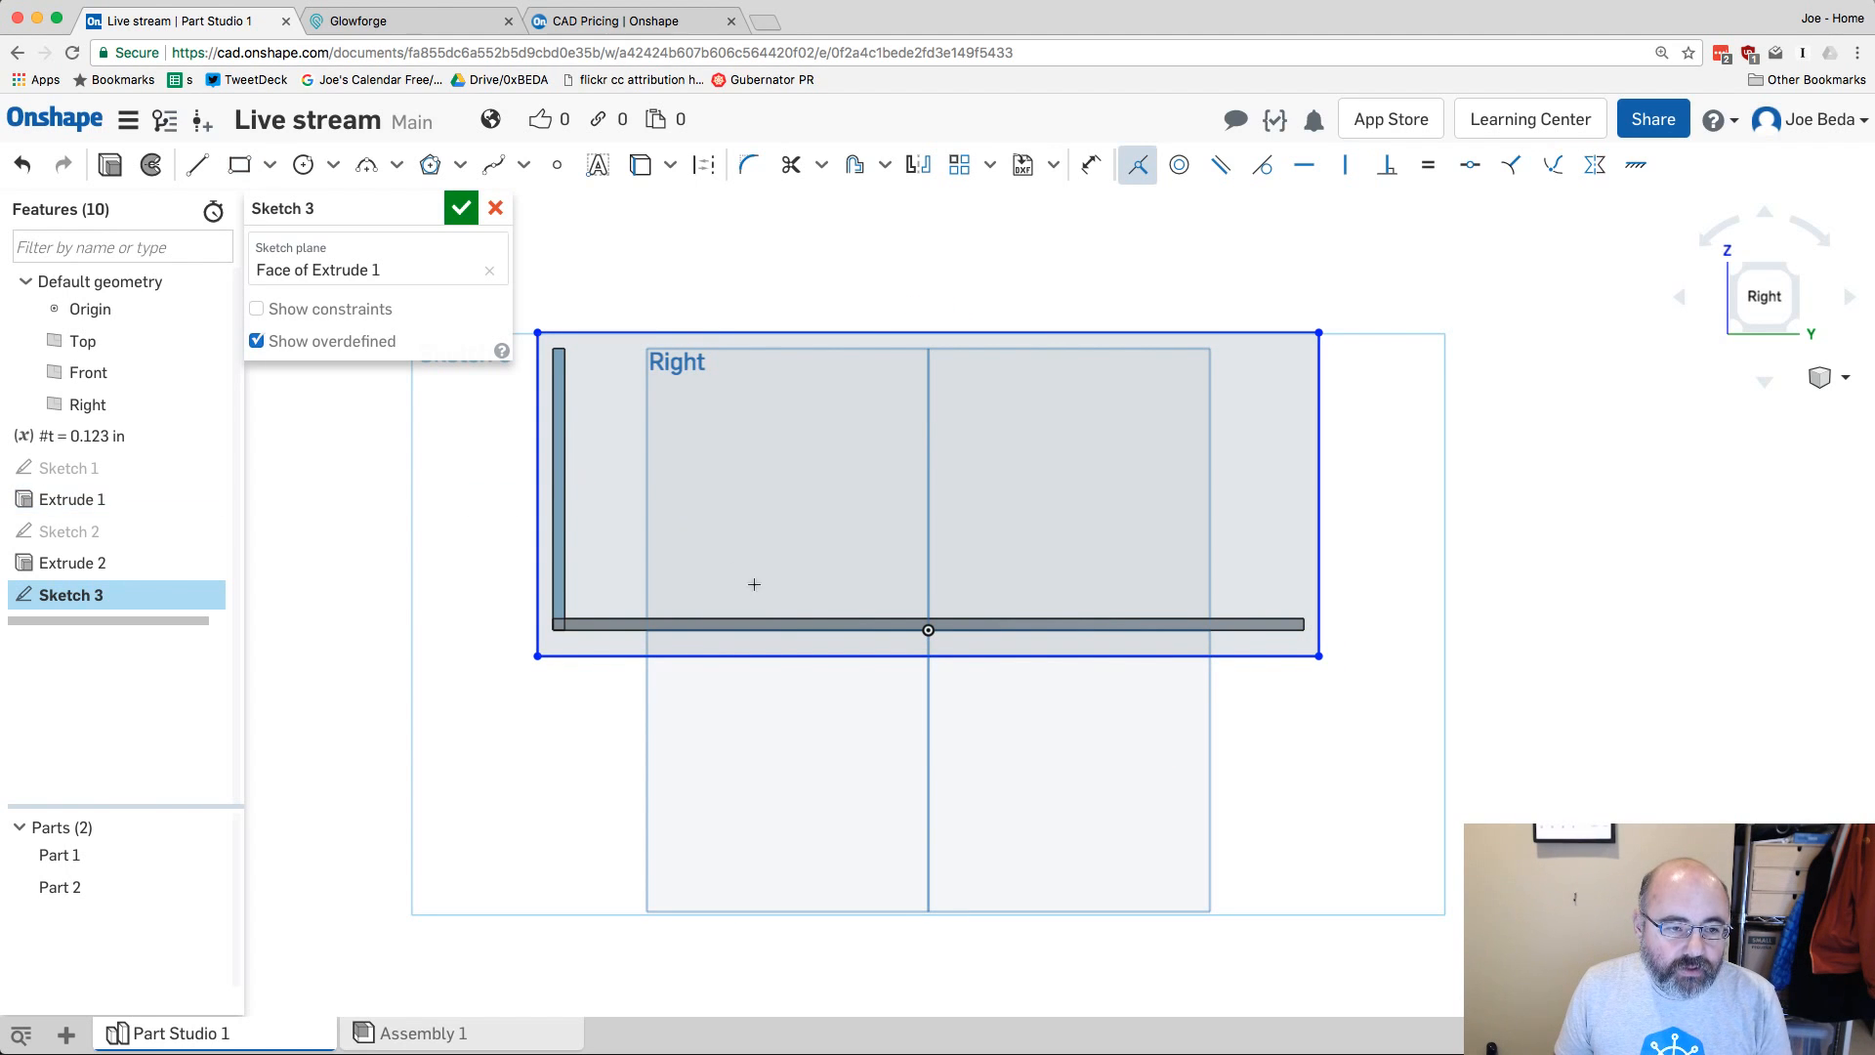
click(538, 333)
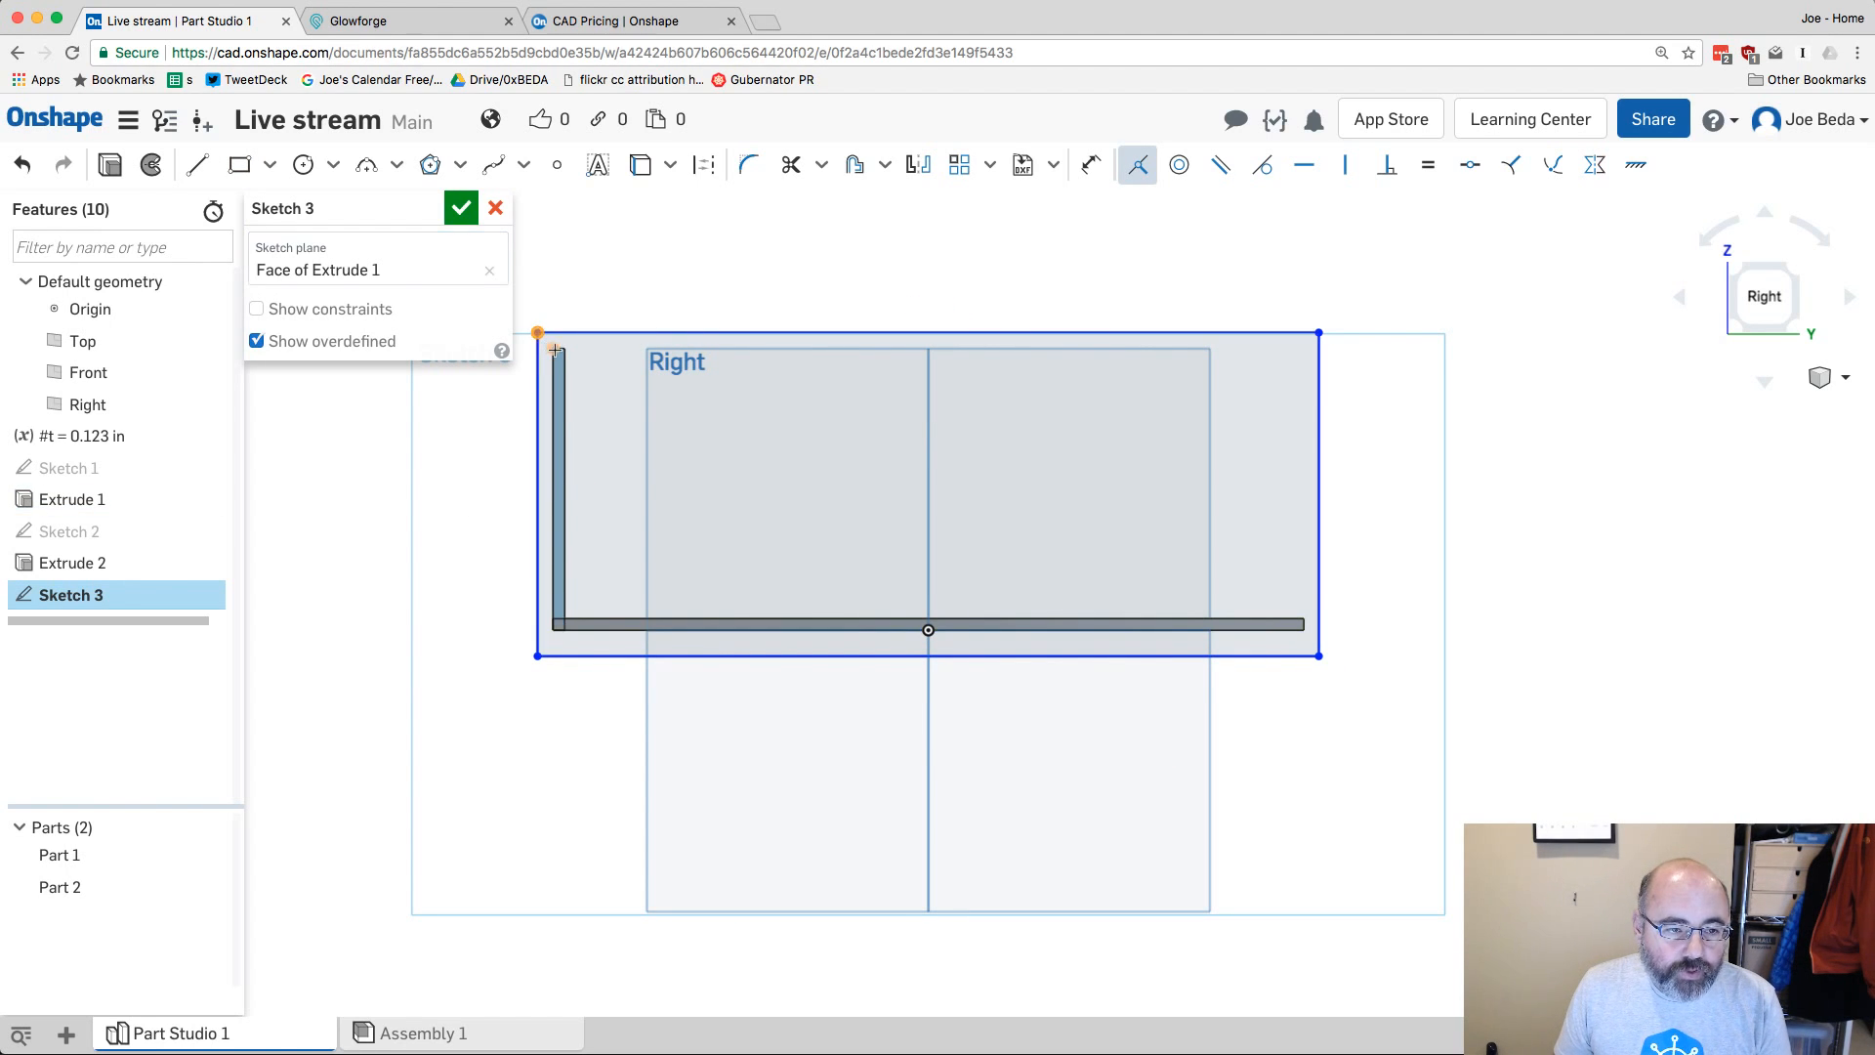
click(553, 348)
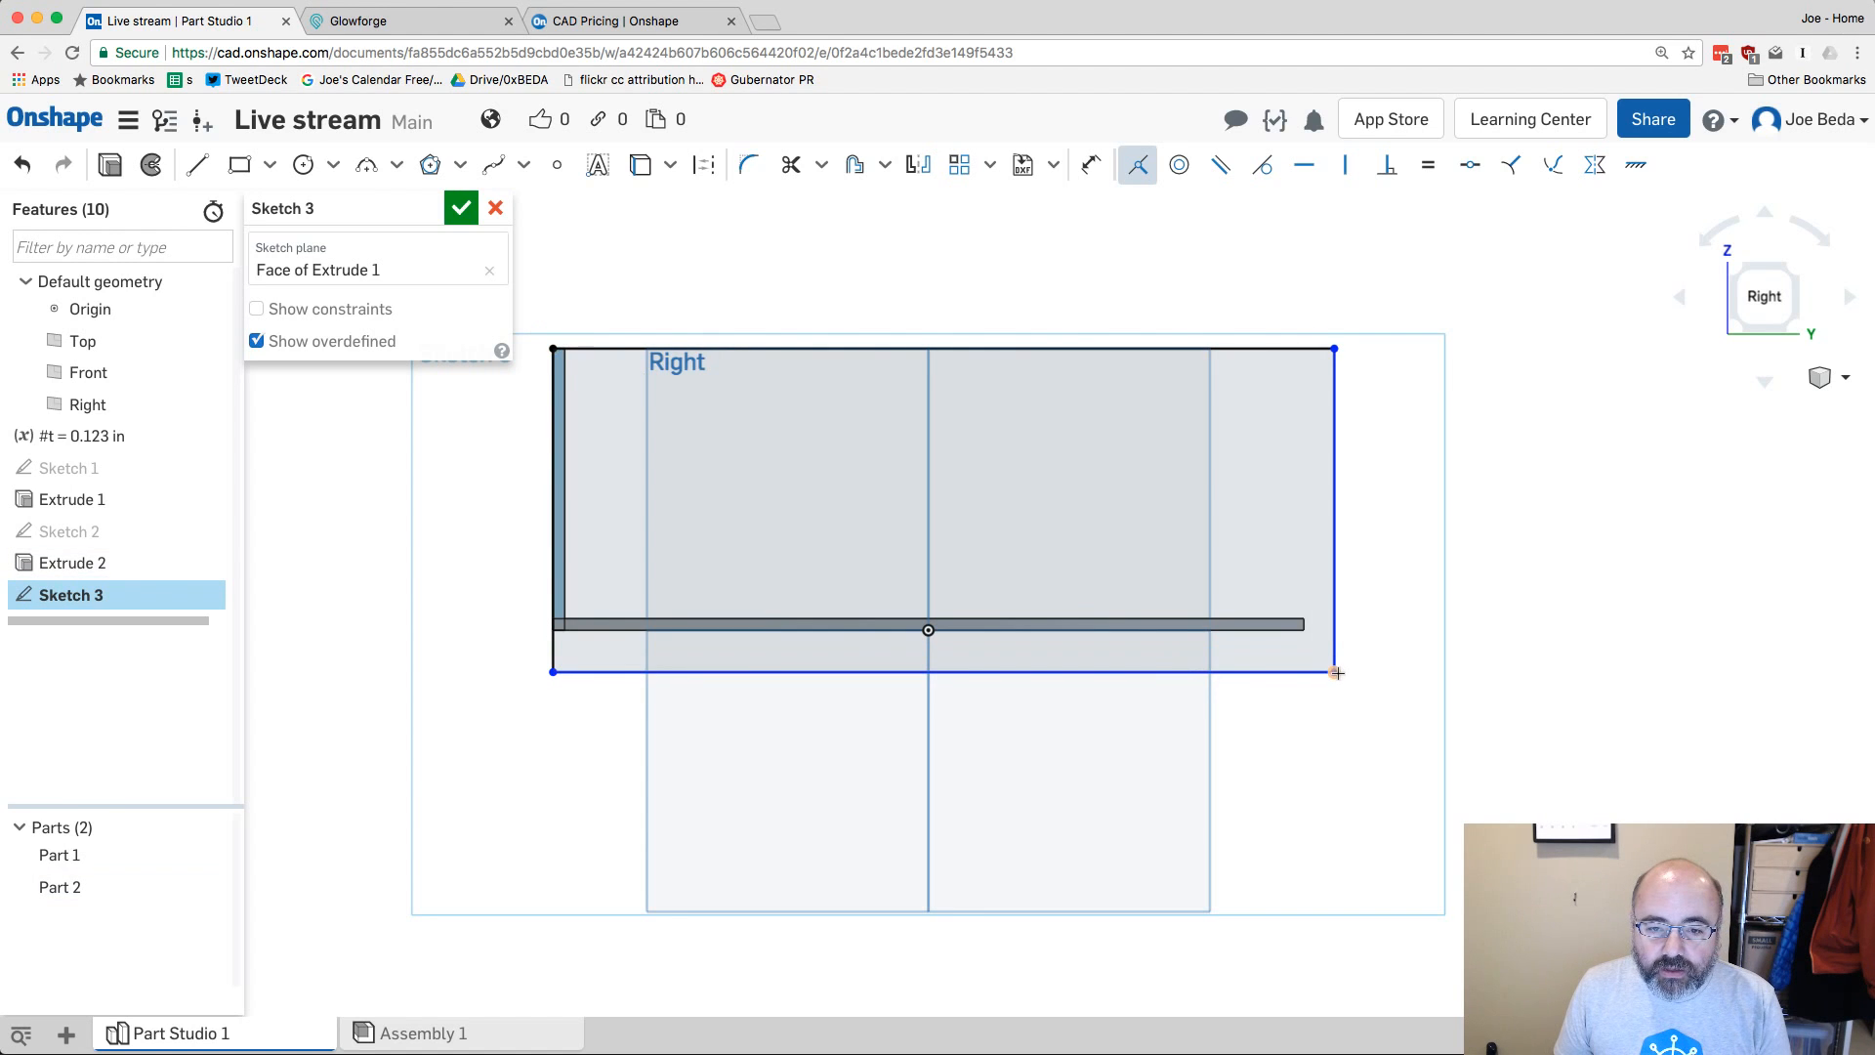
click(1305, 632)
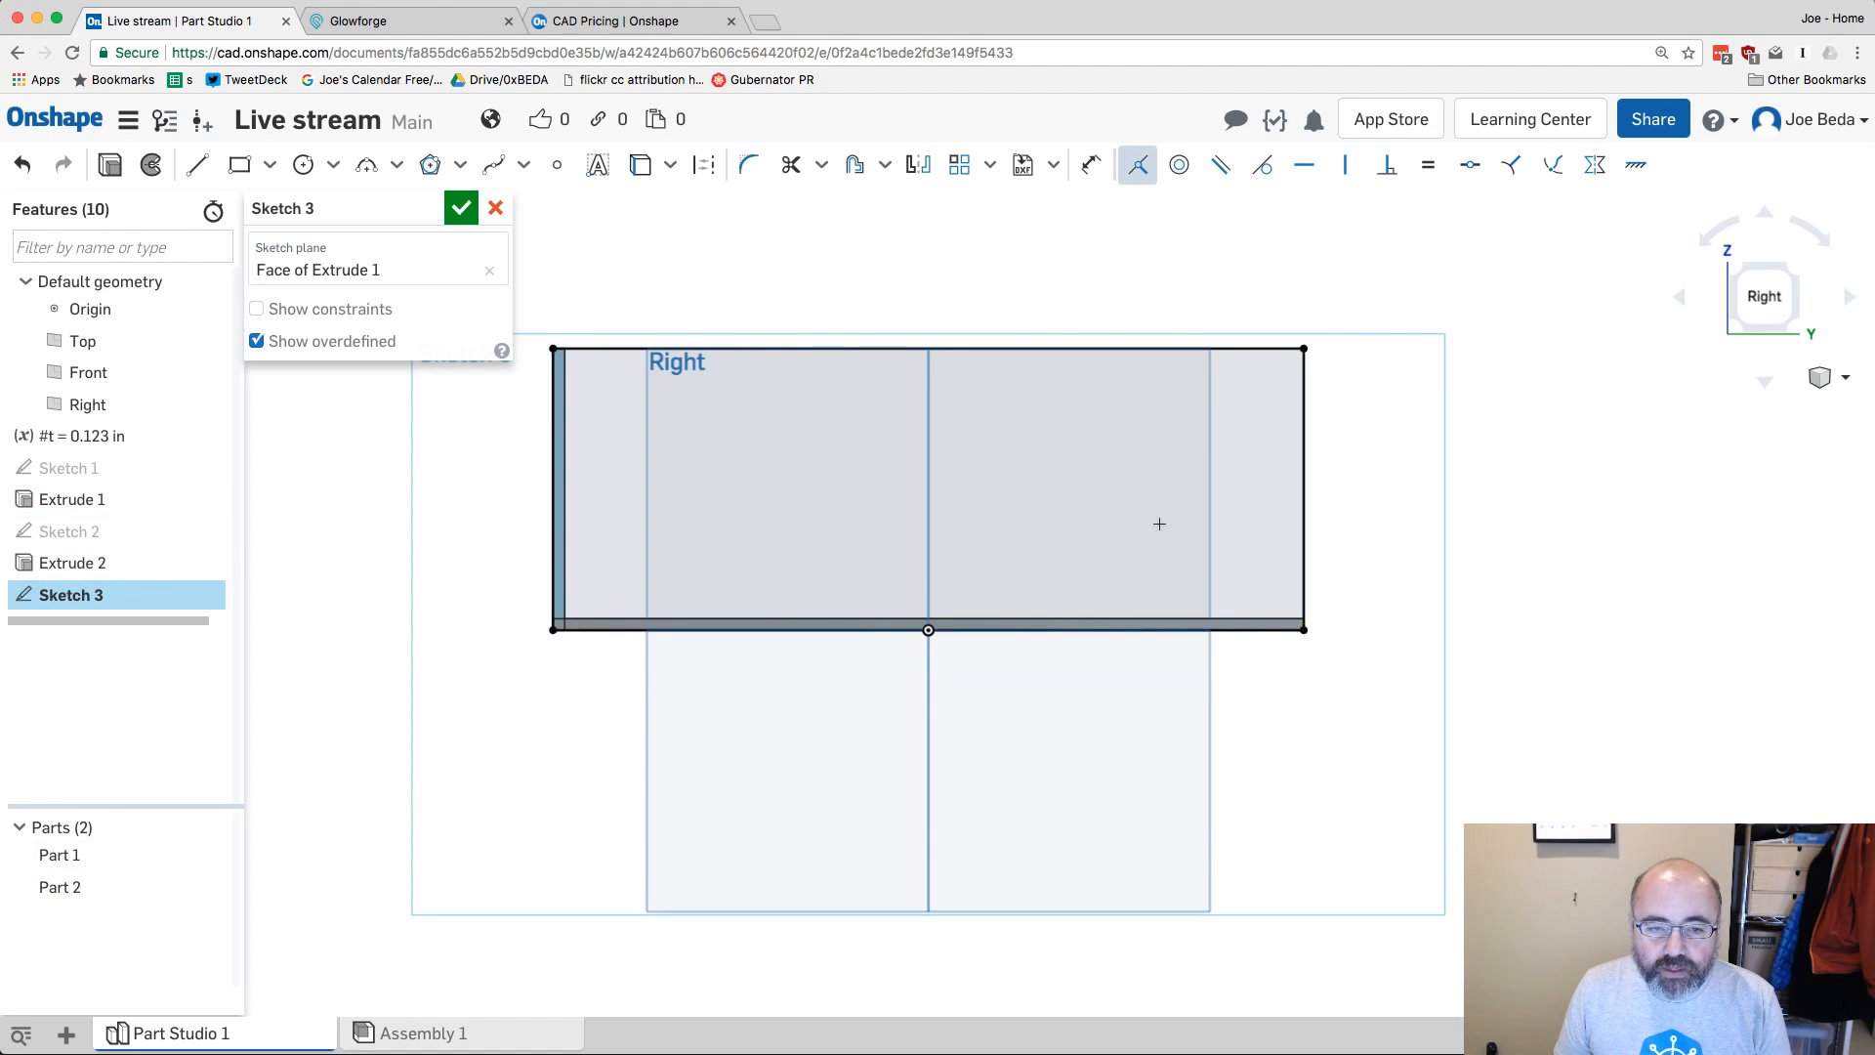
click(461, 209)
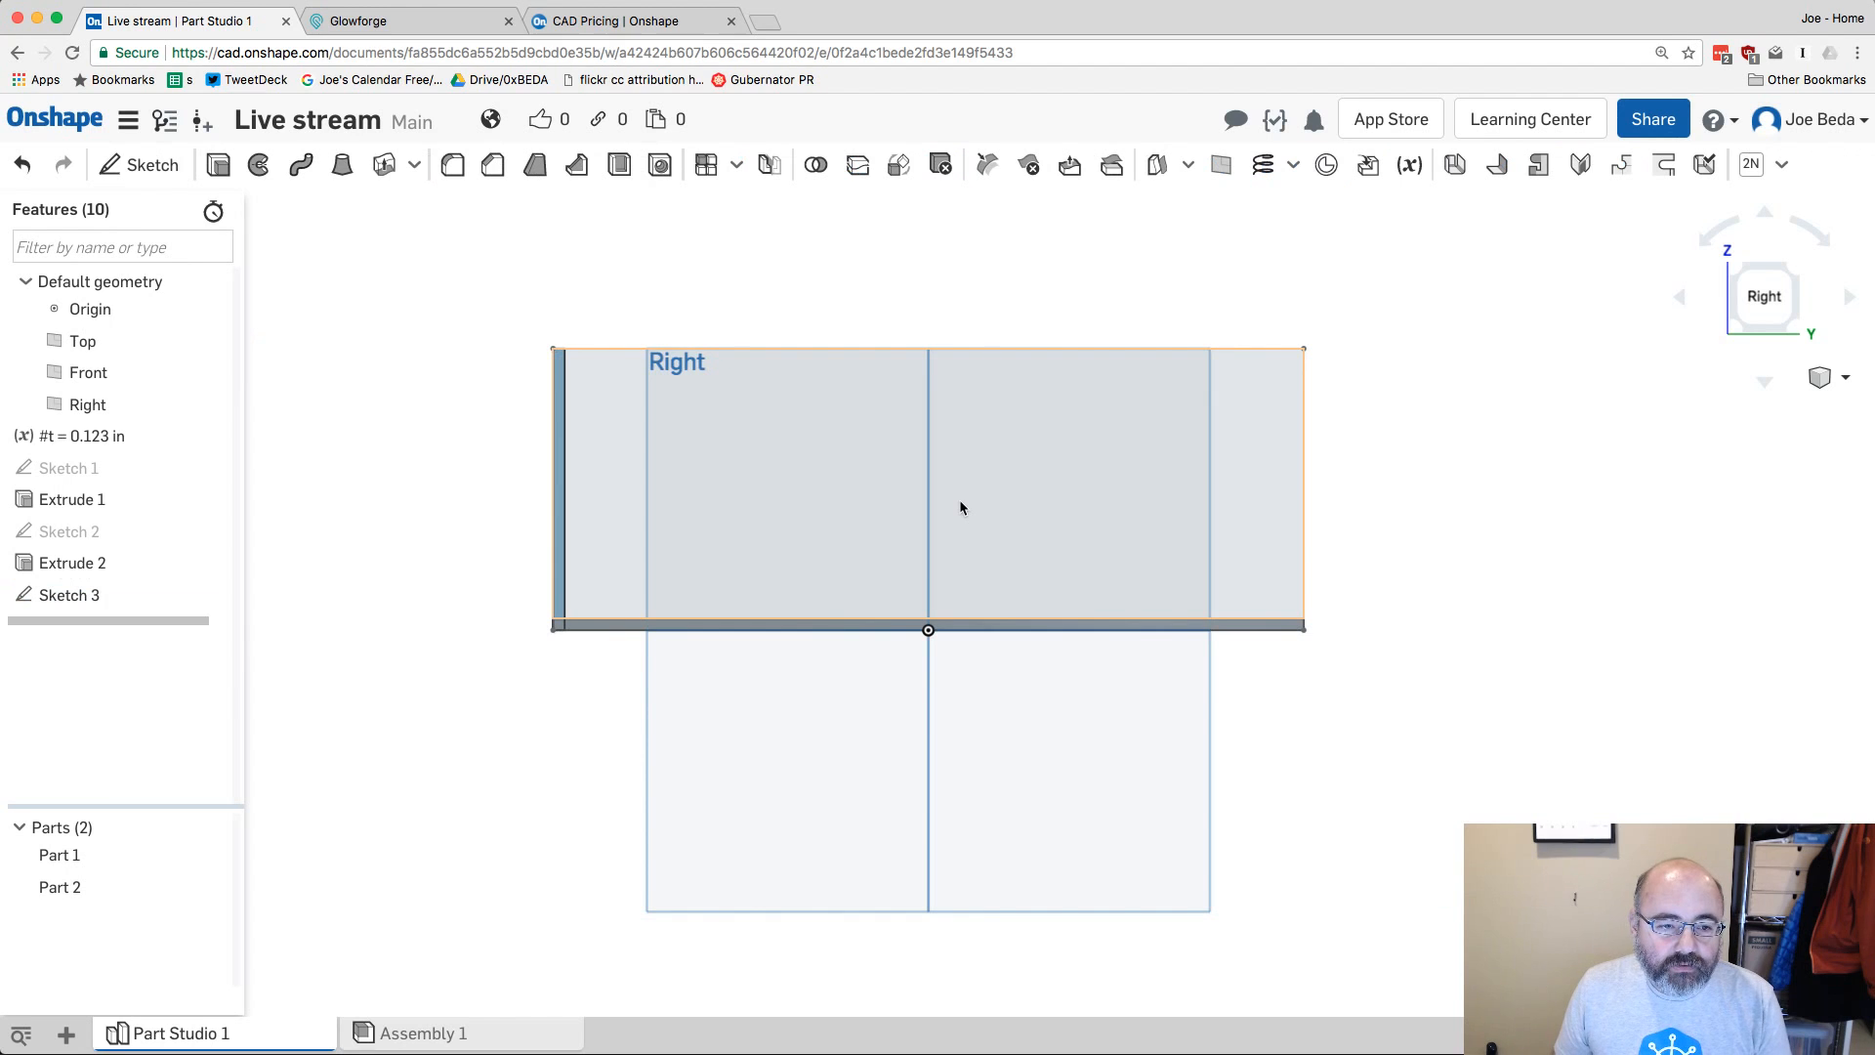
Extrude the side profile sketch region as a new part with a depth of #t.
mouse_move(960, 506)
right_down()
mouse_move(1024, 559)
mouse_move(748, 508)
right_up()
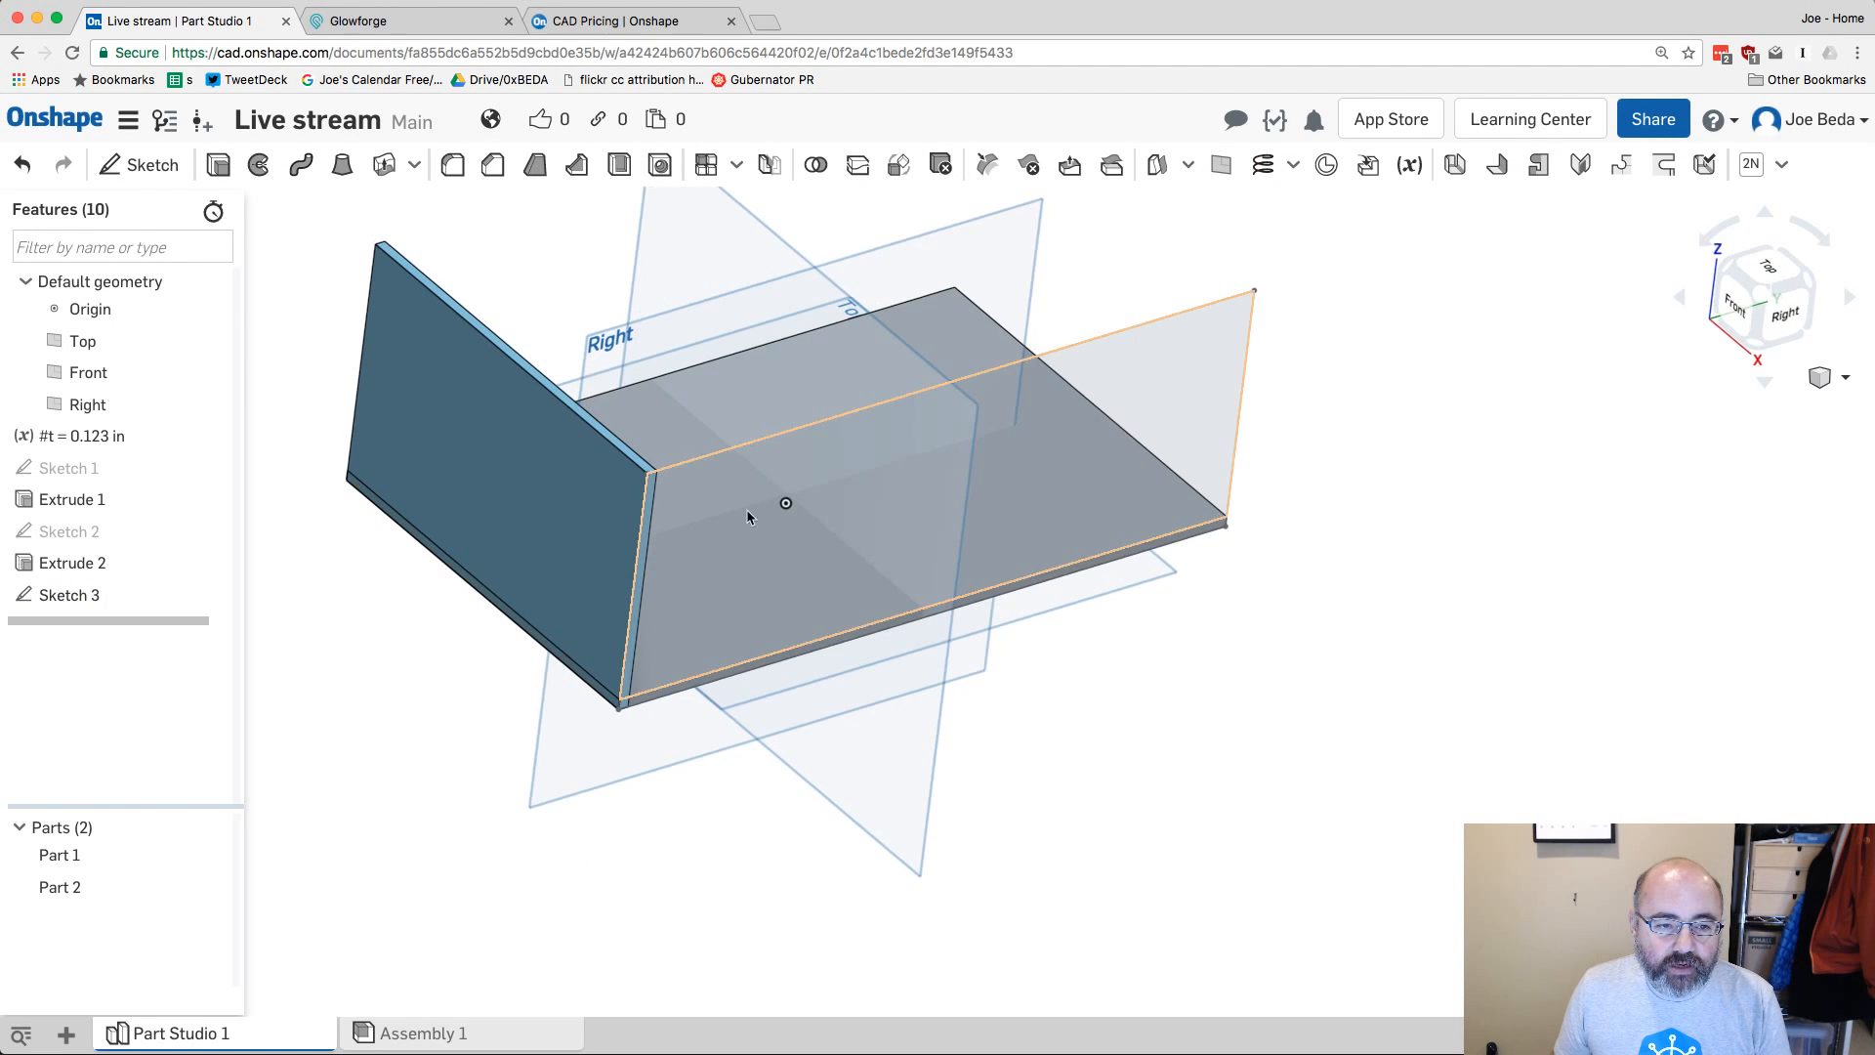
click(218, 164)
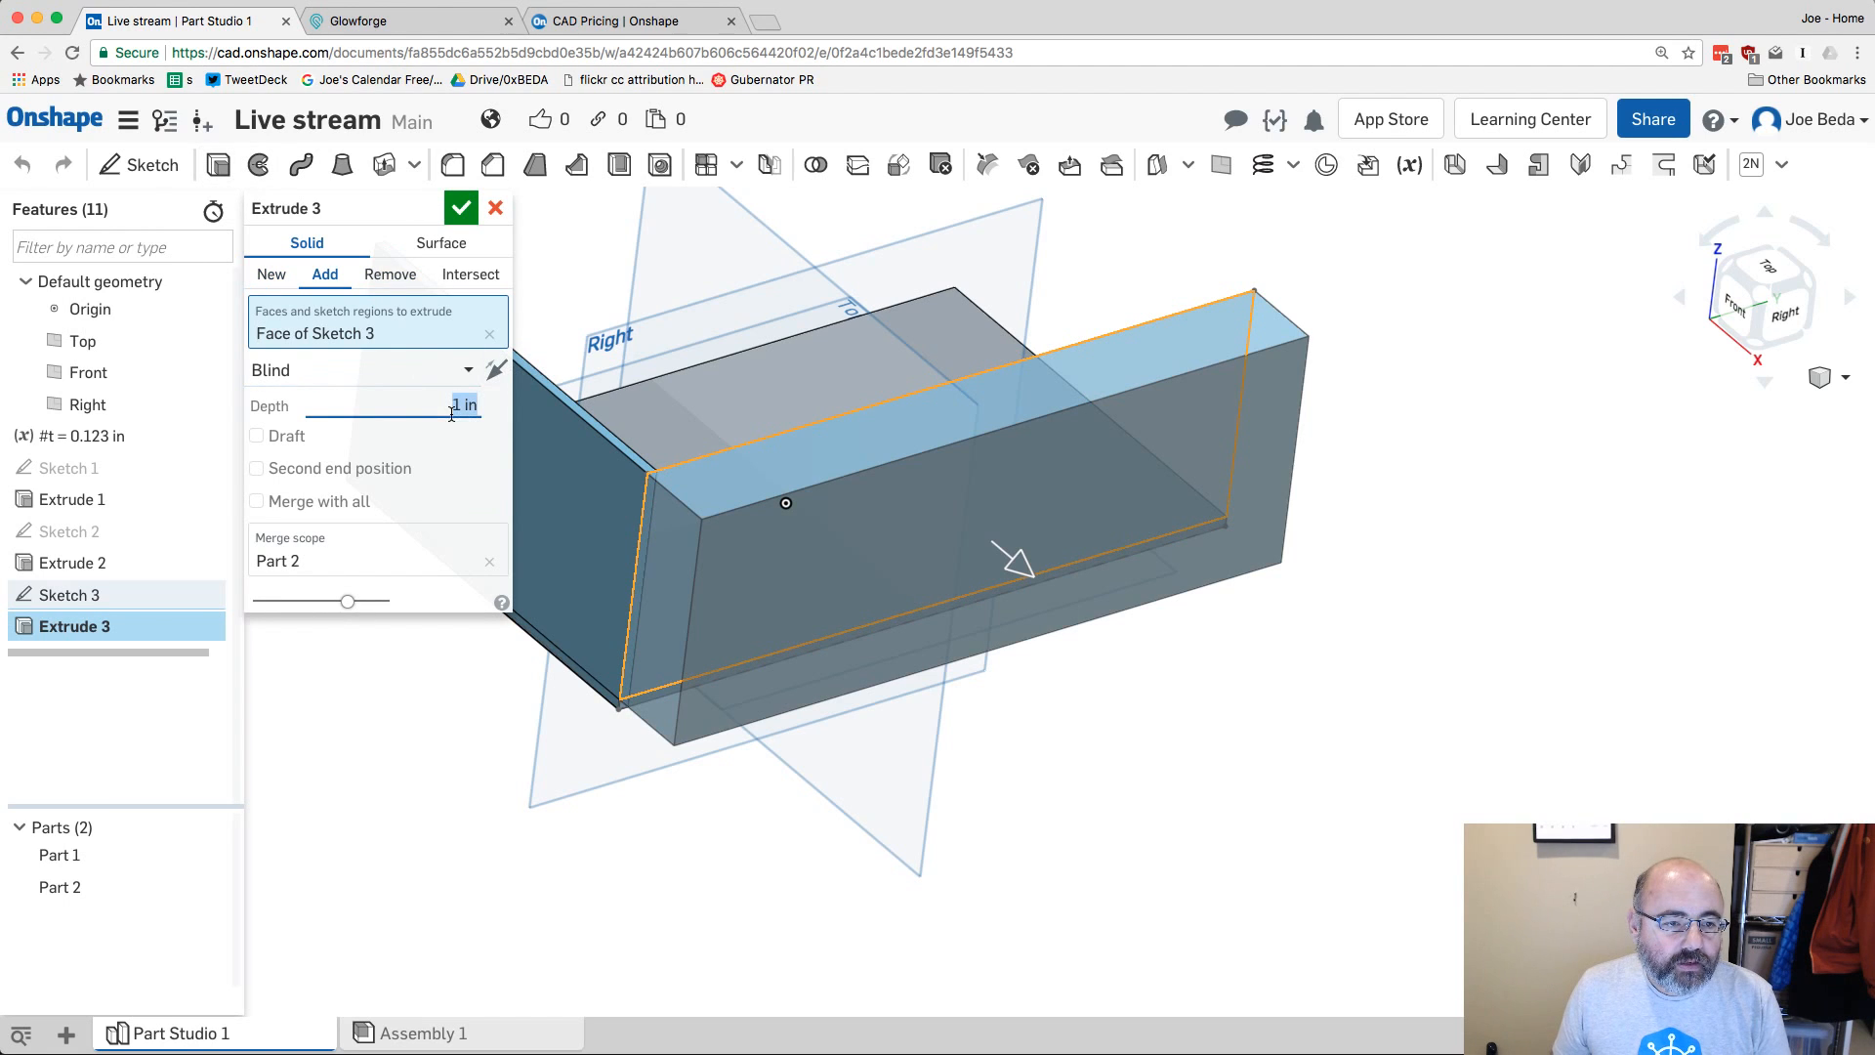
text(#t)
key(Tab)
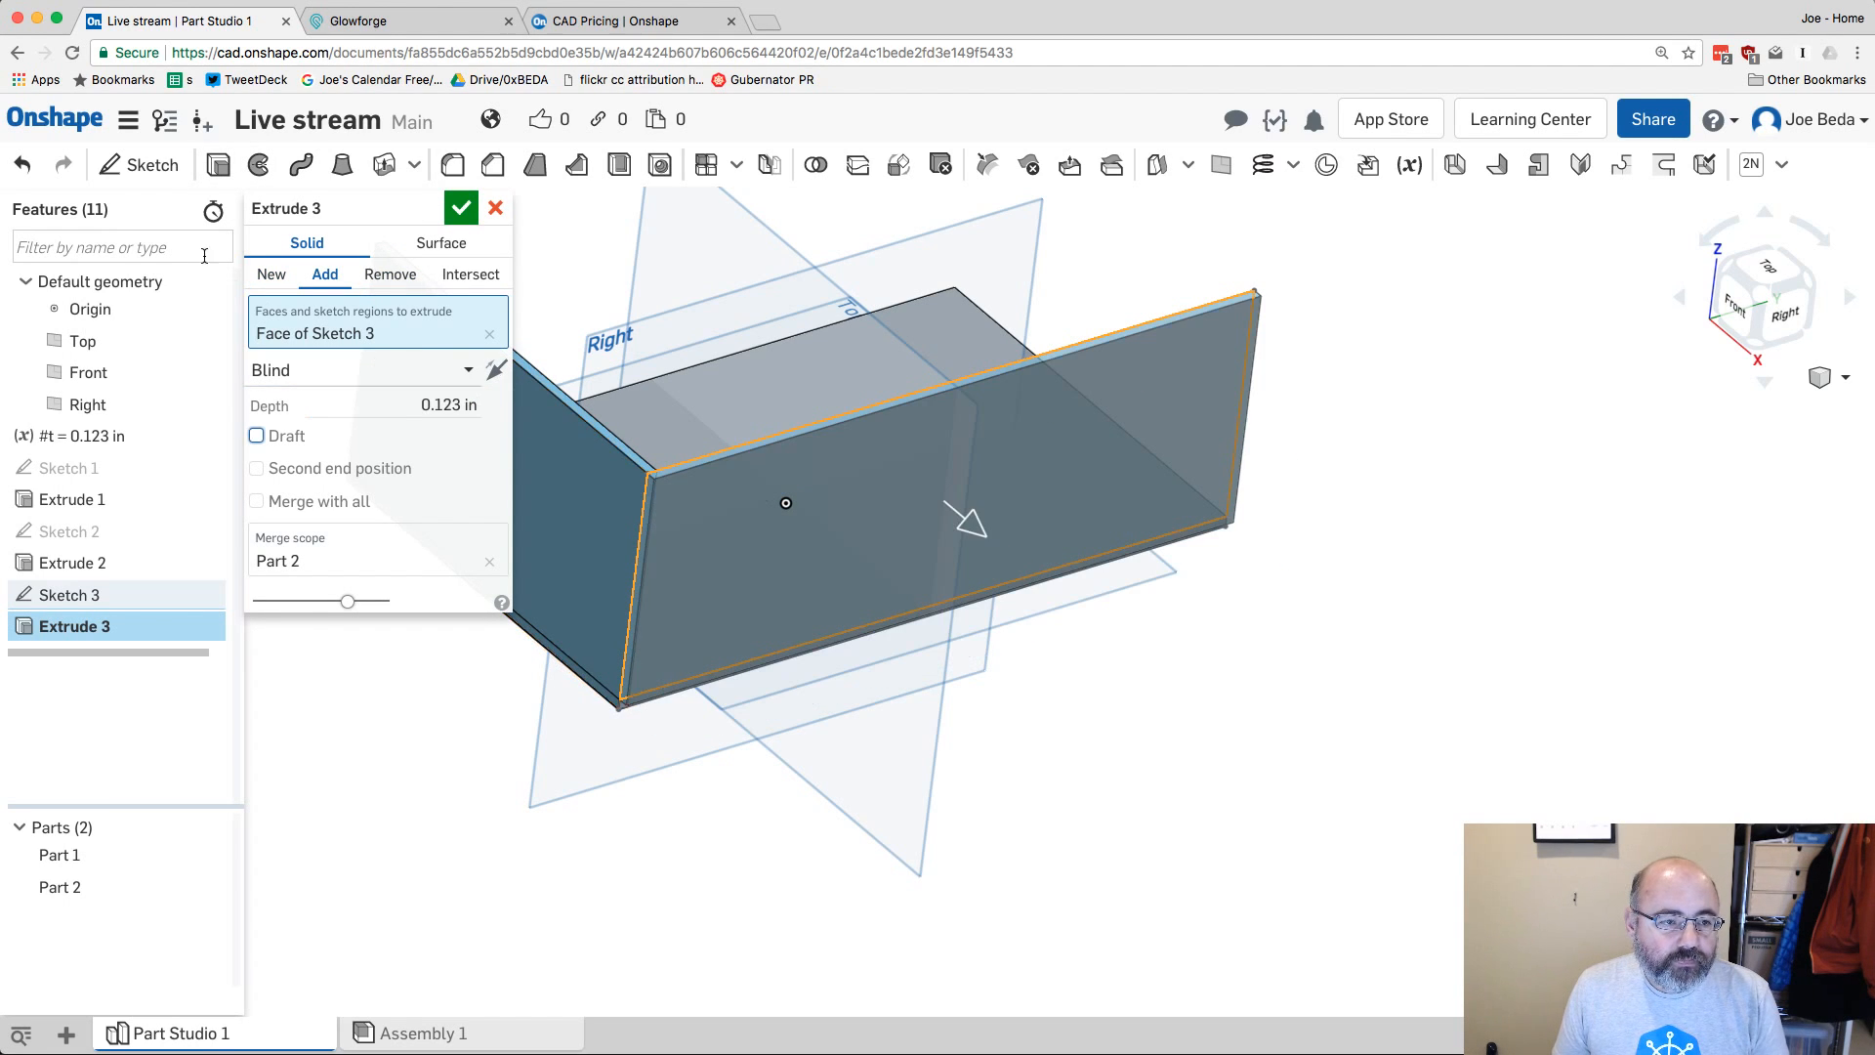
click(280, 277)
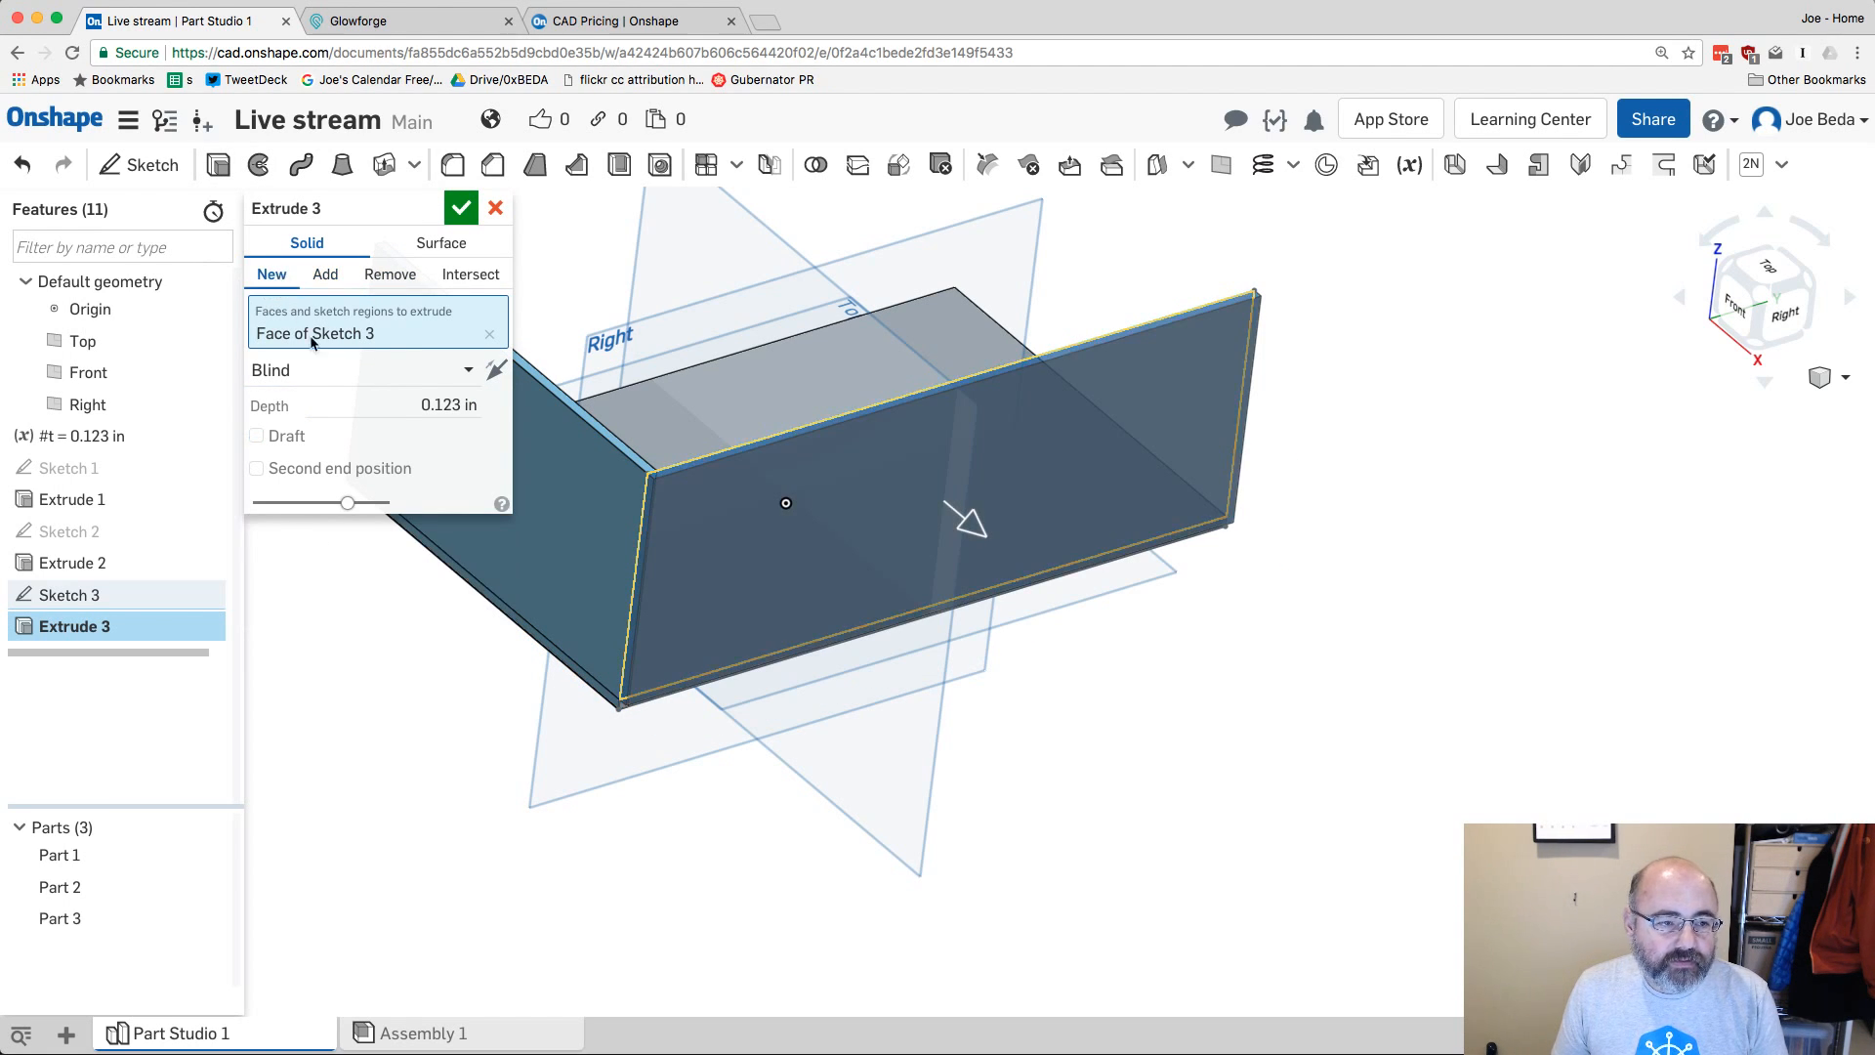
Reverse the side wall's extrusion so it runs inward, include the narrow sketch region along the plate's edge, and accept the extrusion.
right_drag(1185, 619, 972, 663)
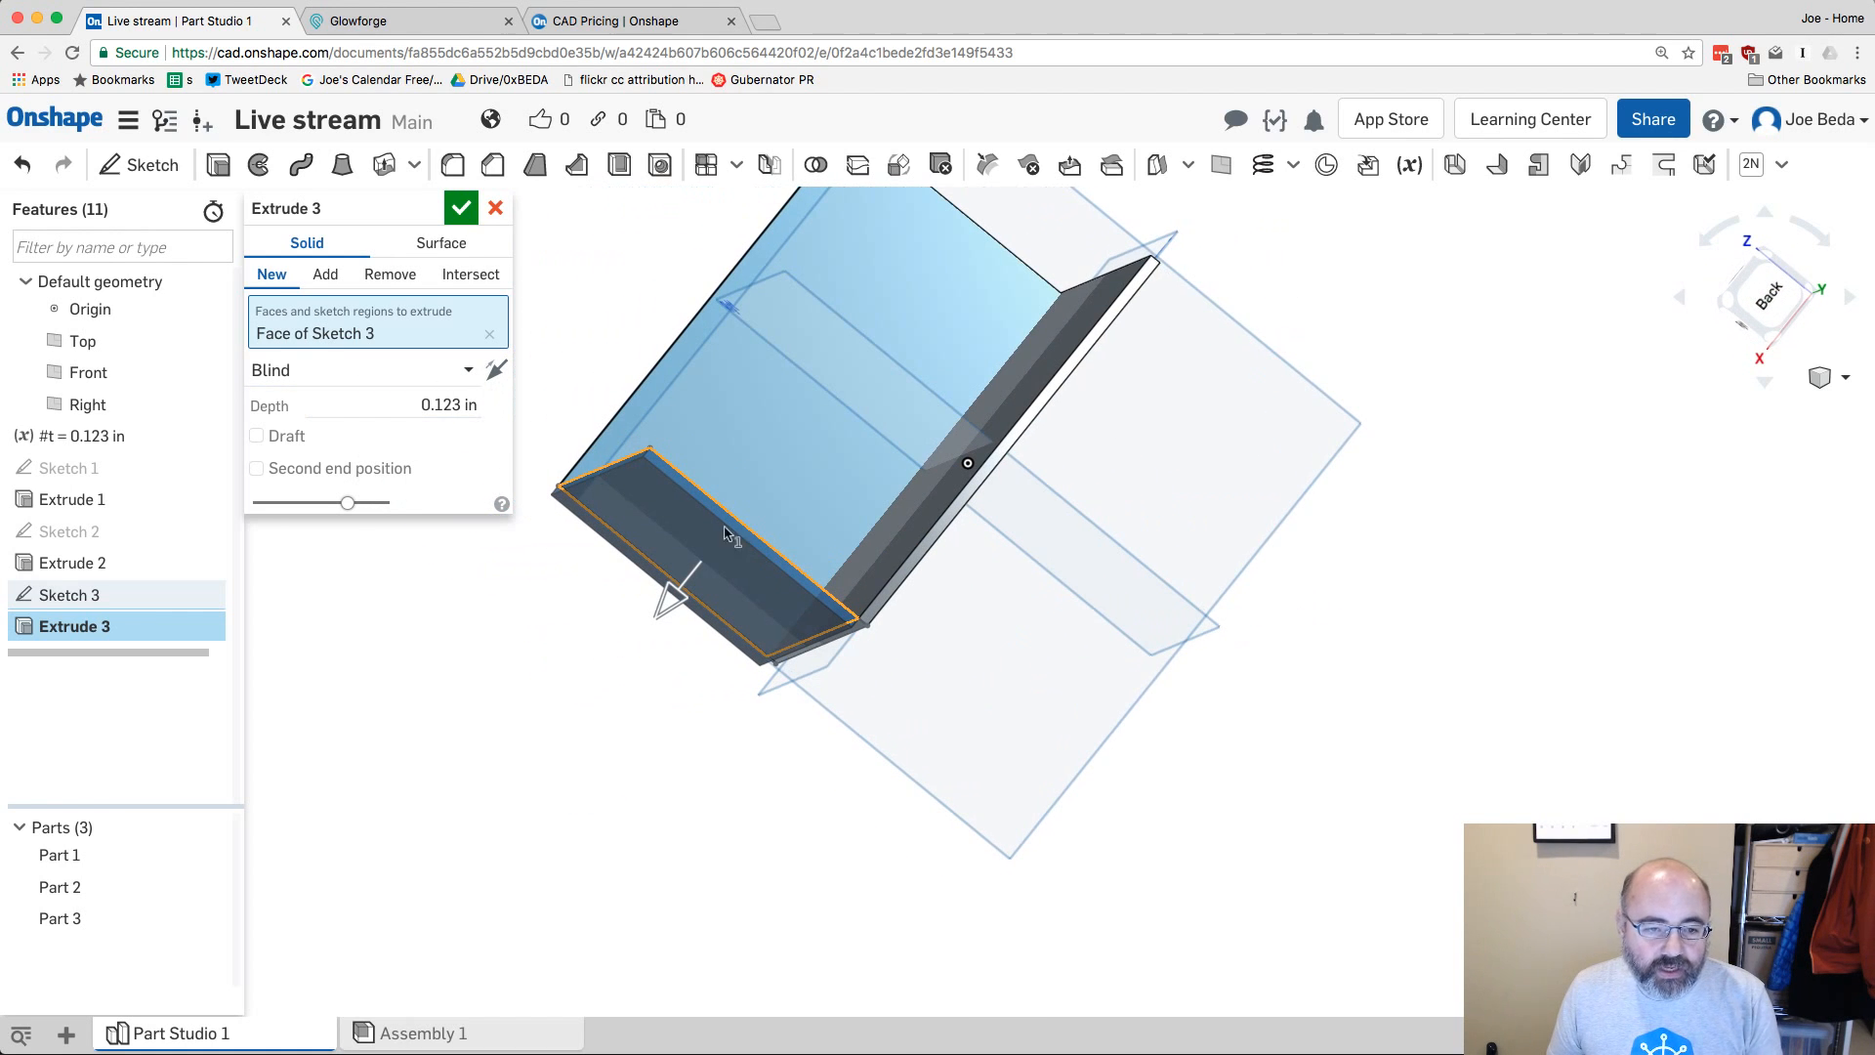
click(494, 371)
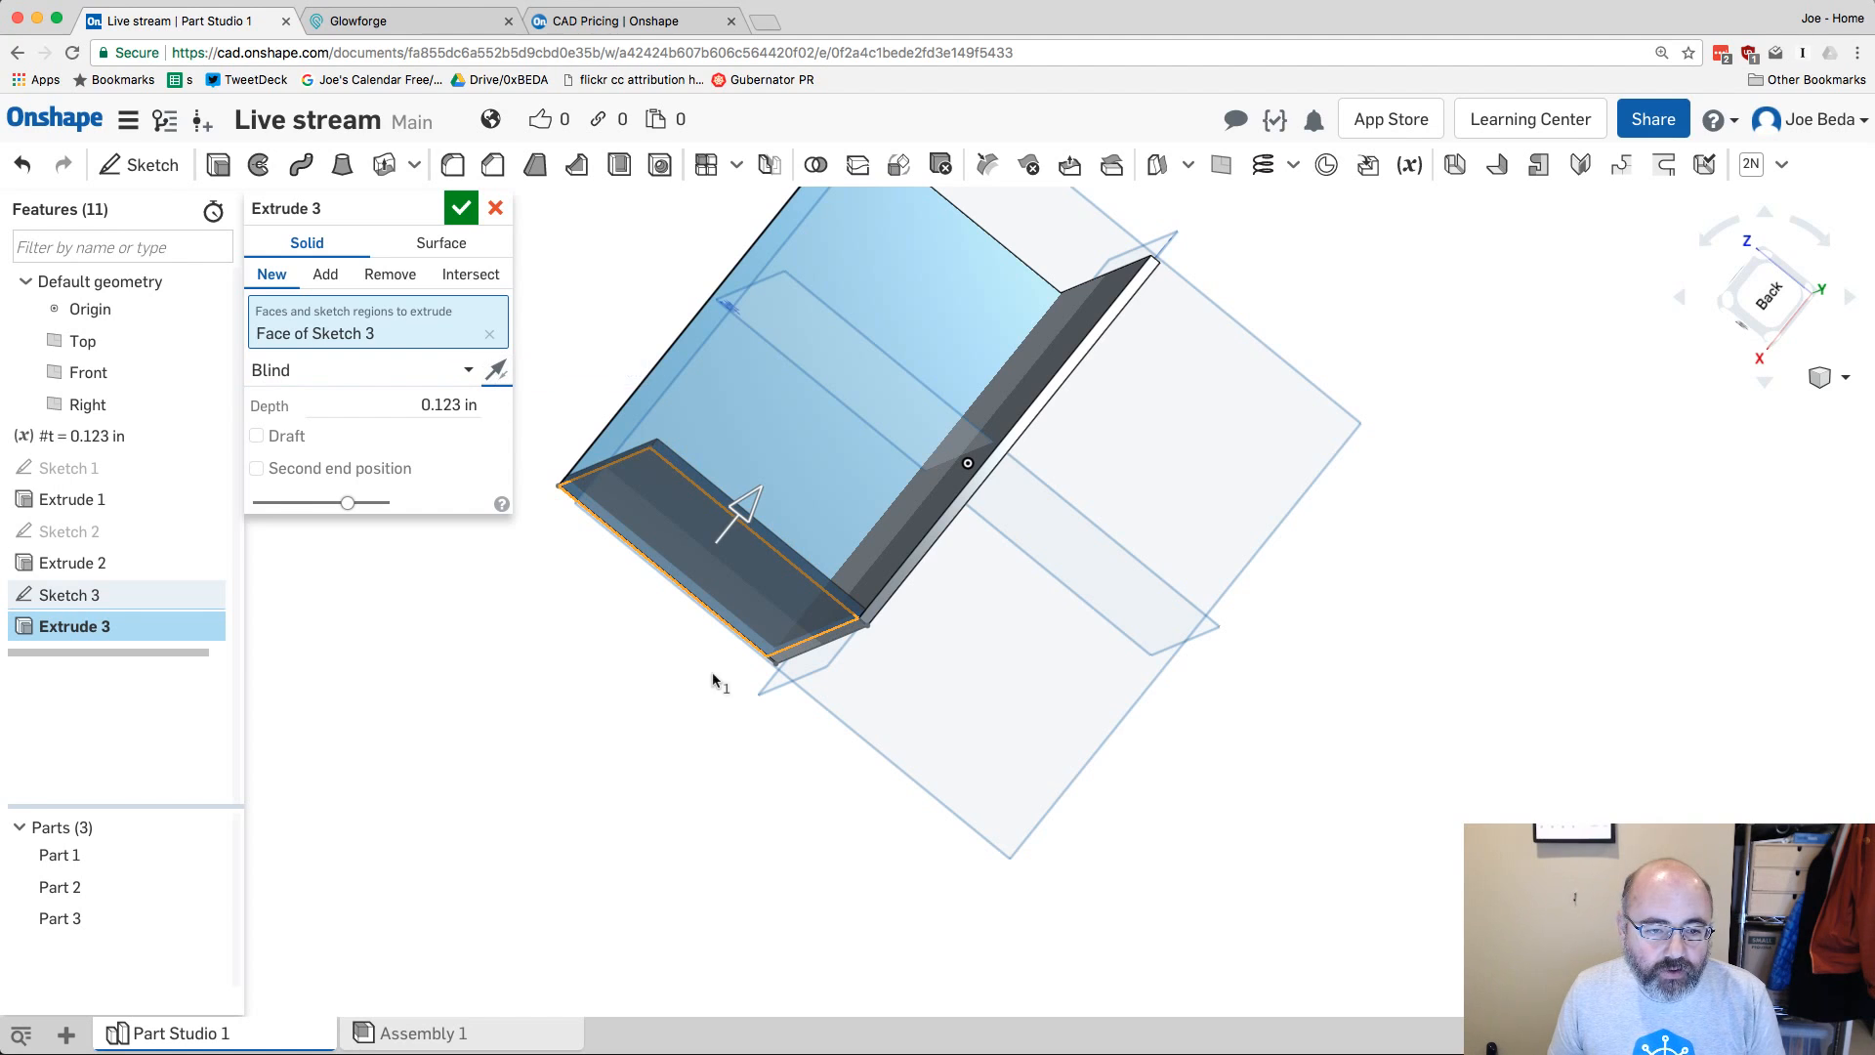
click(848, 635)
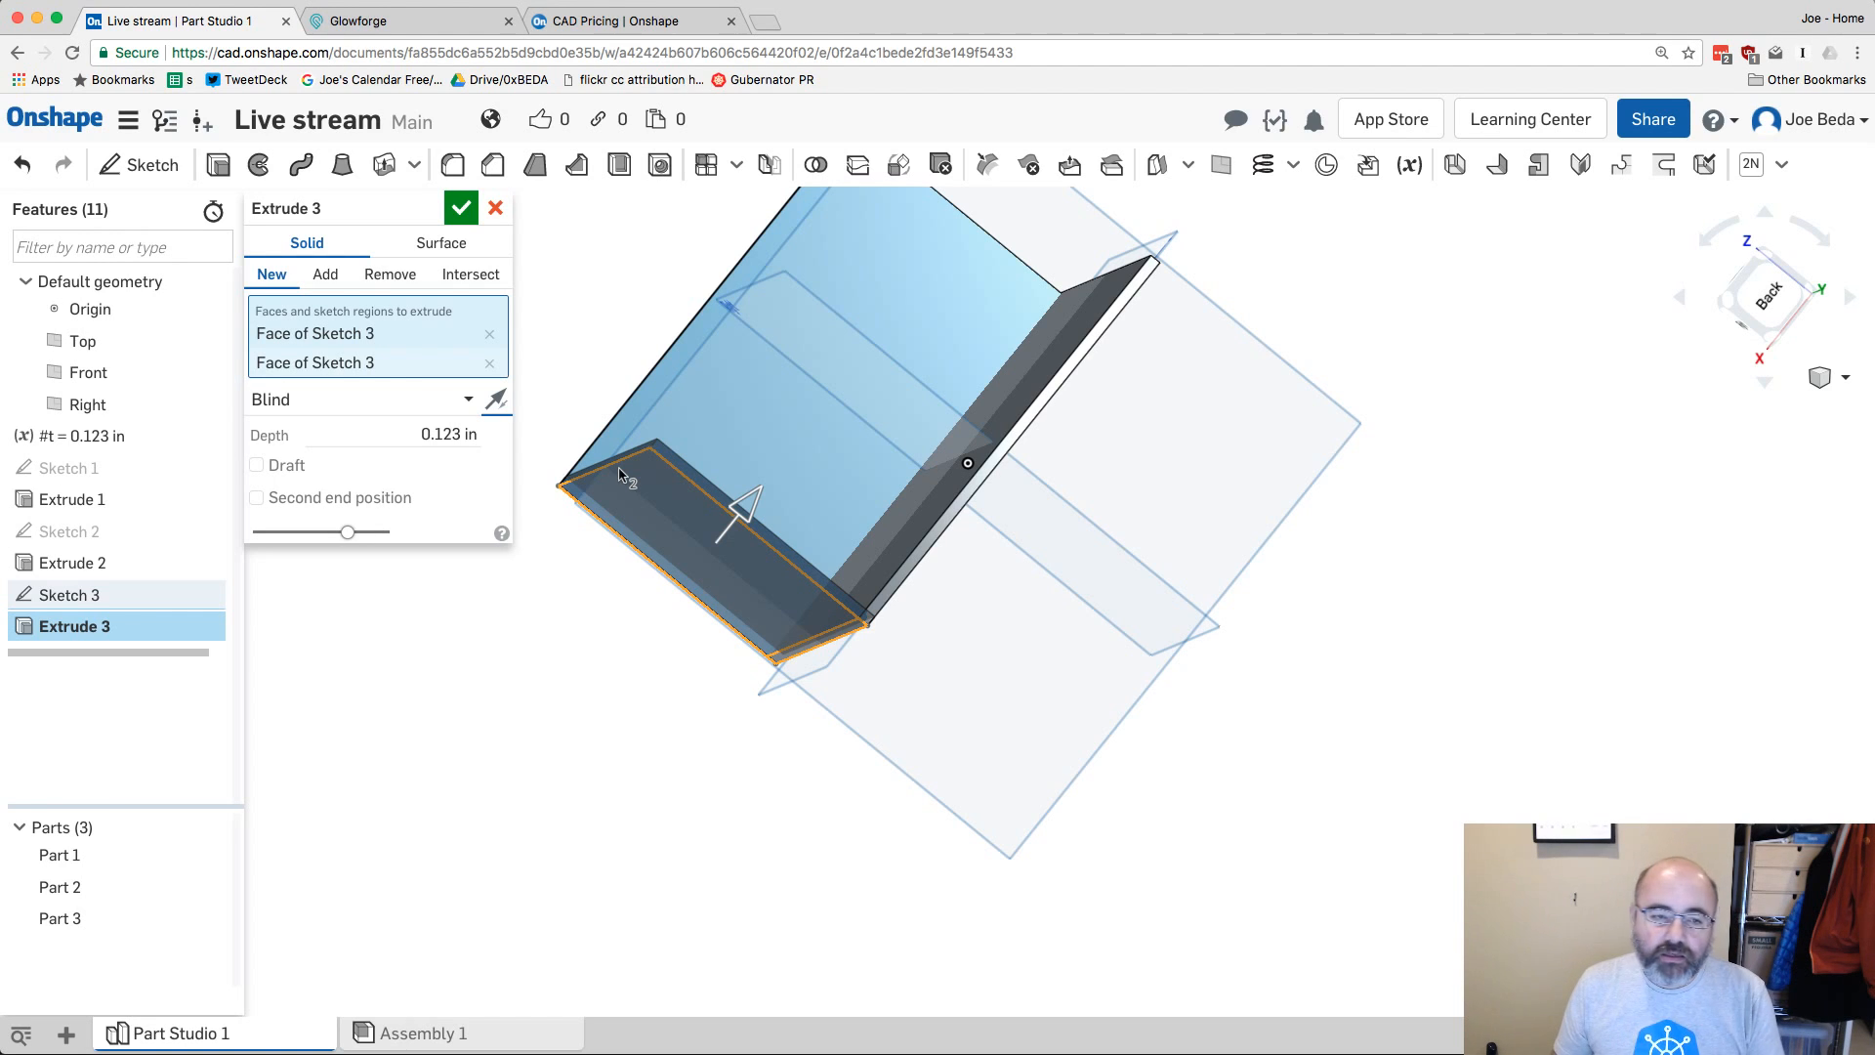
click(463, 209)
right_drag(727, 657, 764, 658)
key(shift+7)
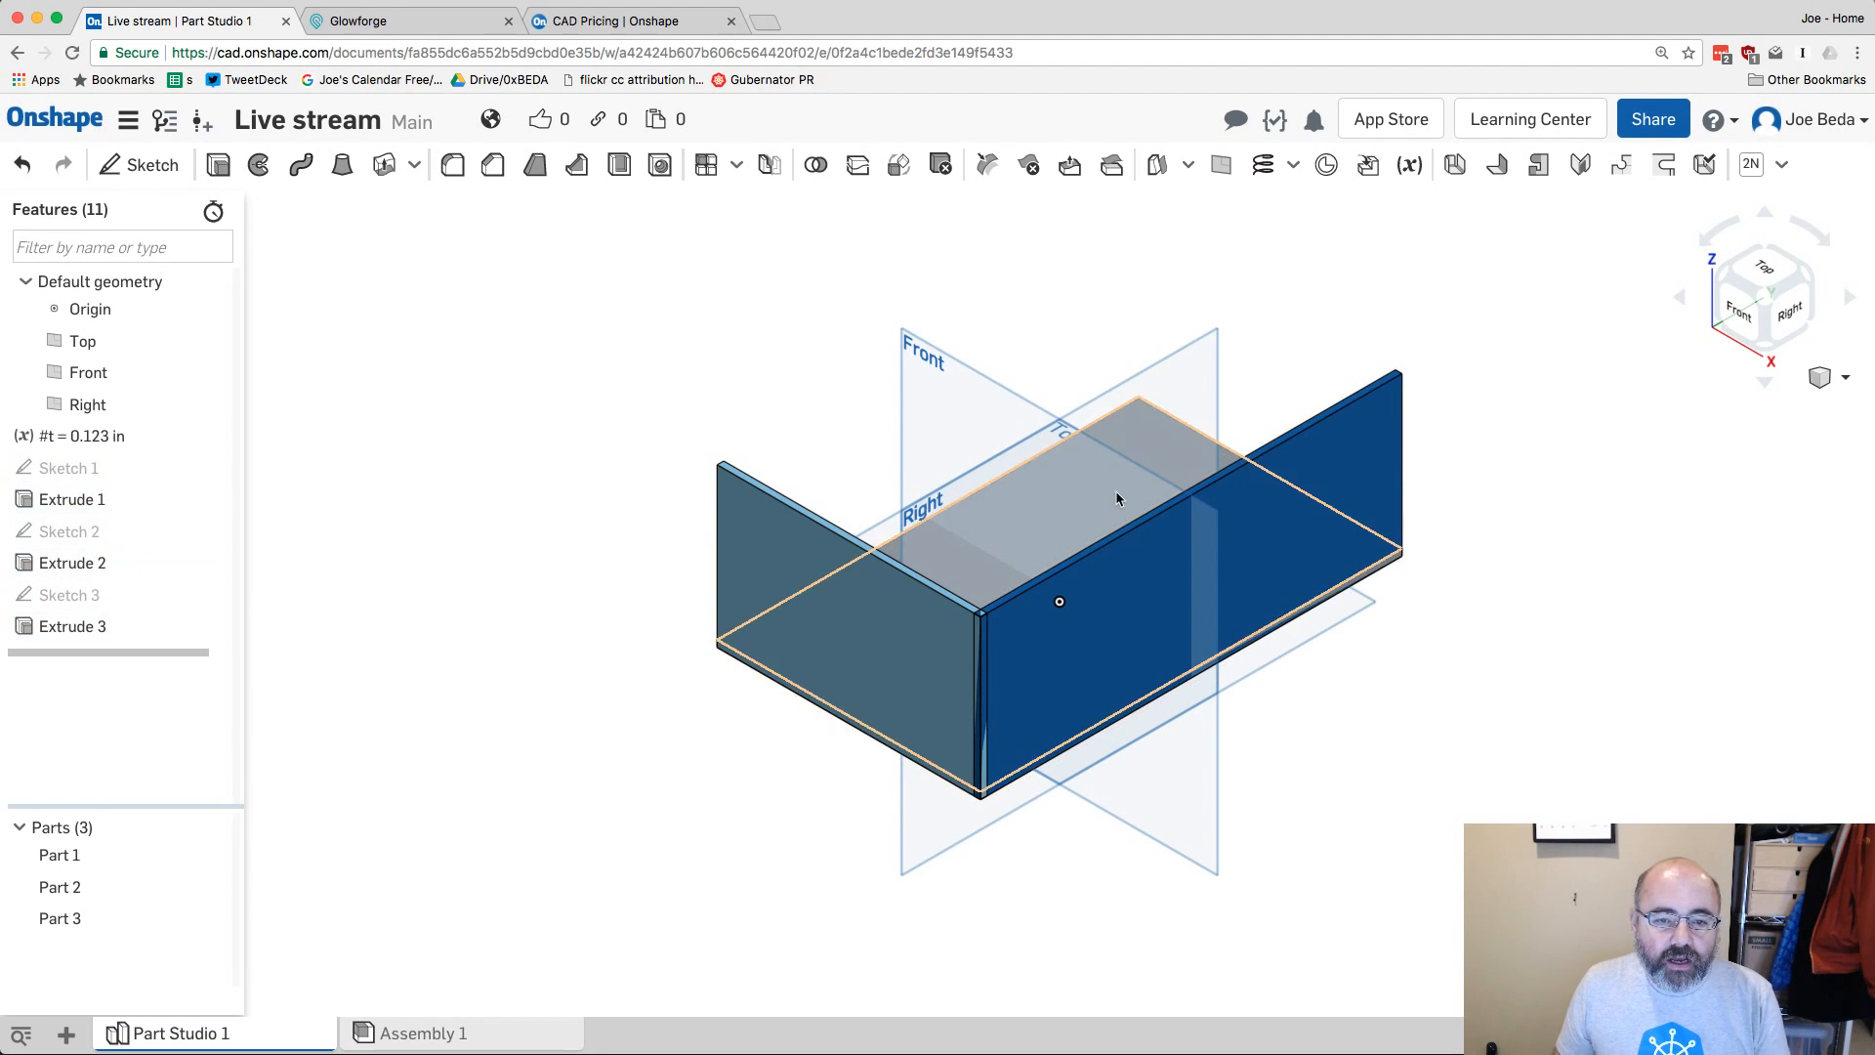
Mirror the side wall as a new part across the Right plane.
click(1365, 446)
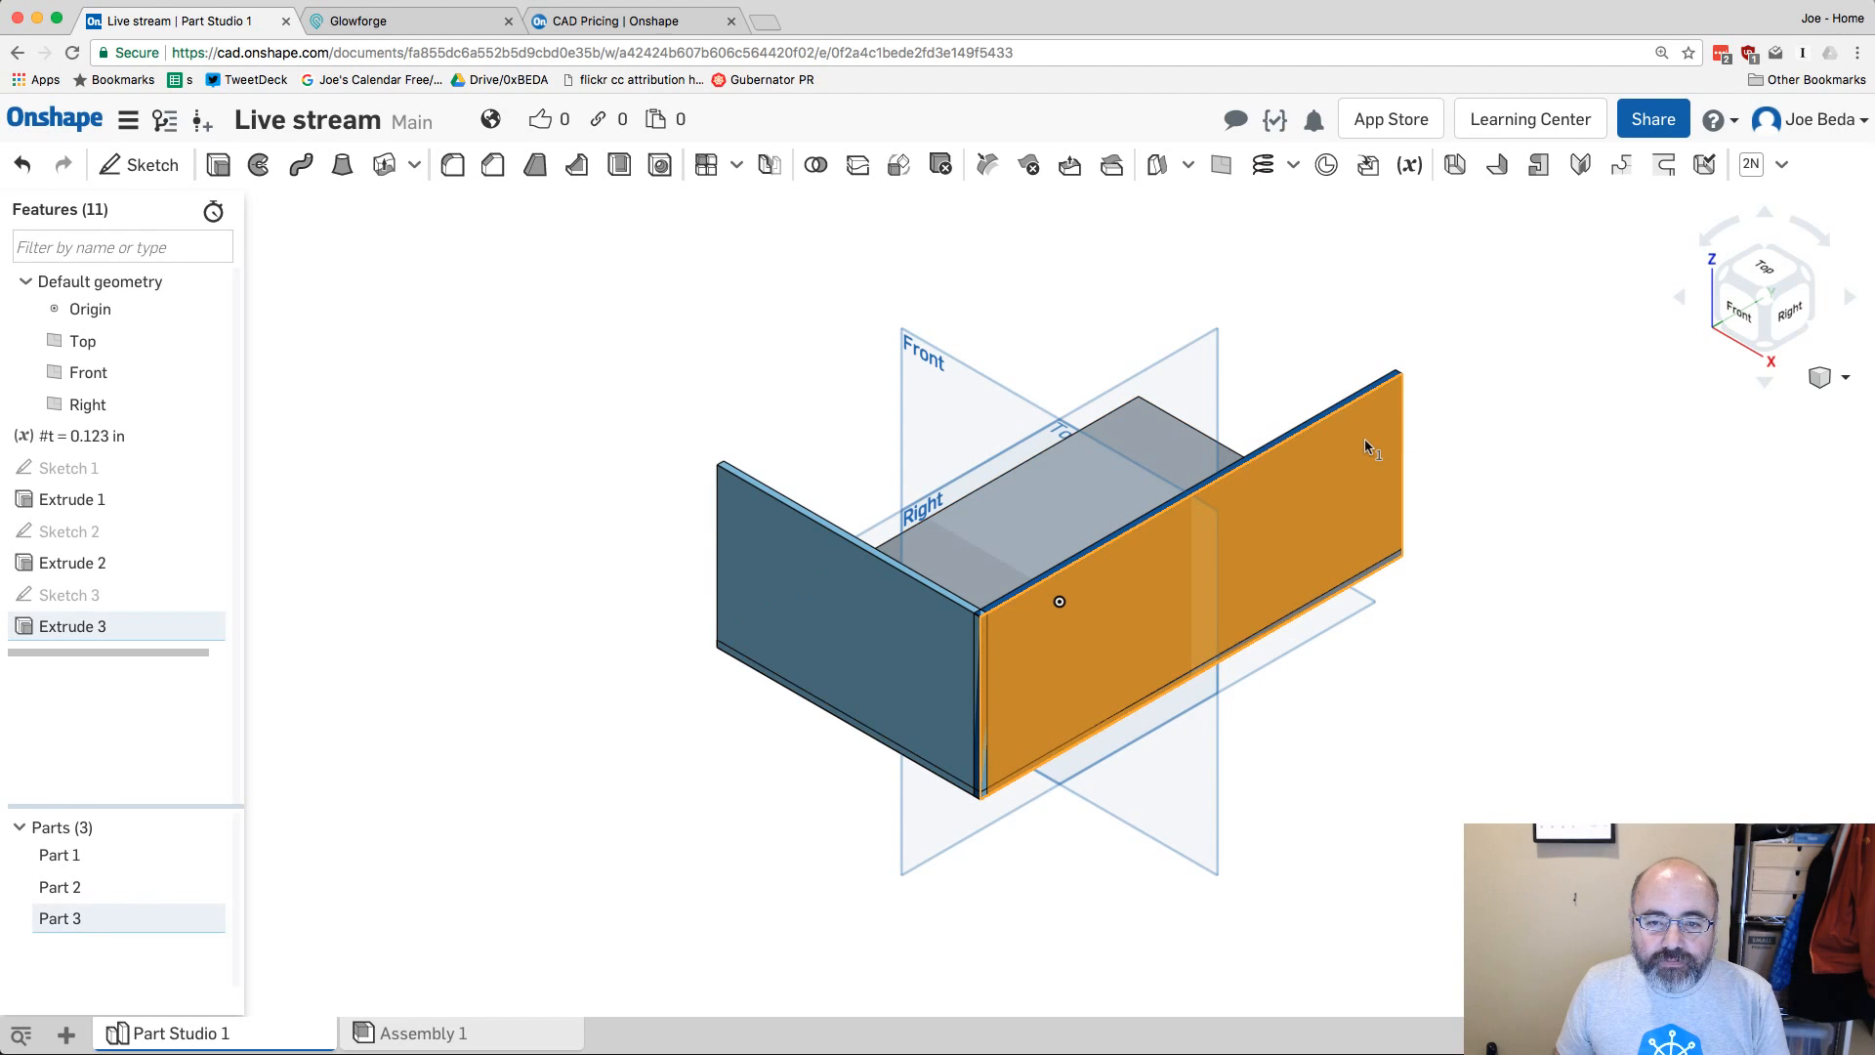
click(769, 165)
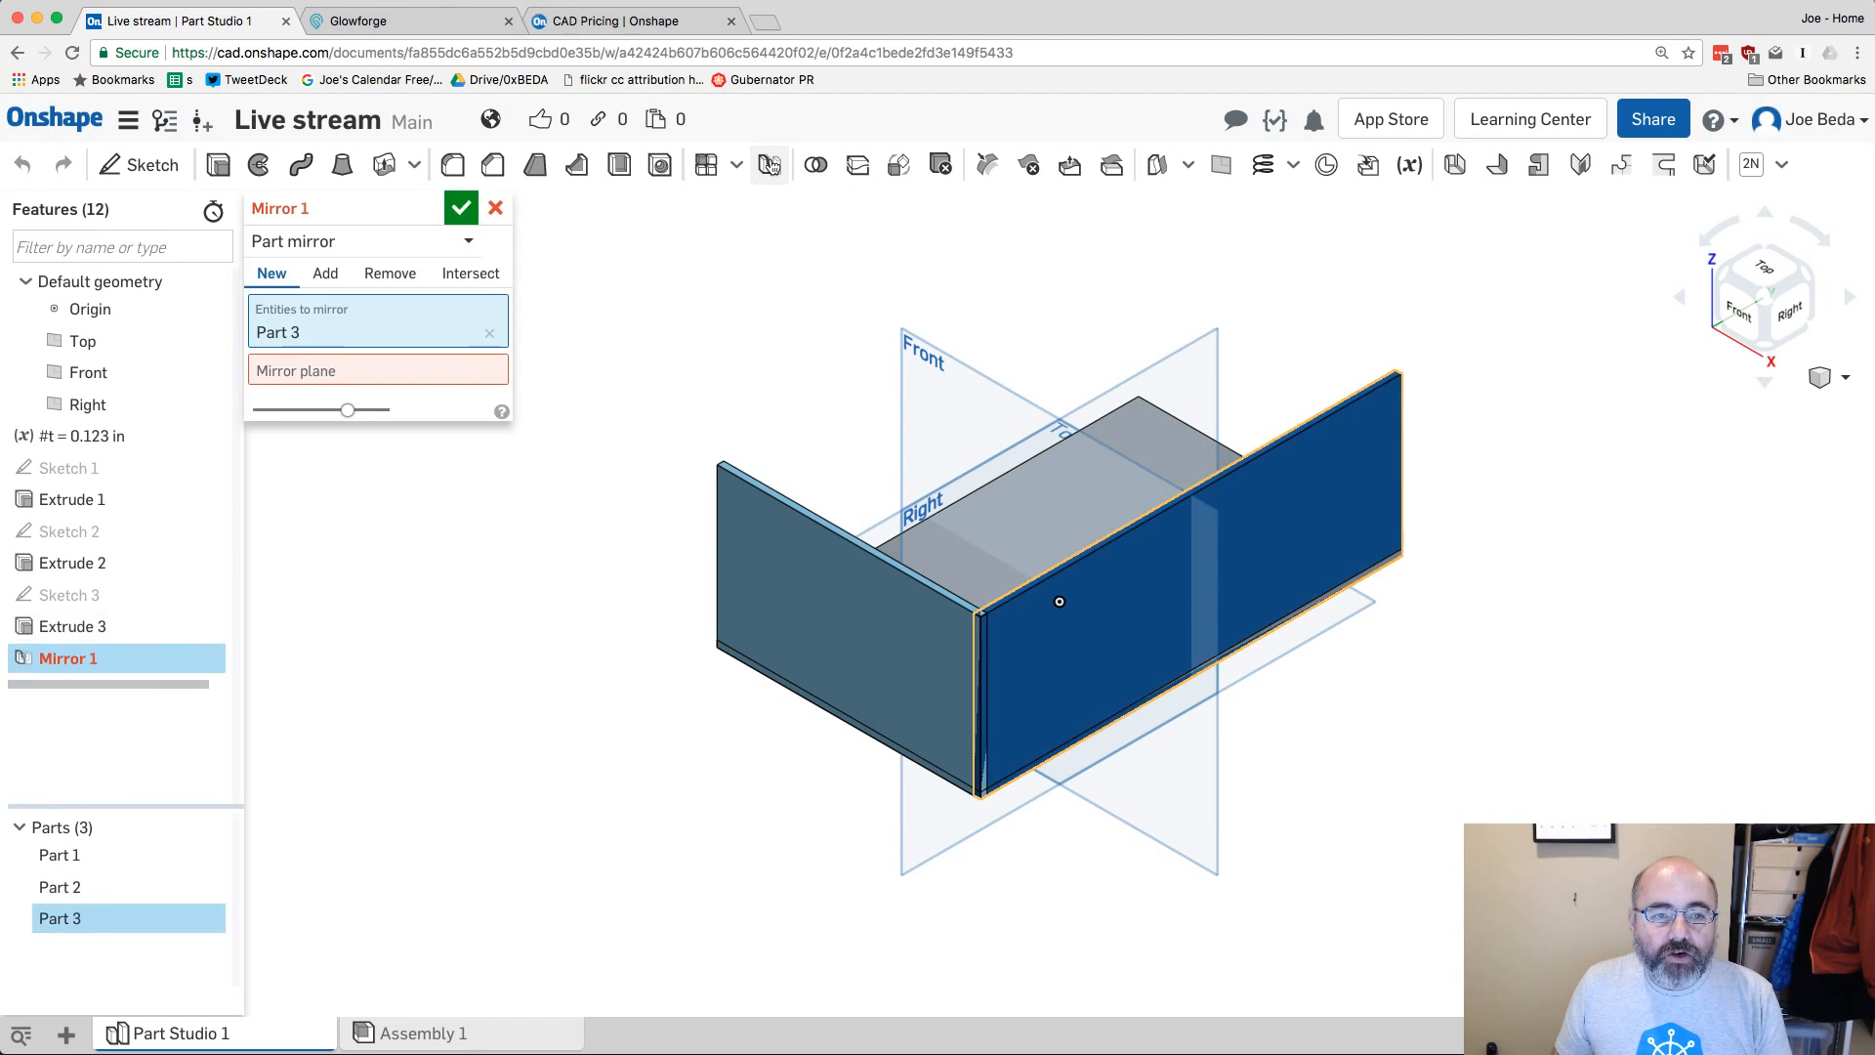
click(392, 371)
click(1192, 385)
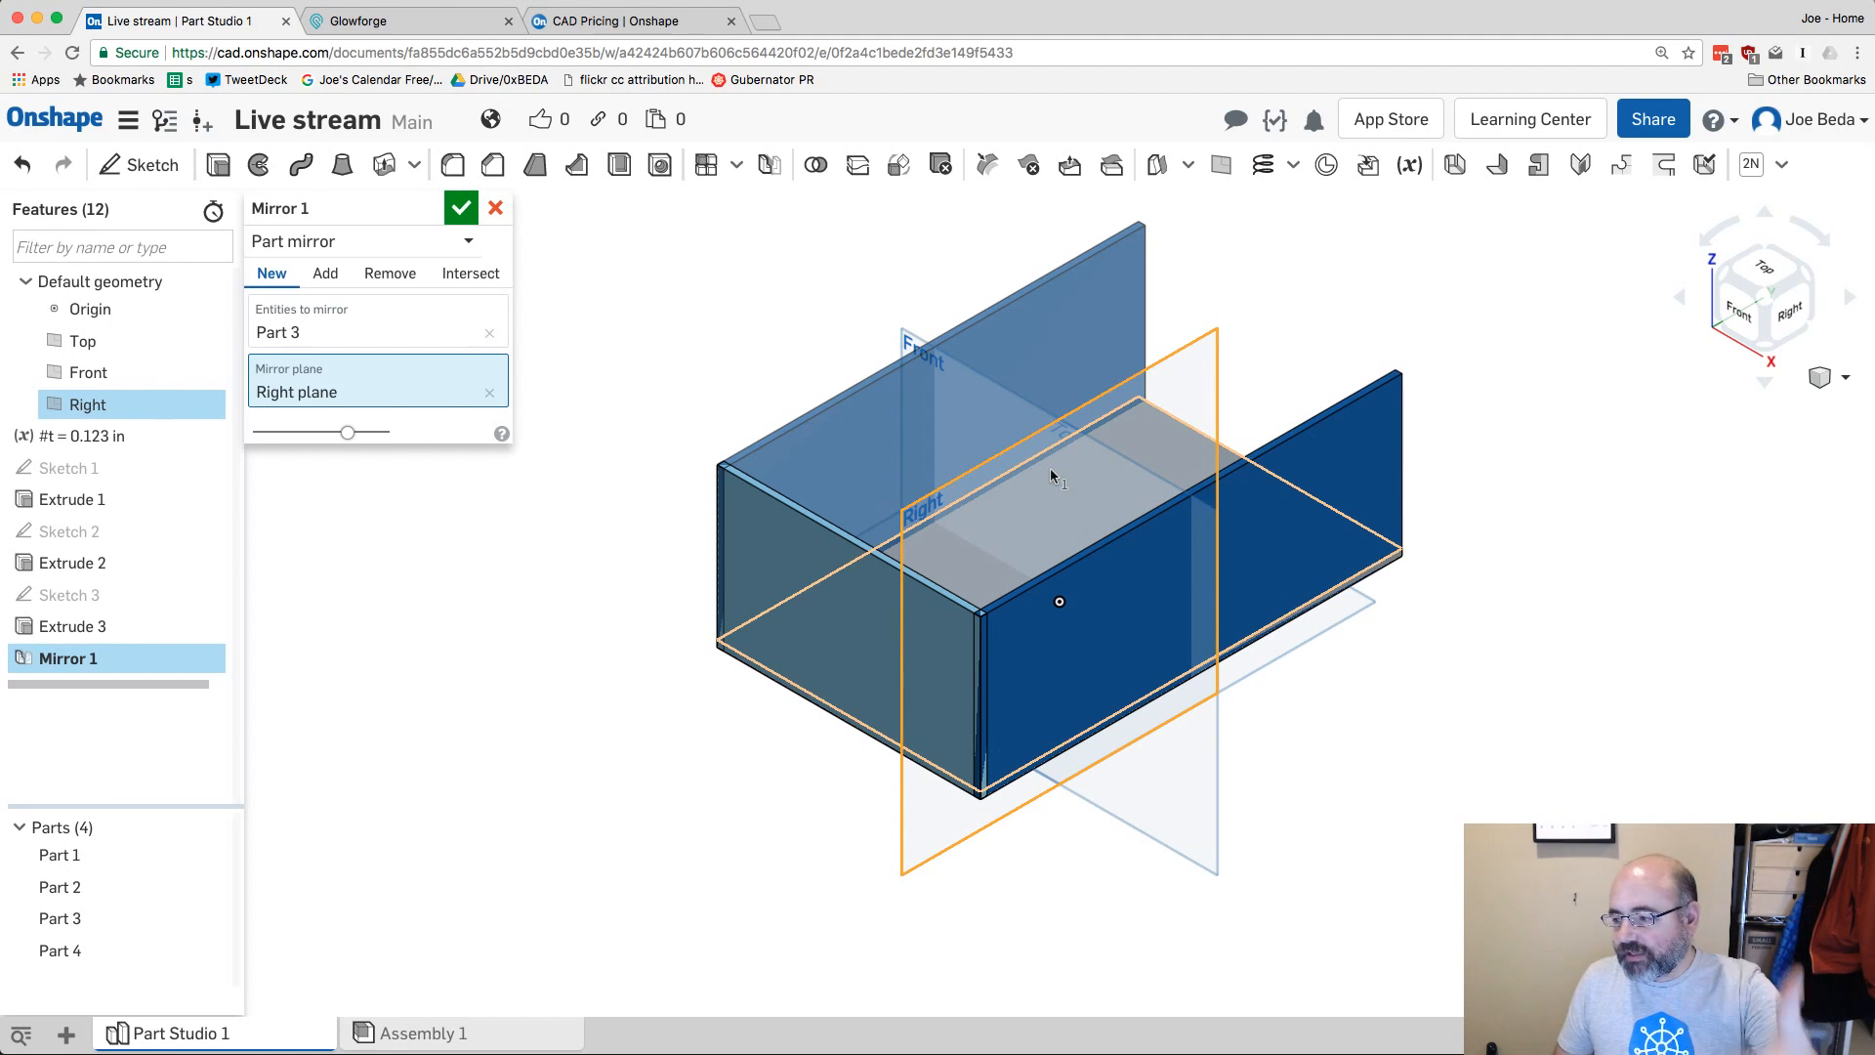
click(461, 209)
Start a sketch on the base plate's narrow rear face and view it face-on.
right_drag(870, 577, 610, 613)
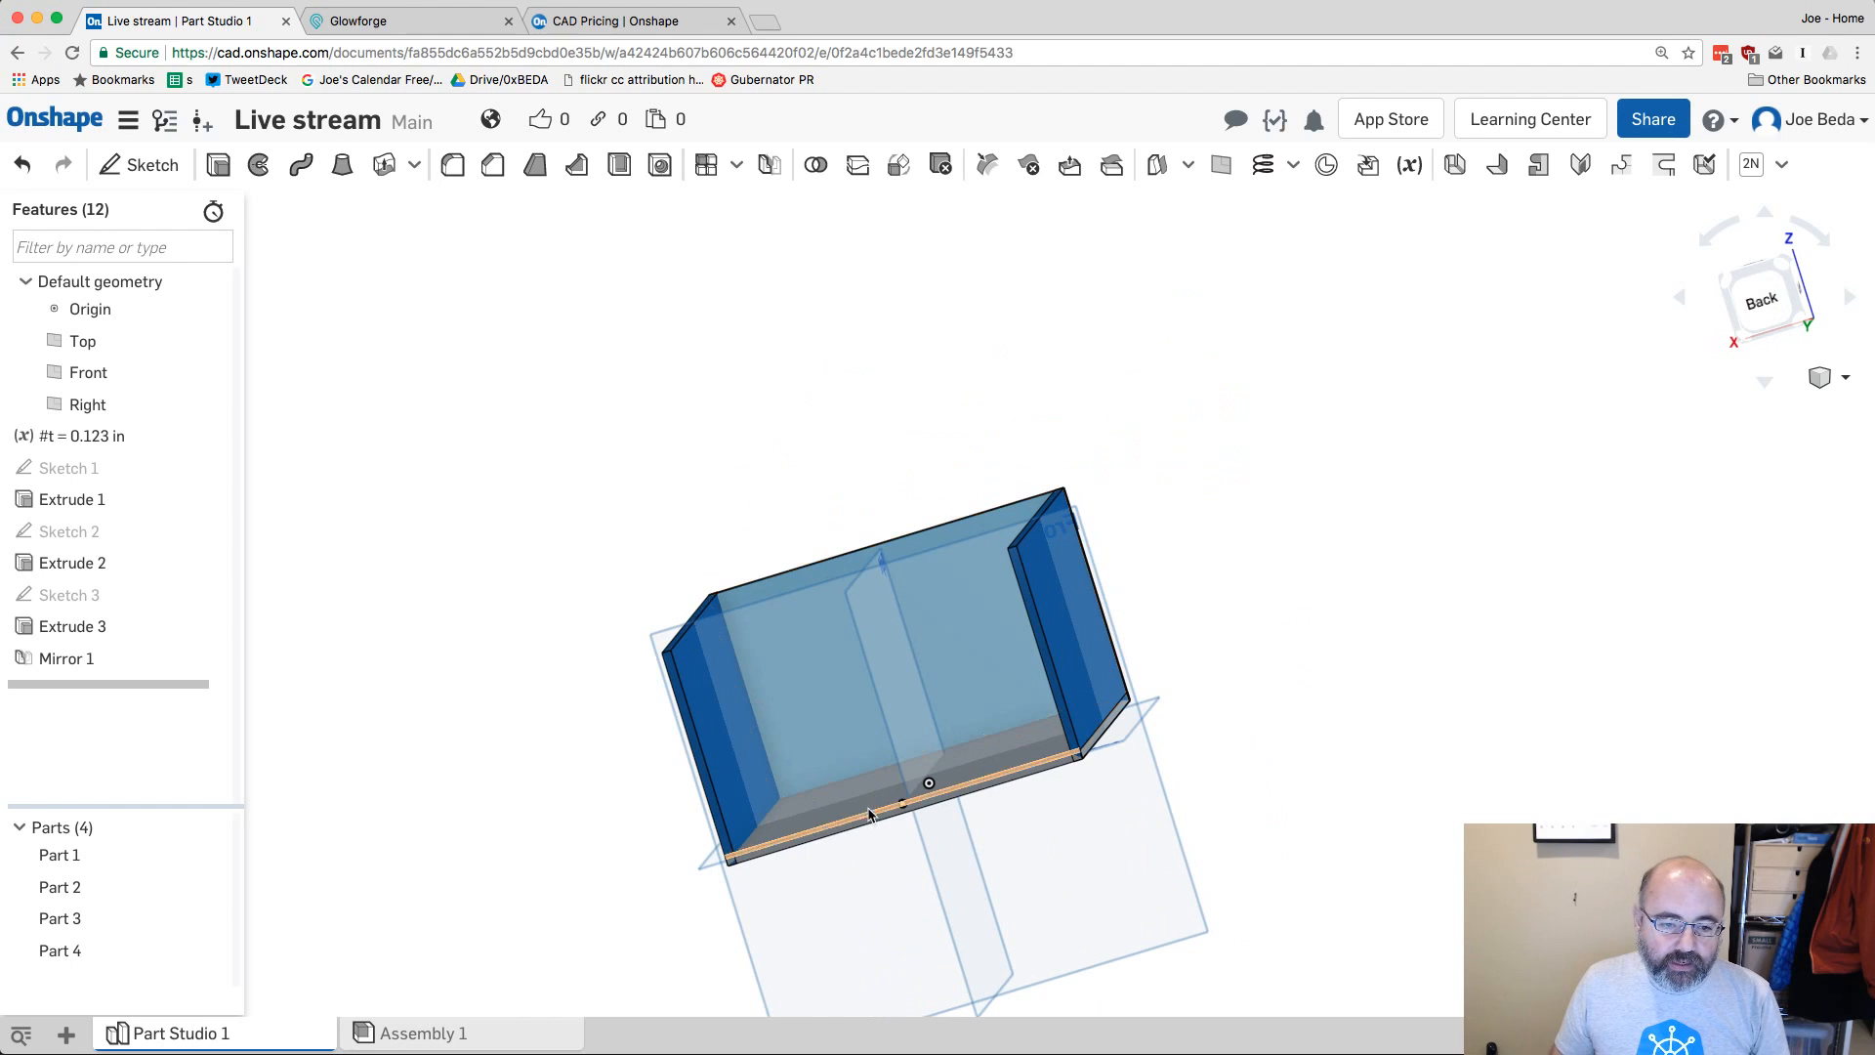
scroll(863, 828, up, 1)
scroll(864, 825, up, 2)
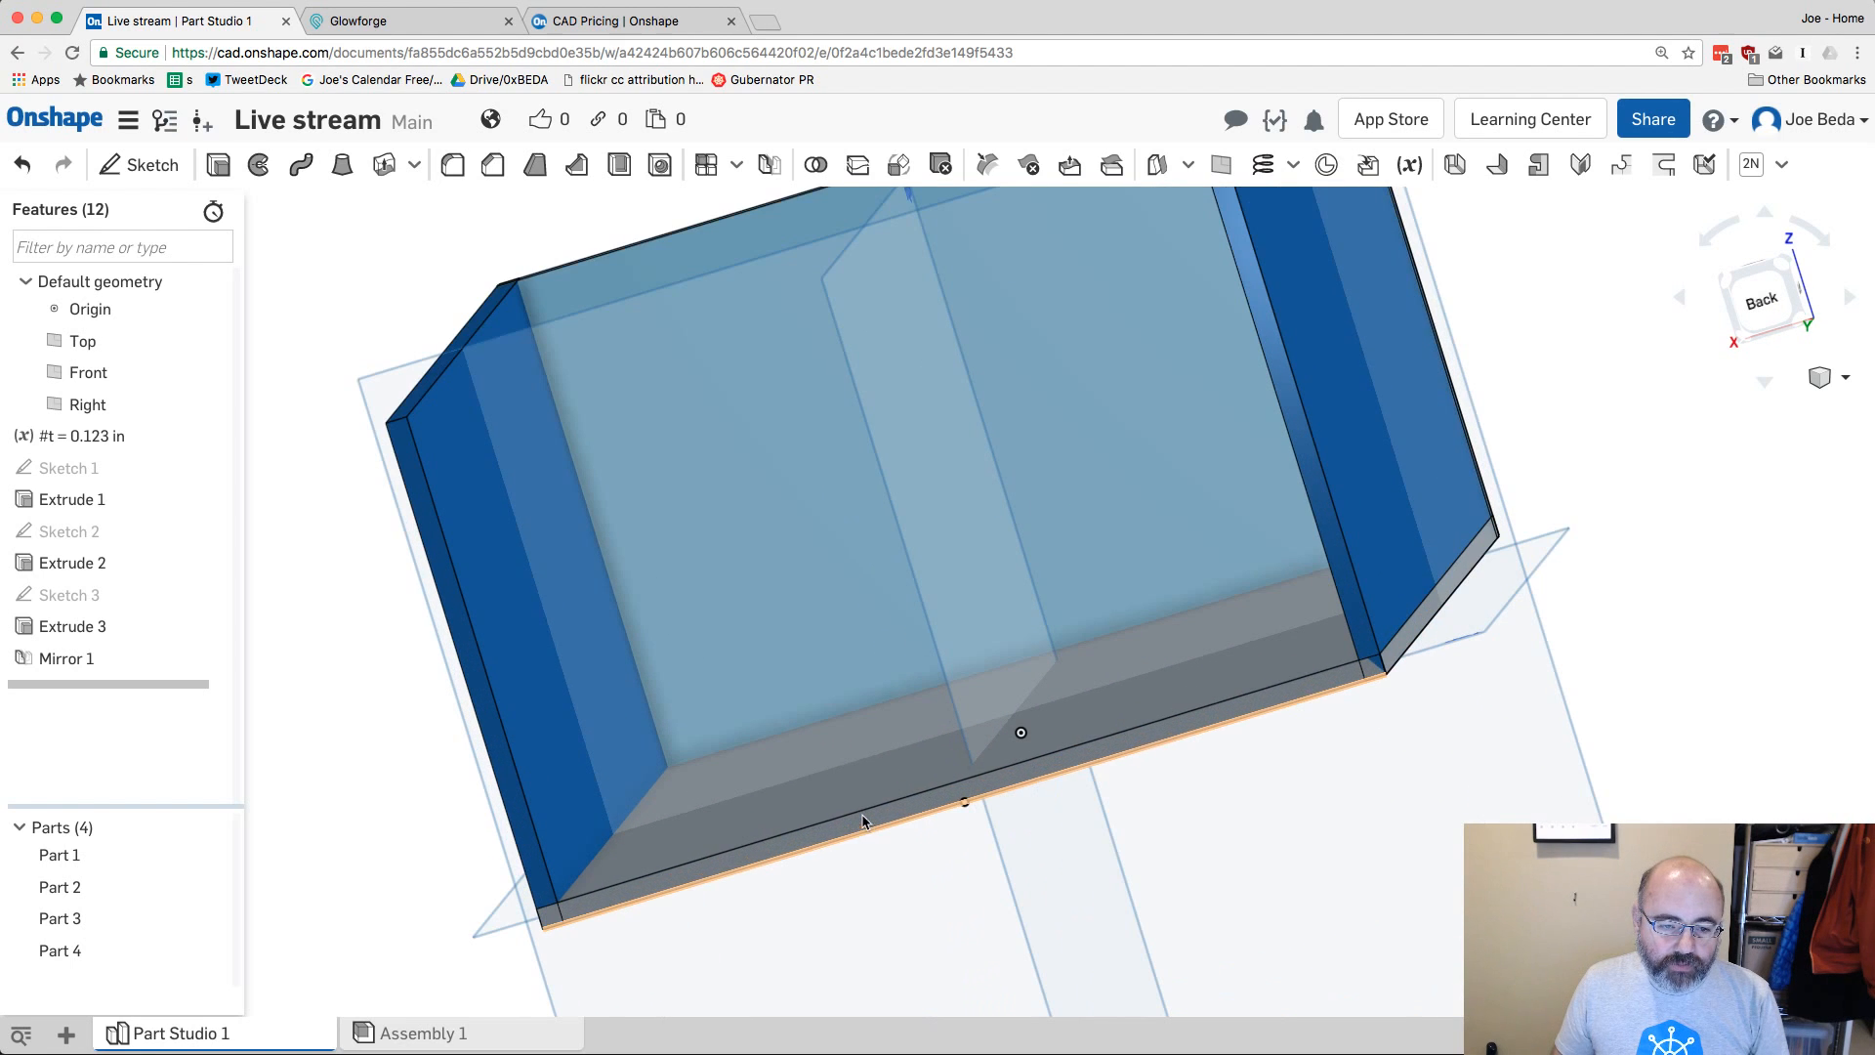
click(864, 819)
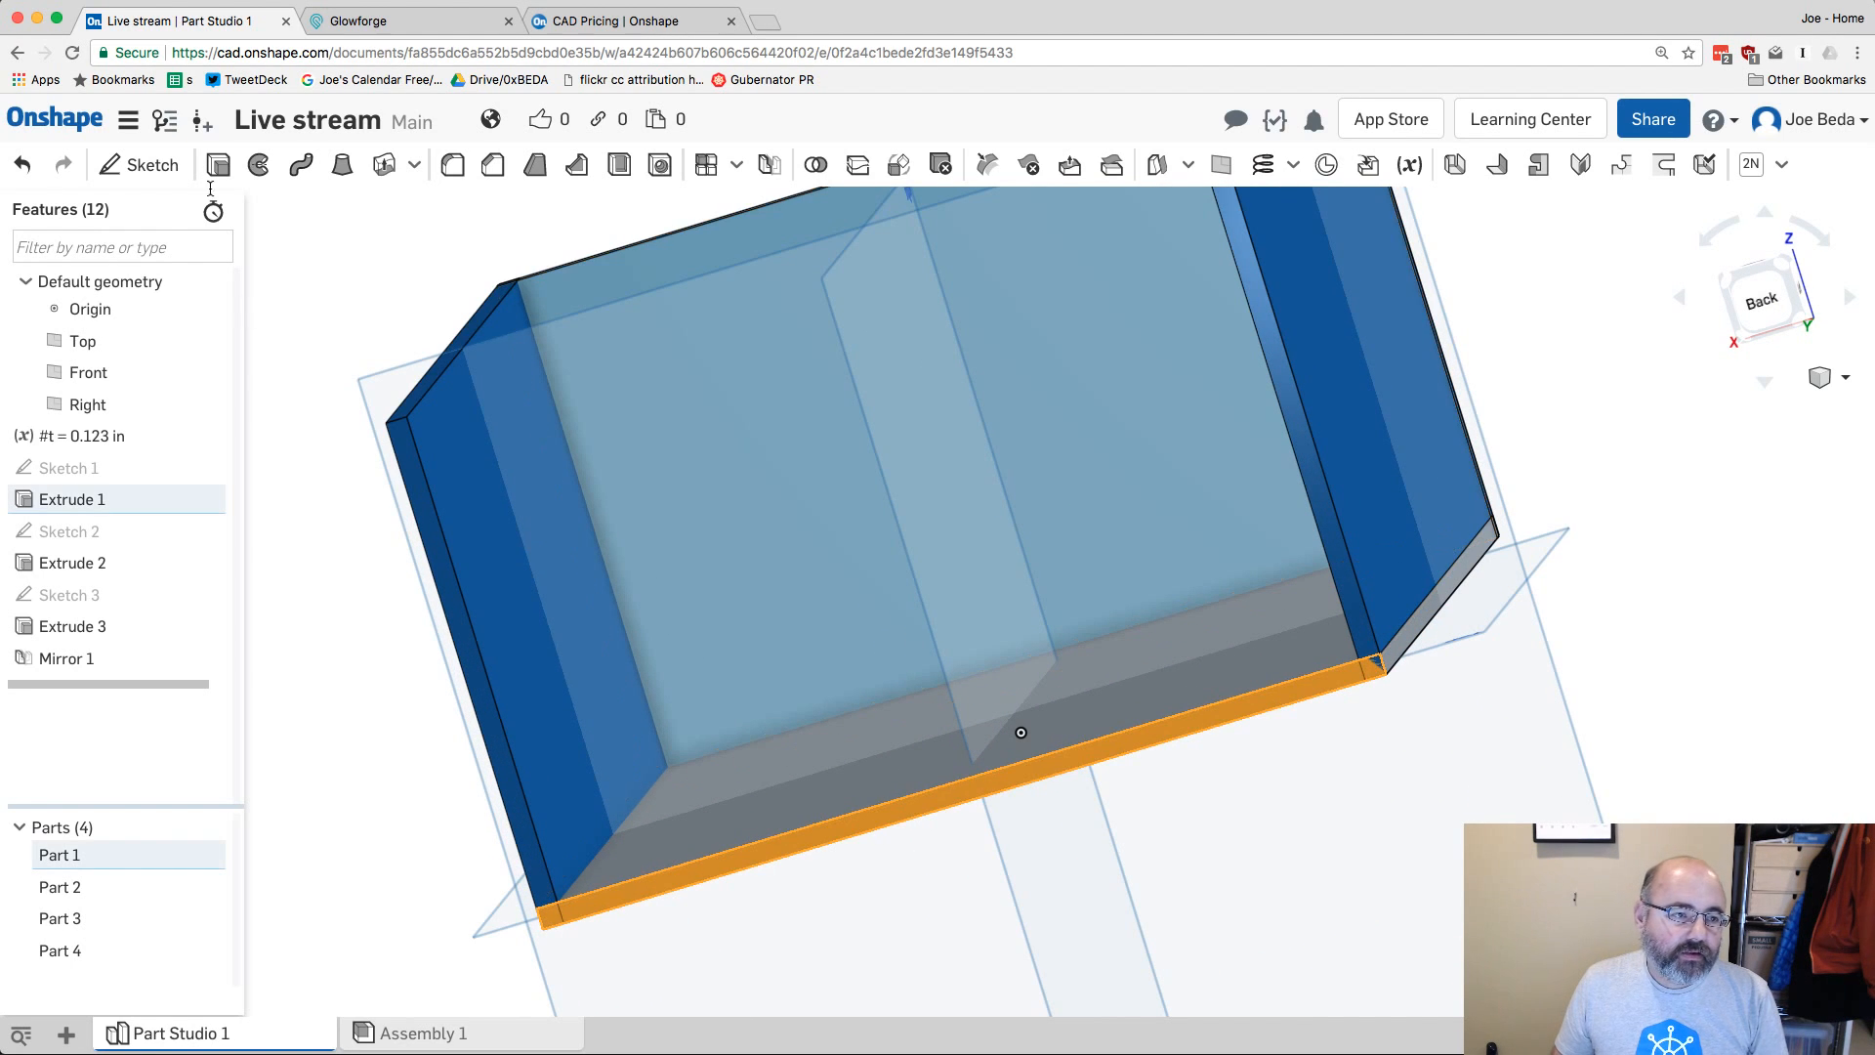
click(146, 165)
key(n)
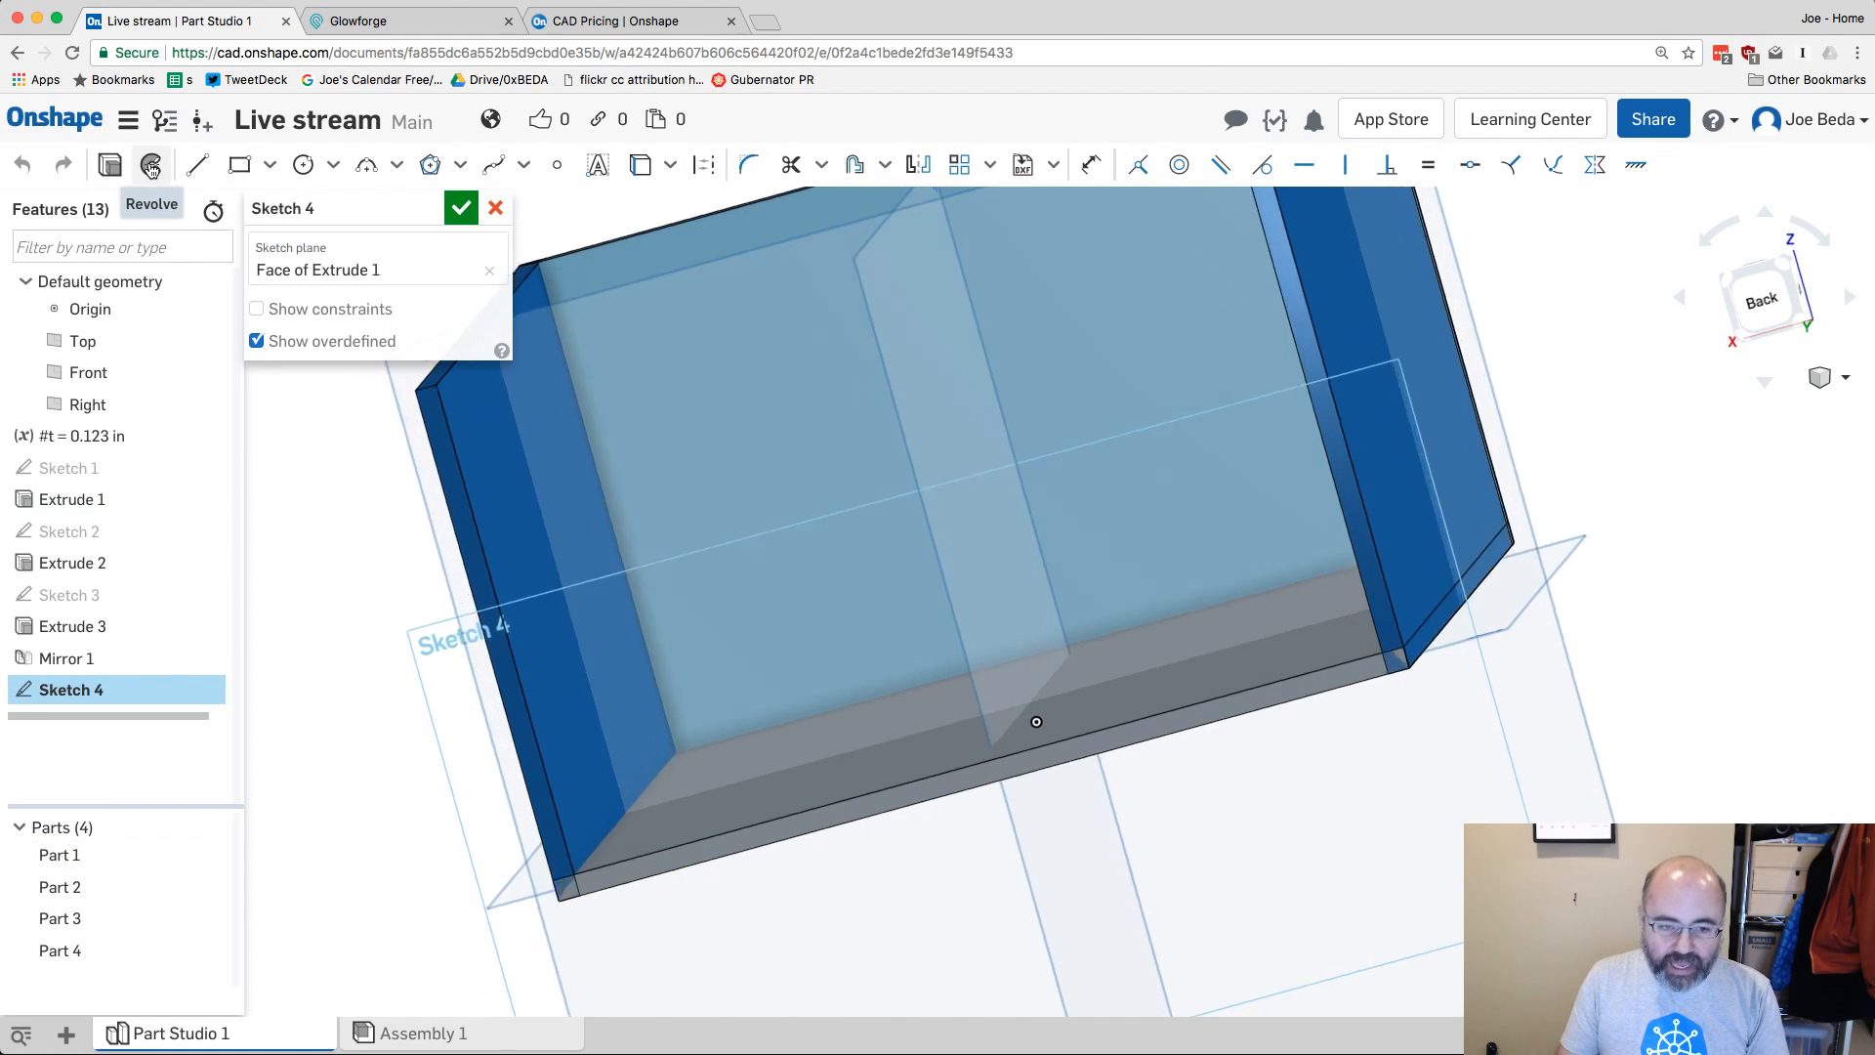
scroll(1006, 590, down, 2)
scroll(1008, 595, up, 2)
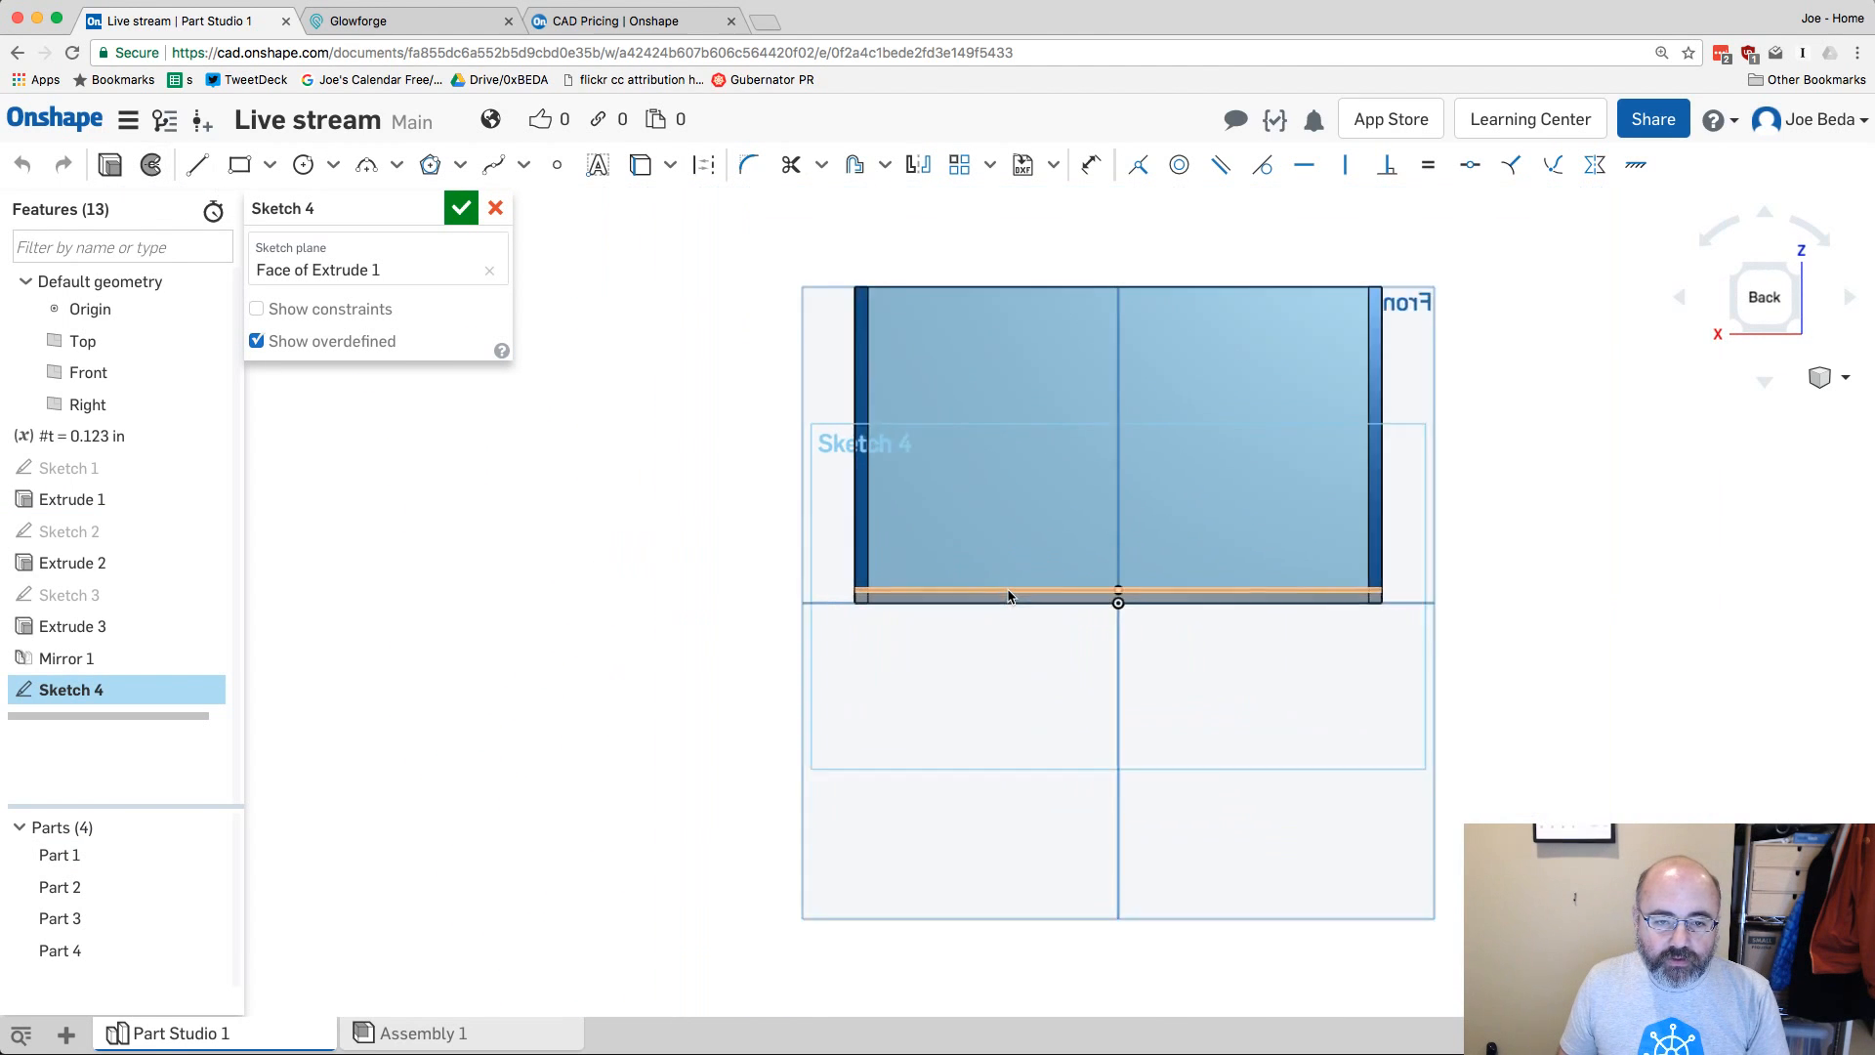
Sketch a corner rectangle slightly larger than the box's rear outline, enclosing both side walls and the plate.
click(239, 166)
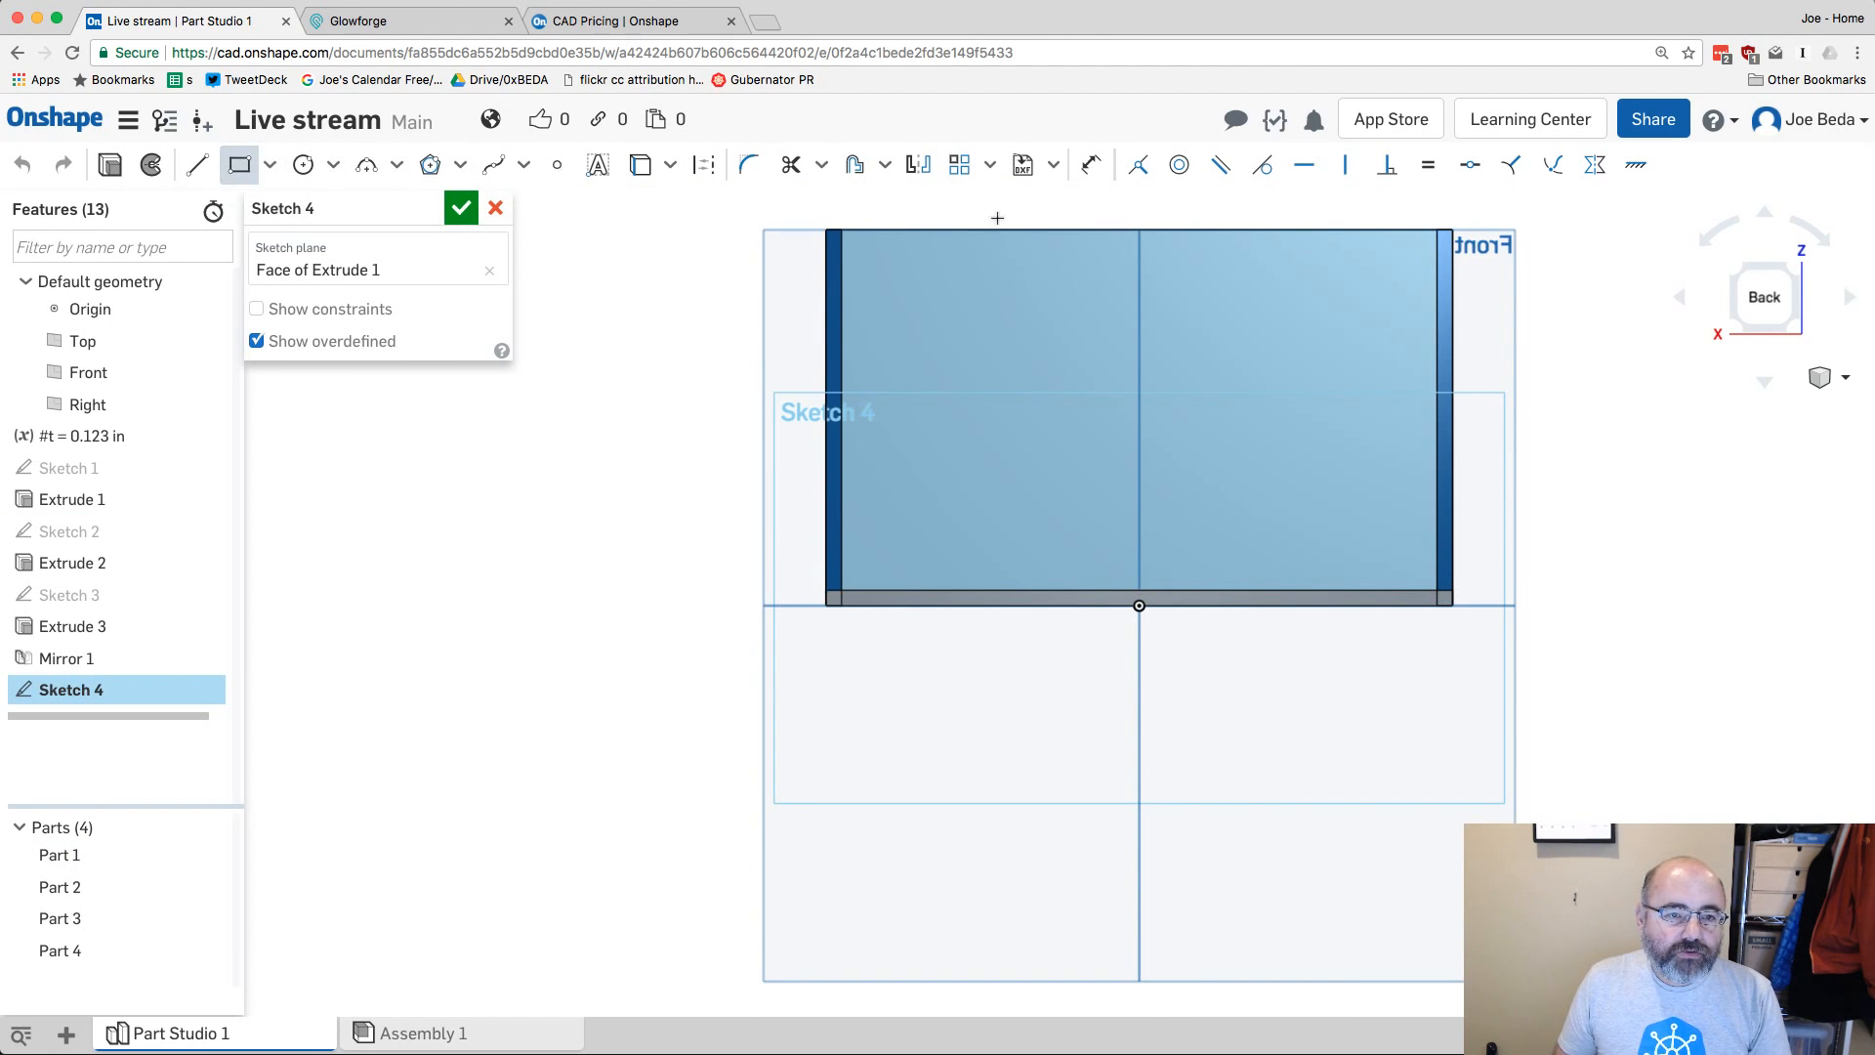
click(809, 205)
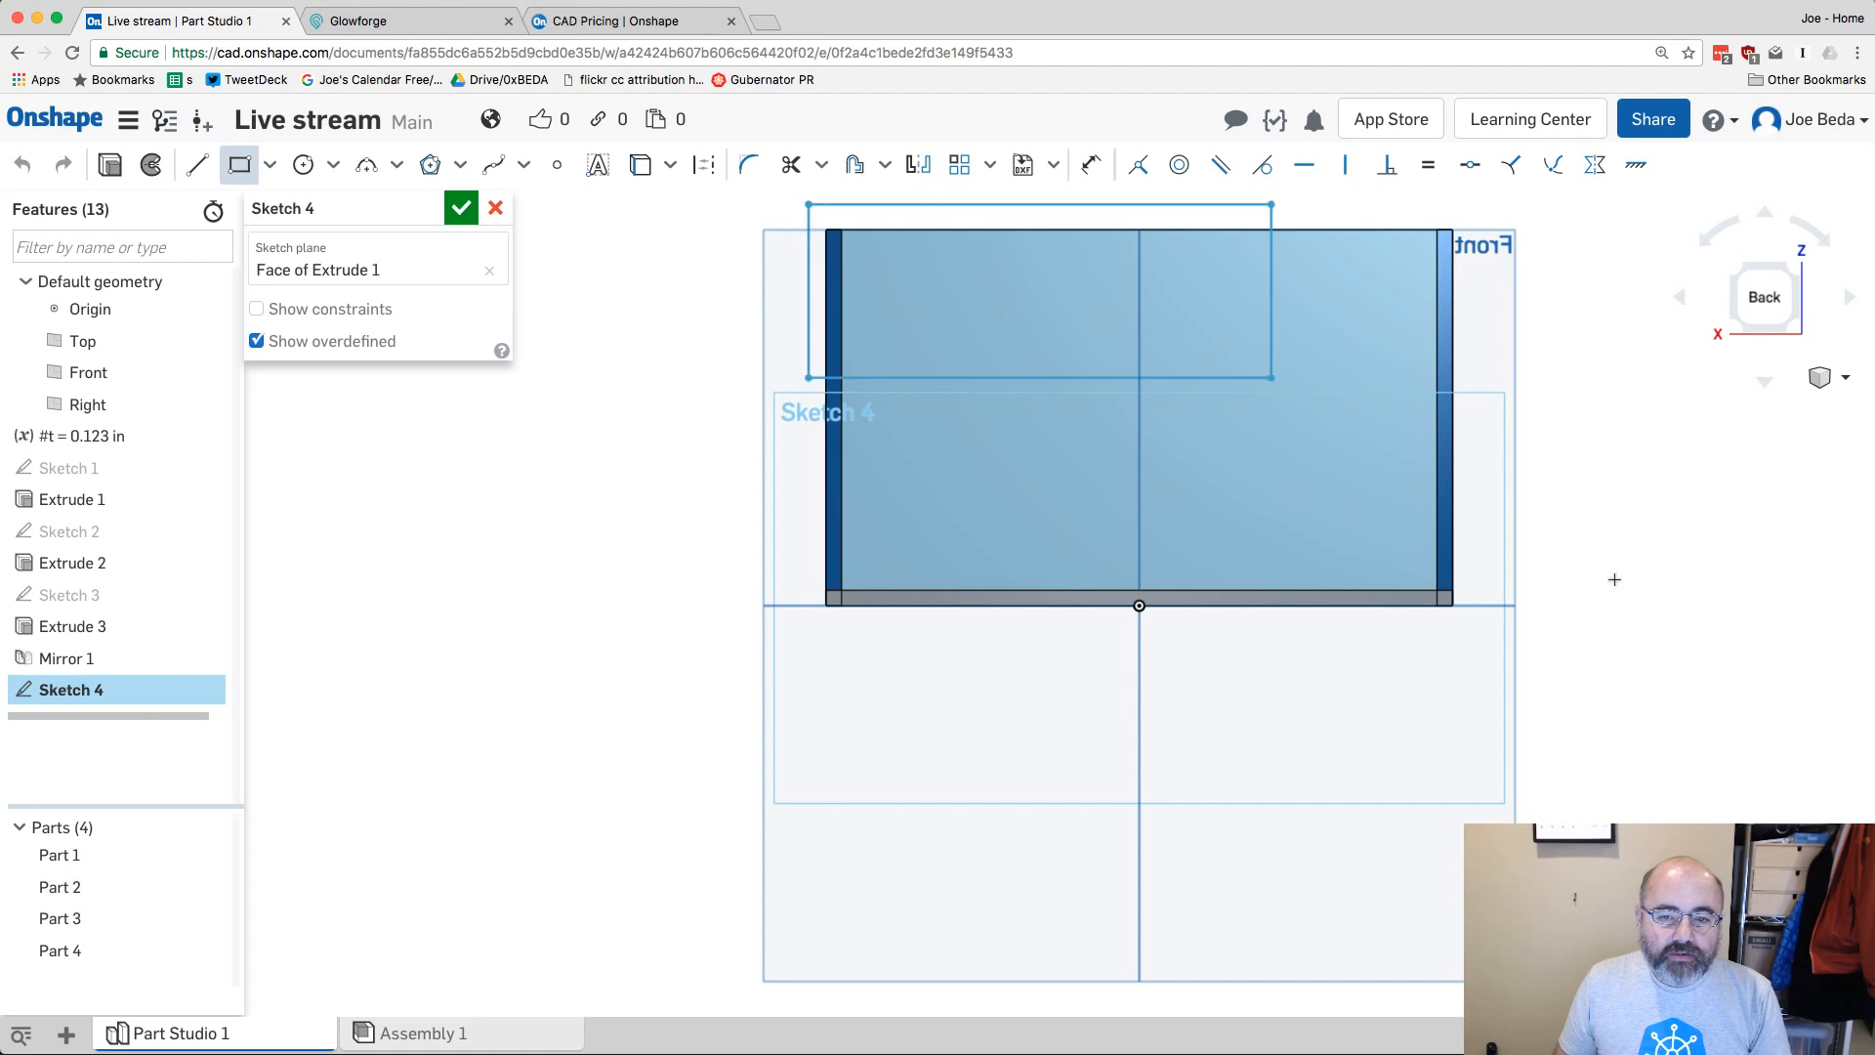
click(1496, 649)
Make the rectangle's lower-left corner coincident with the plate's lower outer corner and its upper-right corner with the opposite side wall's top, and finish the sketch.
key(i)
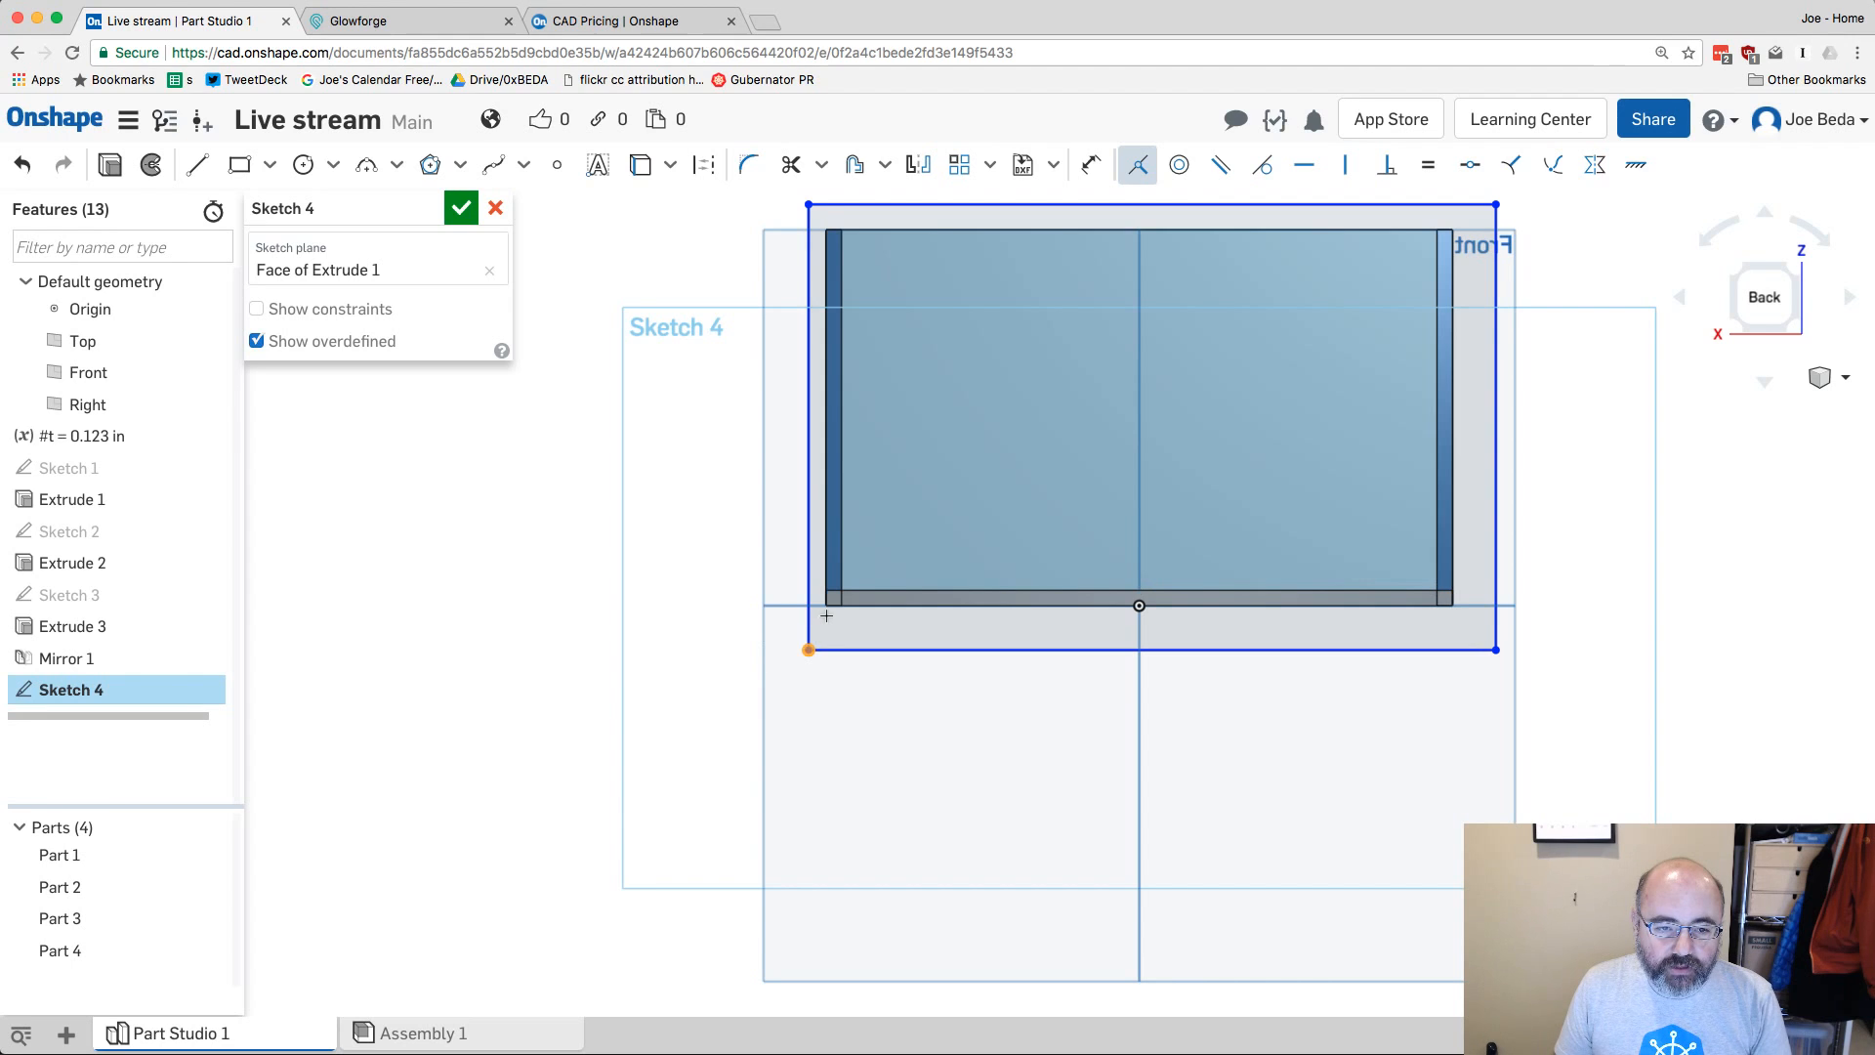
click(826, 603)
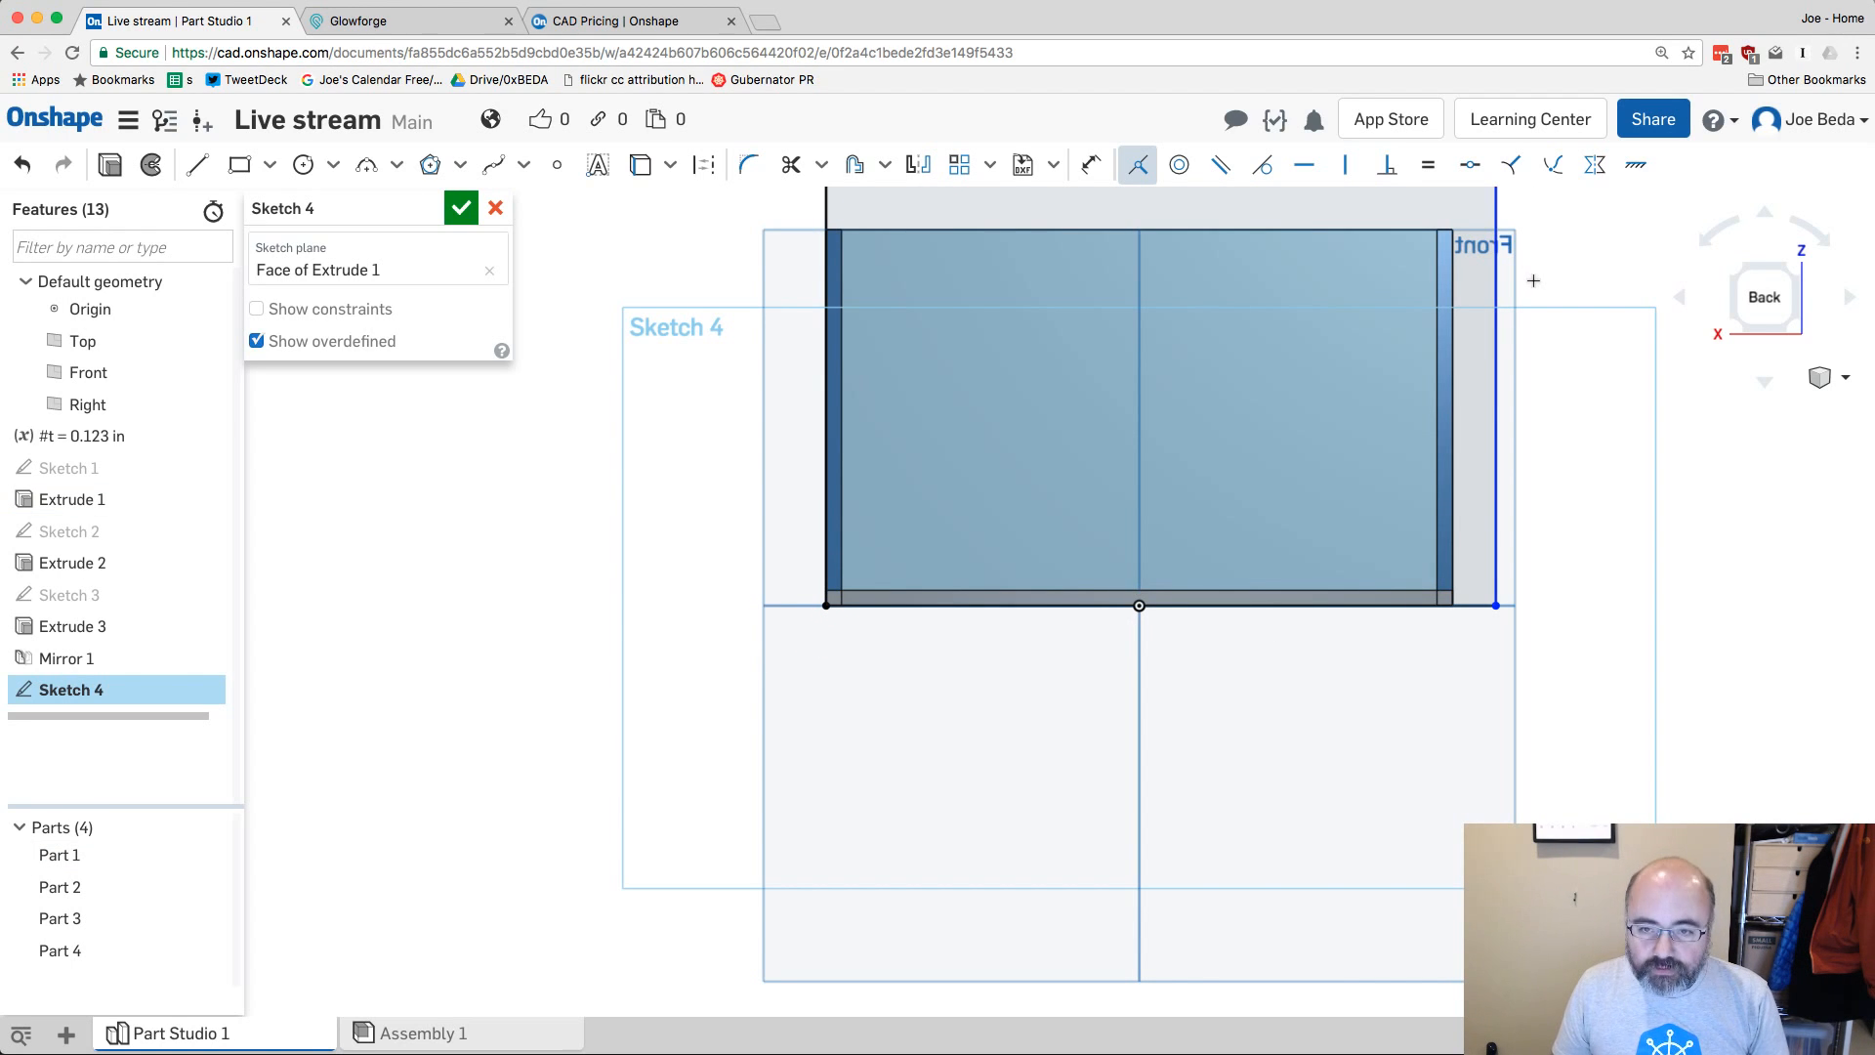
middle_drag(1533, 283, 1514, 459)
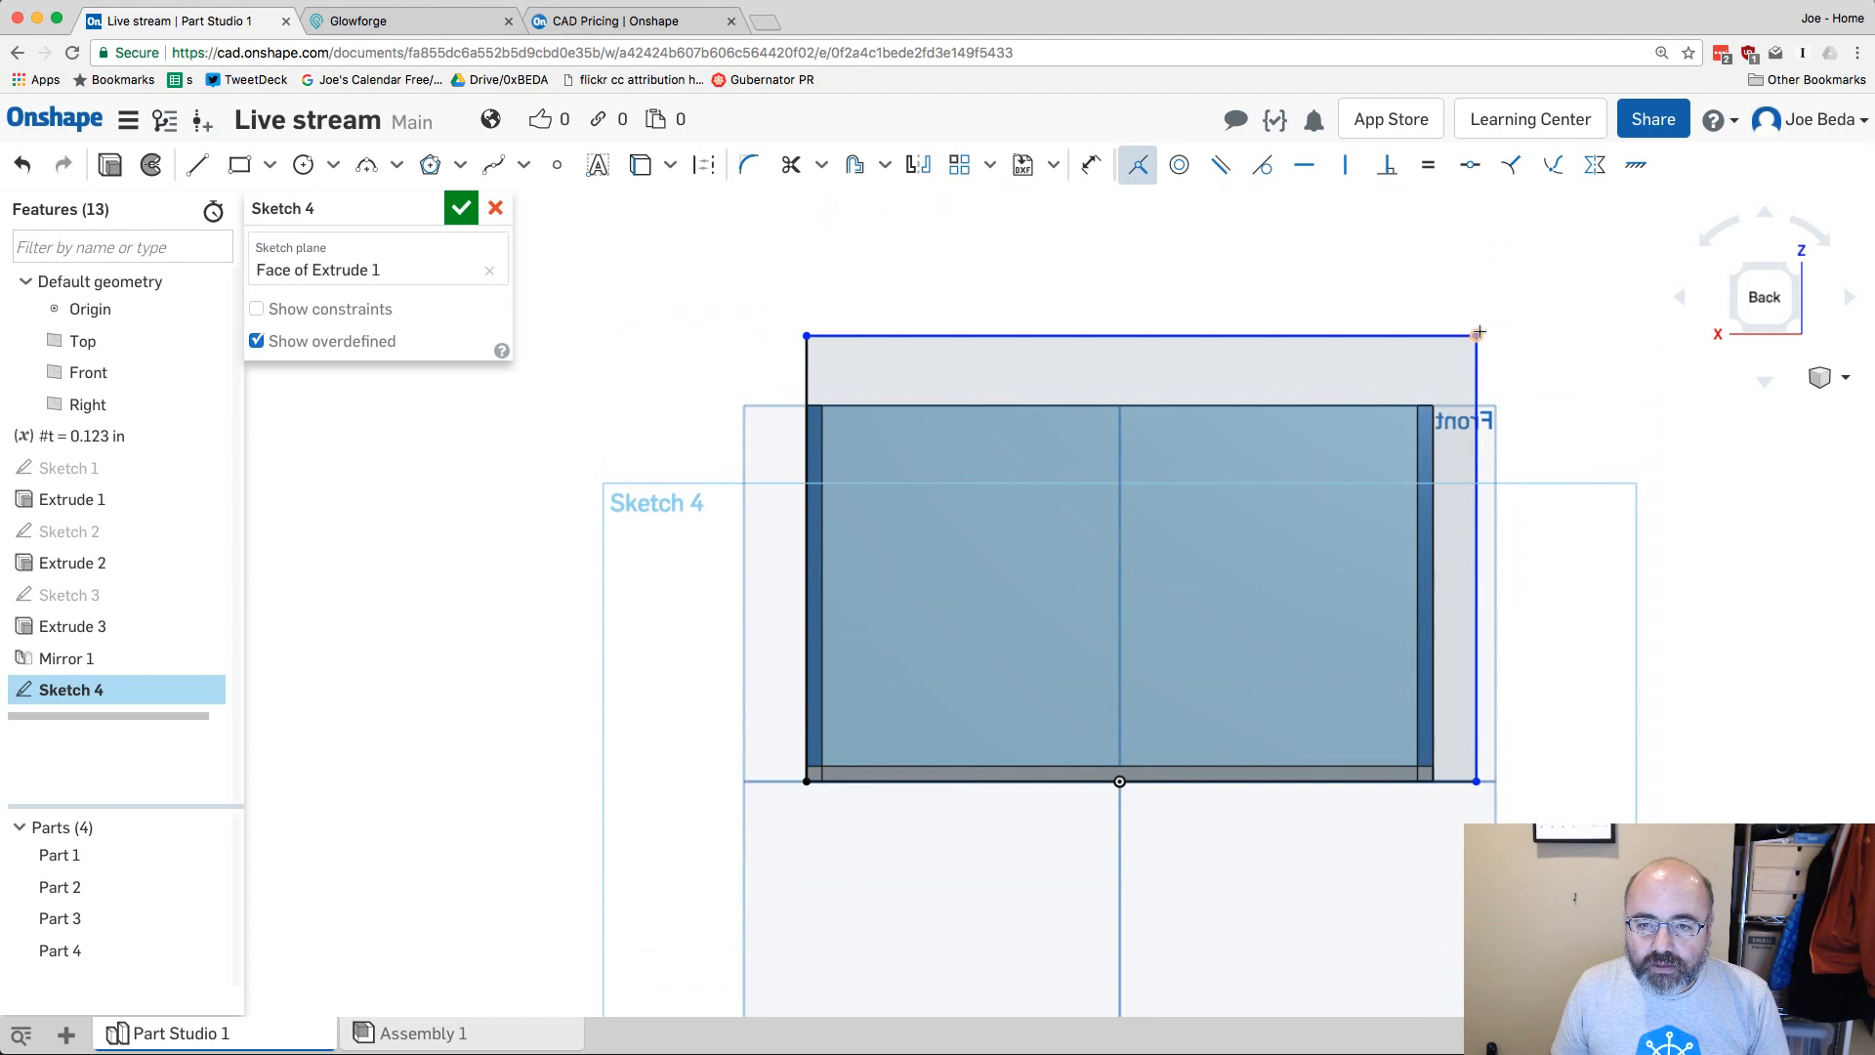
click(1432, 407)
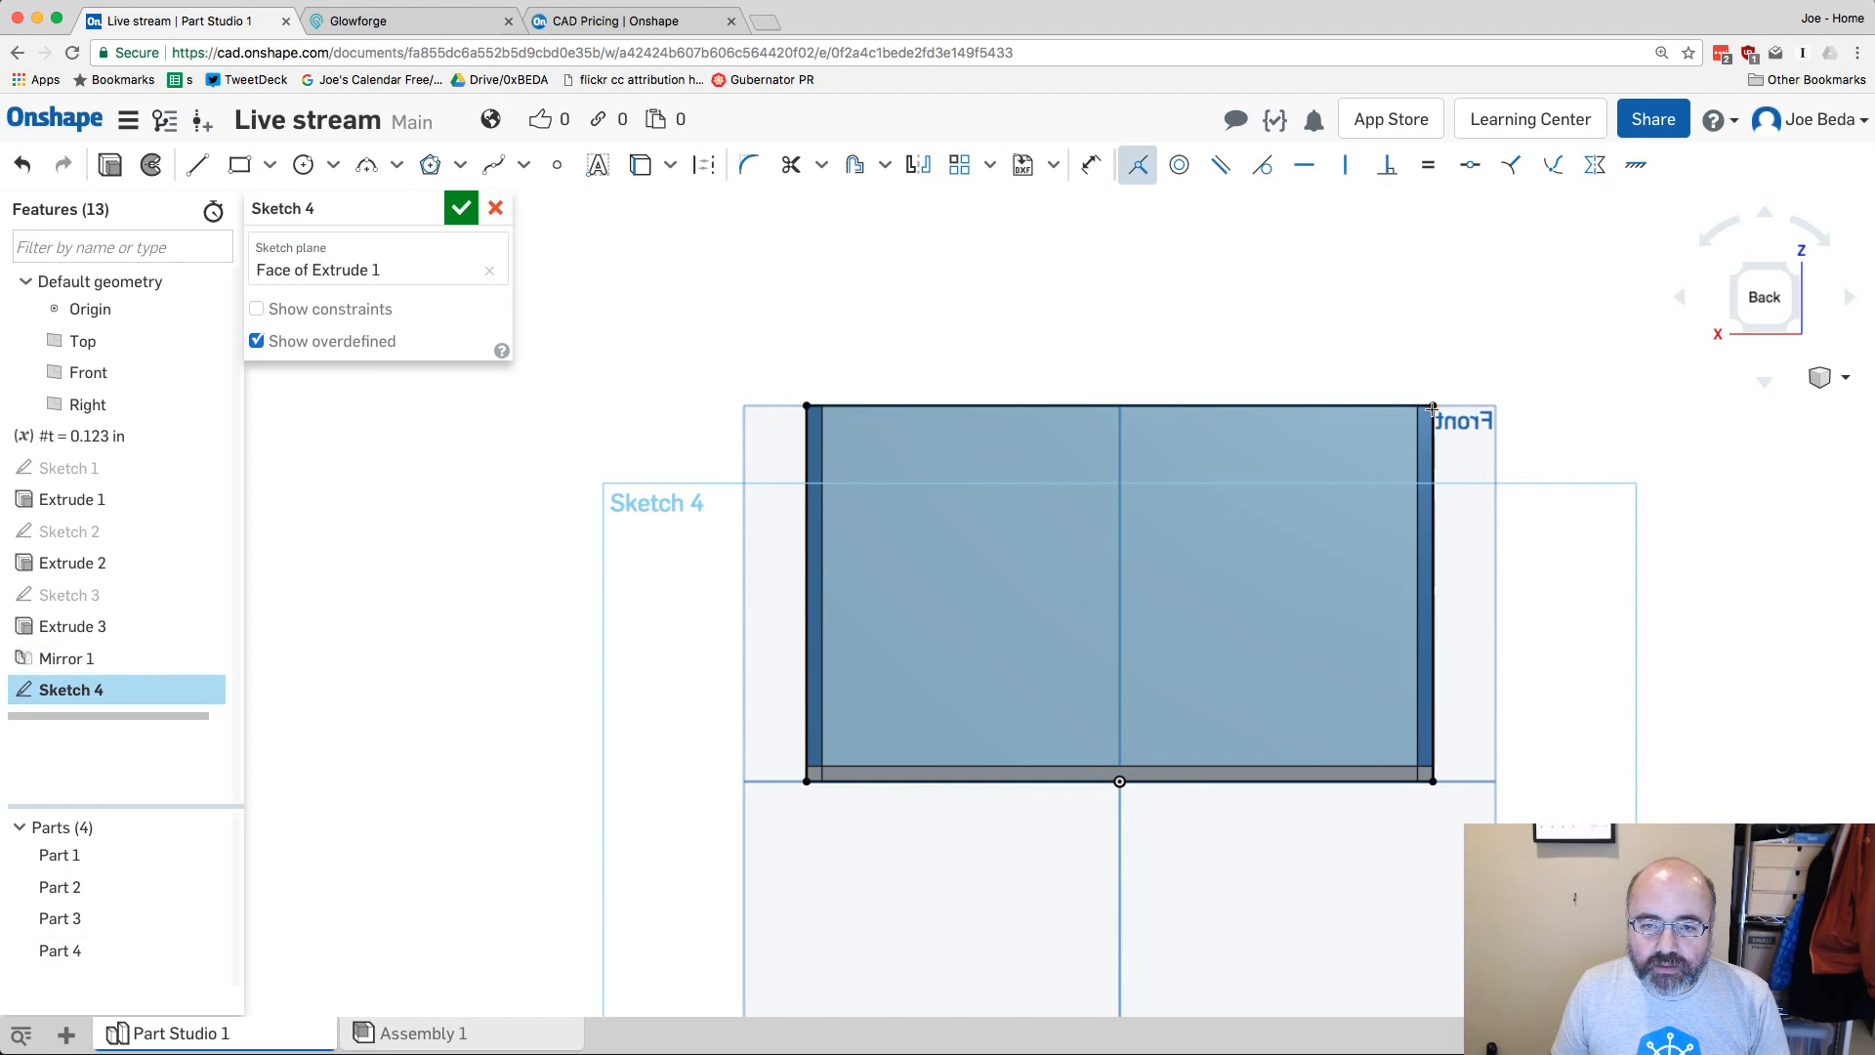
click(461, 207)
Extrude the main region of the rear sketch as a new part with a depth of #t.
right_drag(1069, 675, 1155, 686)
click(1110, 600)
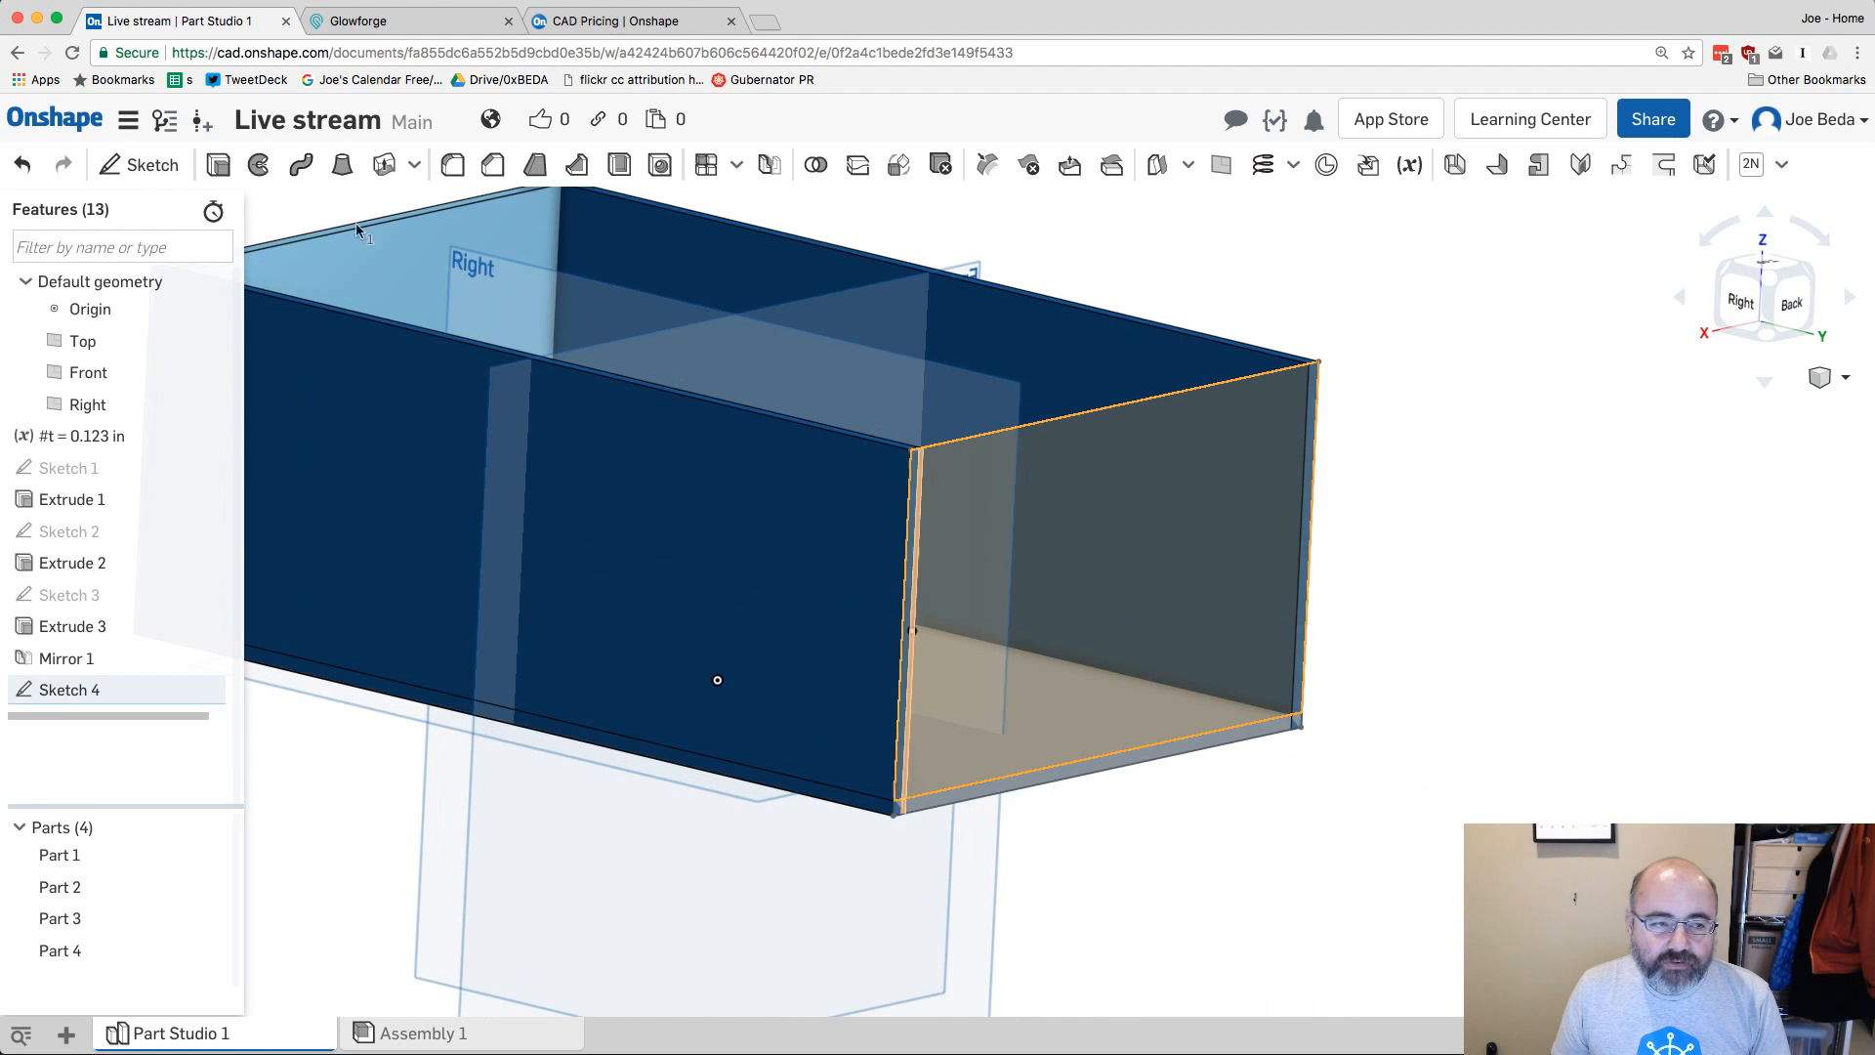
click(218, 166)
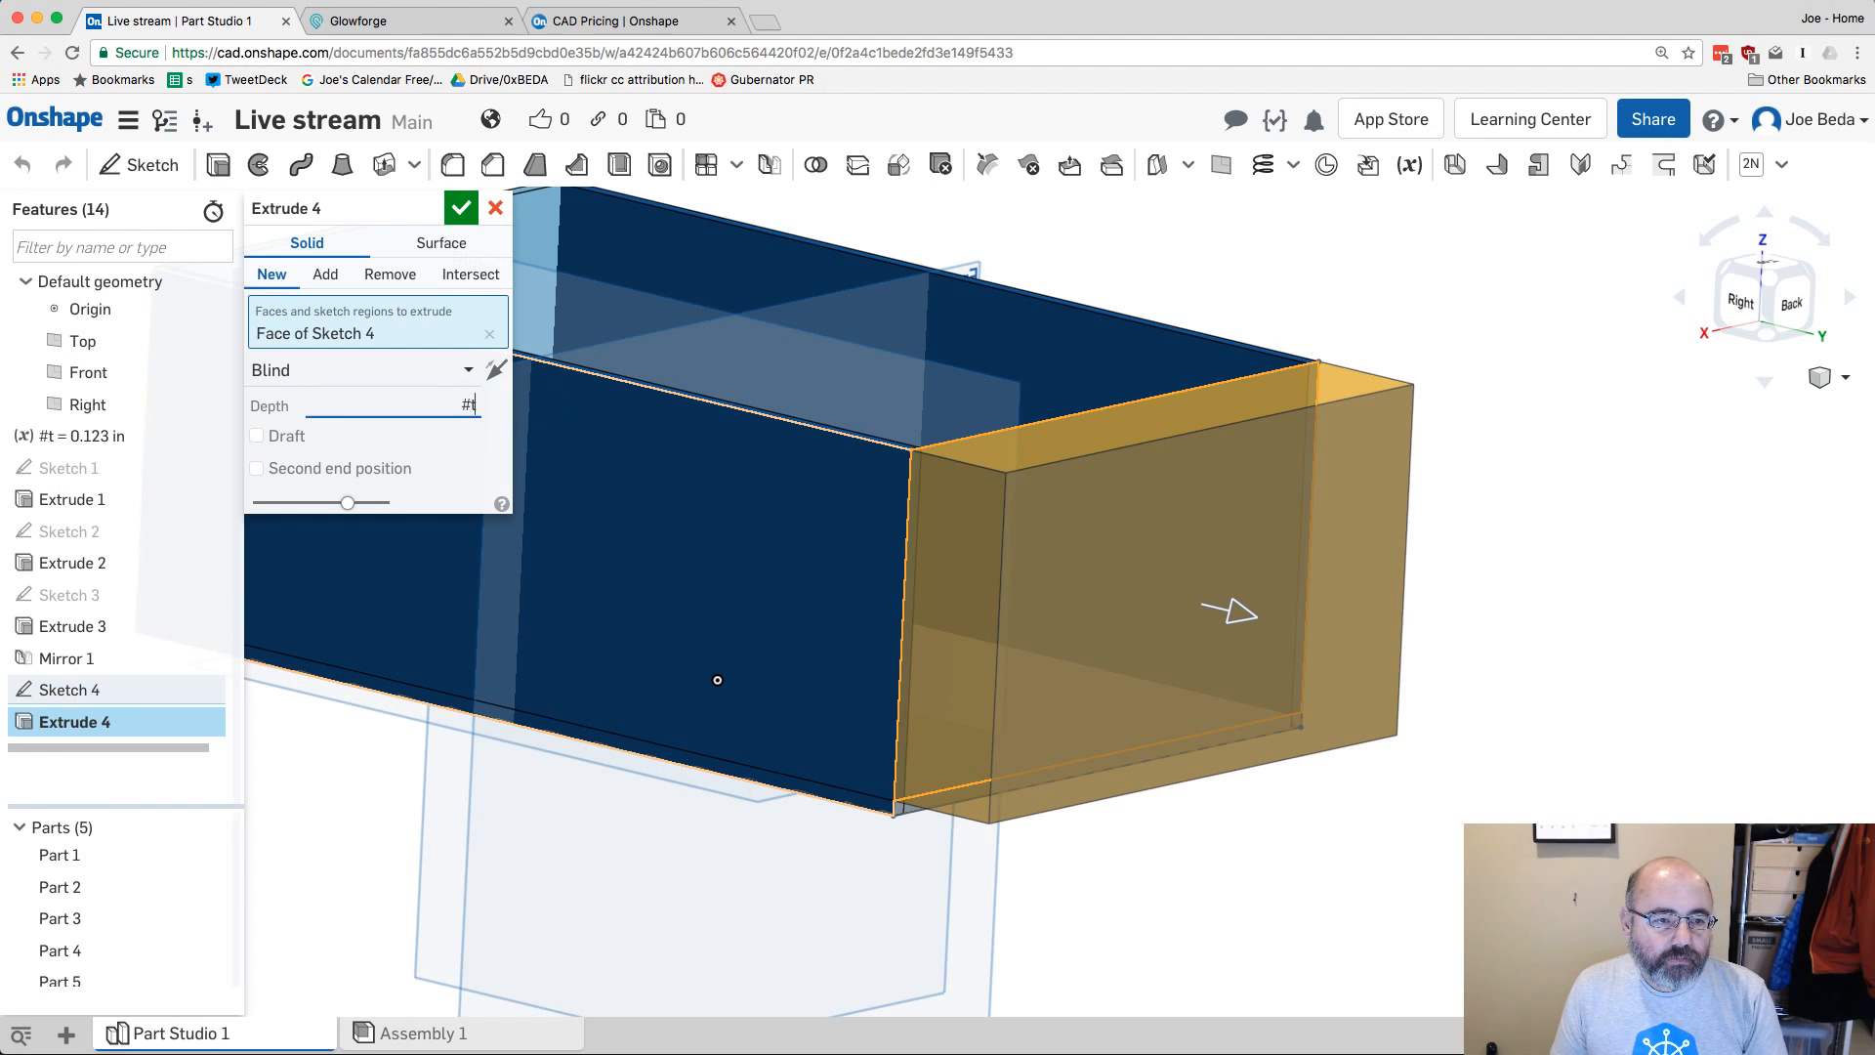
key(Return)
Reverse the rear wall's extrusion so it runs inward, include the sketch region along the plate's edge, and accept the extrusion.
click(496, 369)
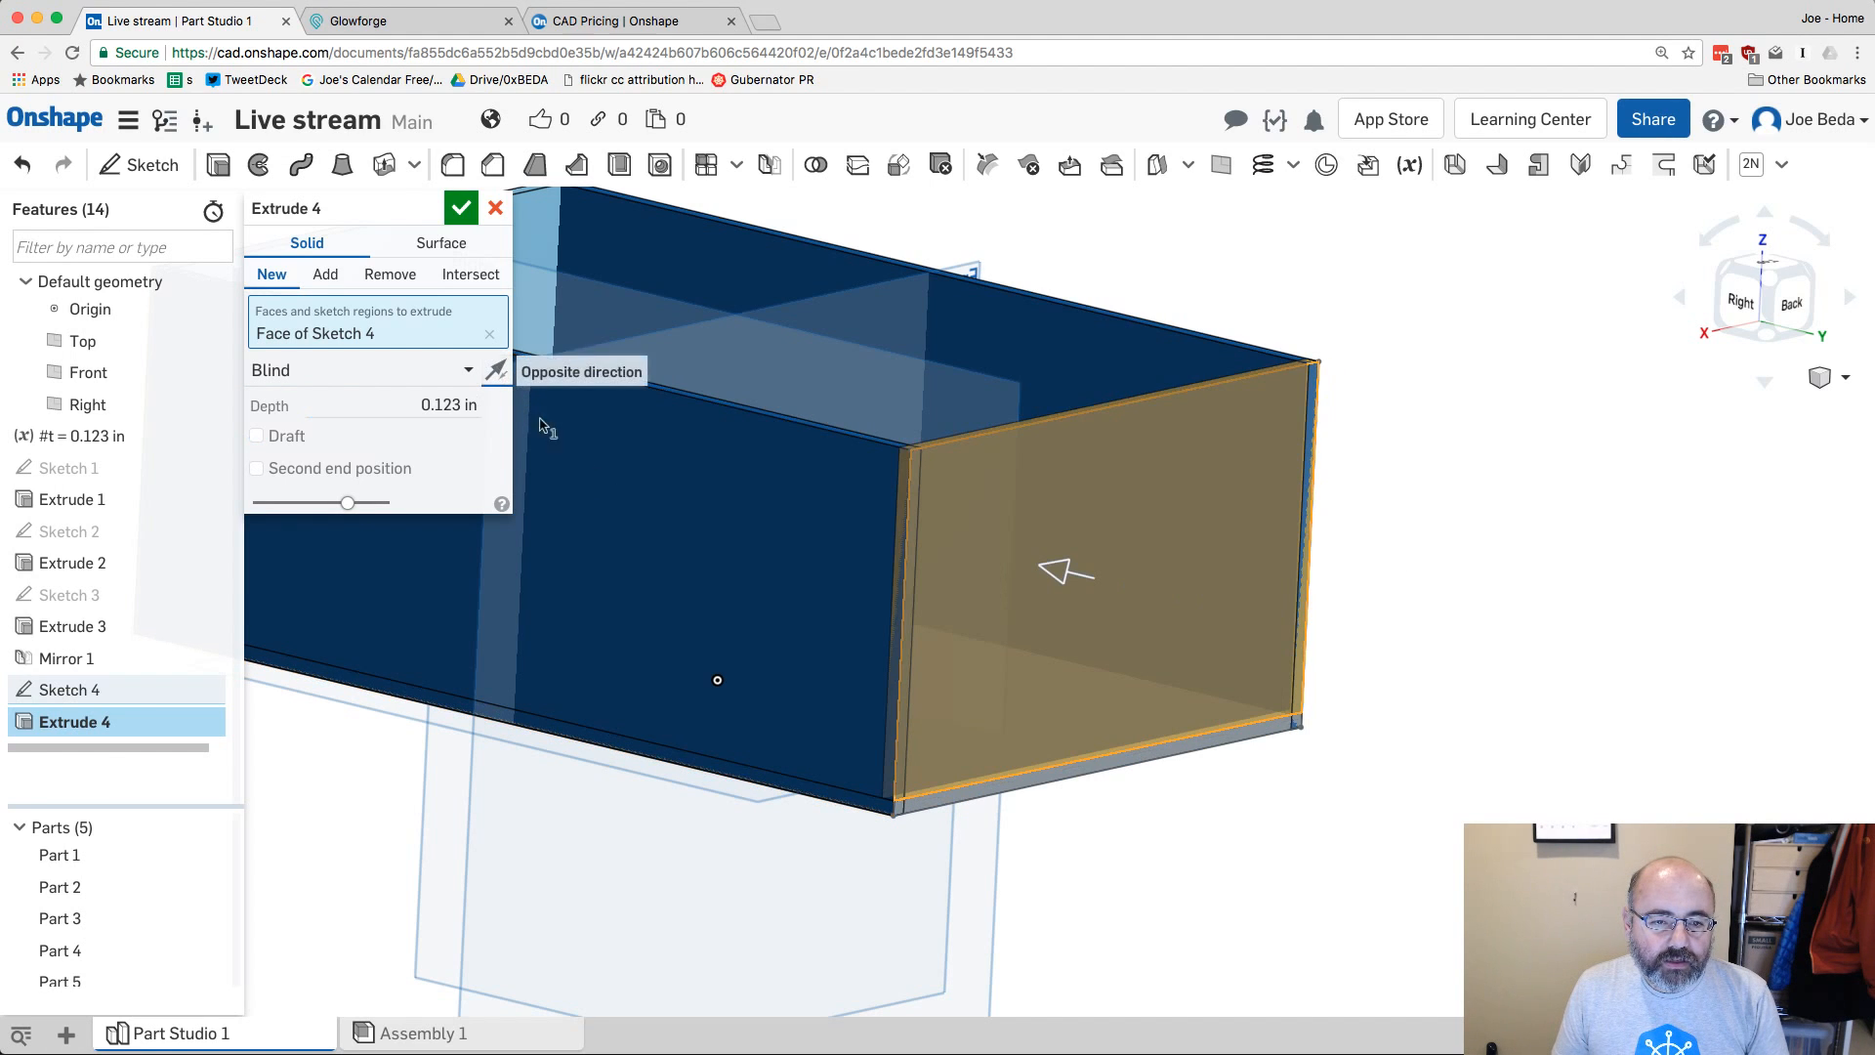
click(935, 798)
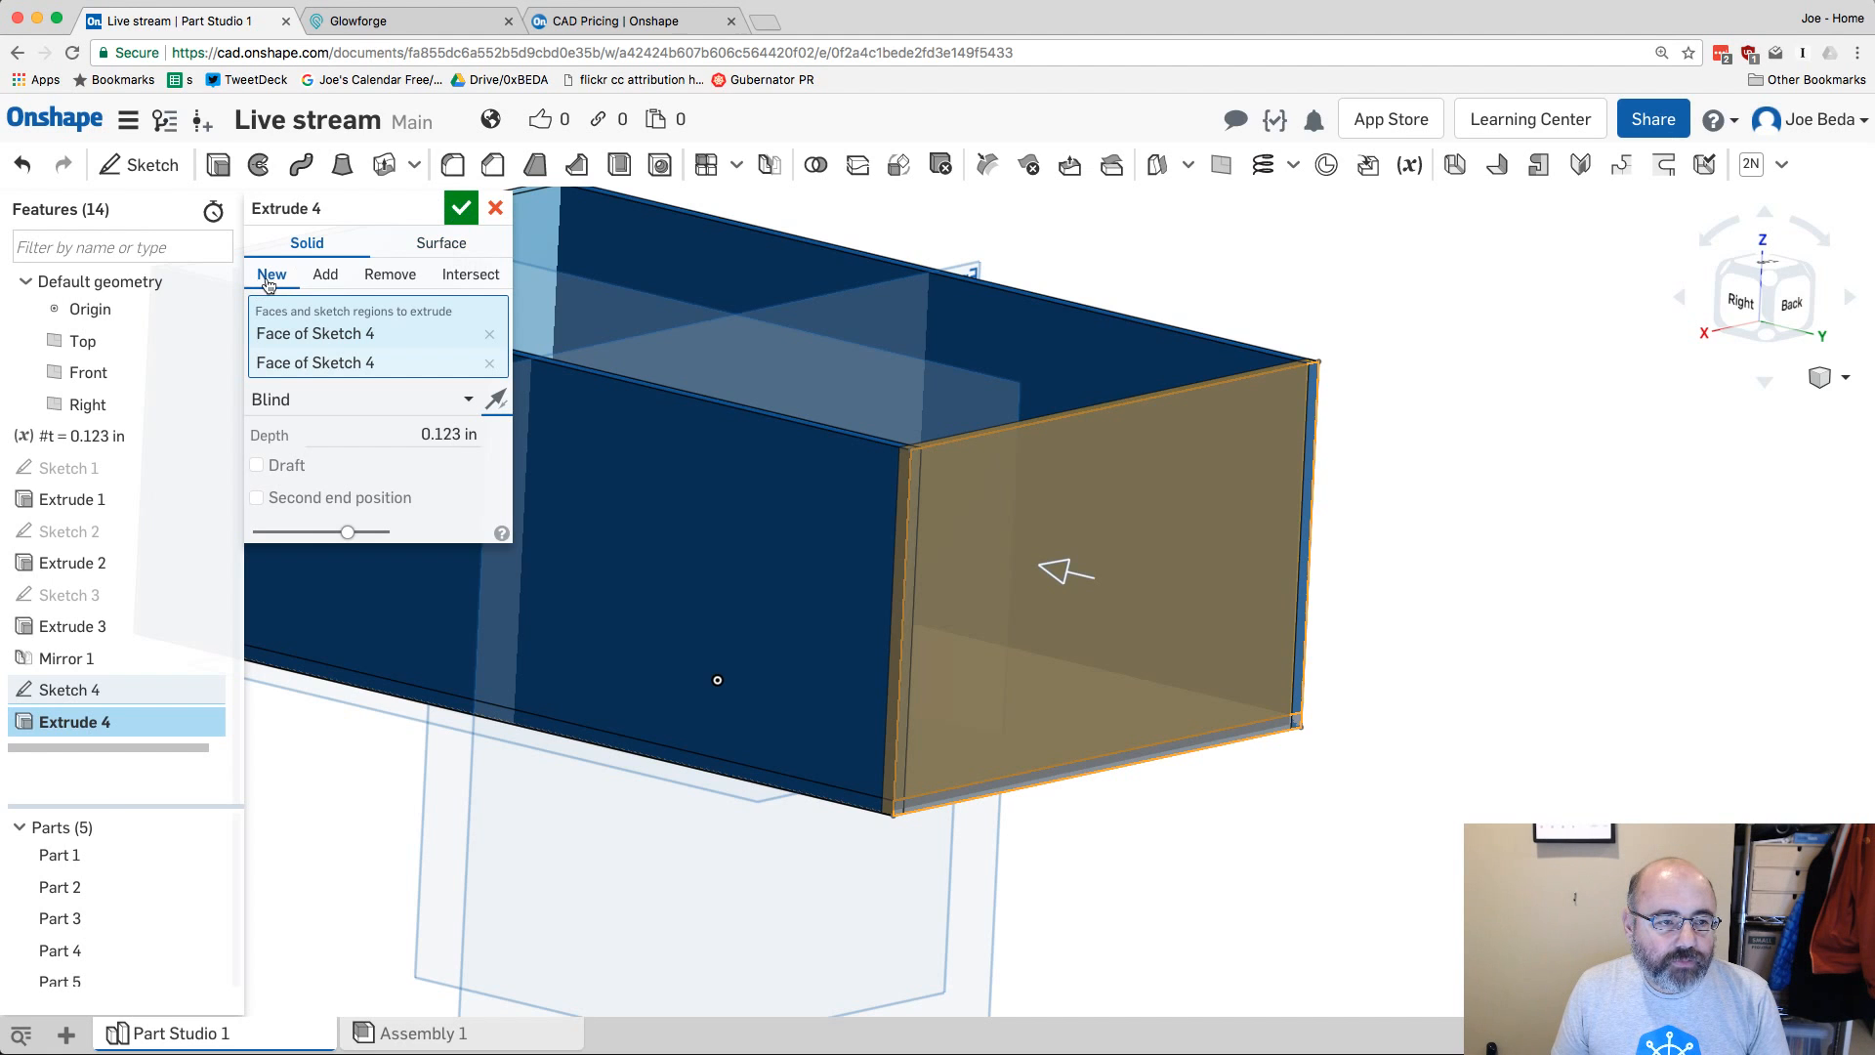
click(461, 208)
mouse_move(635, 646)
right_down()
mouse_move(770, 624)
mouse_move(741, 641)
right_up()
key(shift+7)
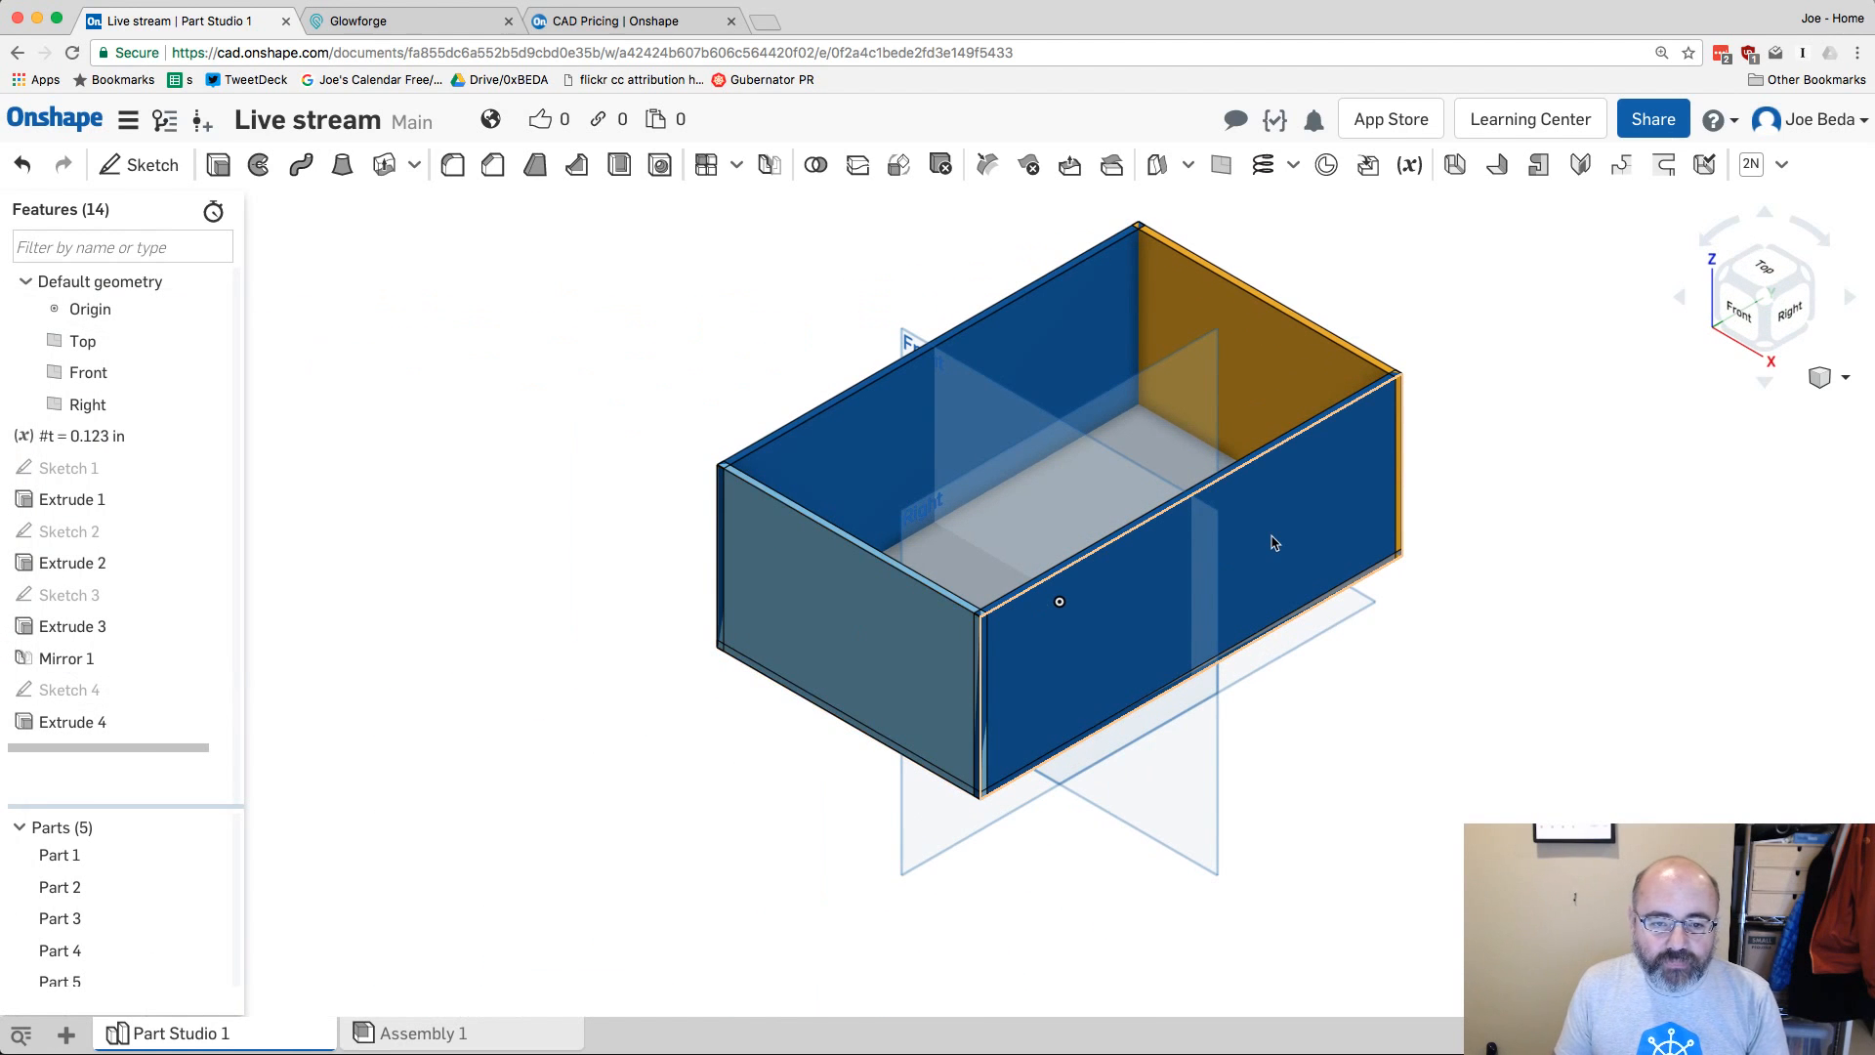